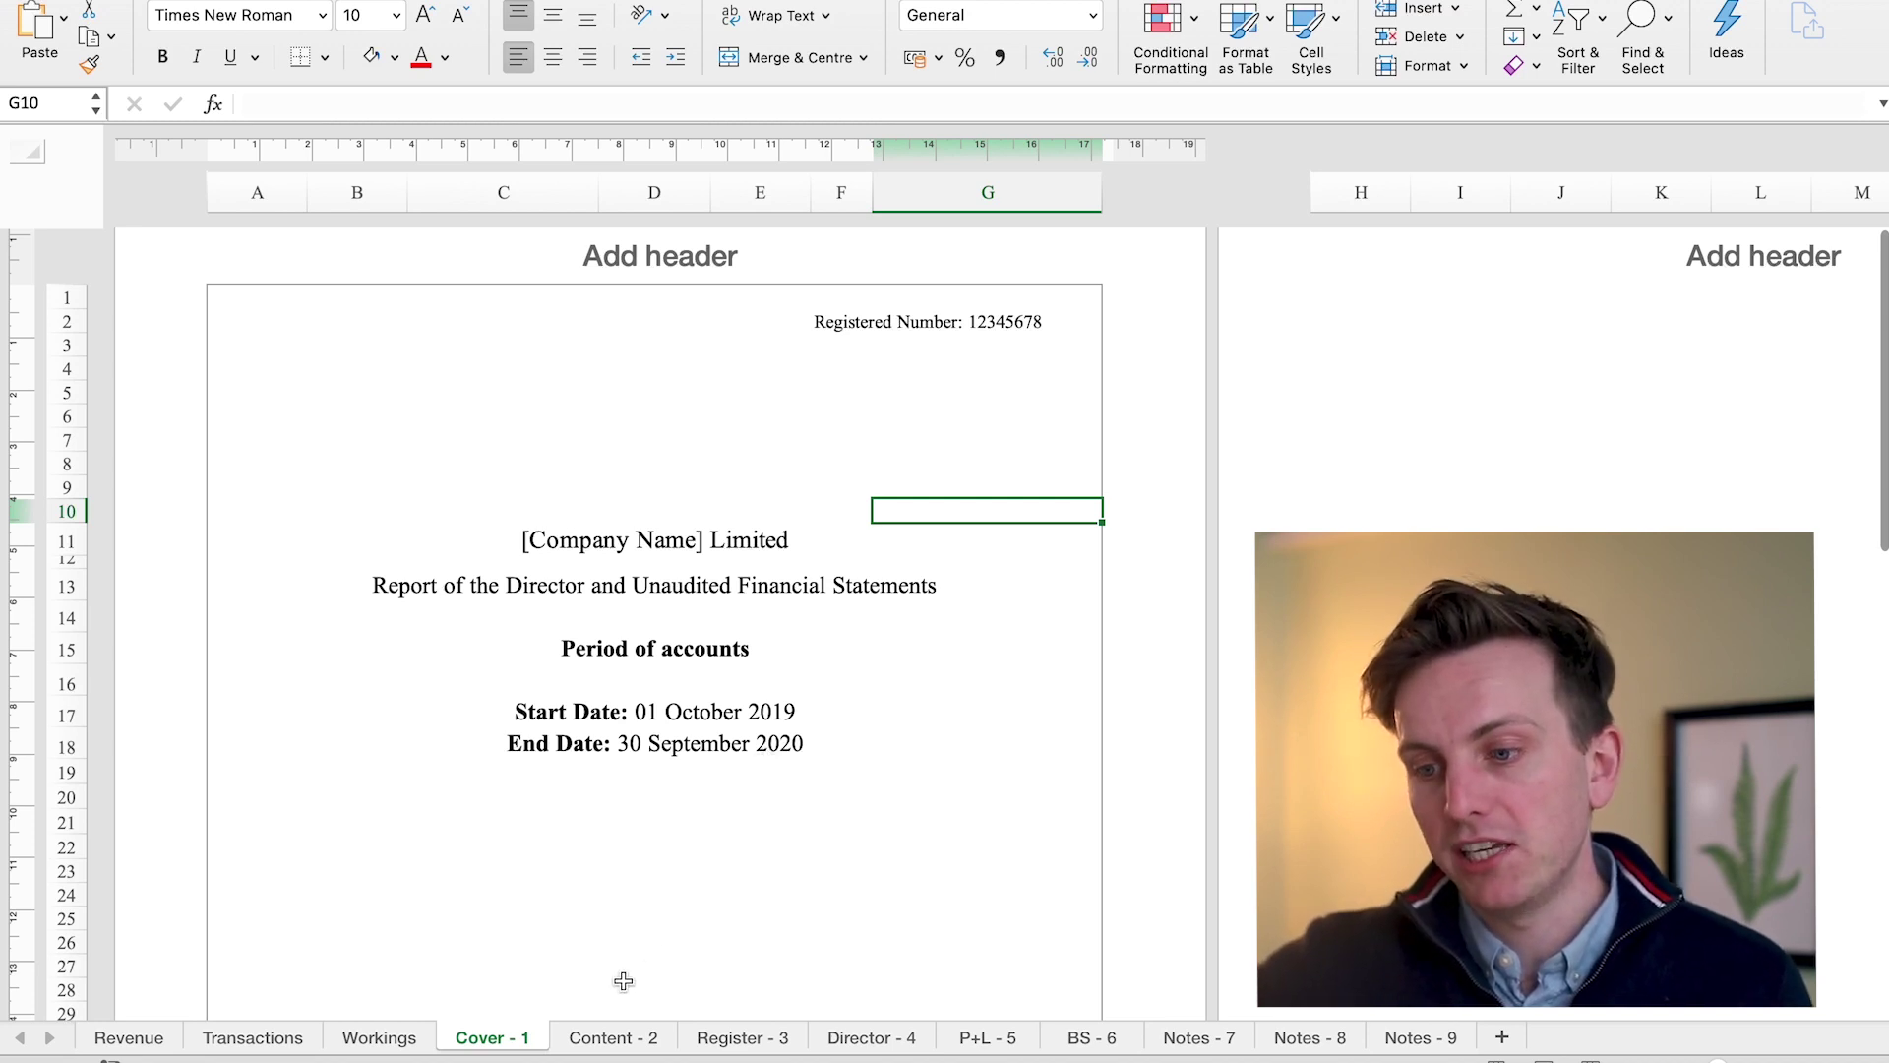
# Bring up the Content - 2 sheet and review its company, title and period lines and the six-section contents list
pyautogui.click(613, 1037)
pyautogui.scroll(3, 465, 628)
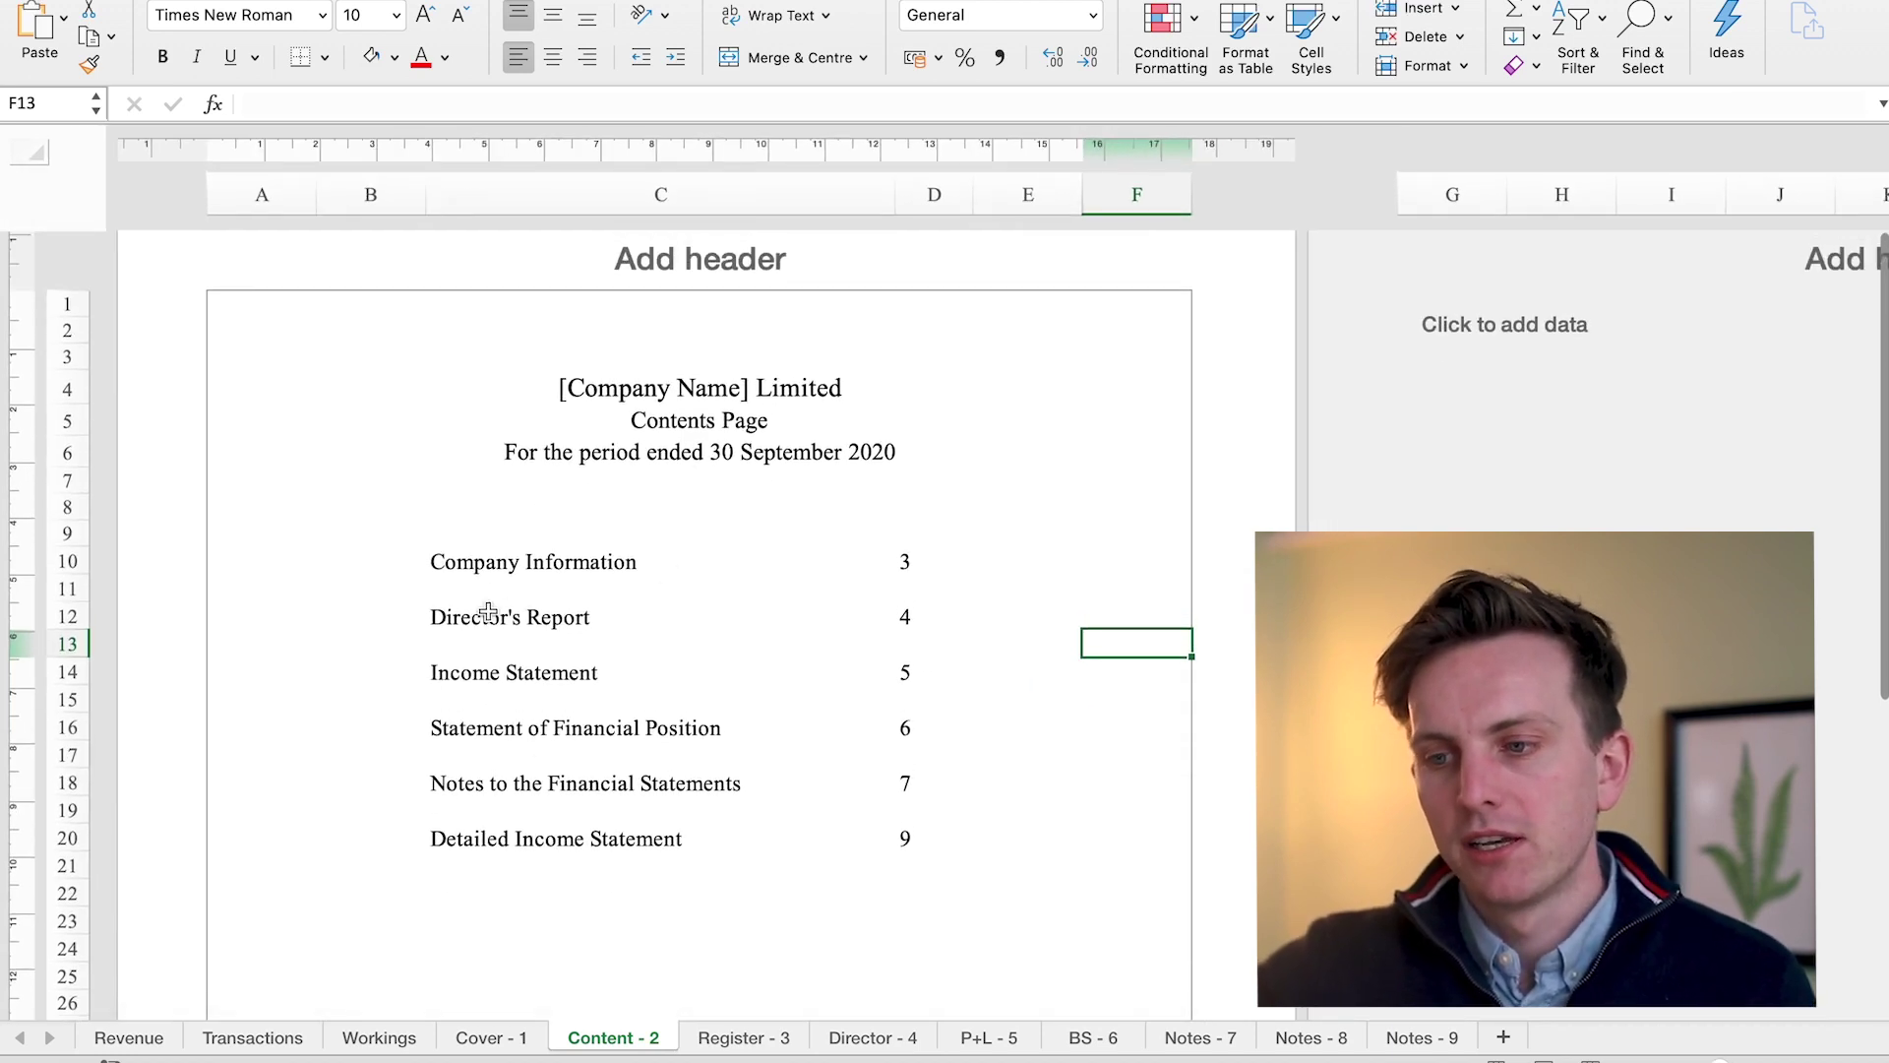
pyautogui.click(699, 383)
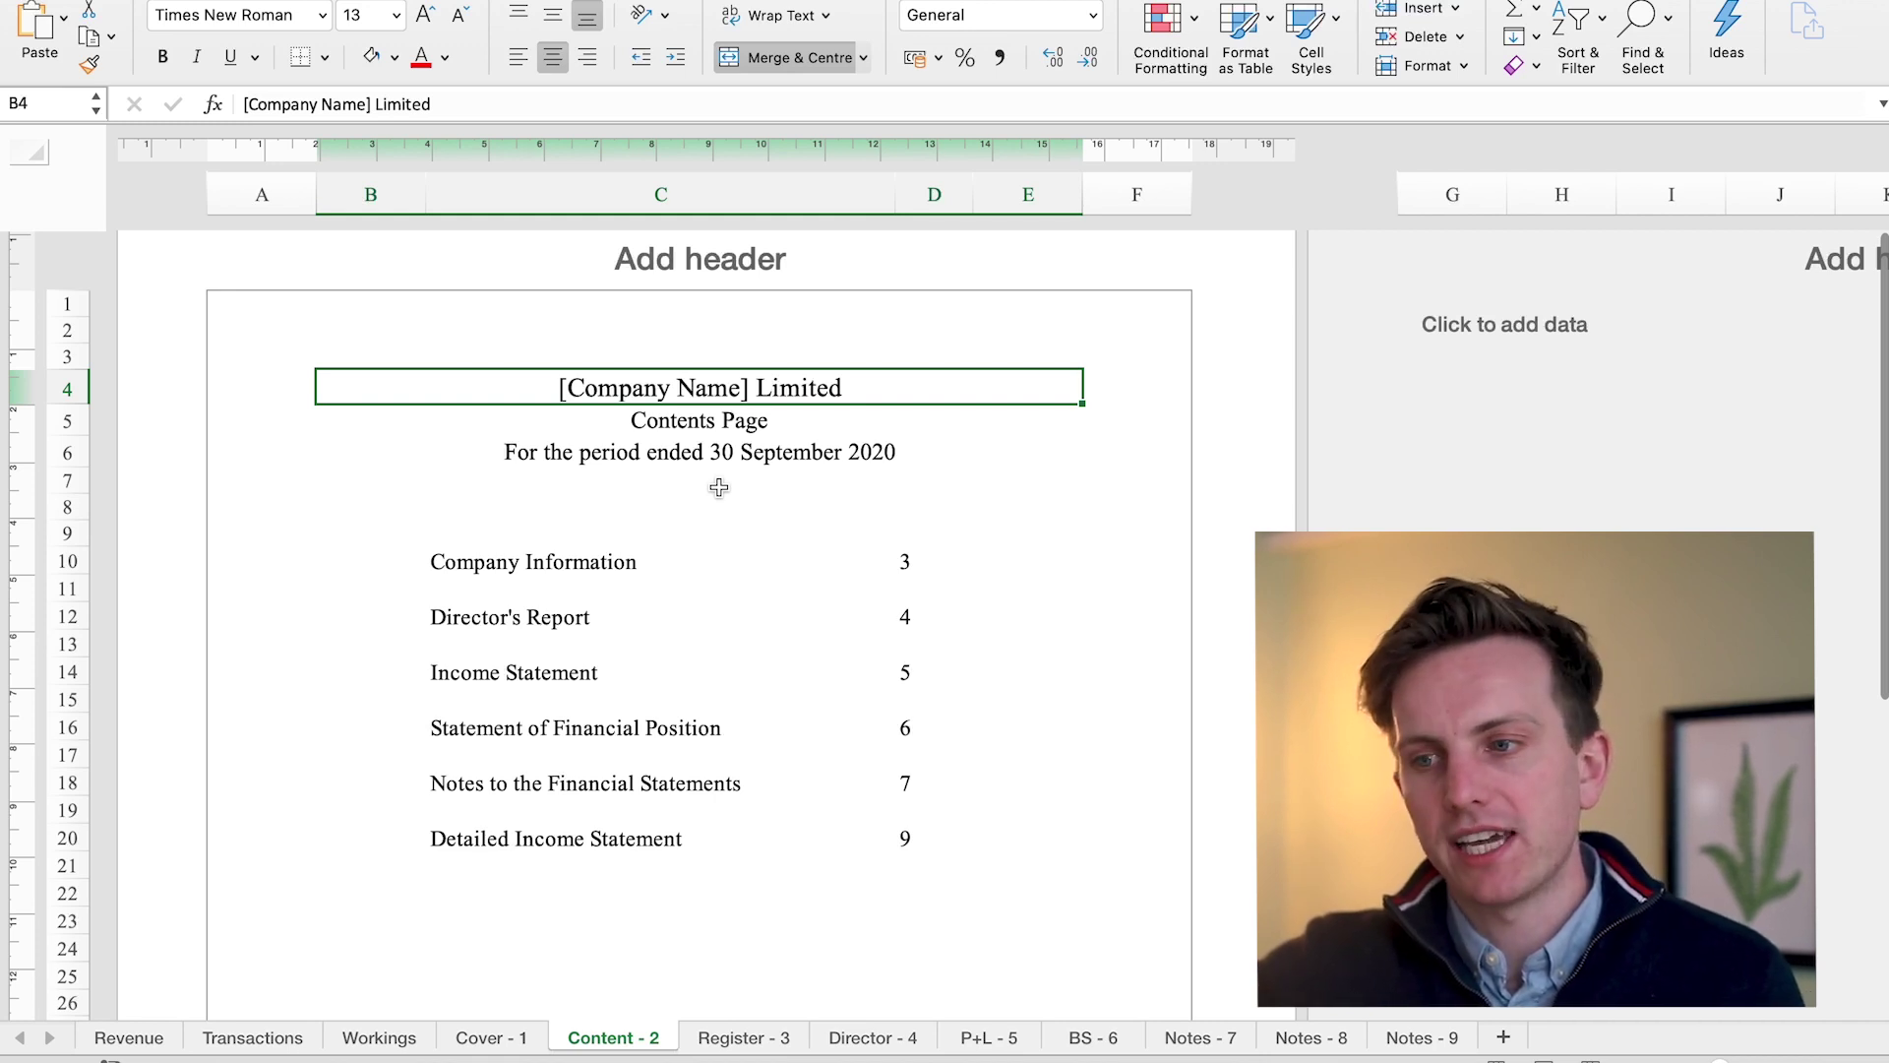
pyautogui.click(689, 425)
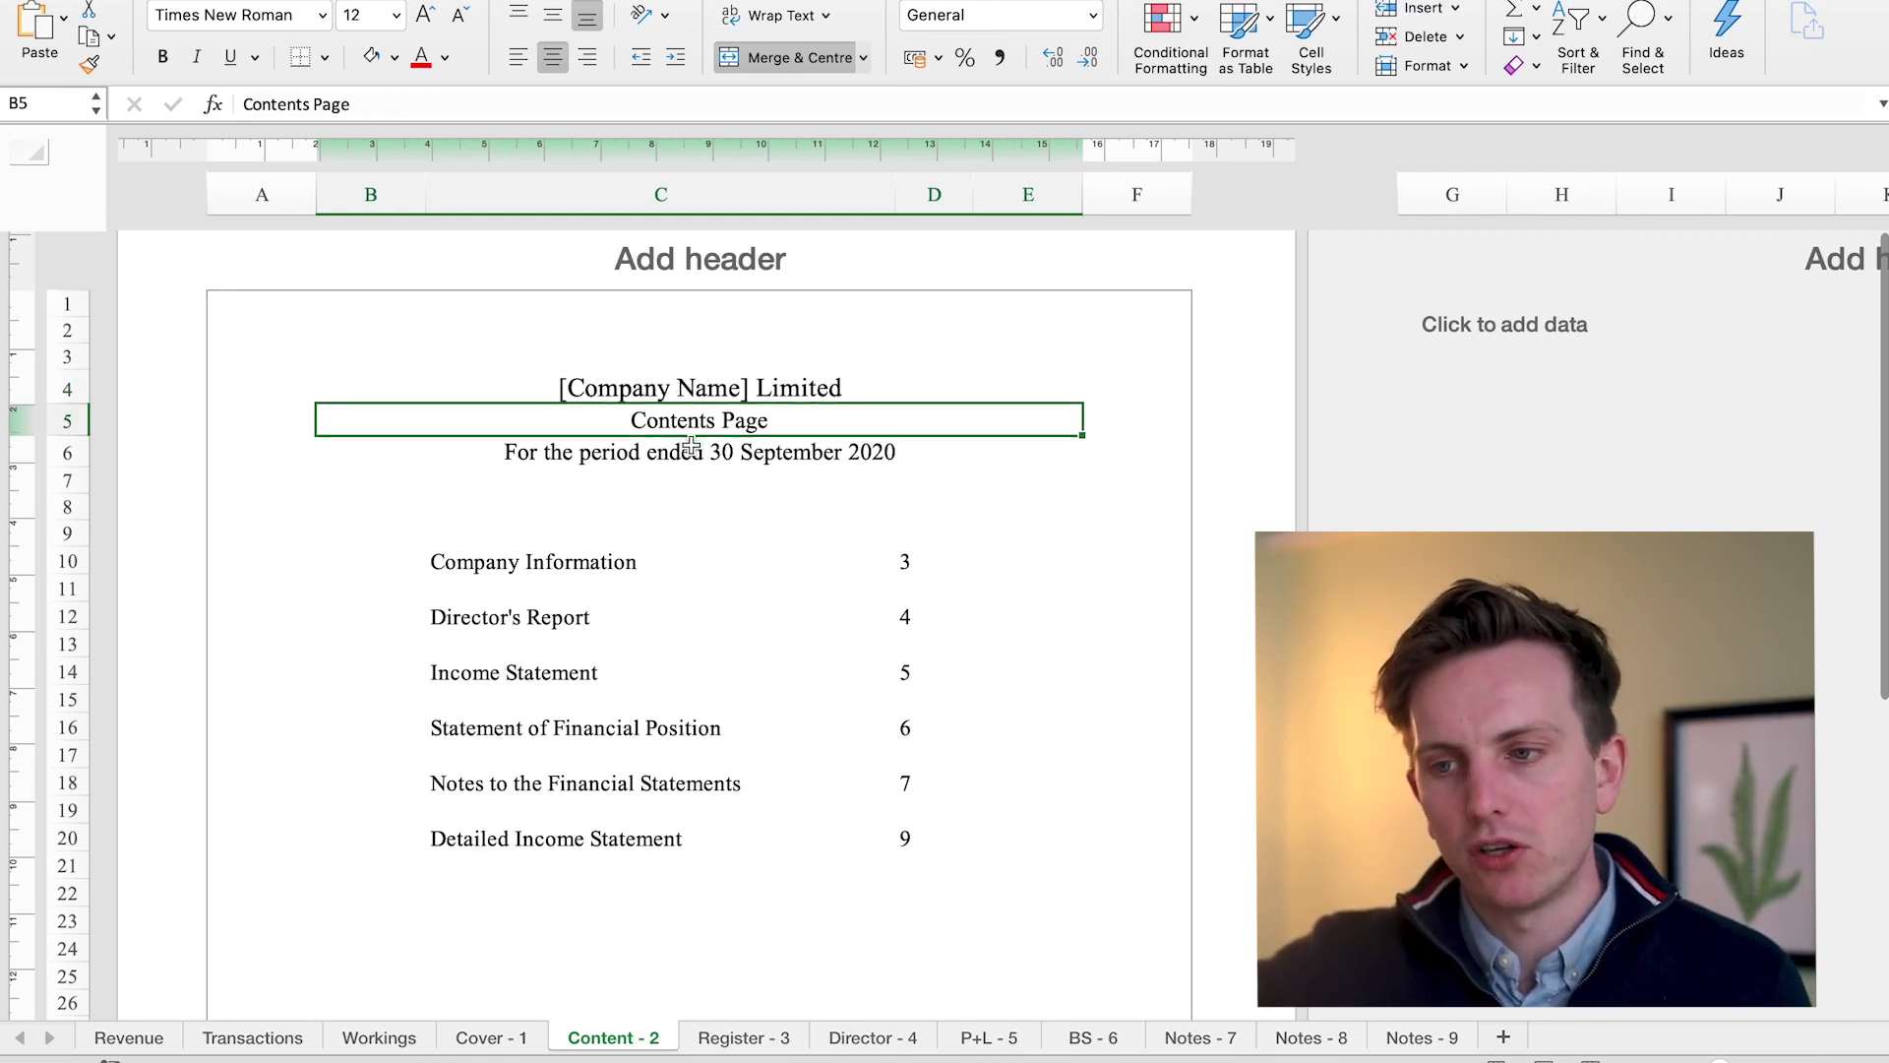
pyautogui.click(691, 447)
pyautogui.moveTo(641, 556)
pyautogui.mouseDown()
pyautogui.moveTo(940, 817)
pyautogui.moveTo(612, 556)
pyautogui.mouseUp()
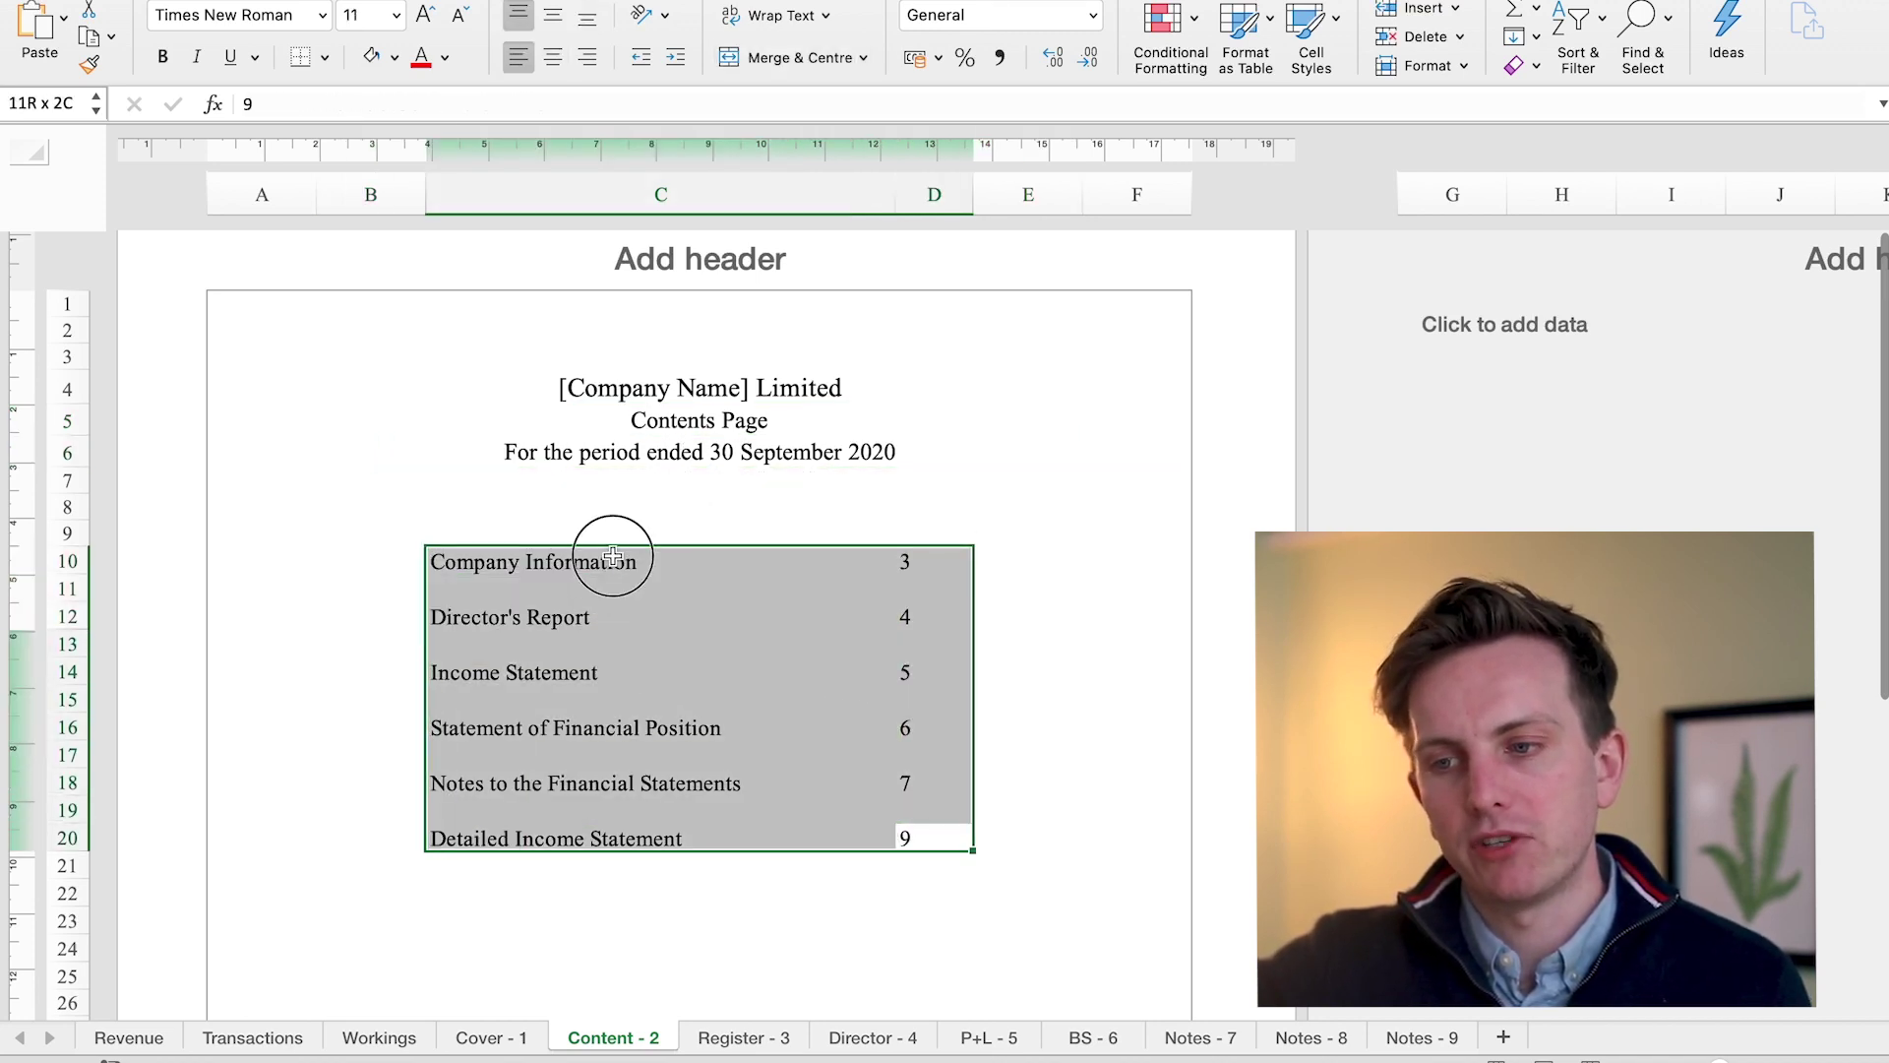
pyautogui.click(1066, 389)
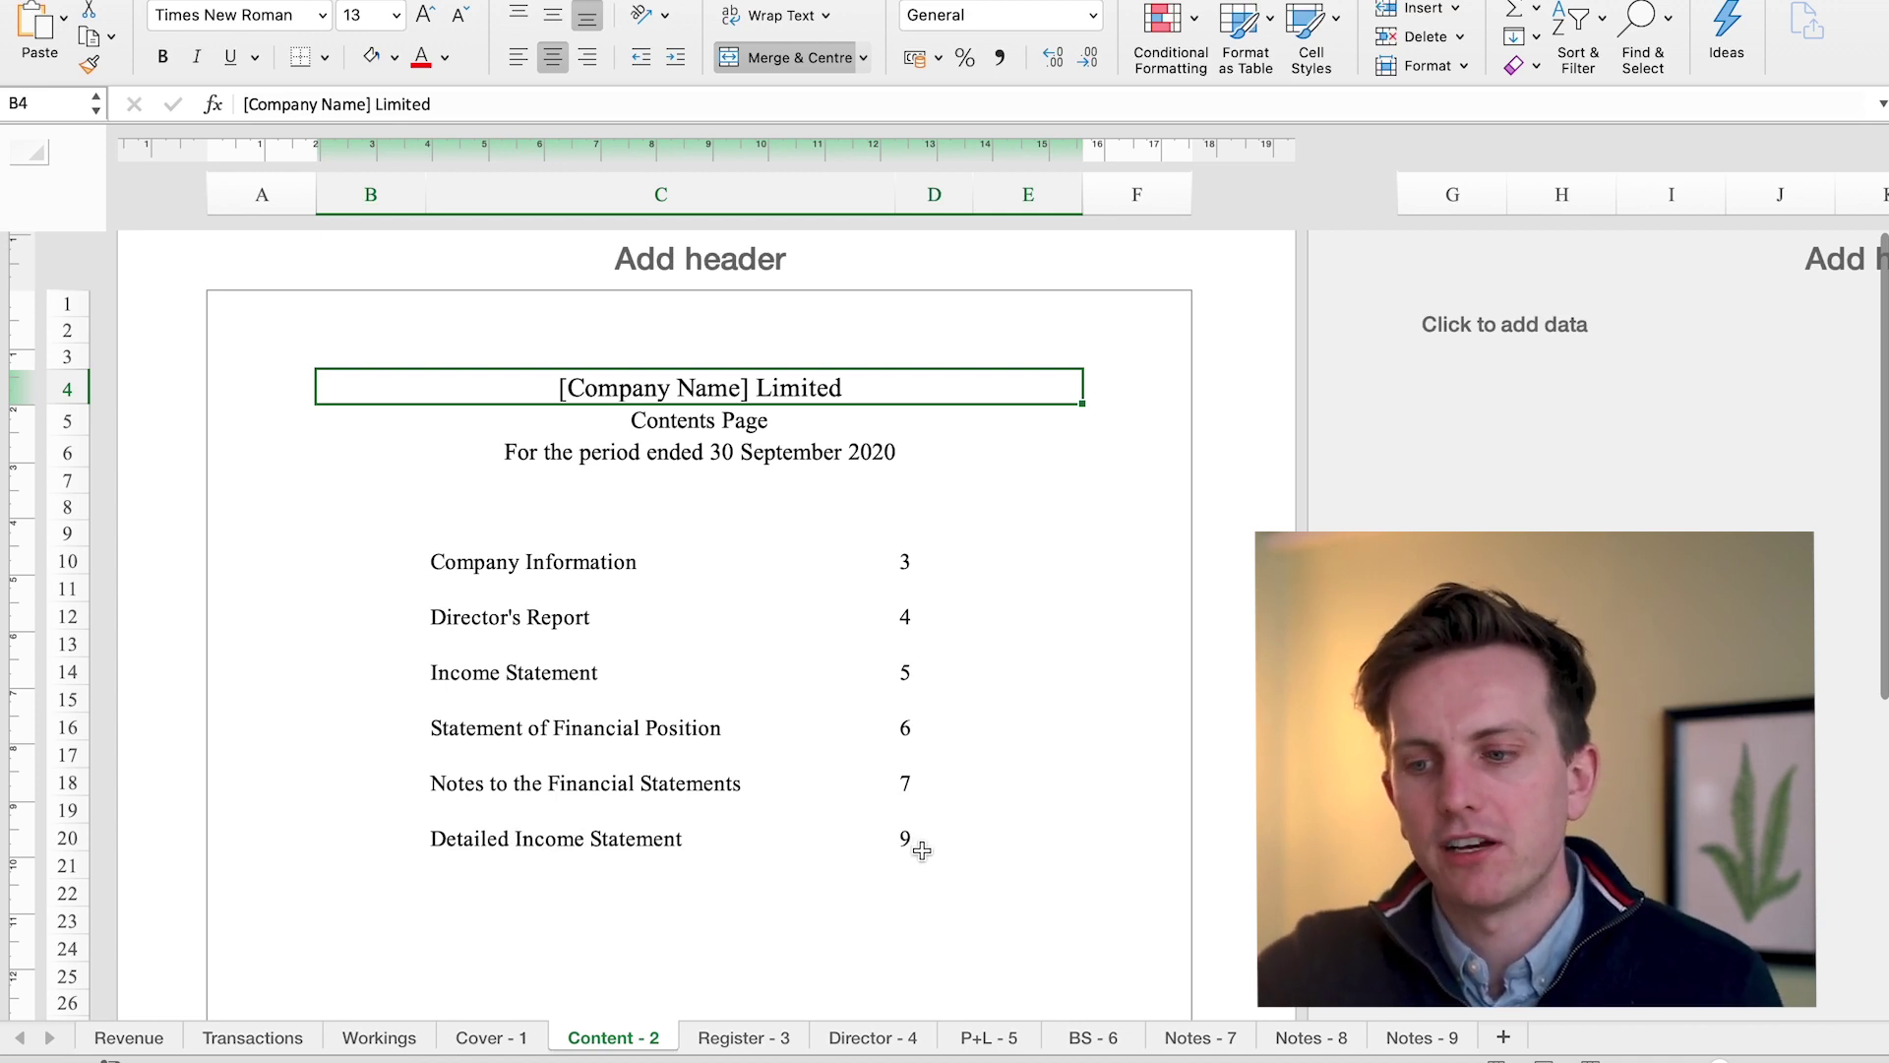
pyautogui.moveTo(219, 297); pyautogui.dragTo(1199, 372)
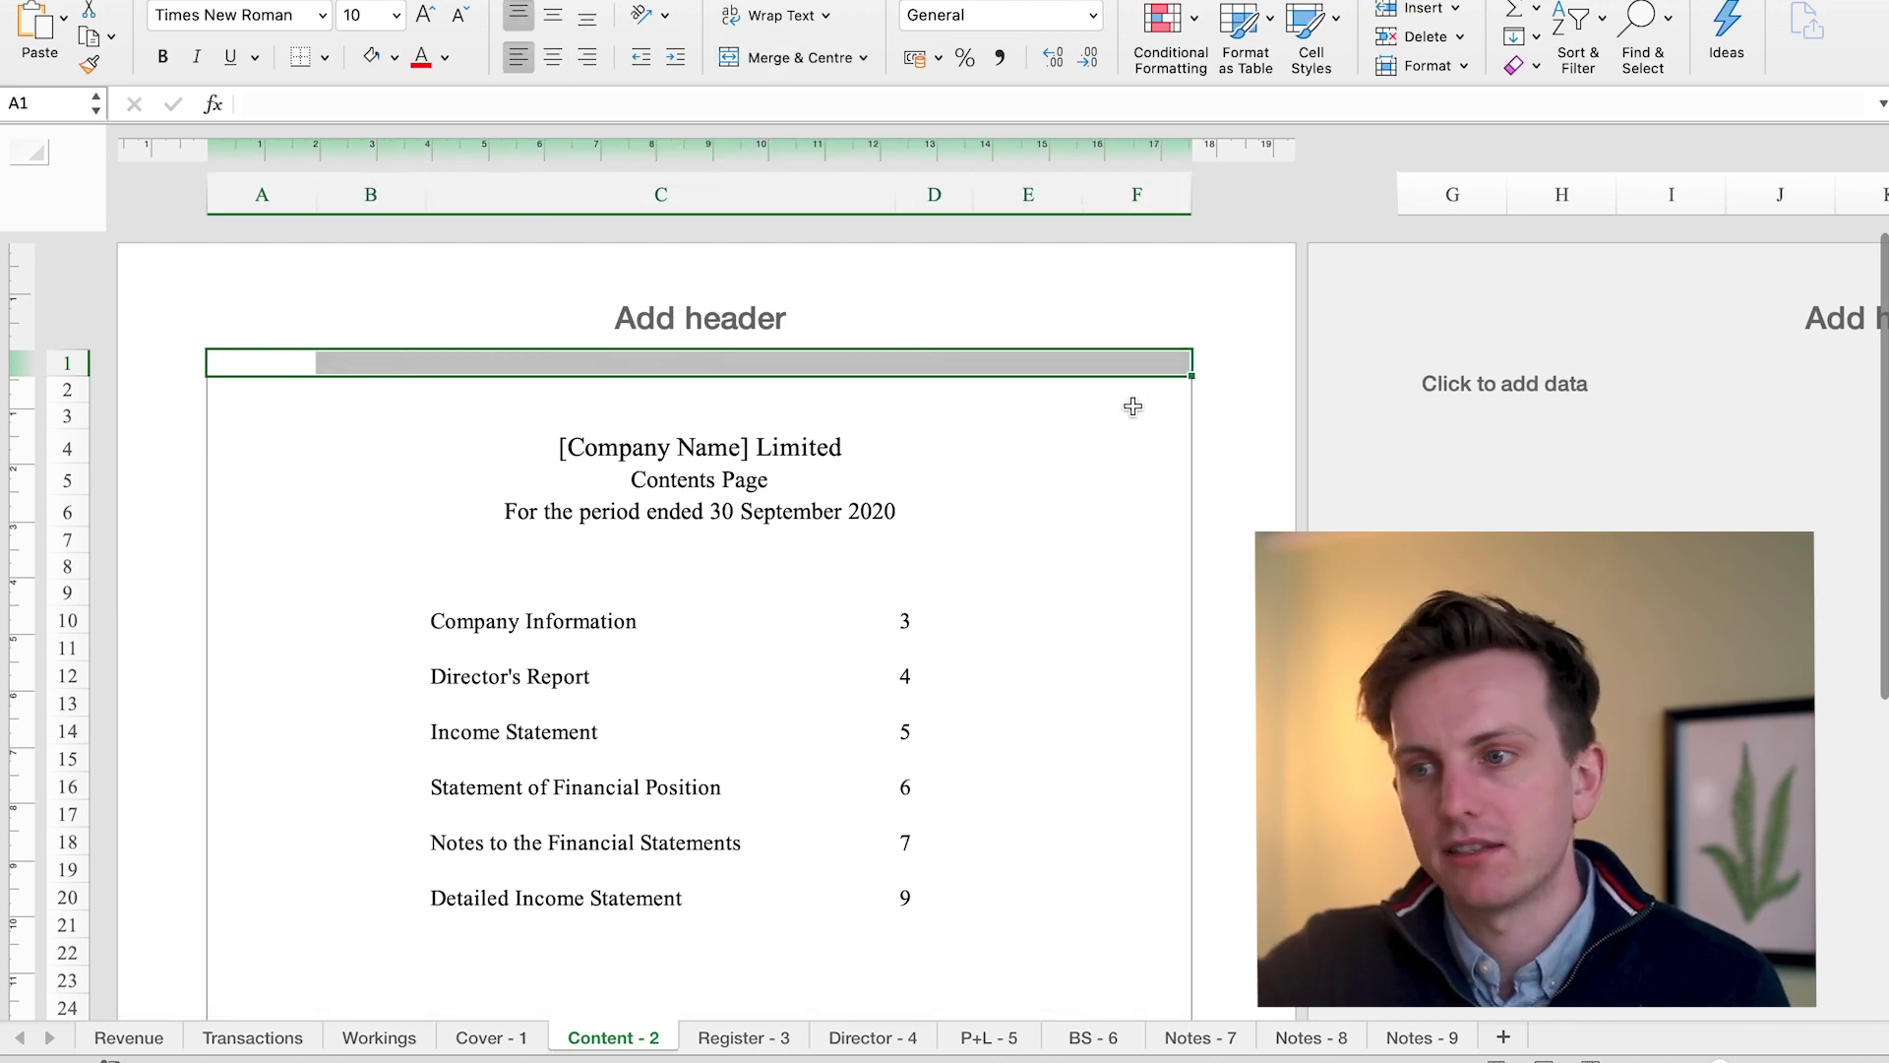
pyautogui.scroll(-2, 1132, 408)
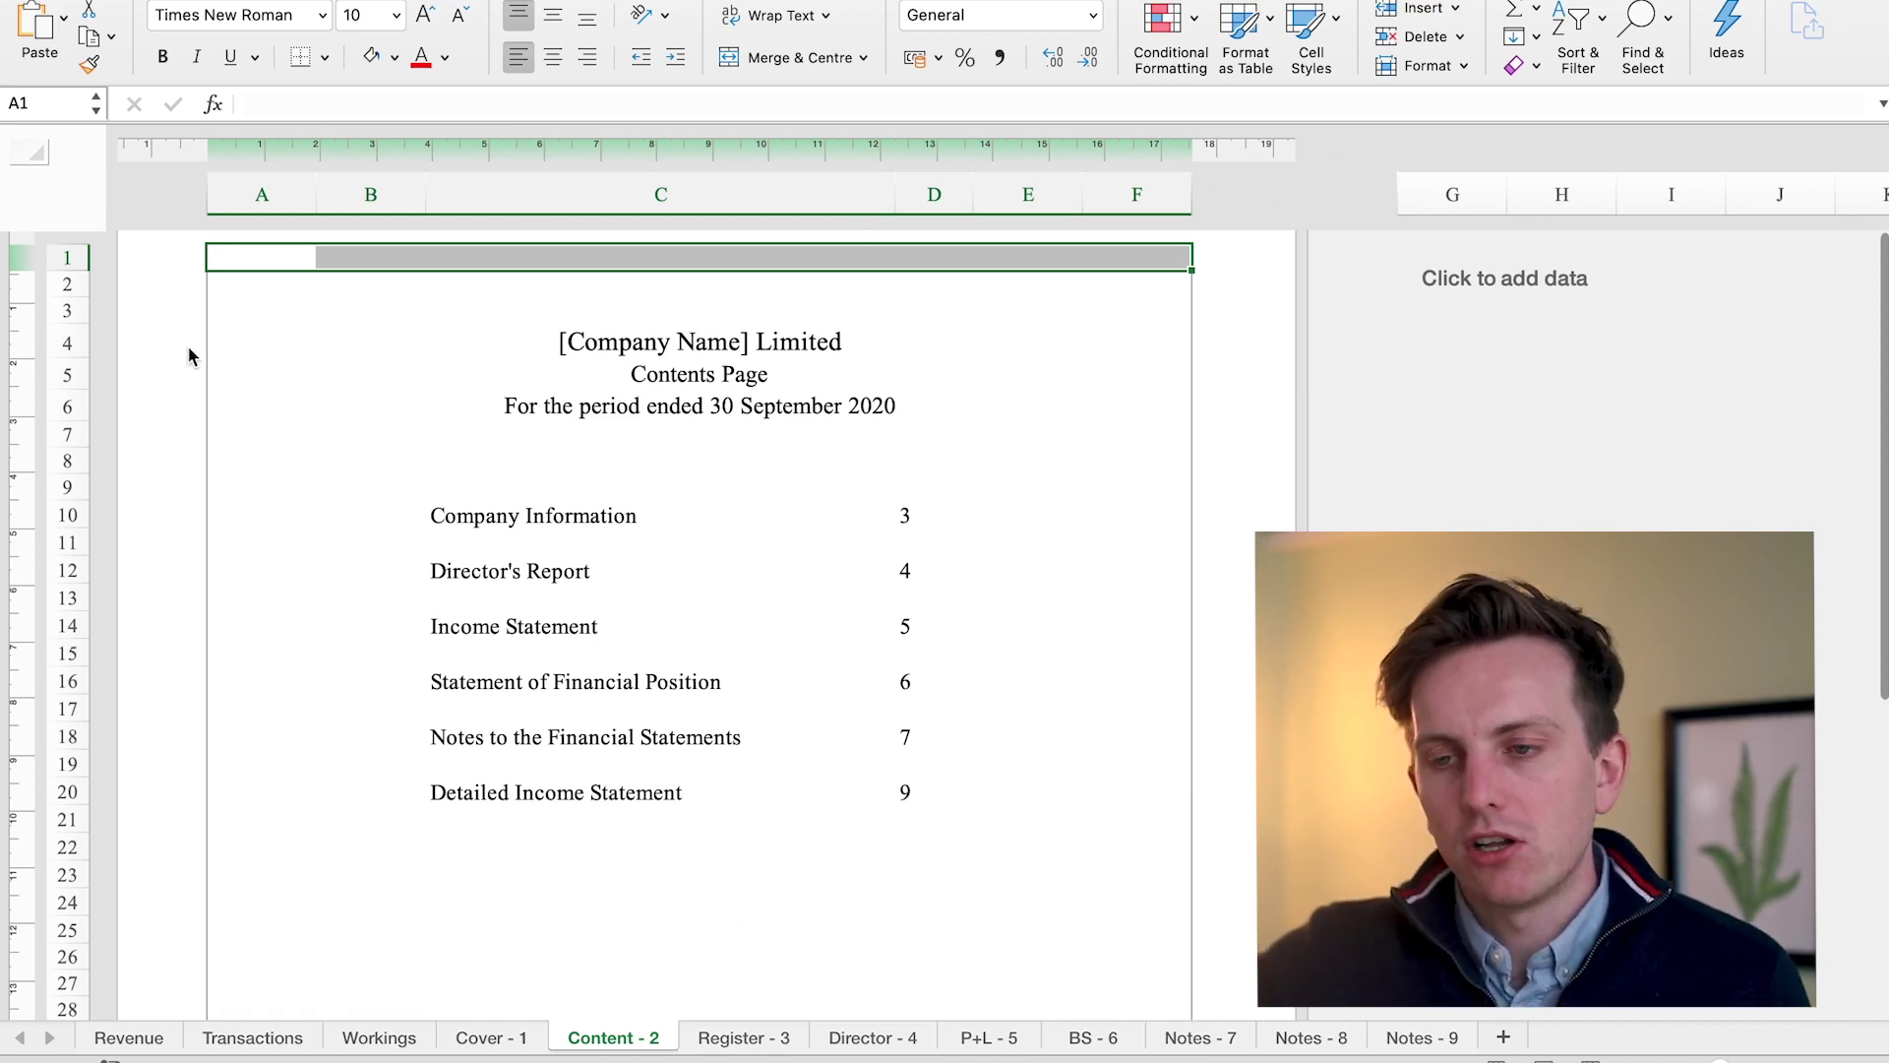
# Go to the Register - 3 company information sheet and check the Director entry
pyautogui.click(774, 1040)
pyautogui.scroll(-1, 788, 739)
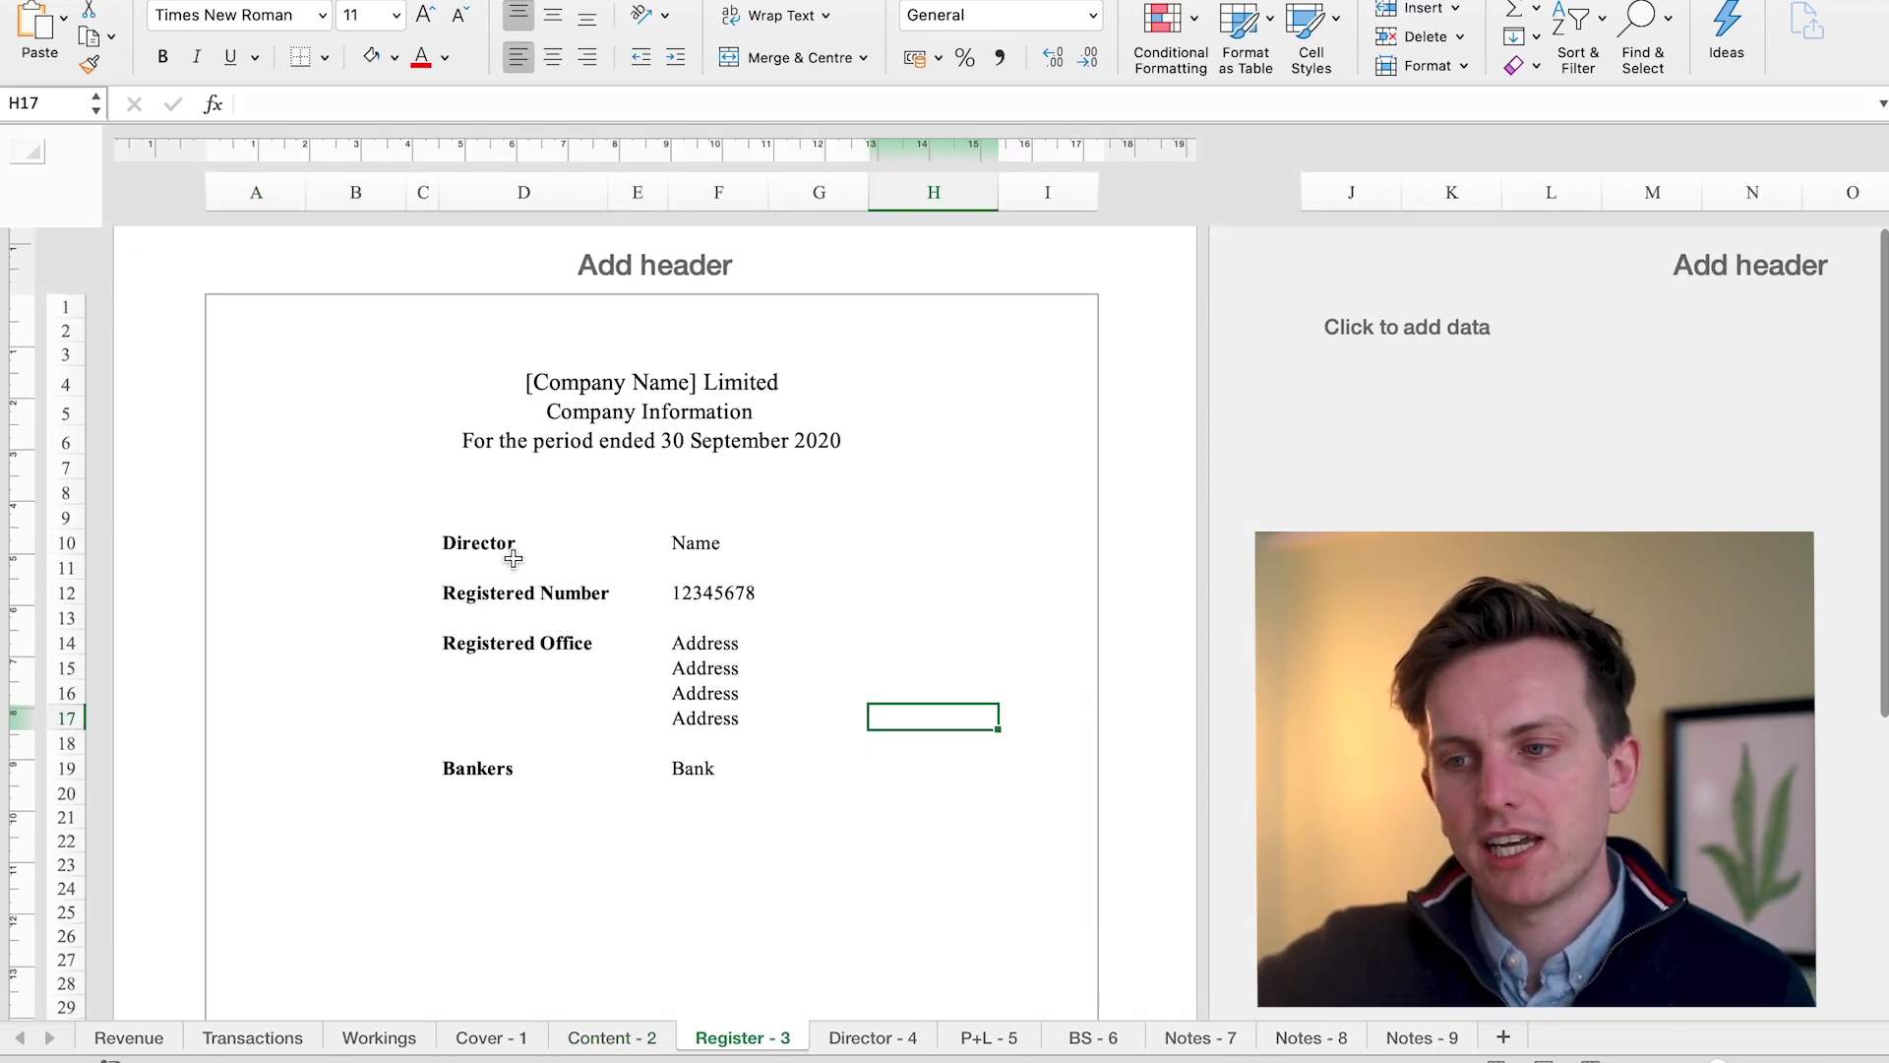
pyautogui.moveTo(510, 544); pyautogui.dragTo(705, 548)
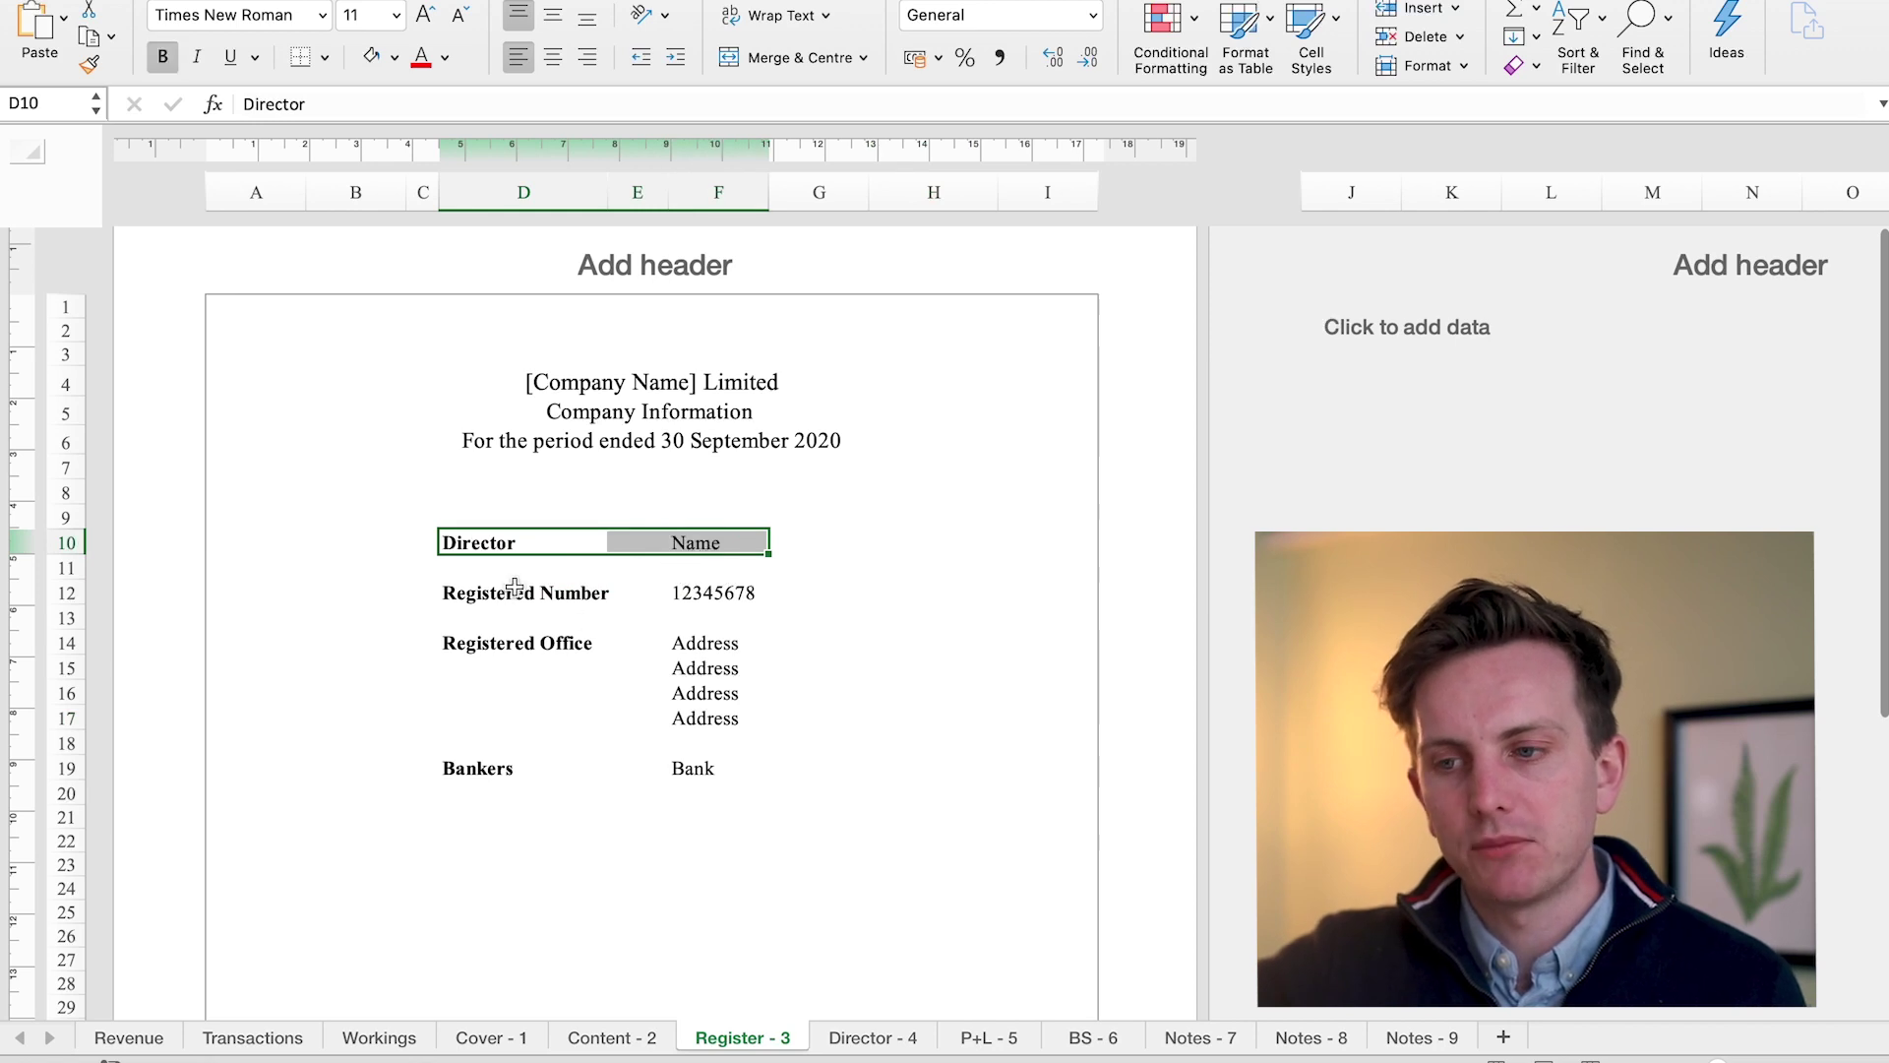
pyautogui.click(811, 716)
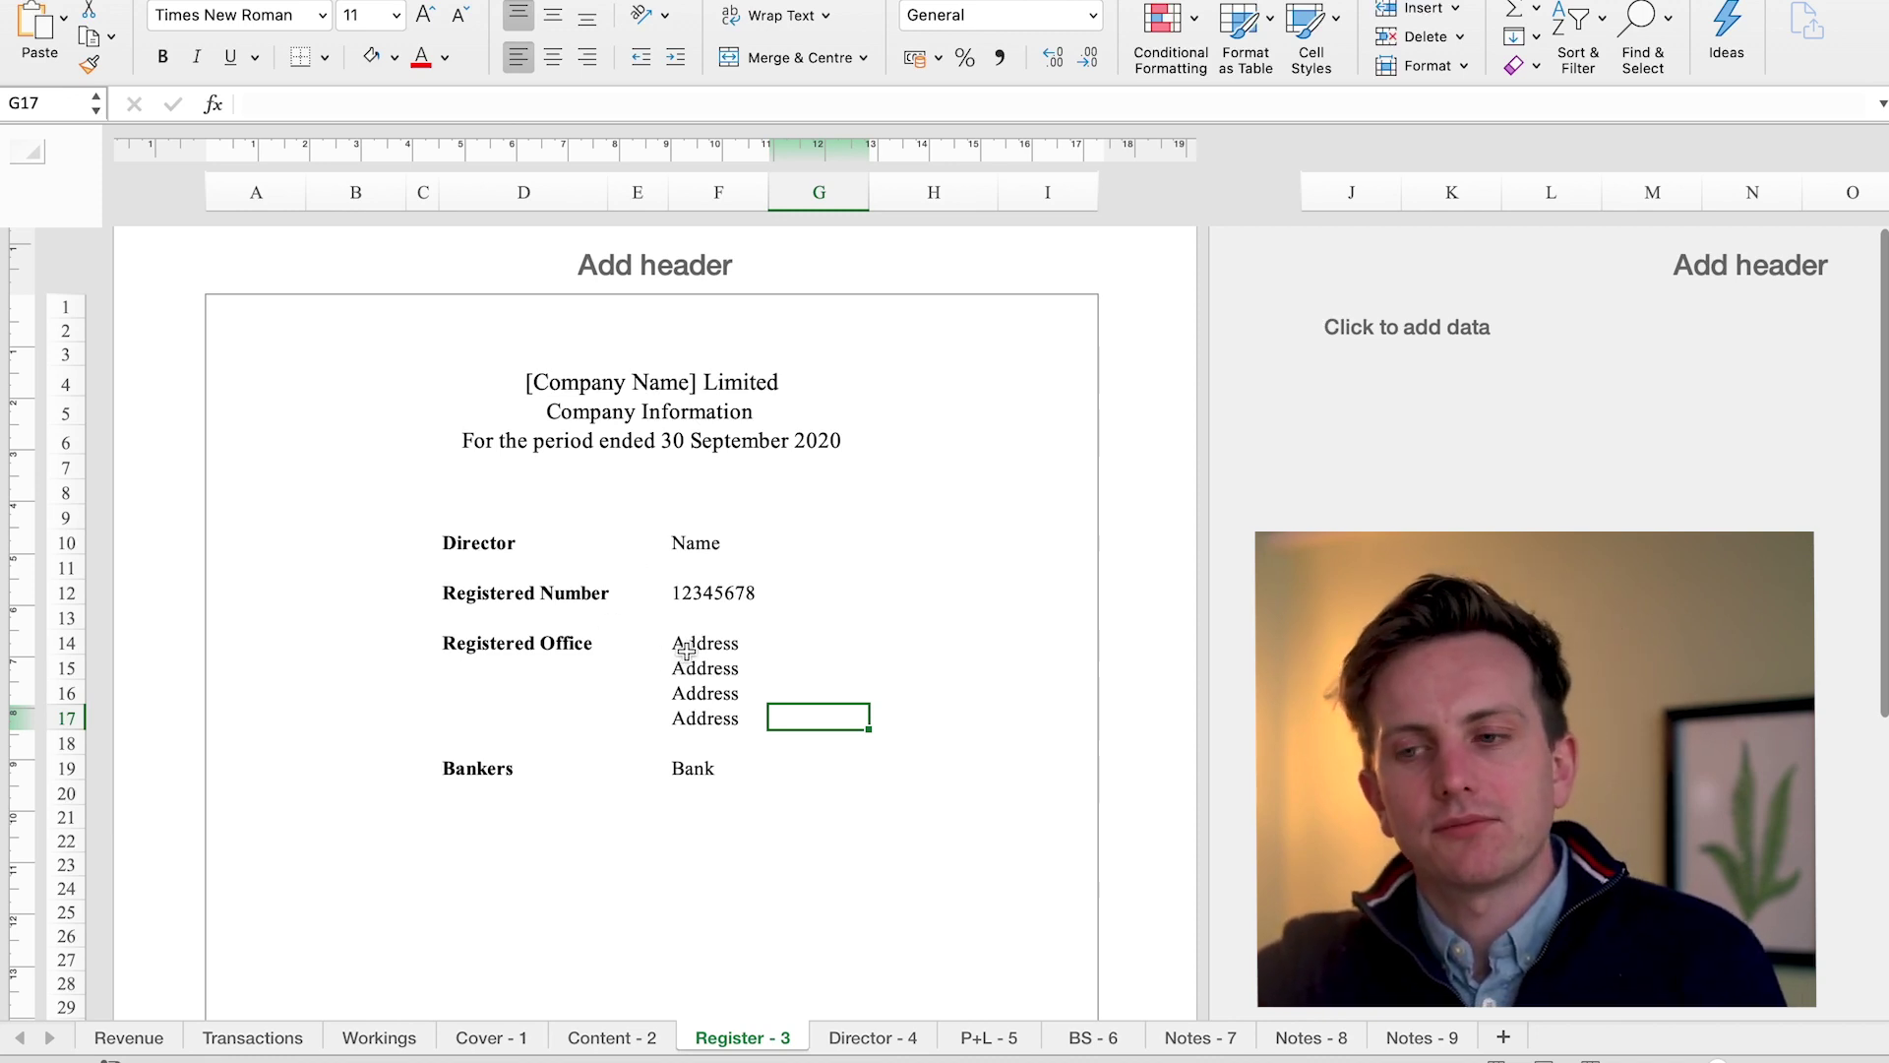
# Inspect the four Address lines and the Bank entry, then move to the Director - 4 sheet
pyautogui.moveTo(686, 647); pyautogui.dragTo(689, 715)
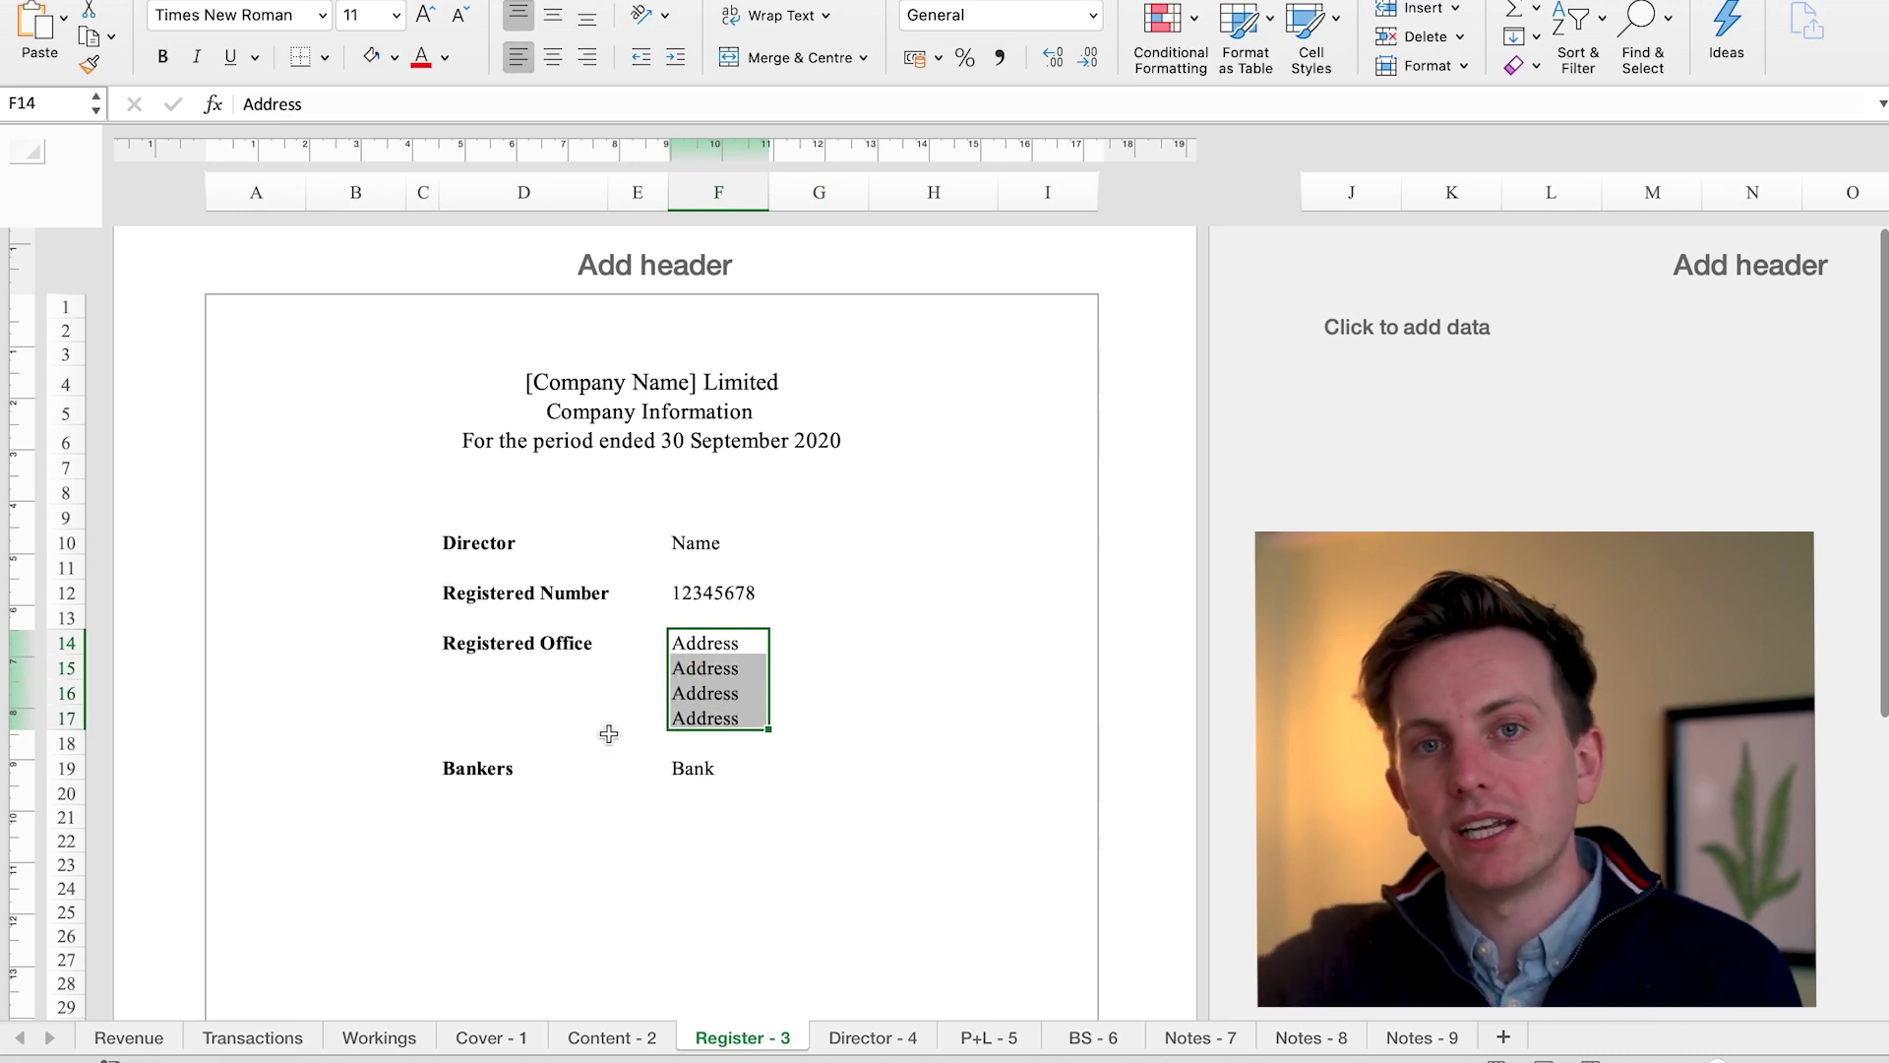
pyautogui.click(740, 773)
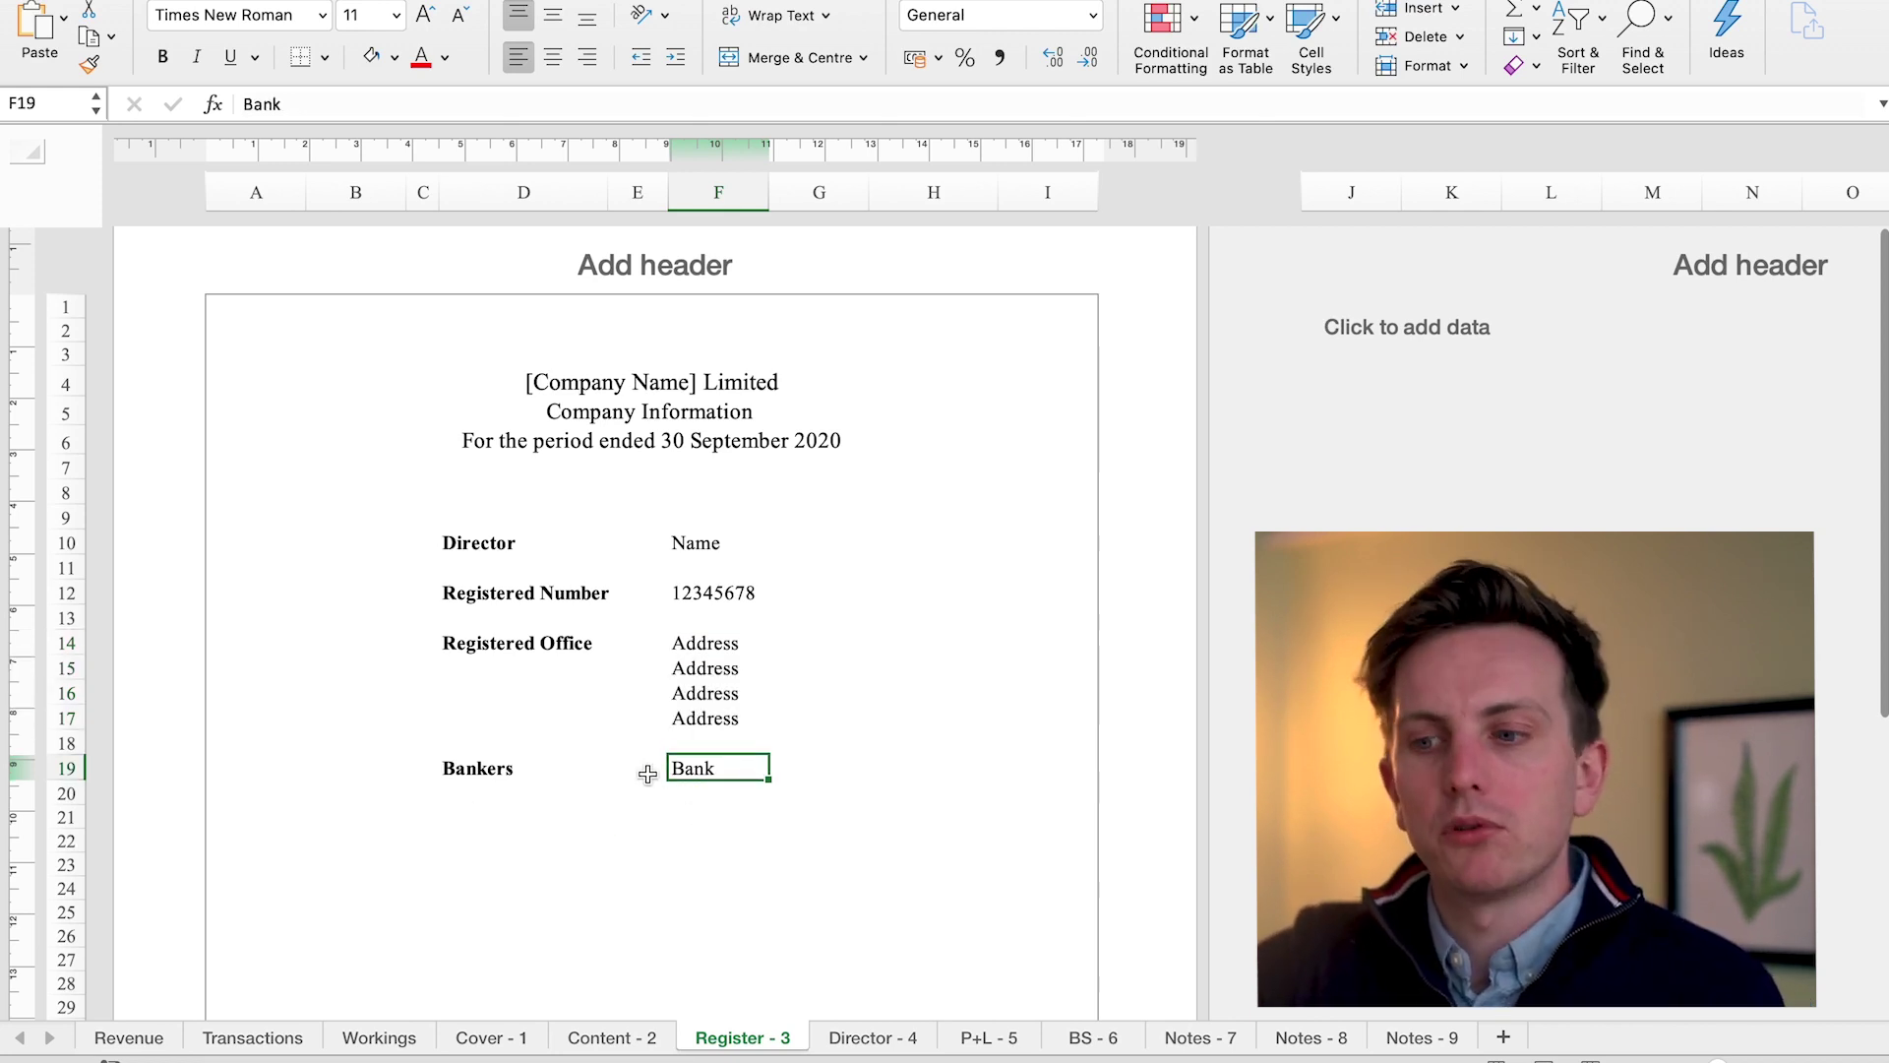
pyautogui.click(723, 671)
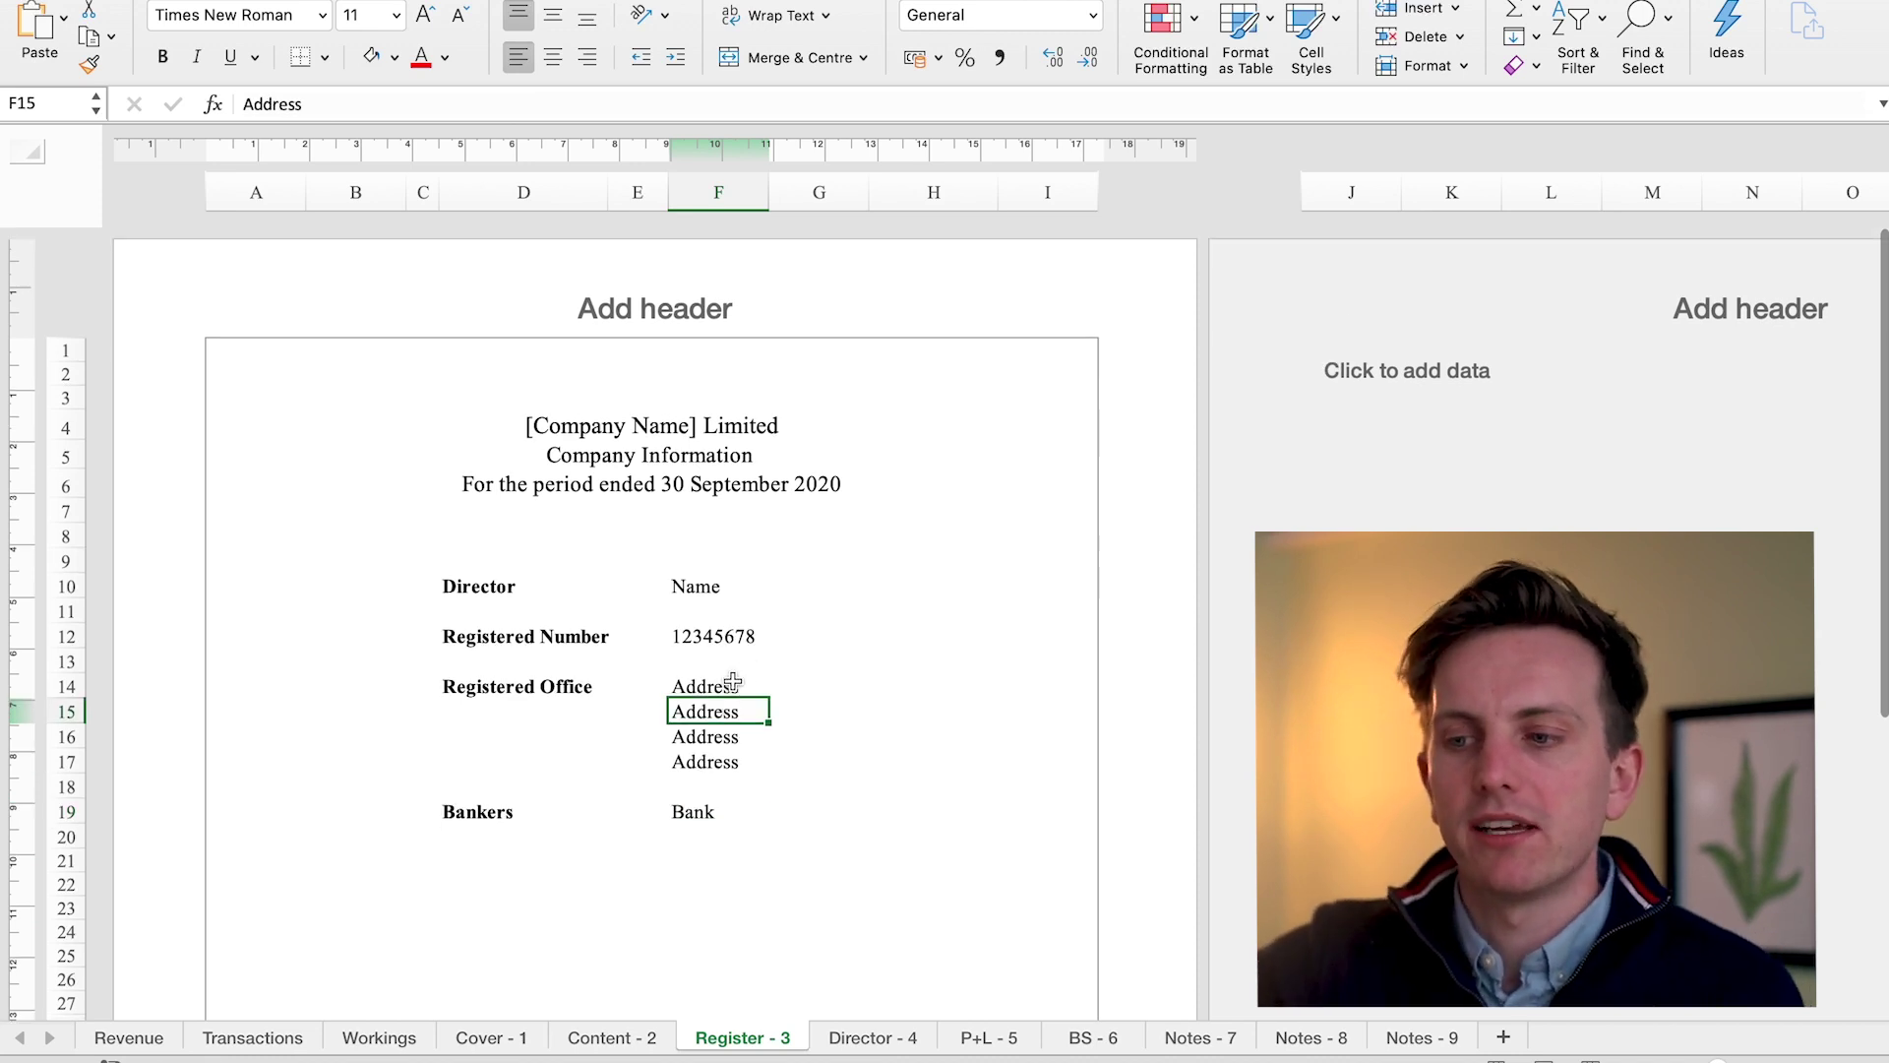
pyautogui.click(734, 684)
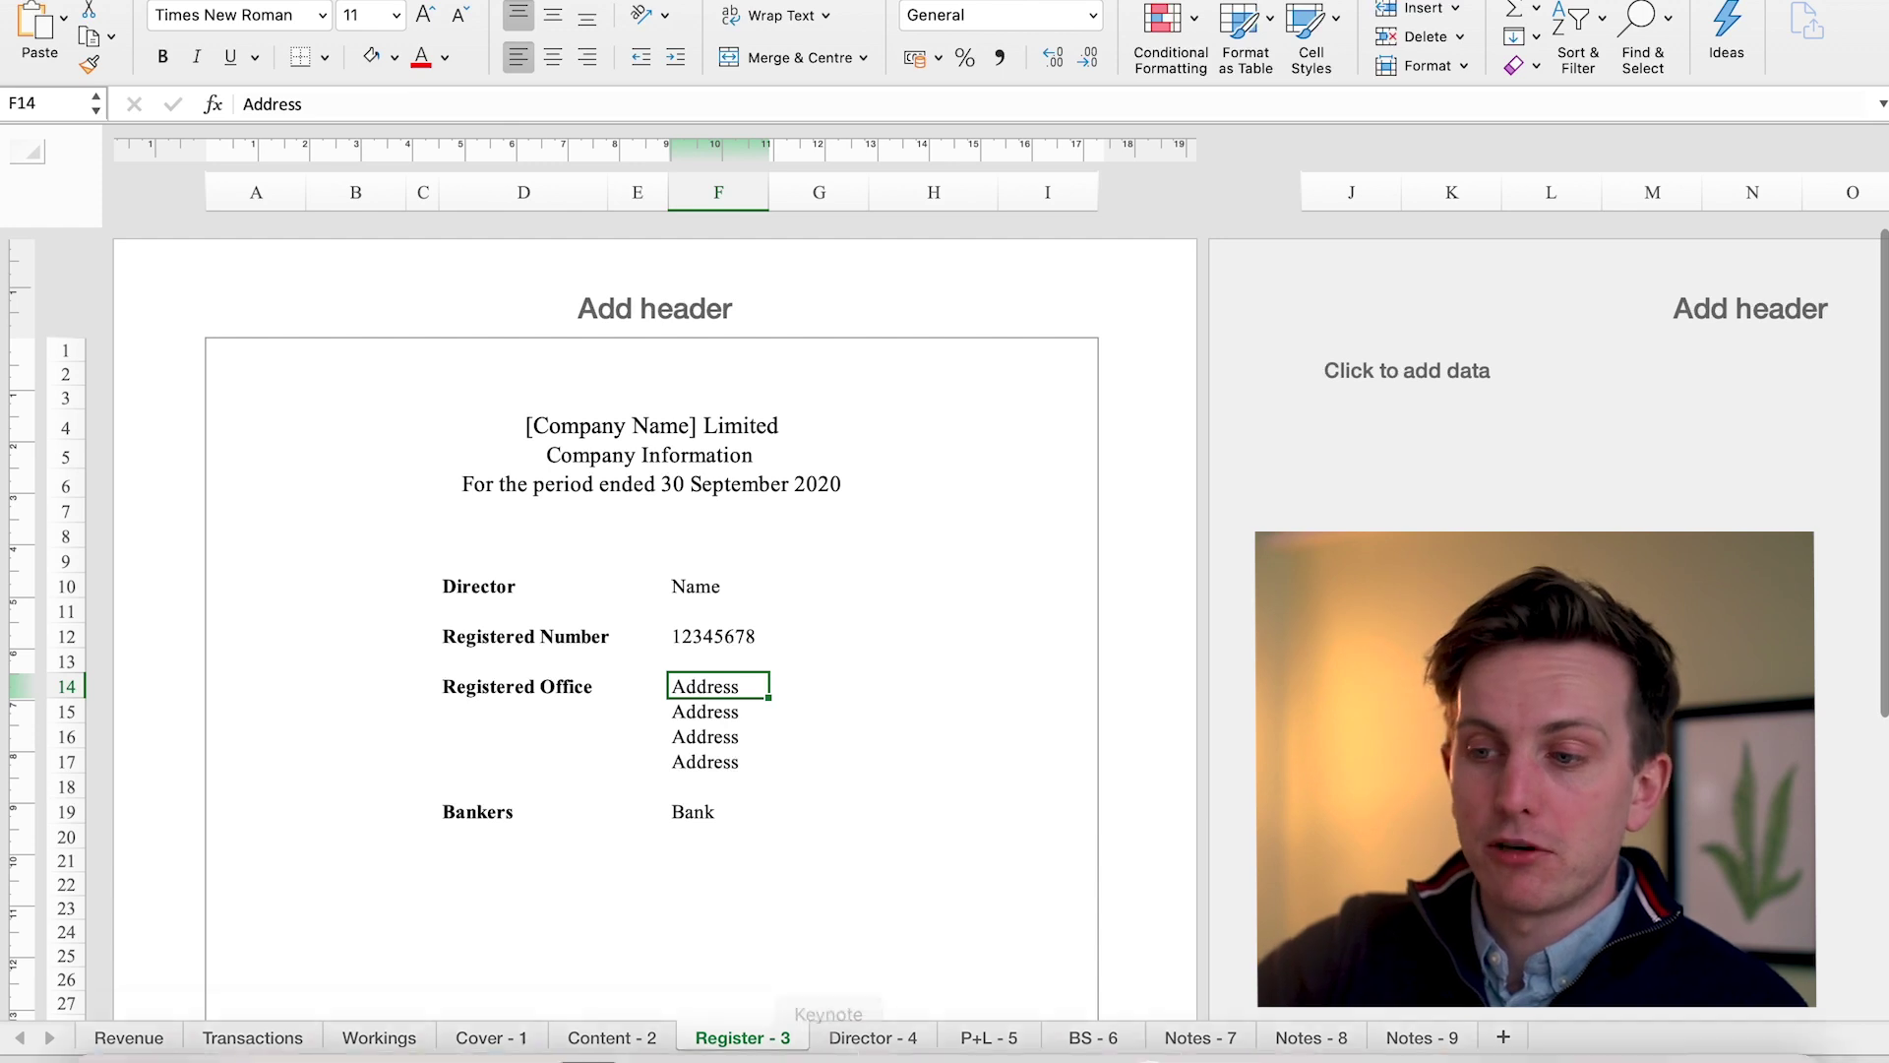
pyautogui.scroll(-1, 812, 863)
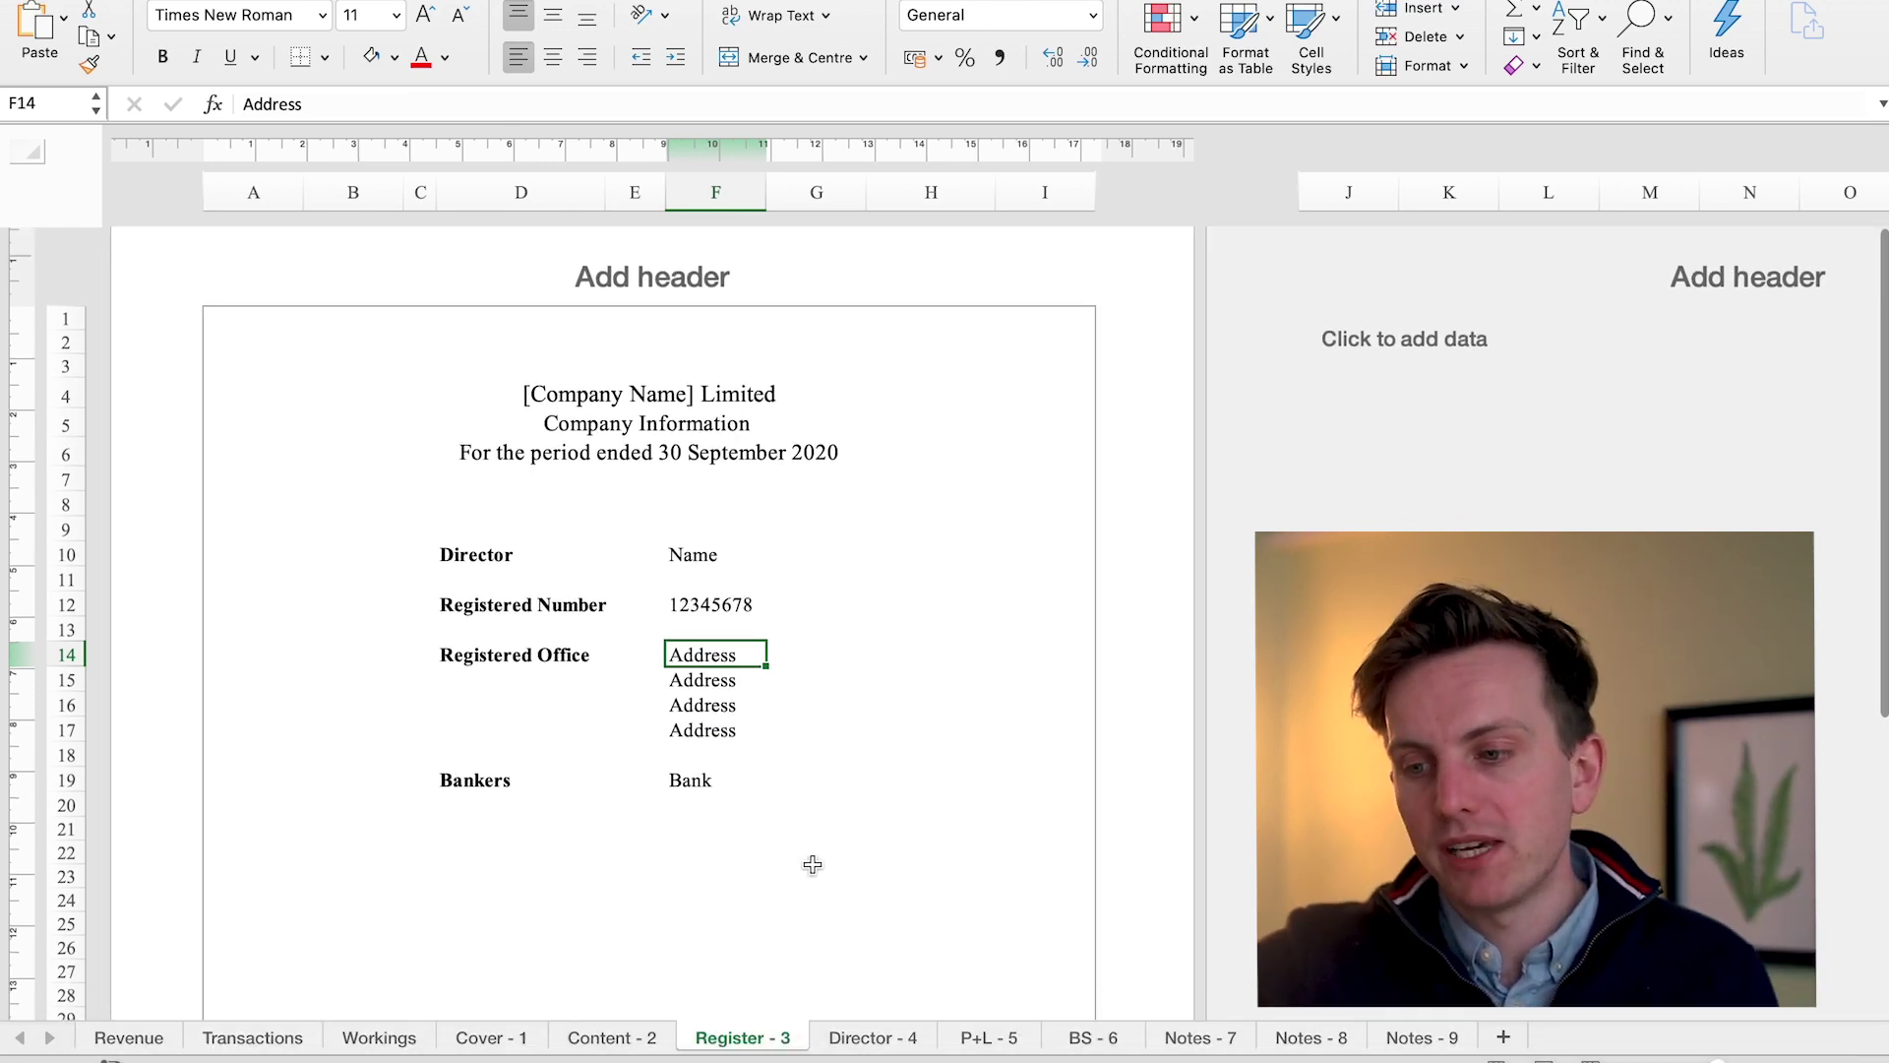
pyautogui.scroll(-2, 812, 864)
pyautogui.click(902, 1037)
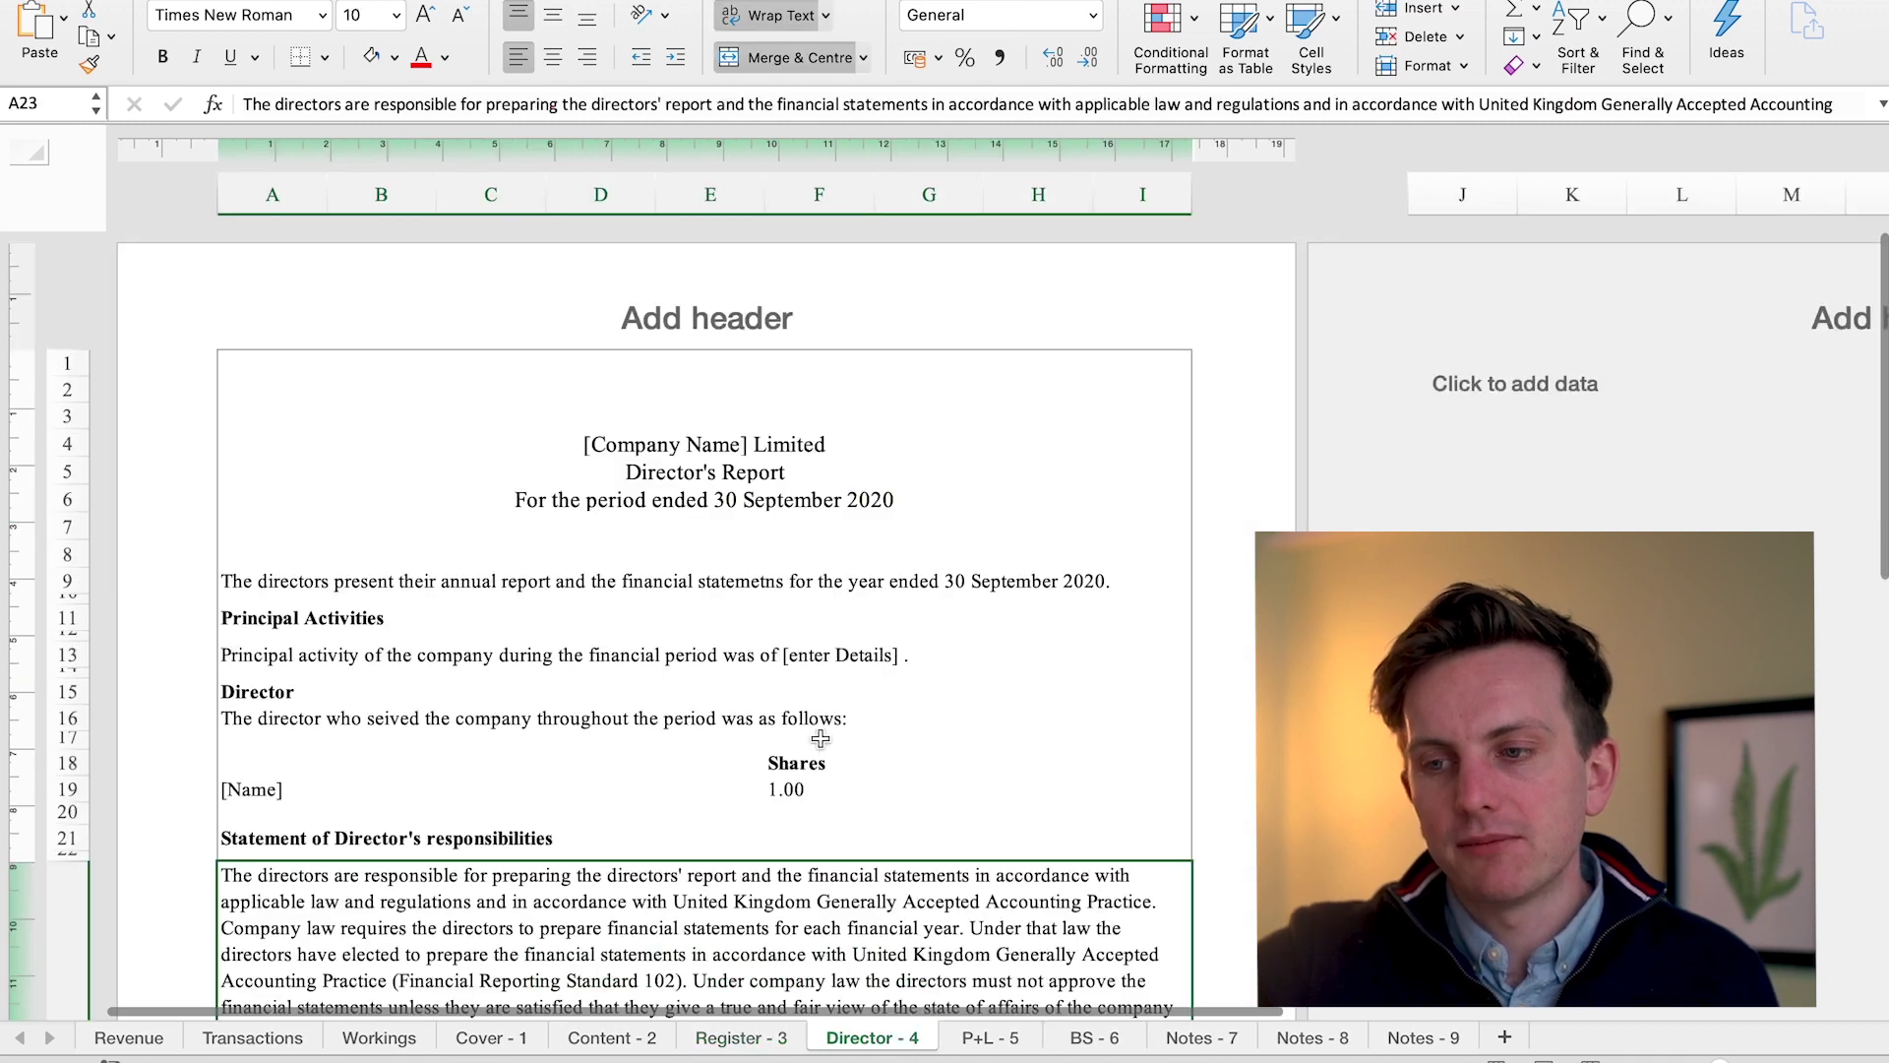
# Read through the Director's Report down to the responsibilities statement
pyautogui.scroll(-1, 820, 739)
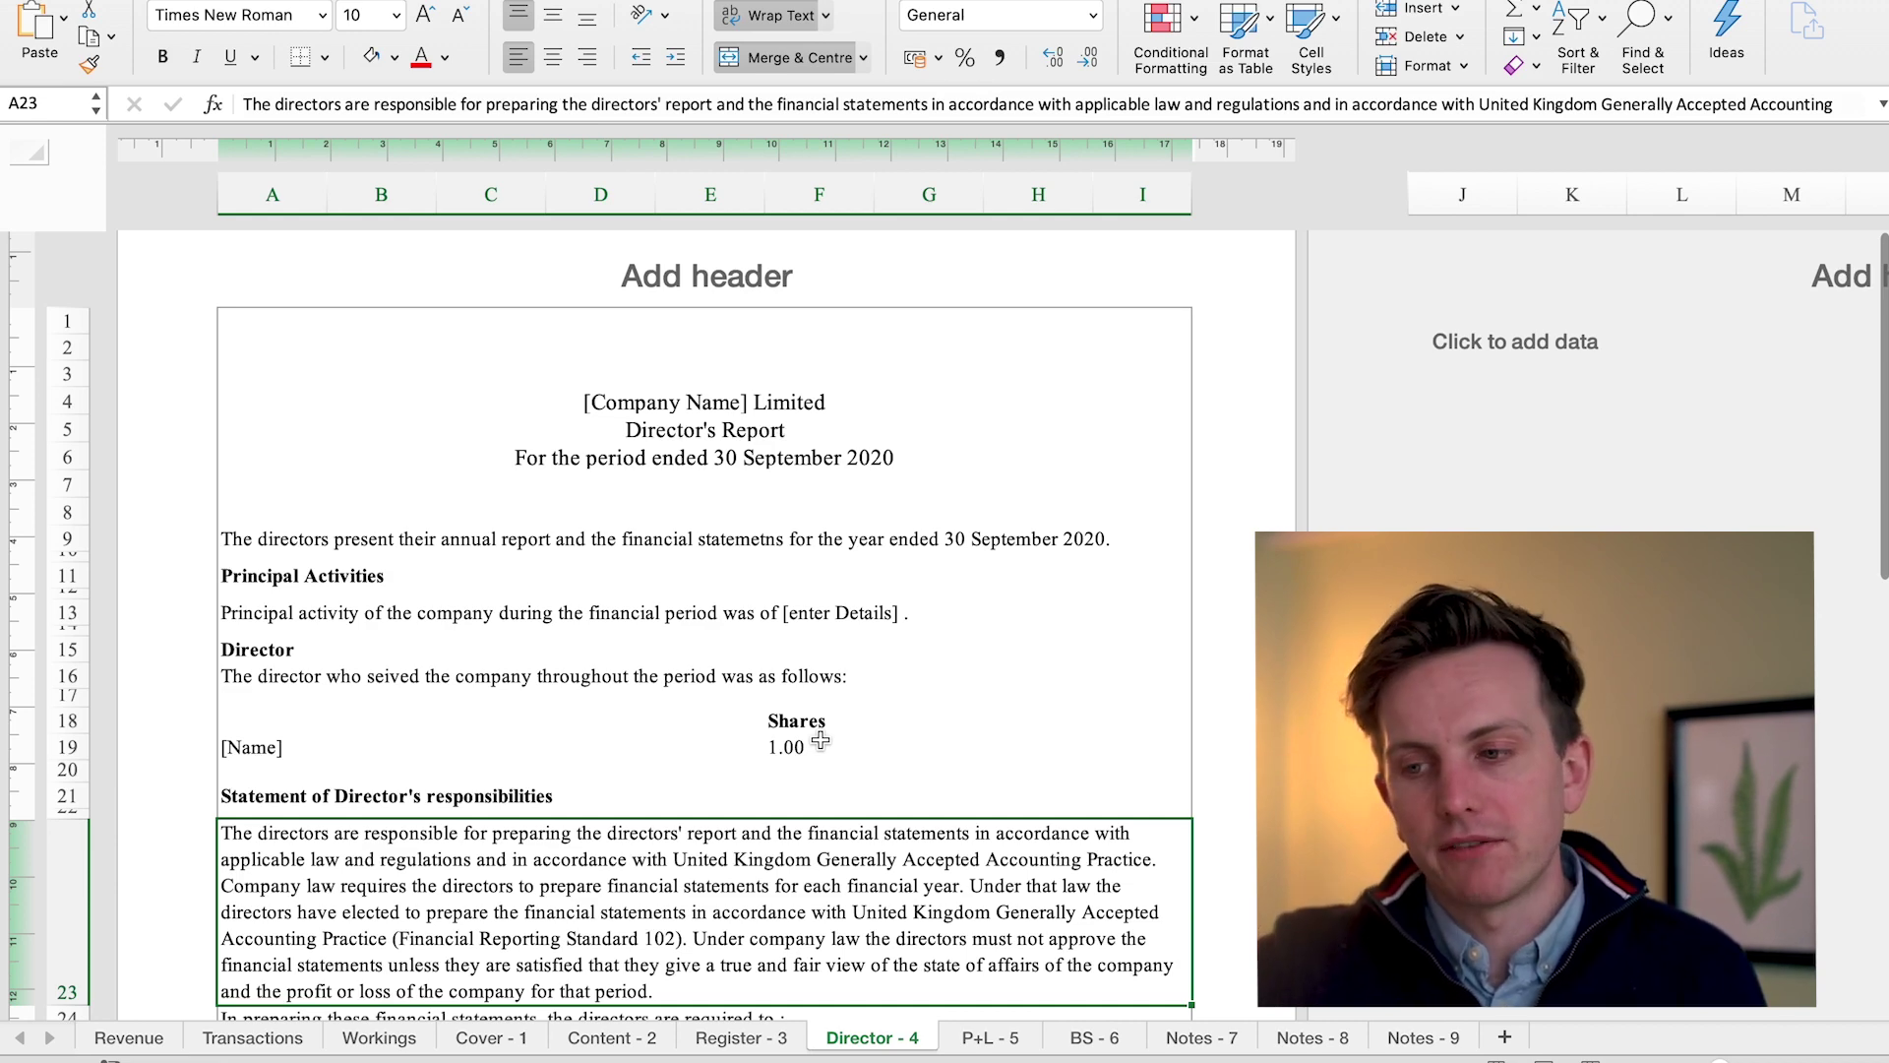
pyautogui.scroll(-3, 821, 739)
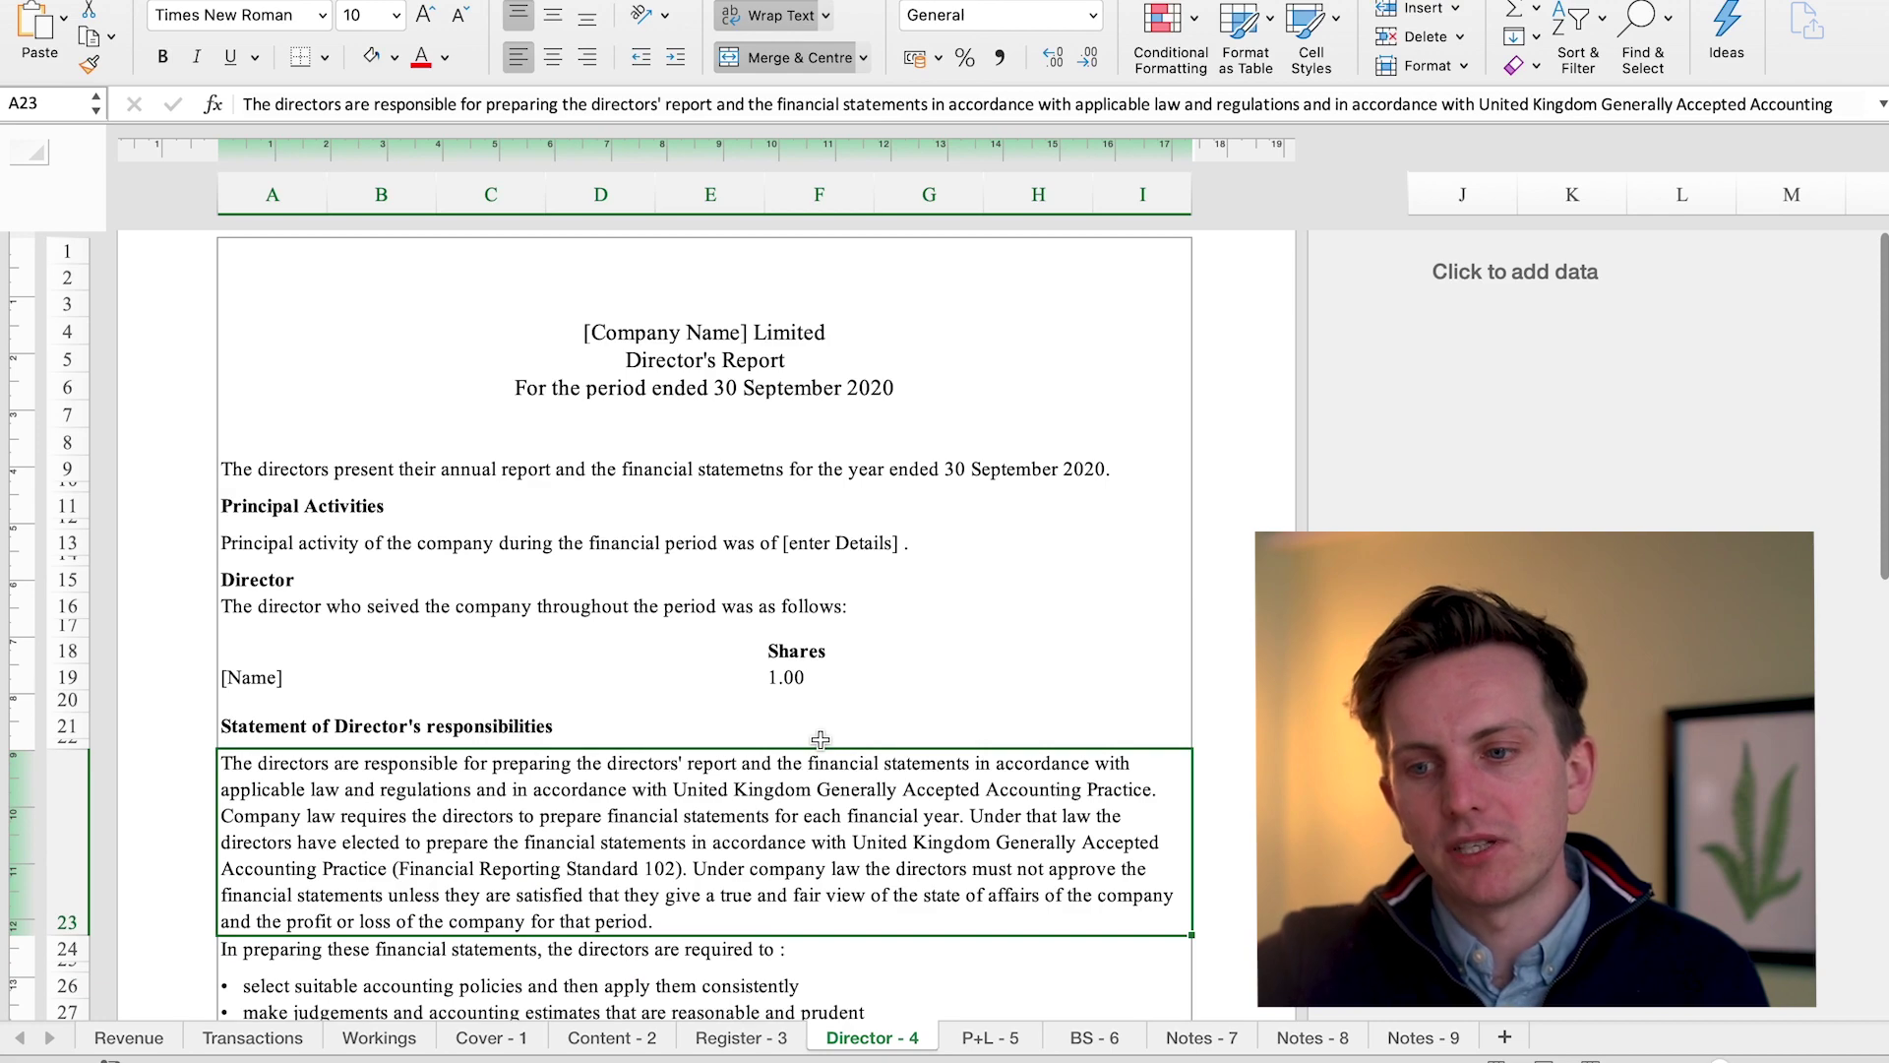
pyautogui.scroll(-3, 820, 739)
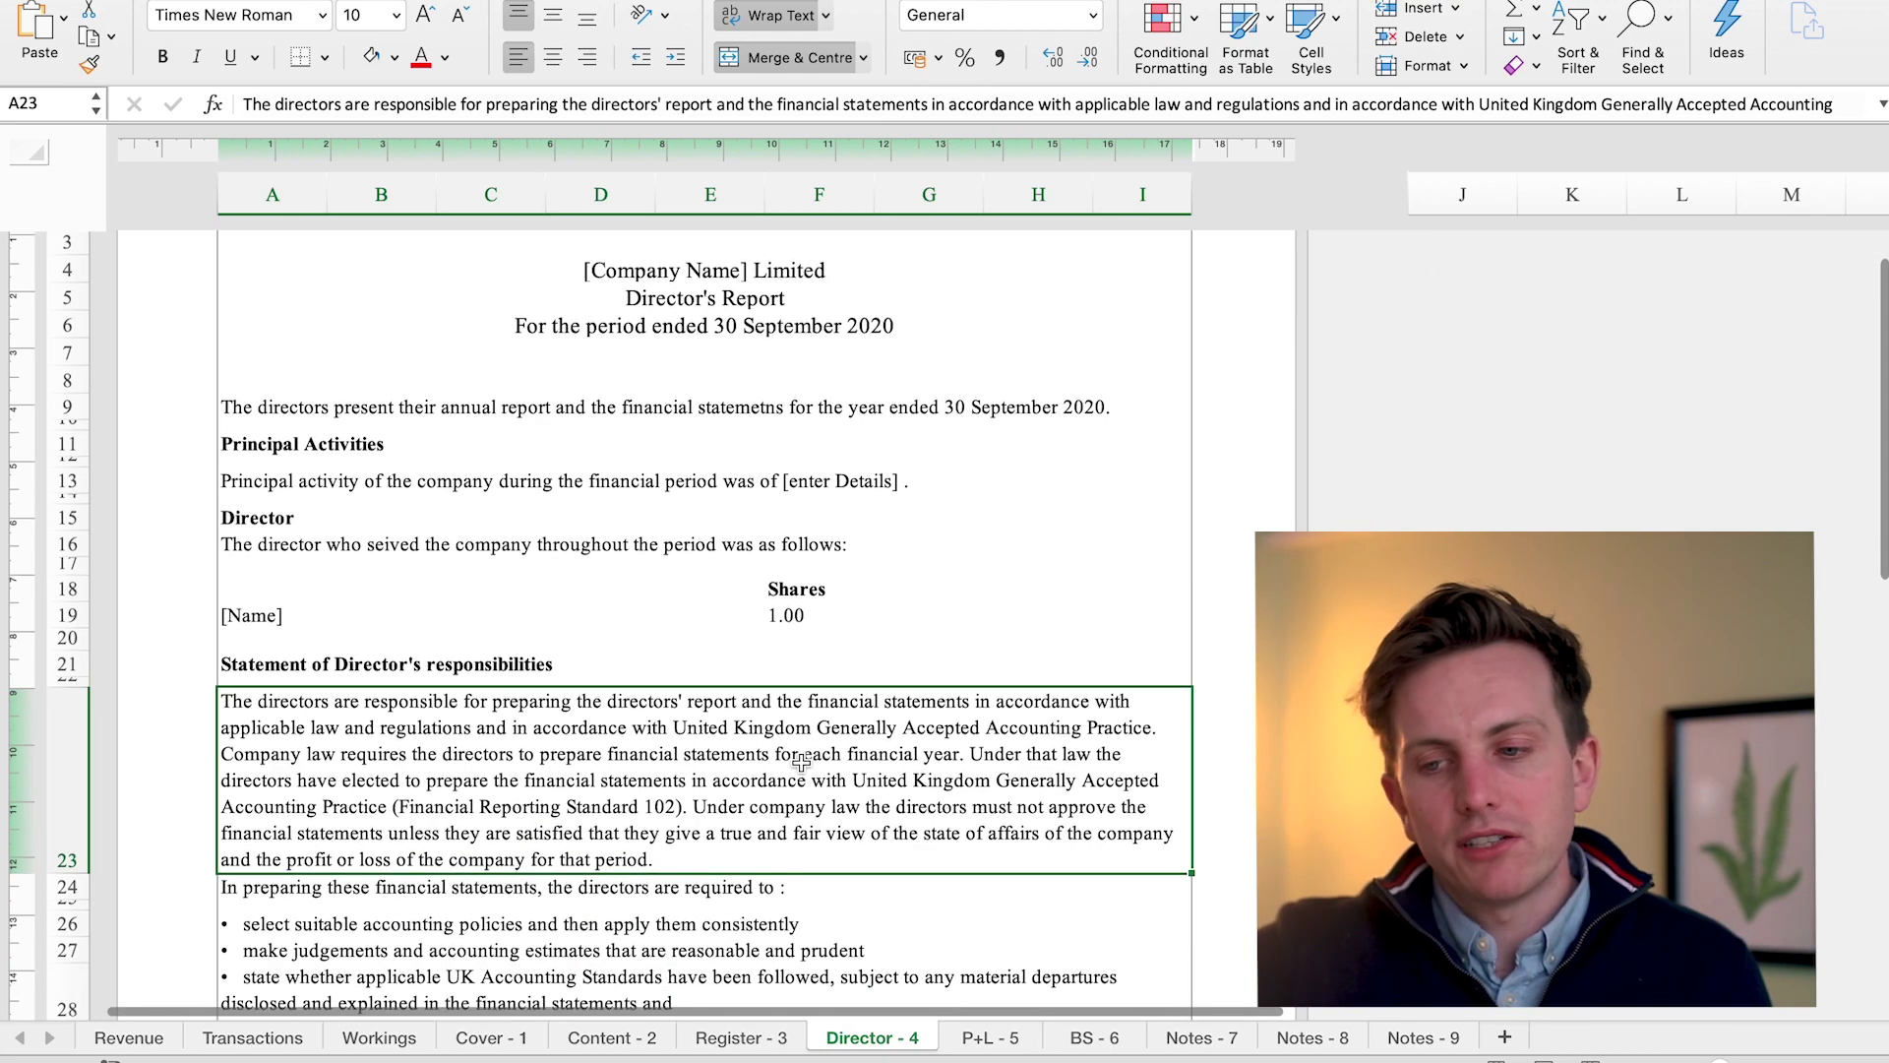
pyautogui.scroll(-8, 802, 761)
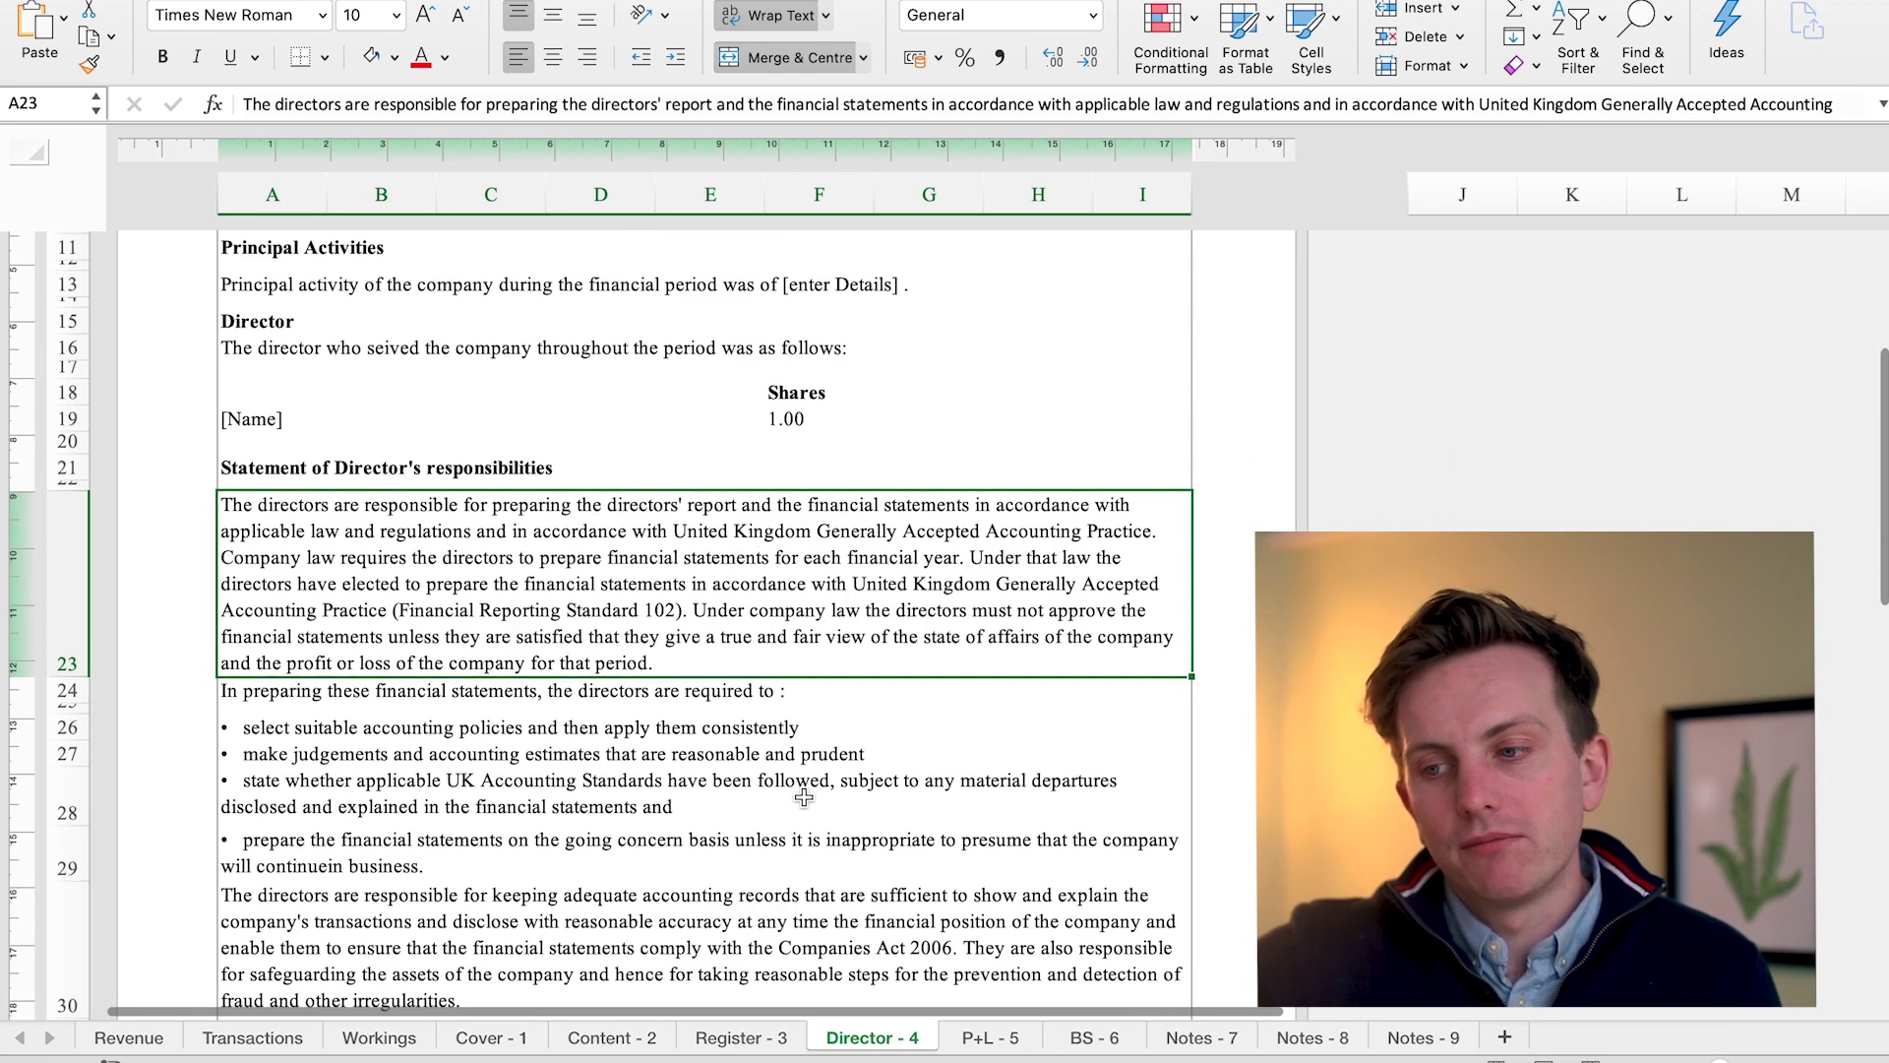
pyautogui.scroll(-7, 804, 797)
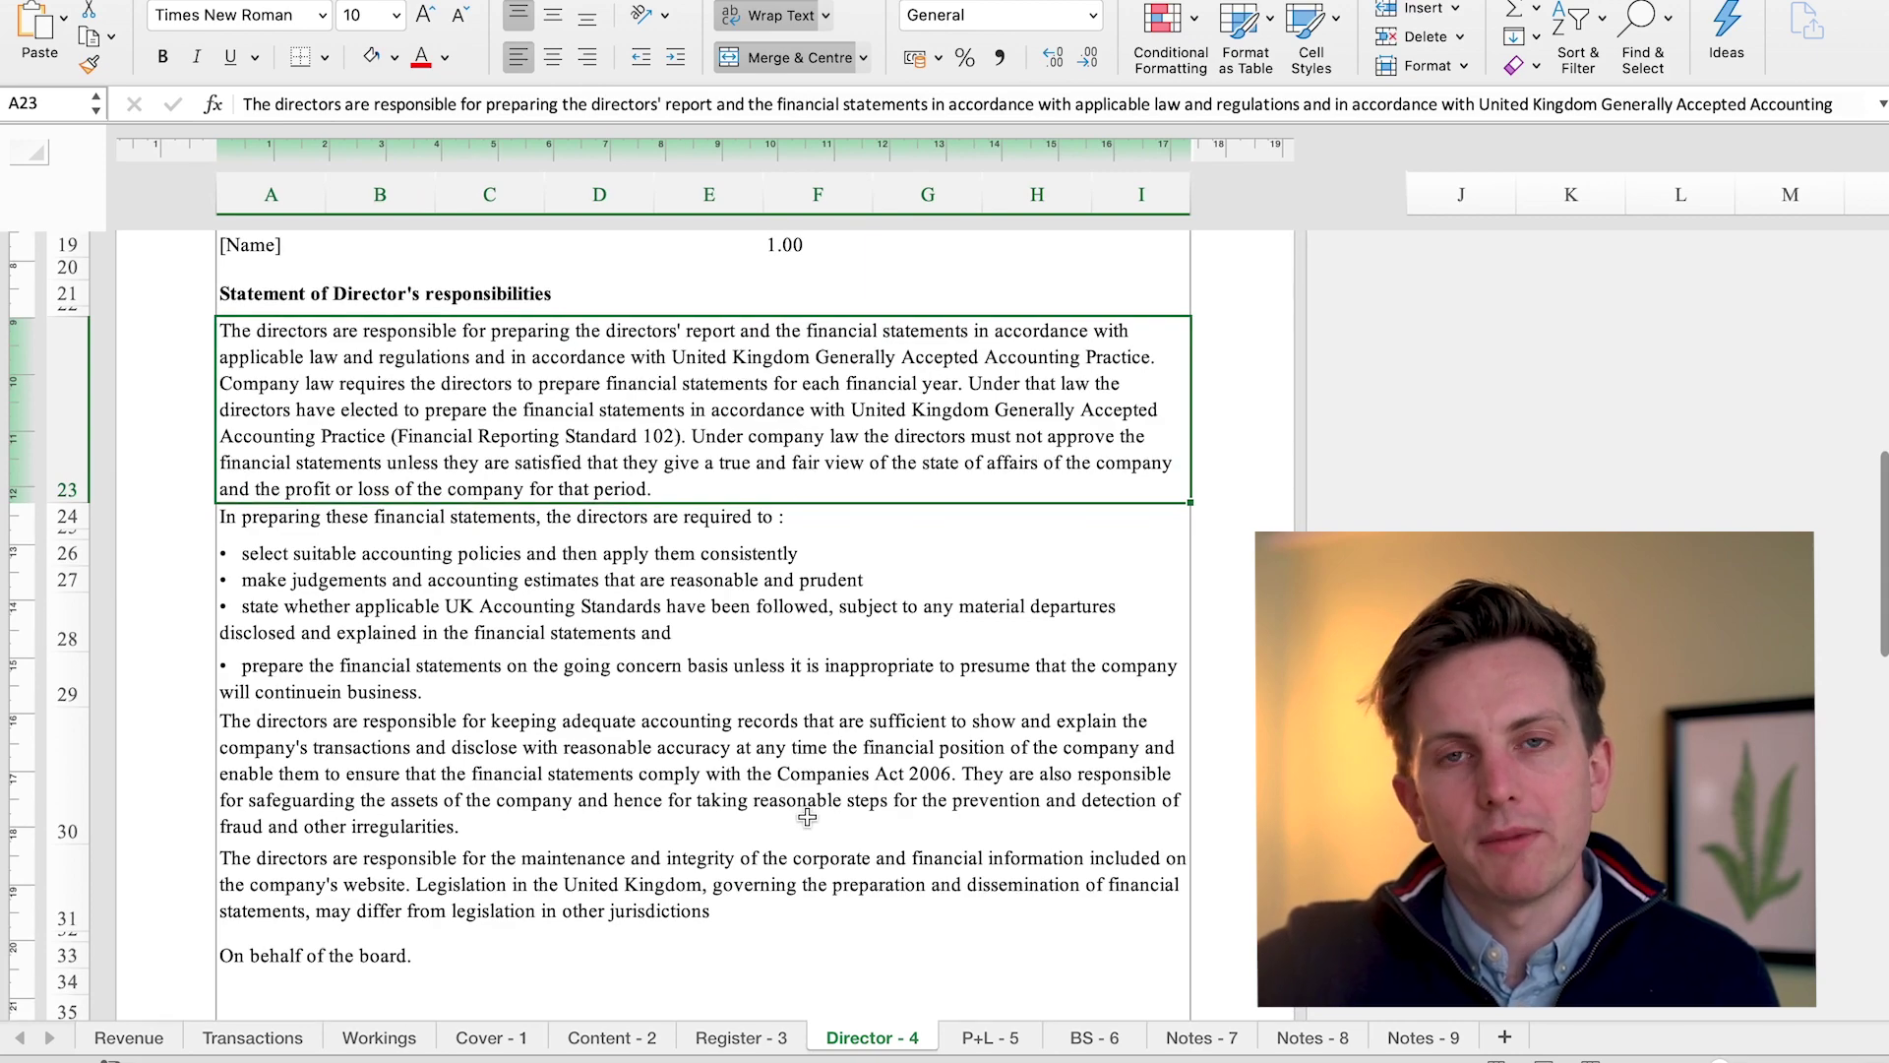
pyautogui.scroll(-9, 807, 817)
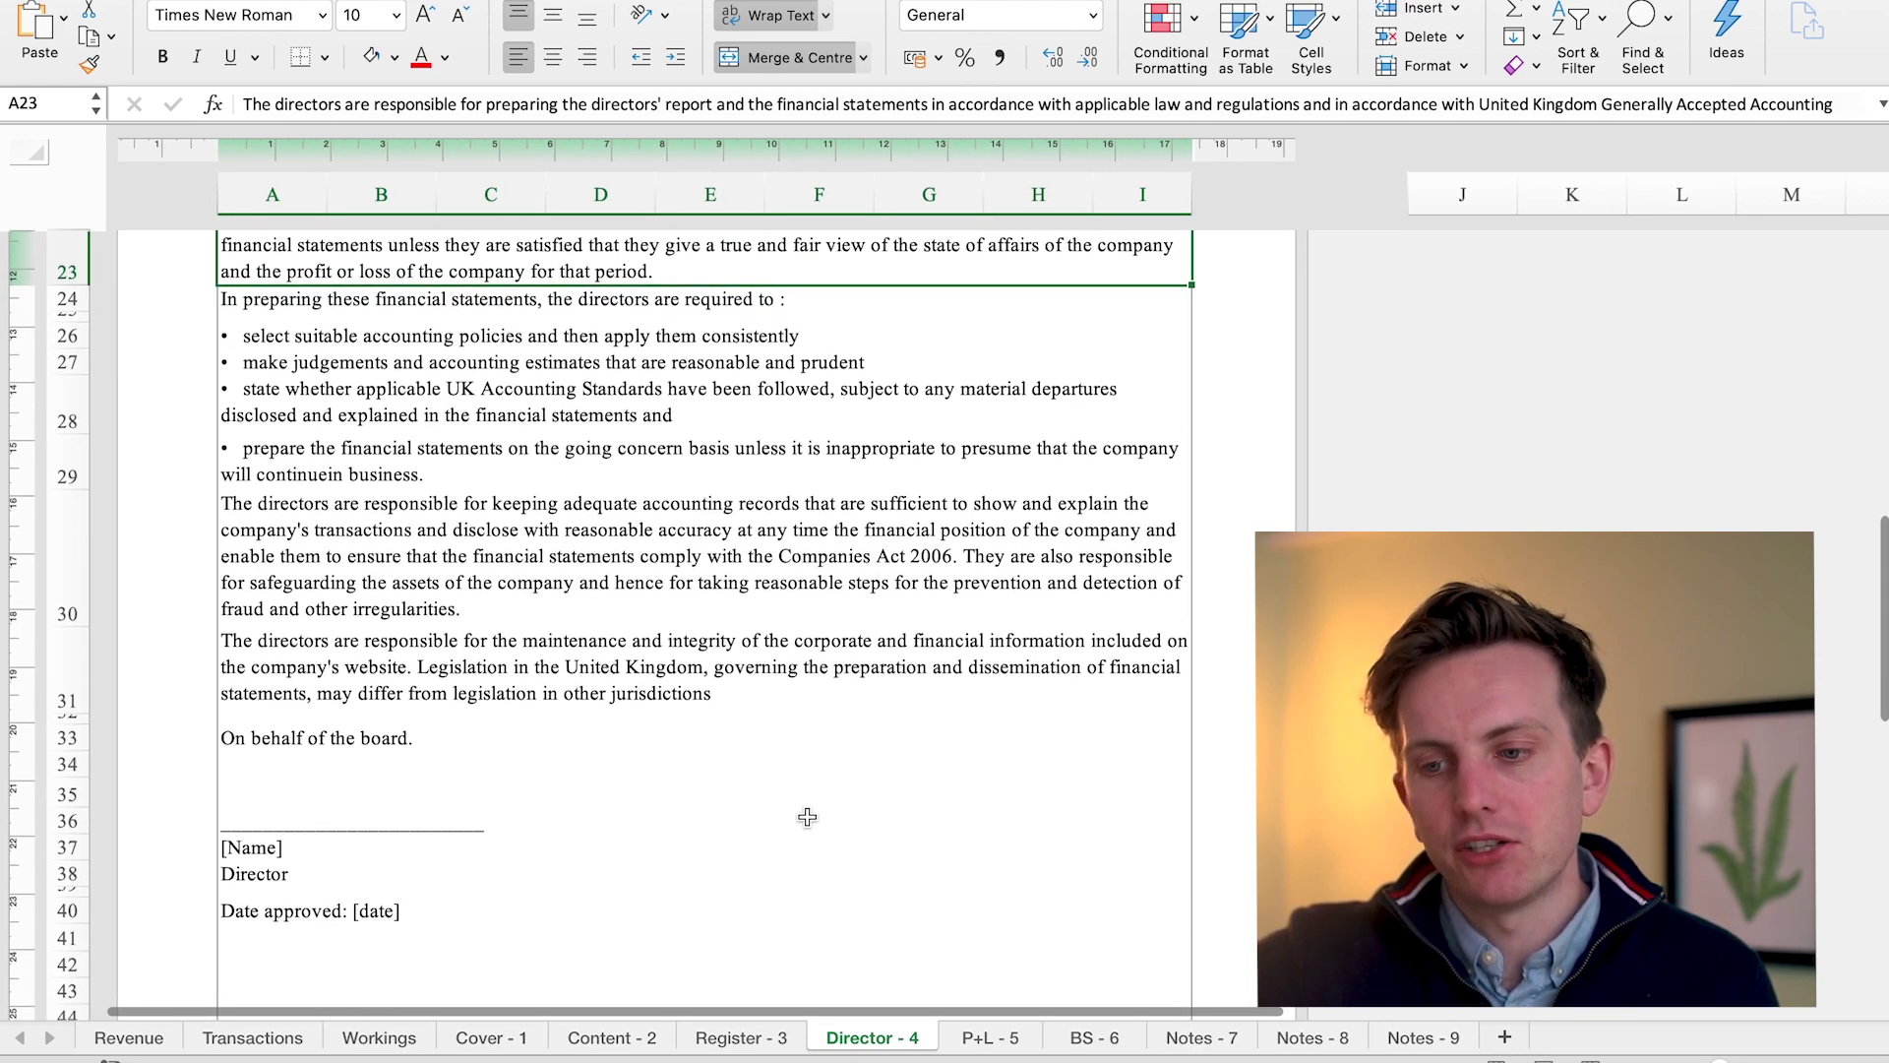
pyautogui.scroll(-5, 807, 817)
pyautogui.scroll(20, 807, 817)
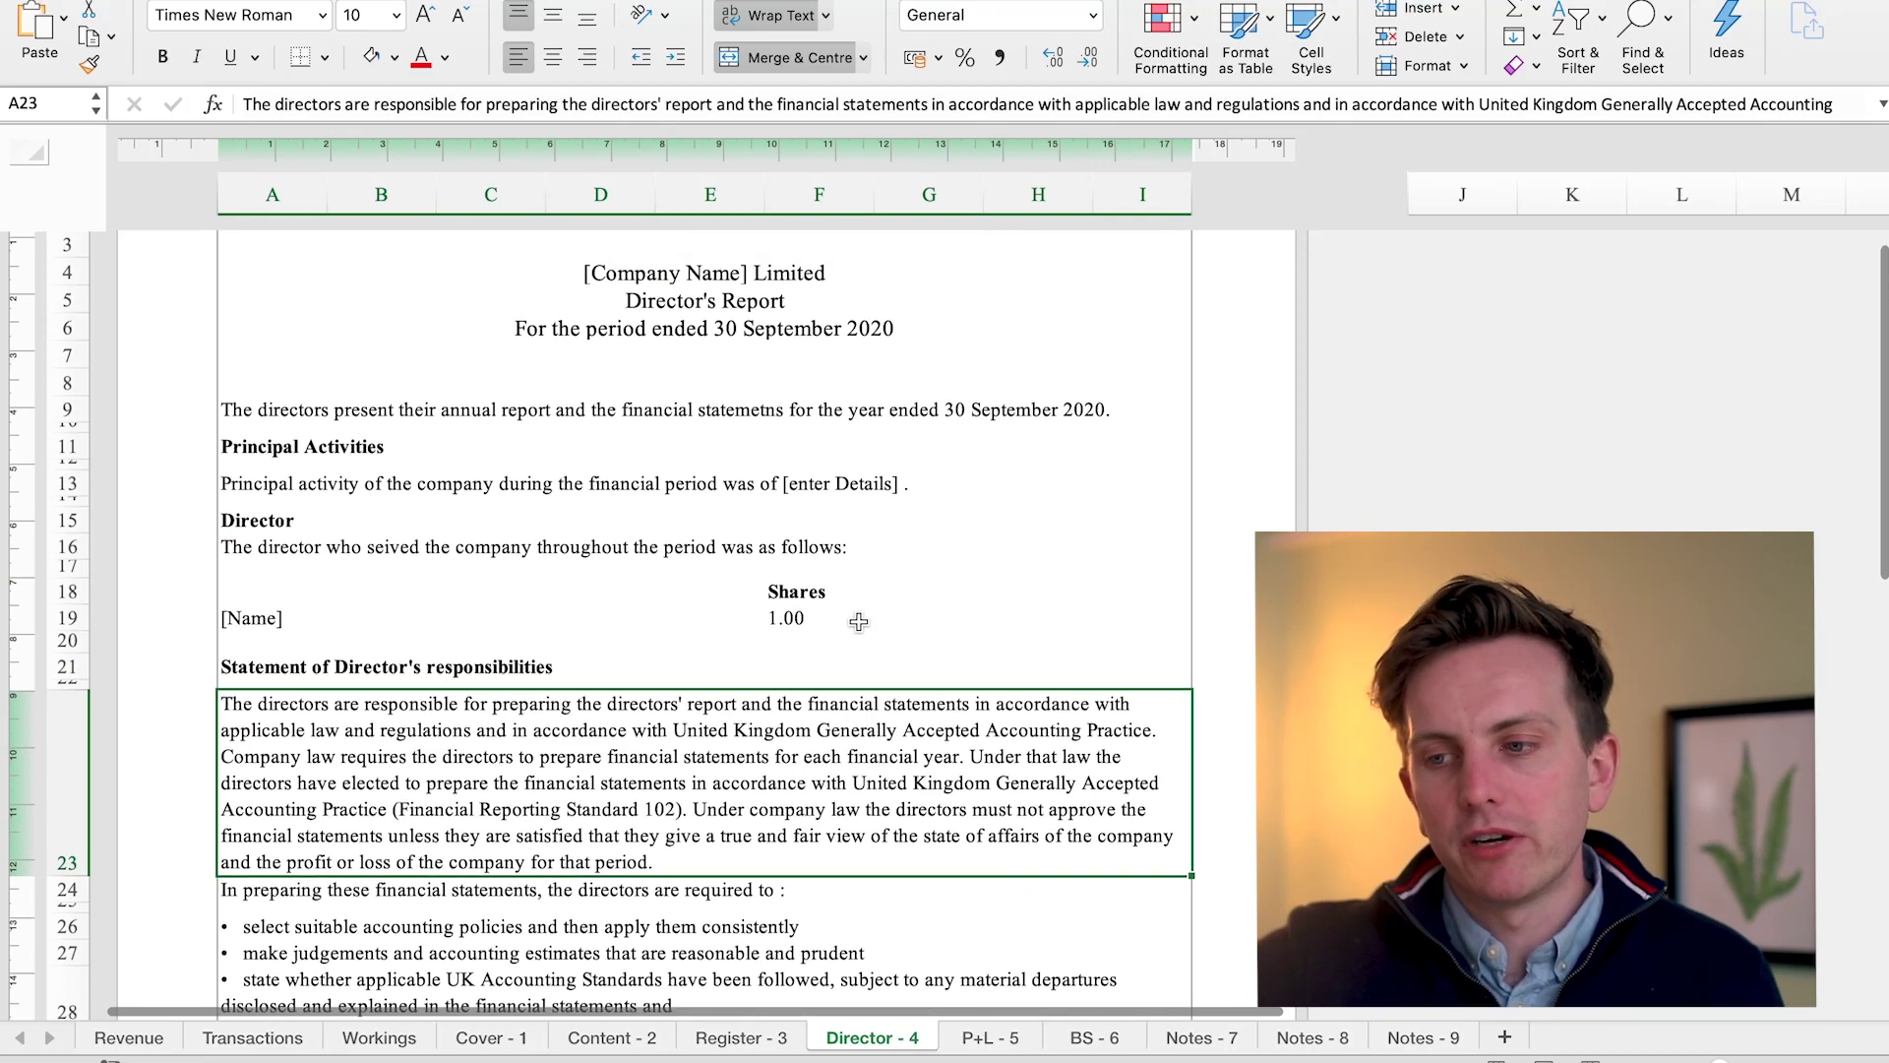
pyautogui.click(908, 593)
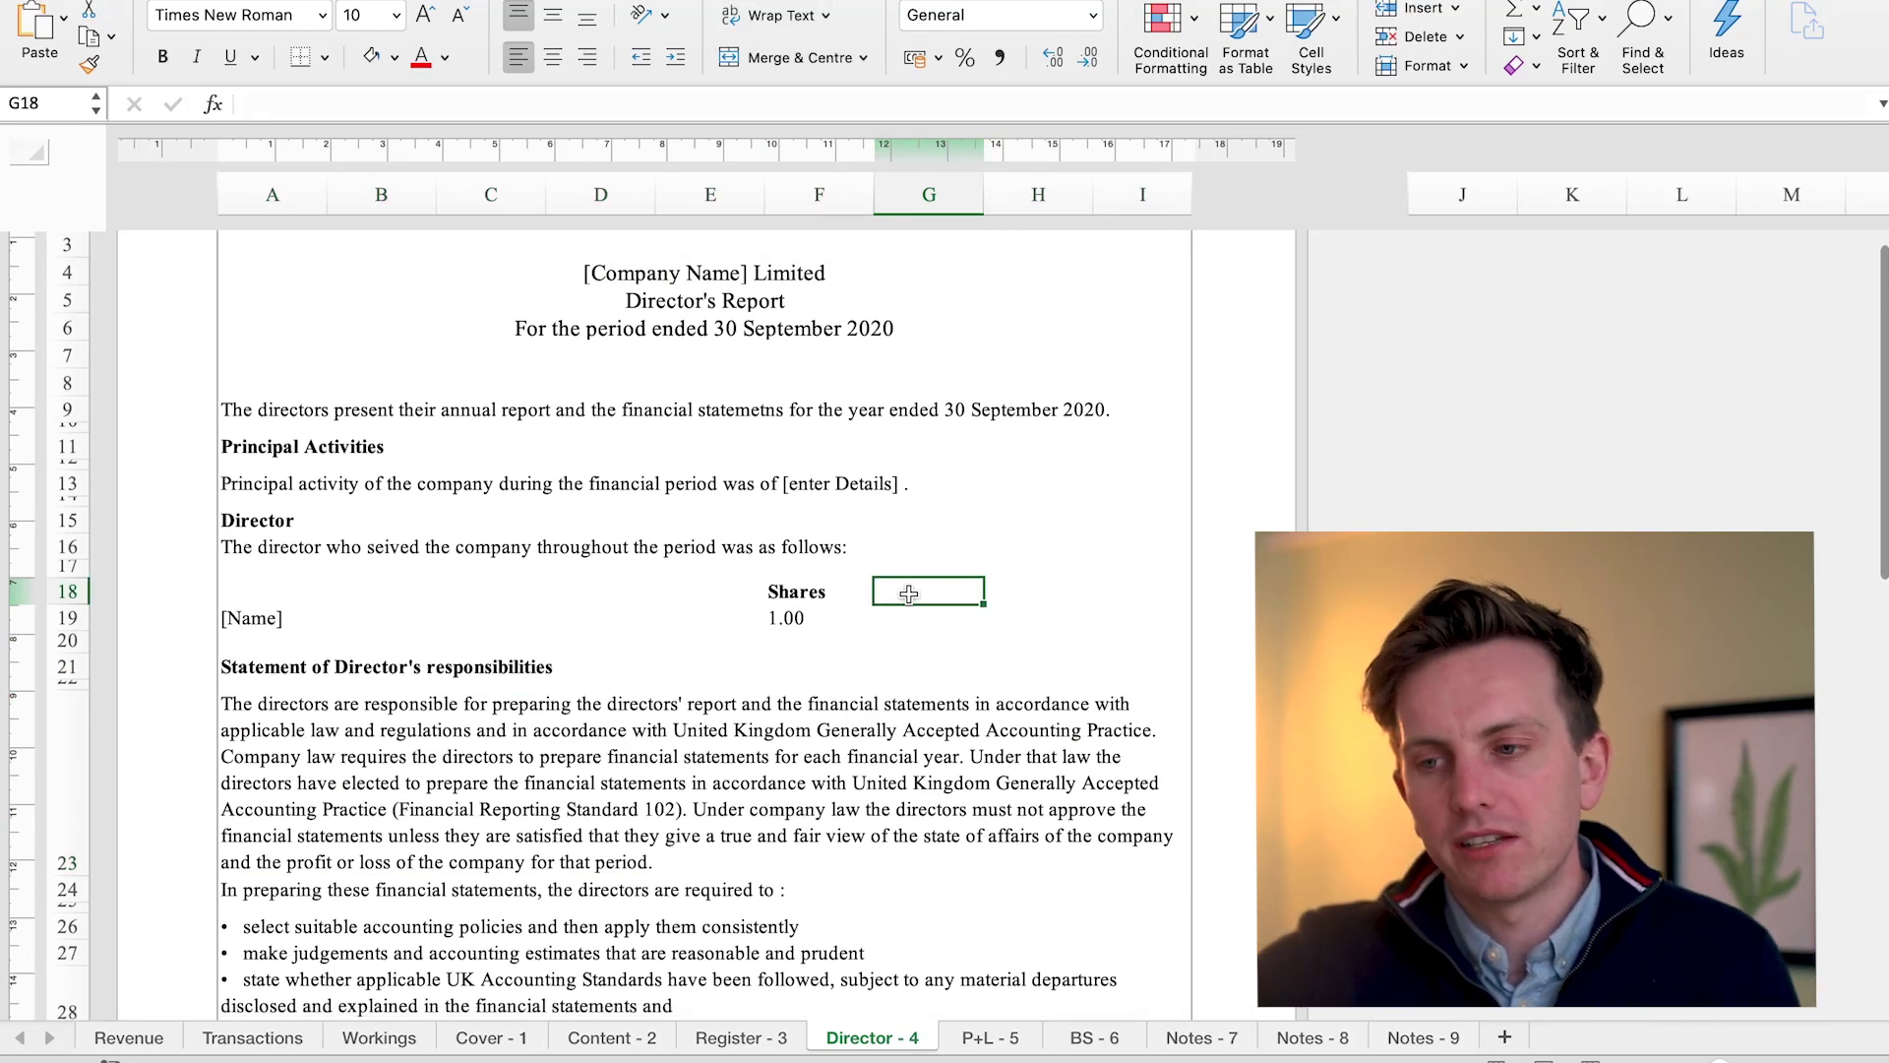
pyautogui.scroll(3, 908, 593)
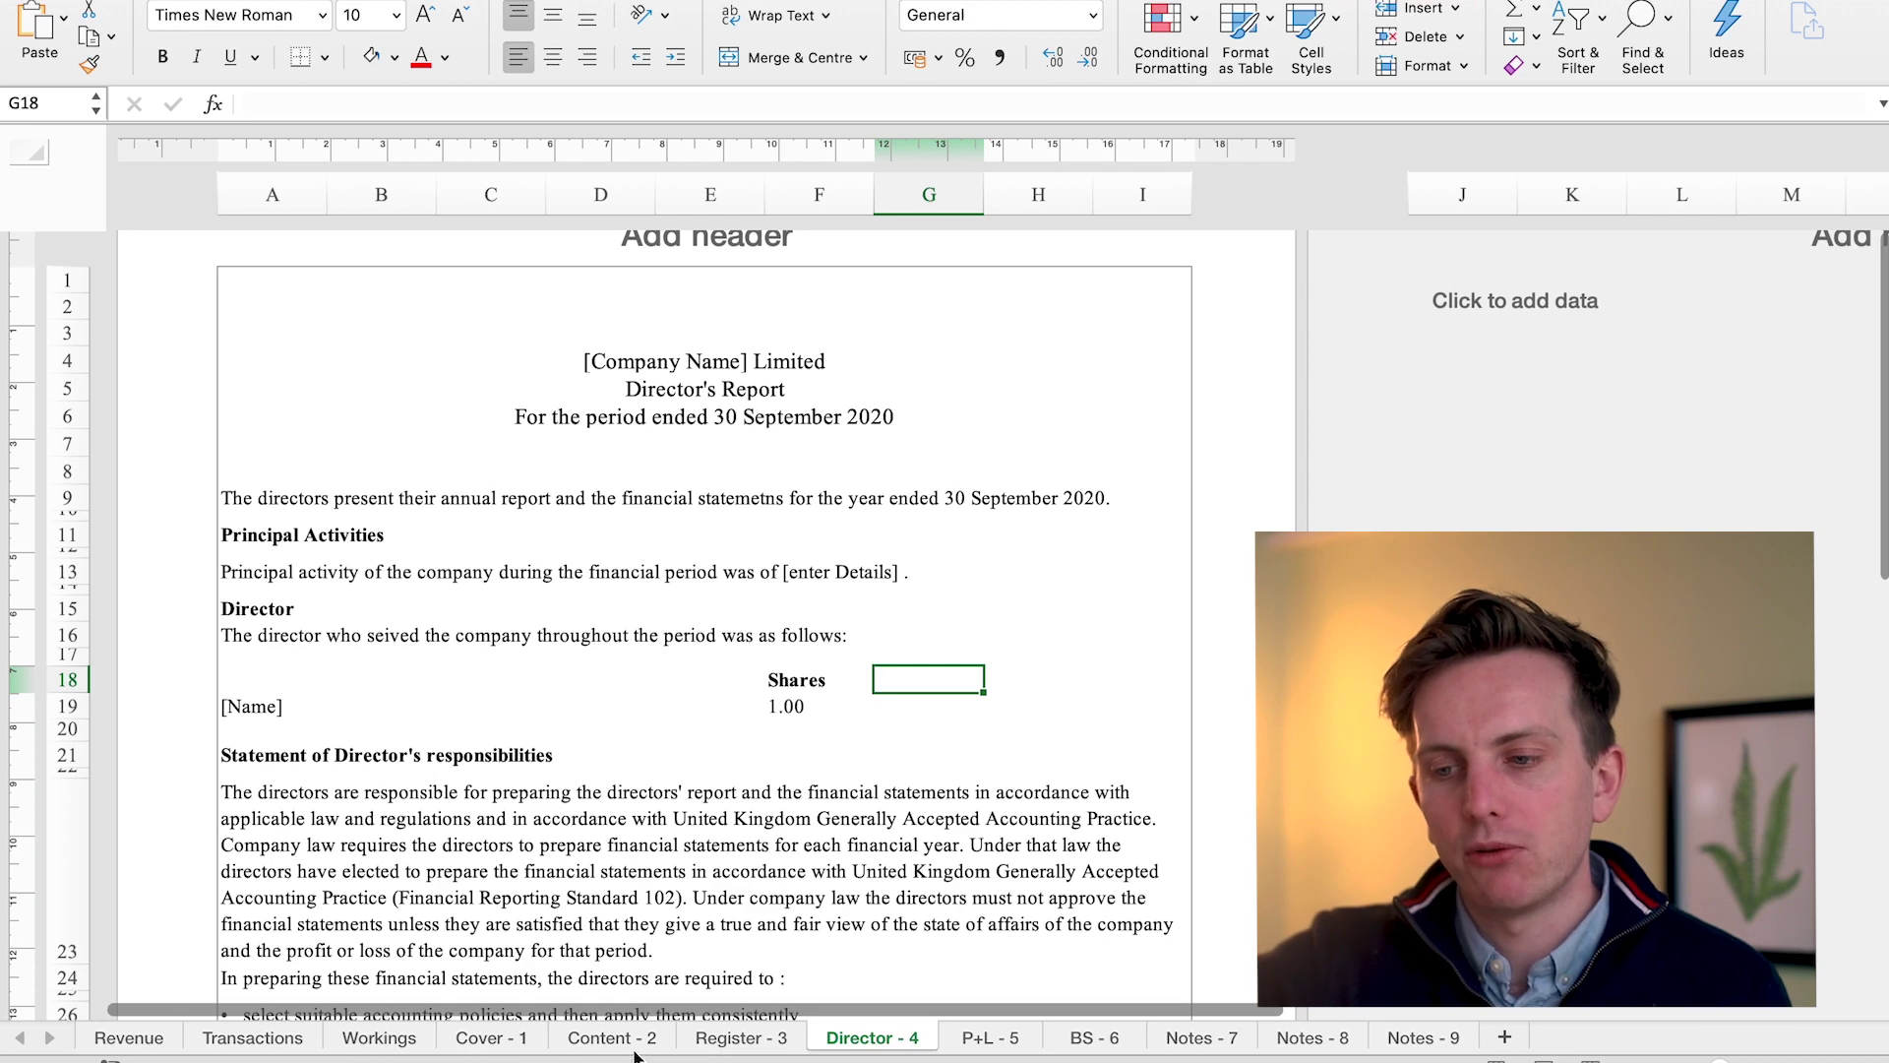
# Go back through Register - 3 and Director - 4 to reach the P+L - 5 Income Statement
pyautogui.click(708, 1041)
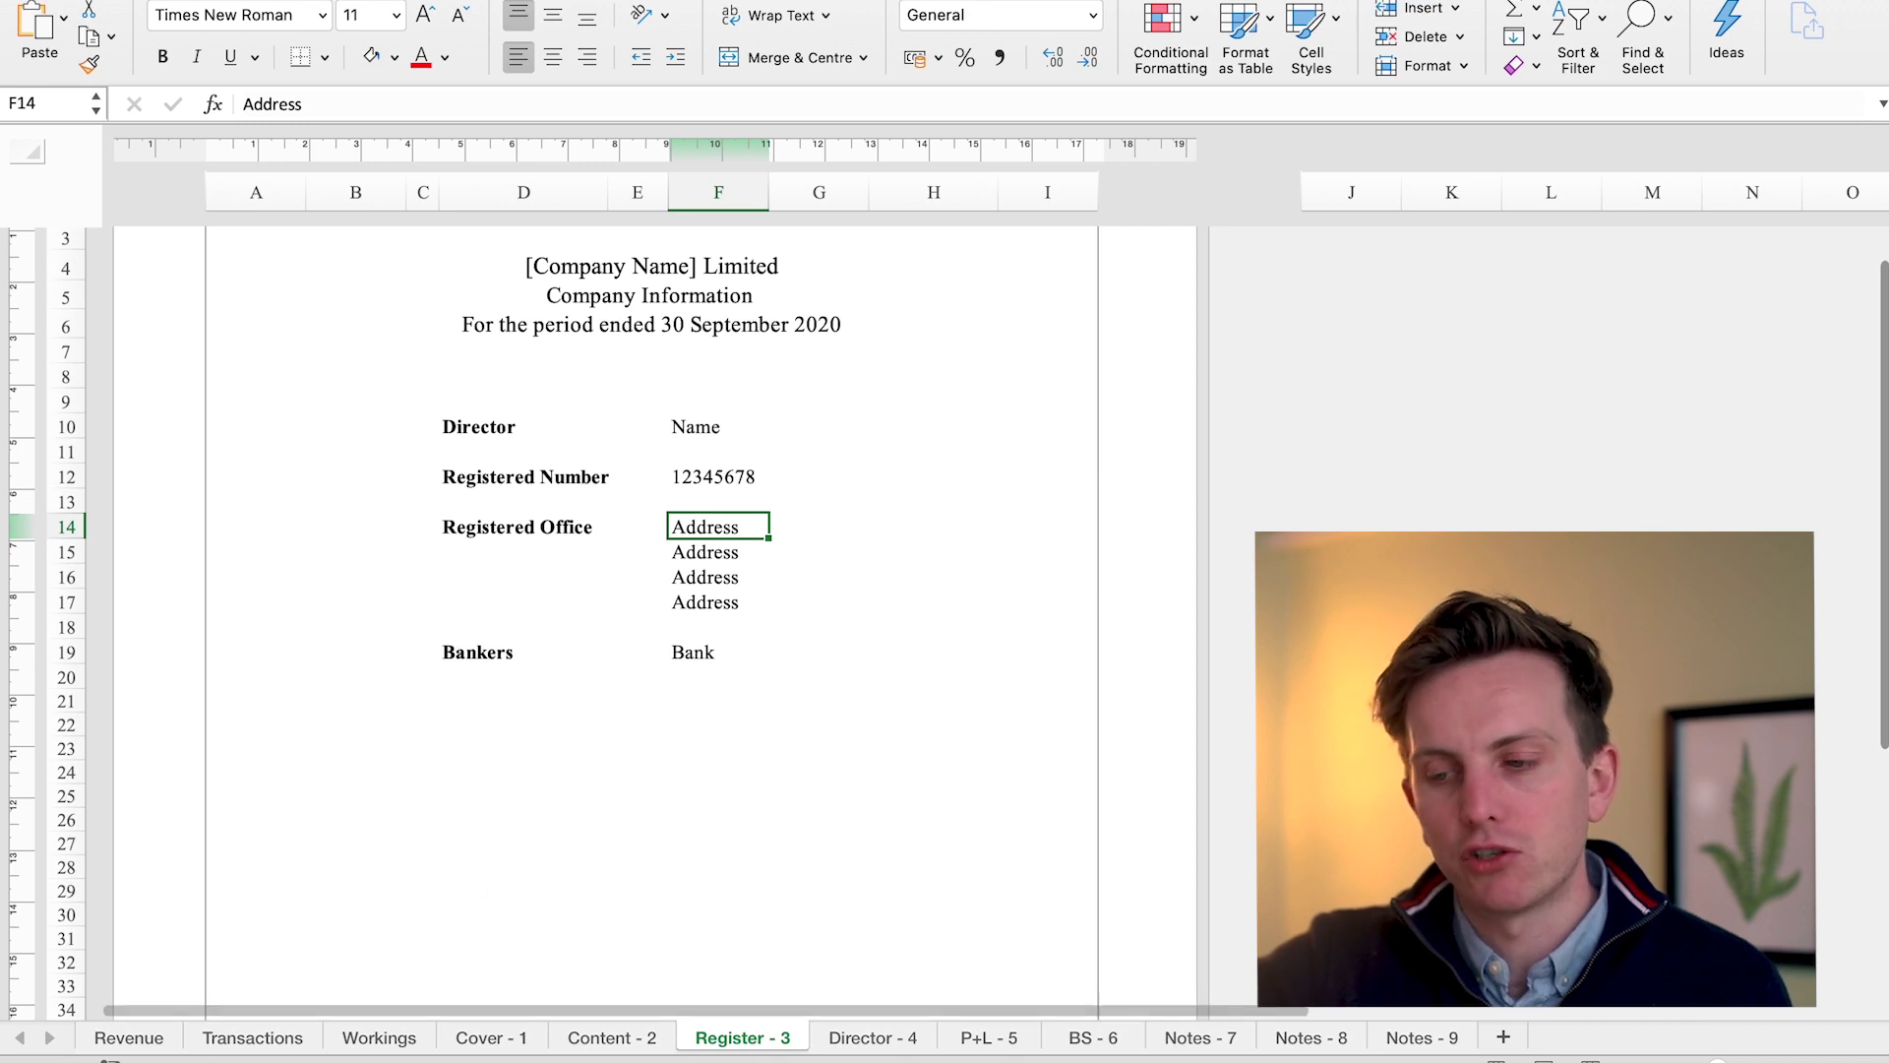
pyautogui.click(881, 1048)
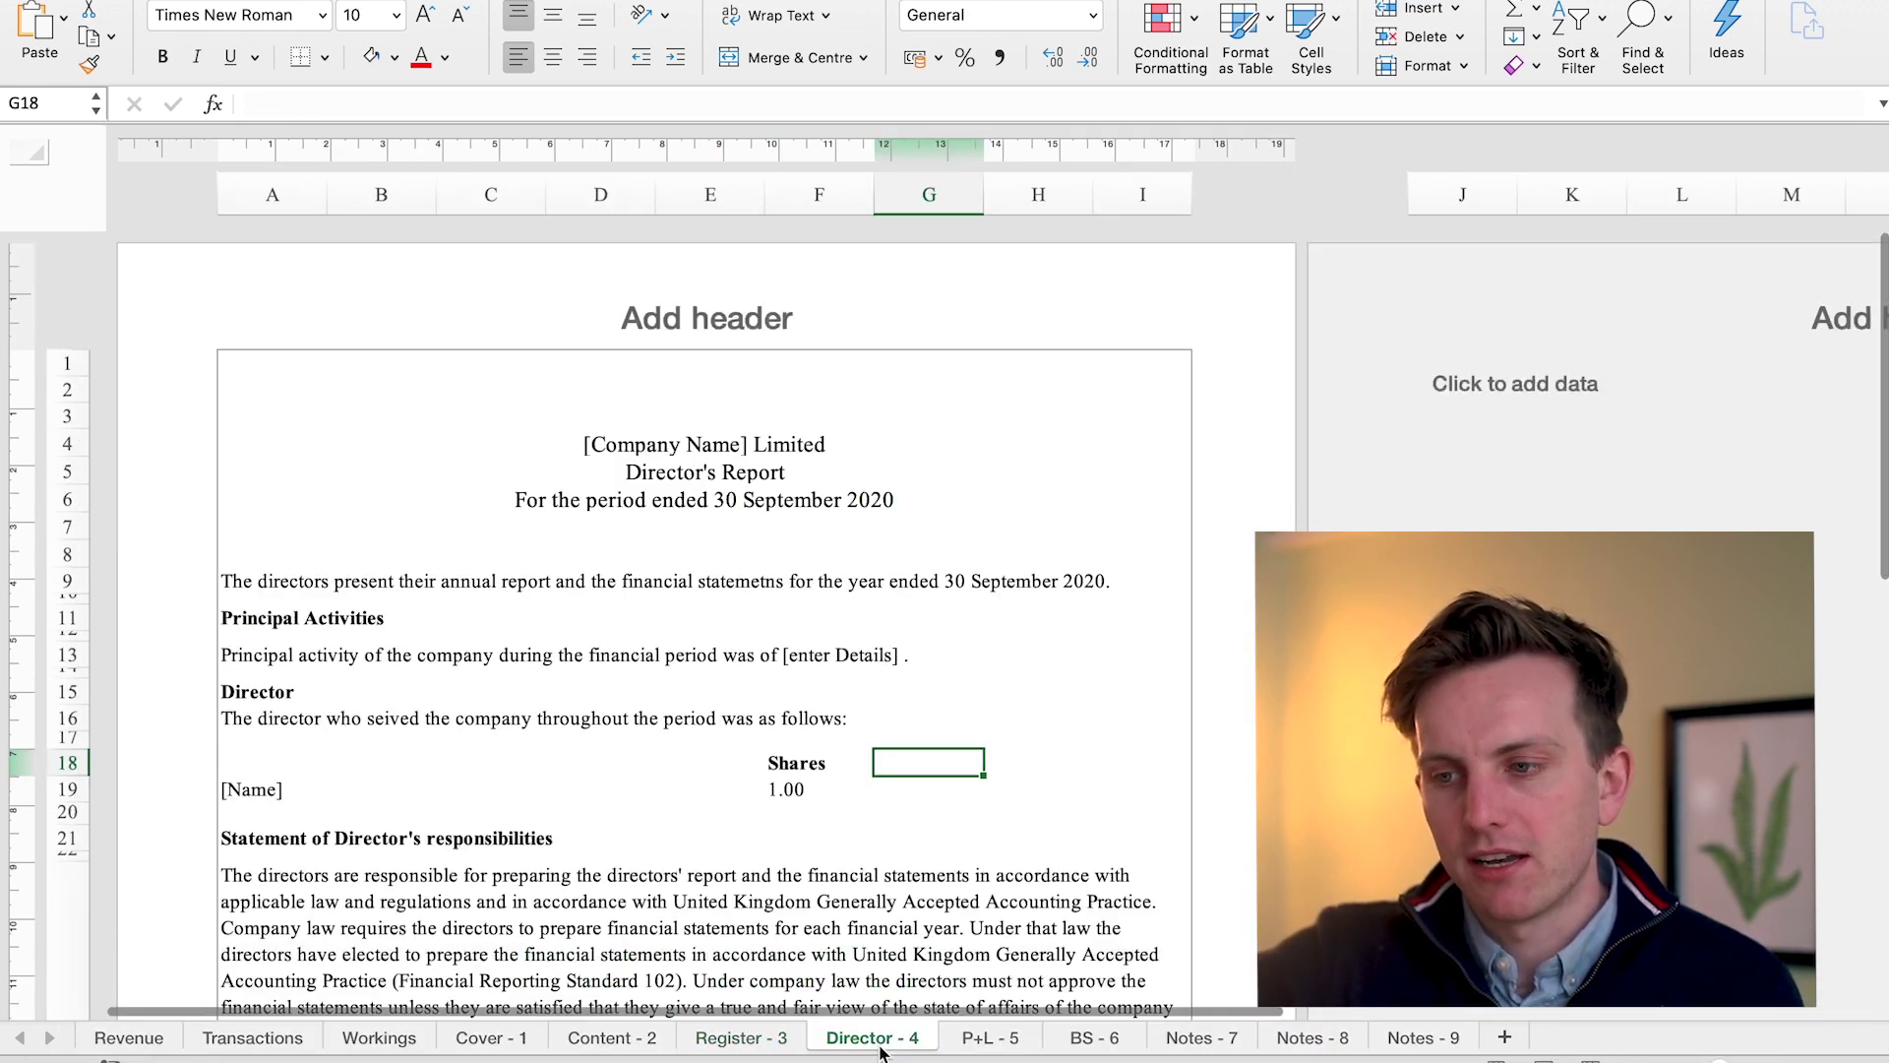
pyautogui.click(995, 1041)
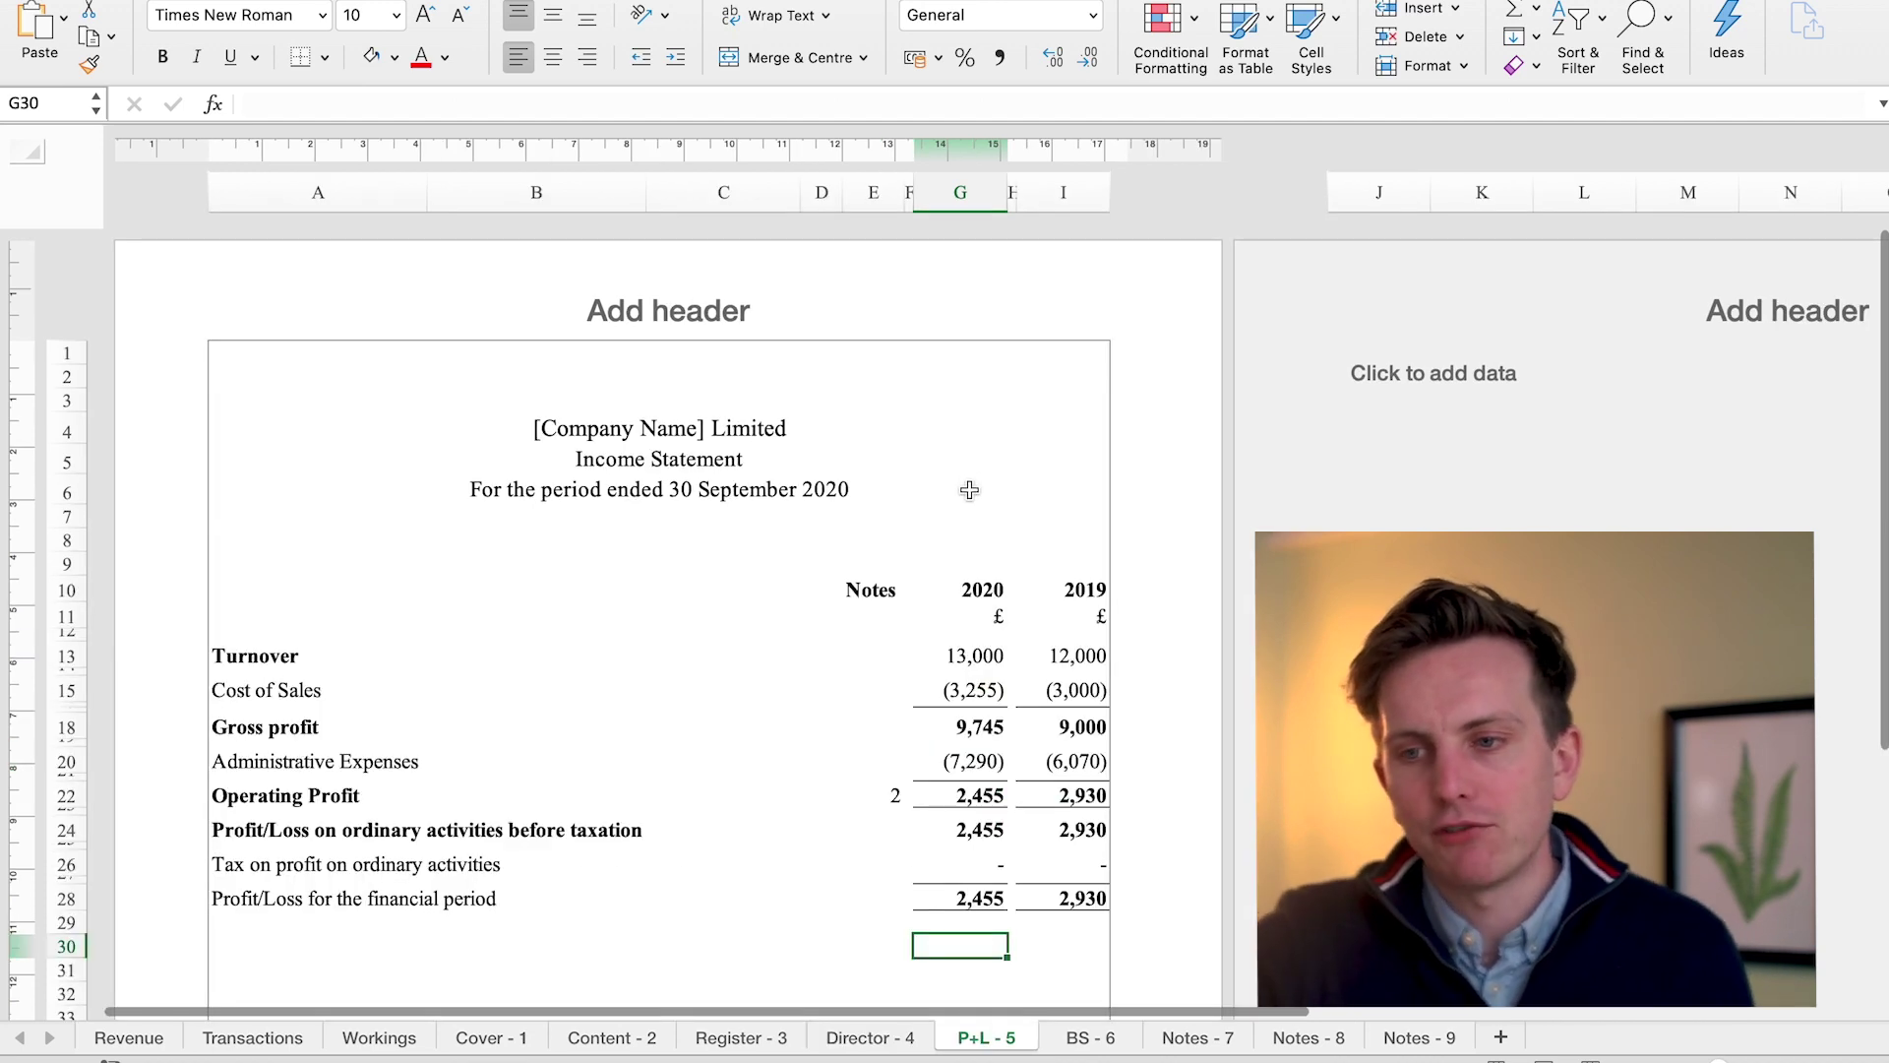
# Scroll down the BS - 6 balance sheet to 2020 shareholders funds of 5,386
pyautogui.scroll(-1, 969, 490)
pyautogui.scroll(-2, 969, 490)
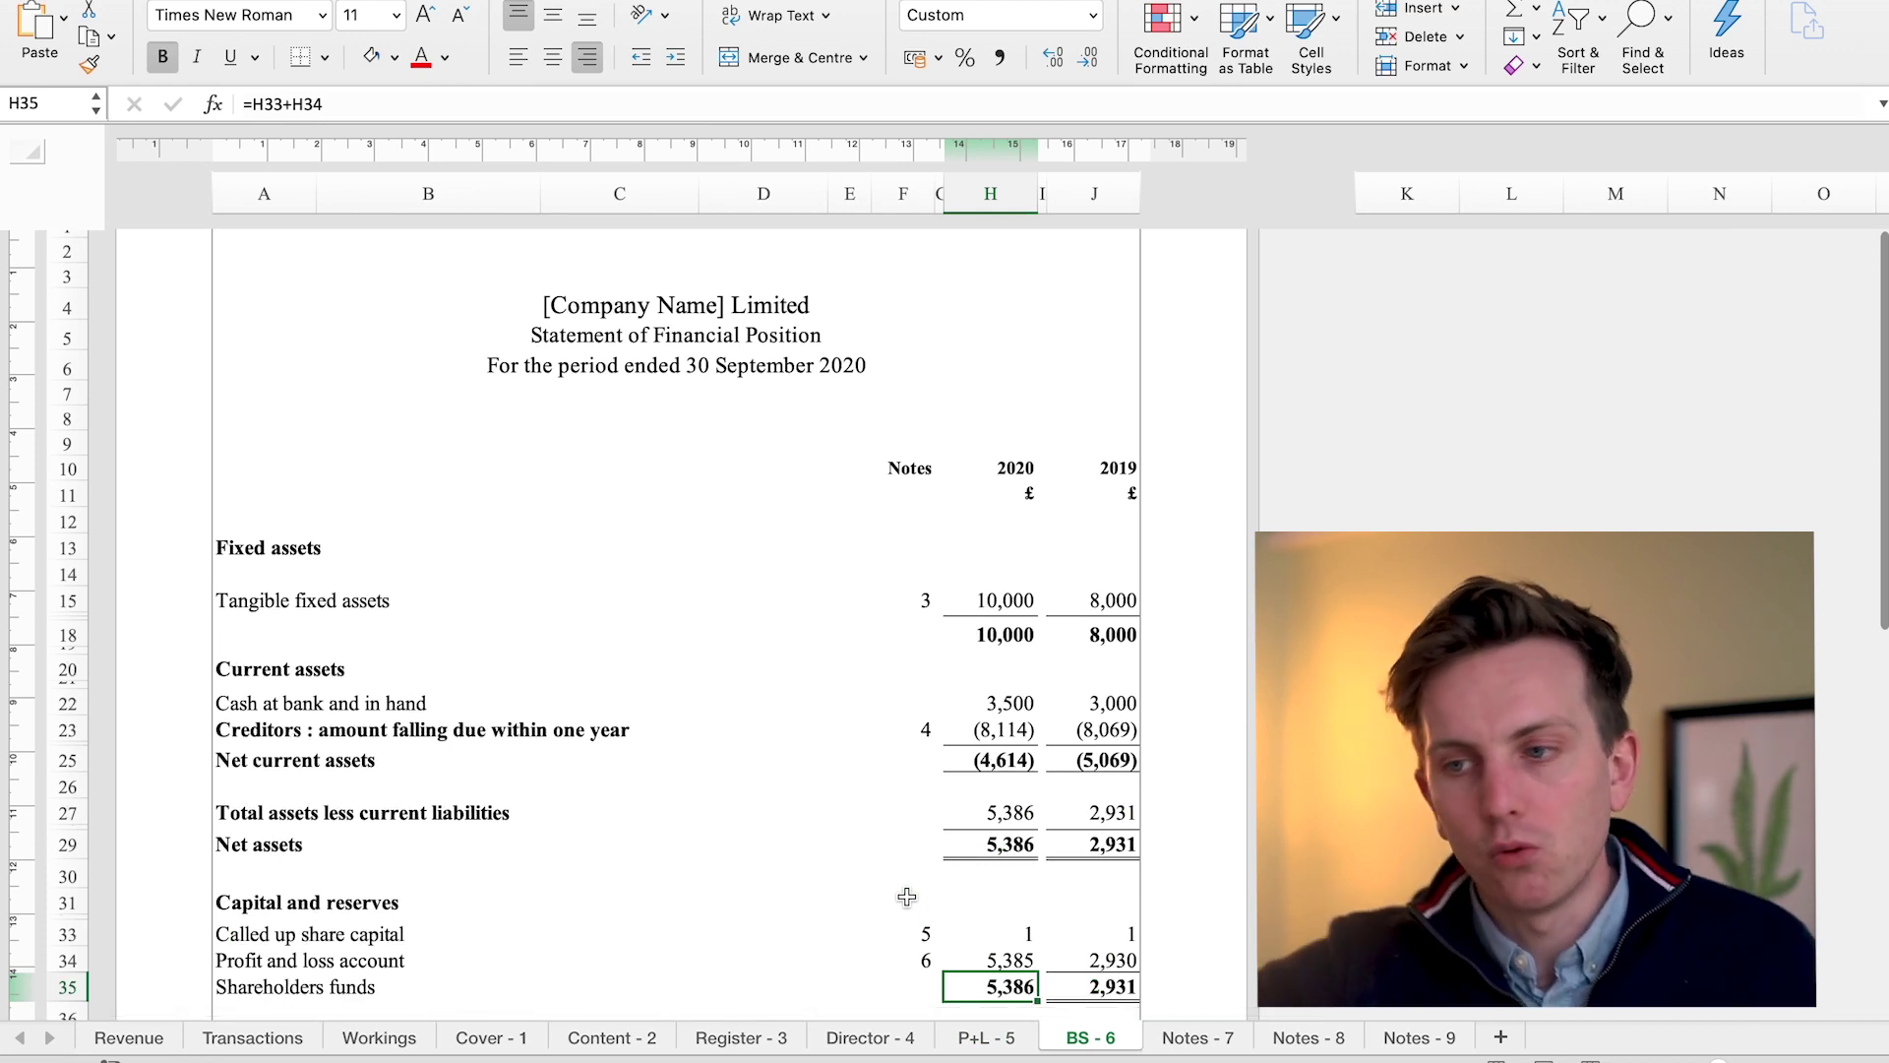
# Review the balance sheet's creditors due within one year line and its 5,386 shareholders funds
pyautogui.scroll(3, 906, 896)
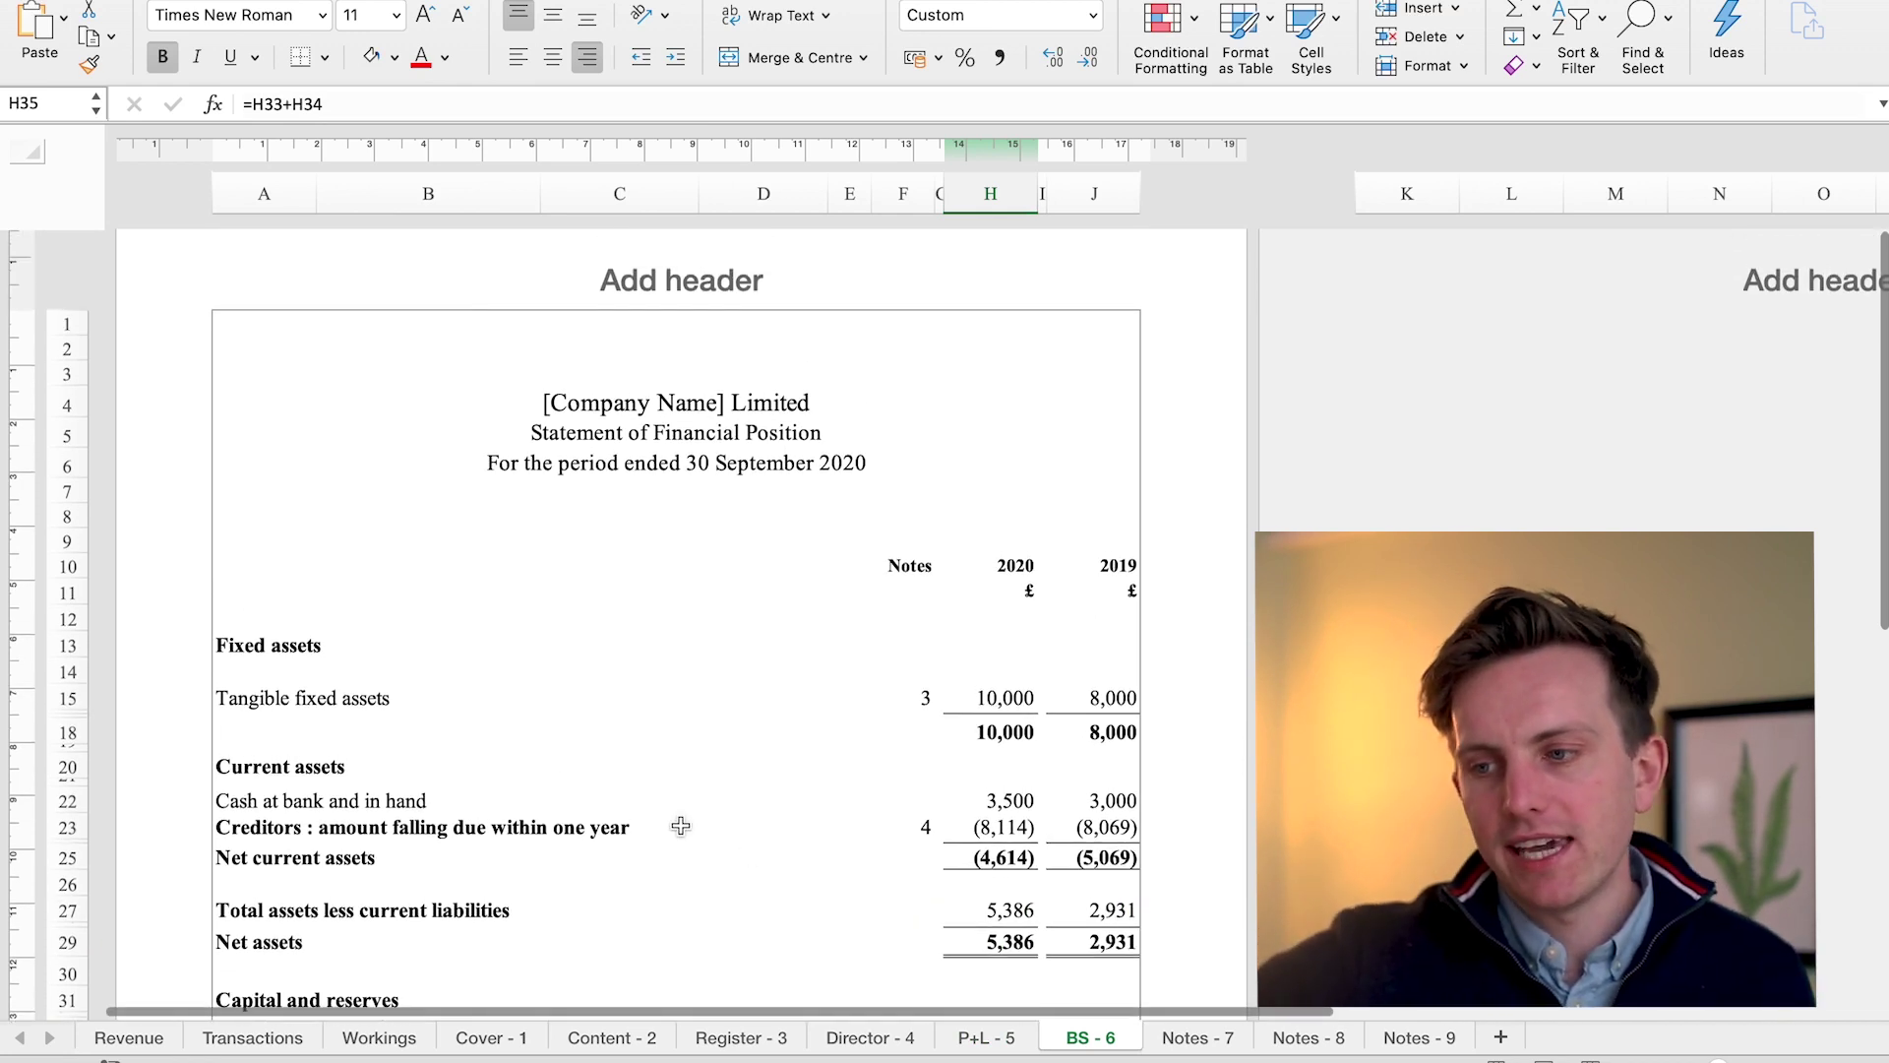
pyautogui.scroll(-5, 384, 802)
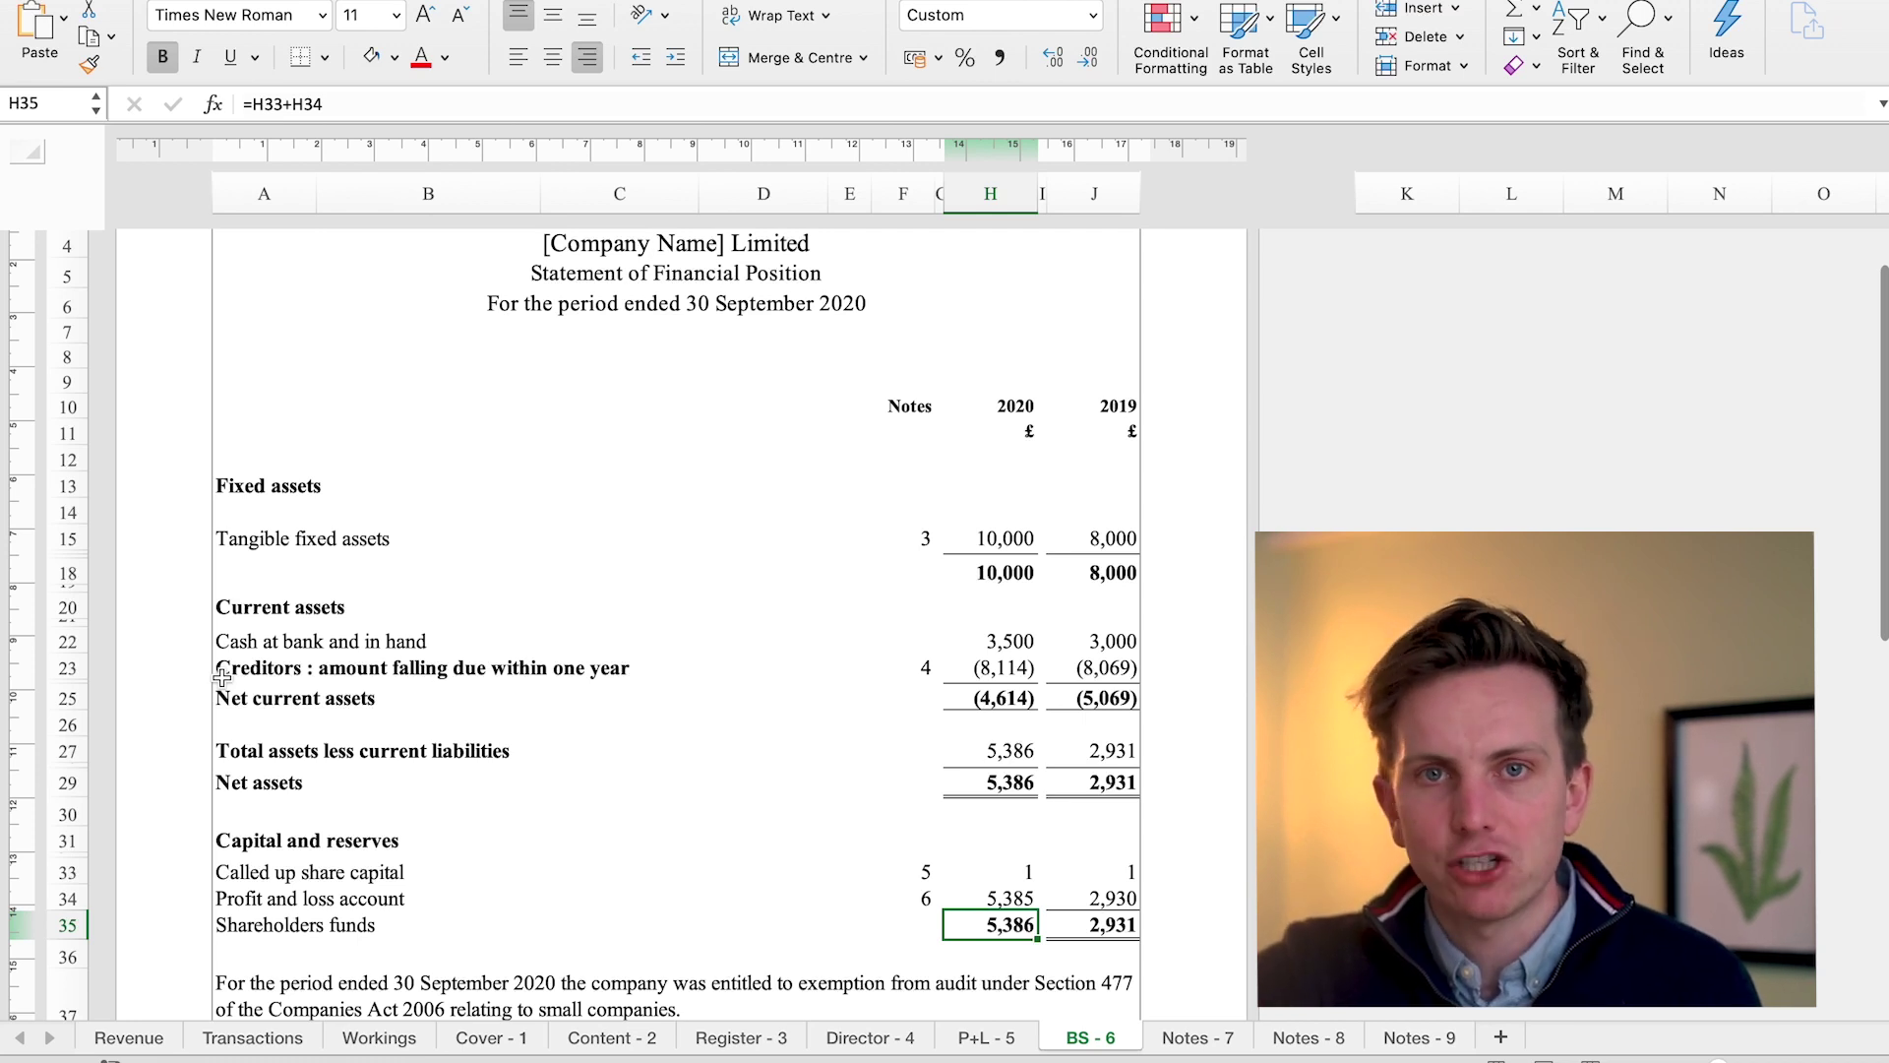
pyautogui.click(313, 671)
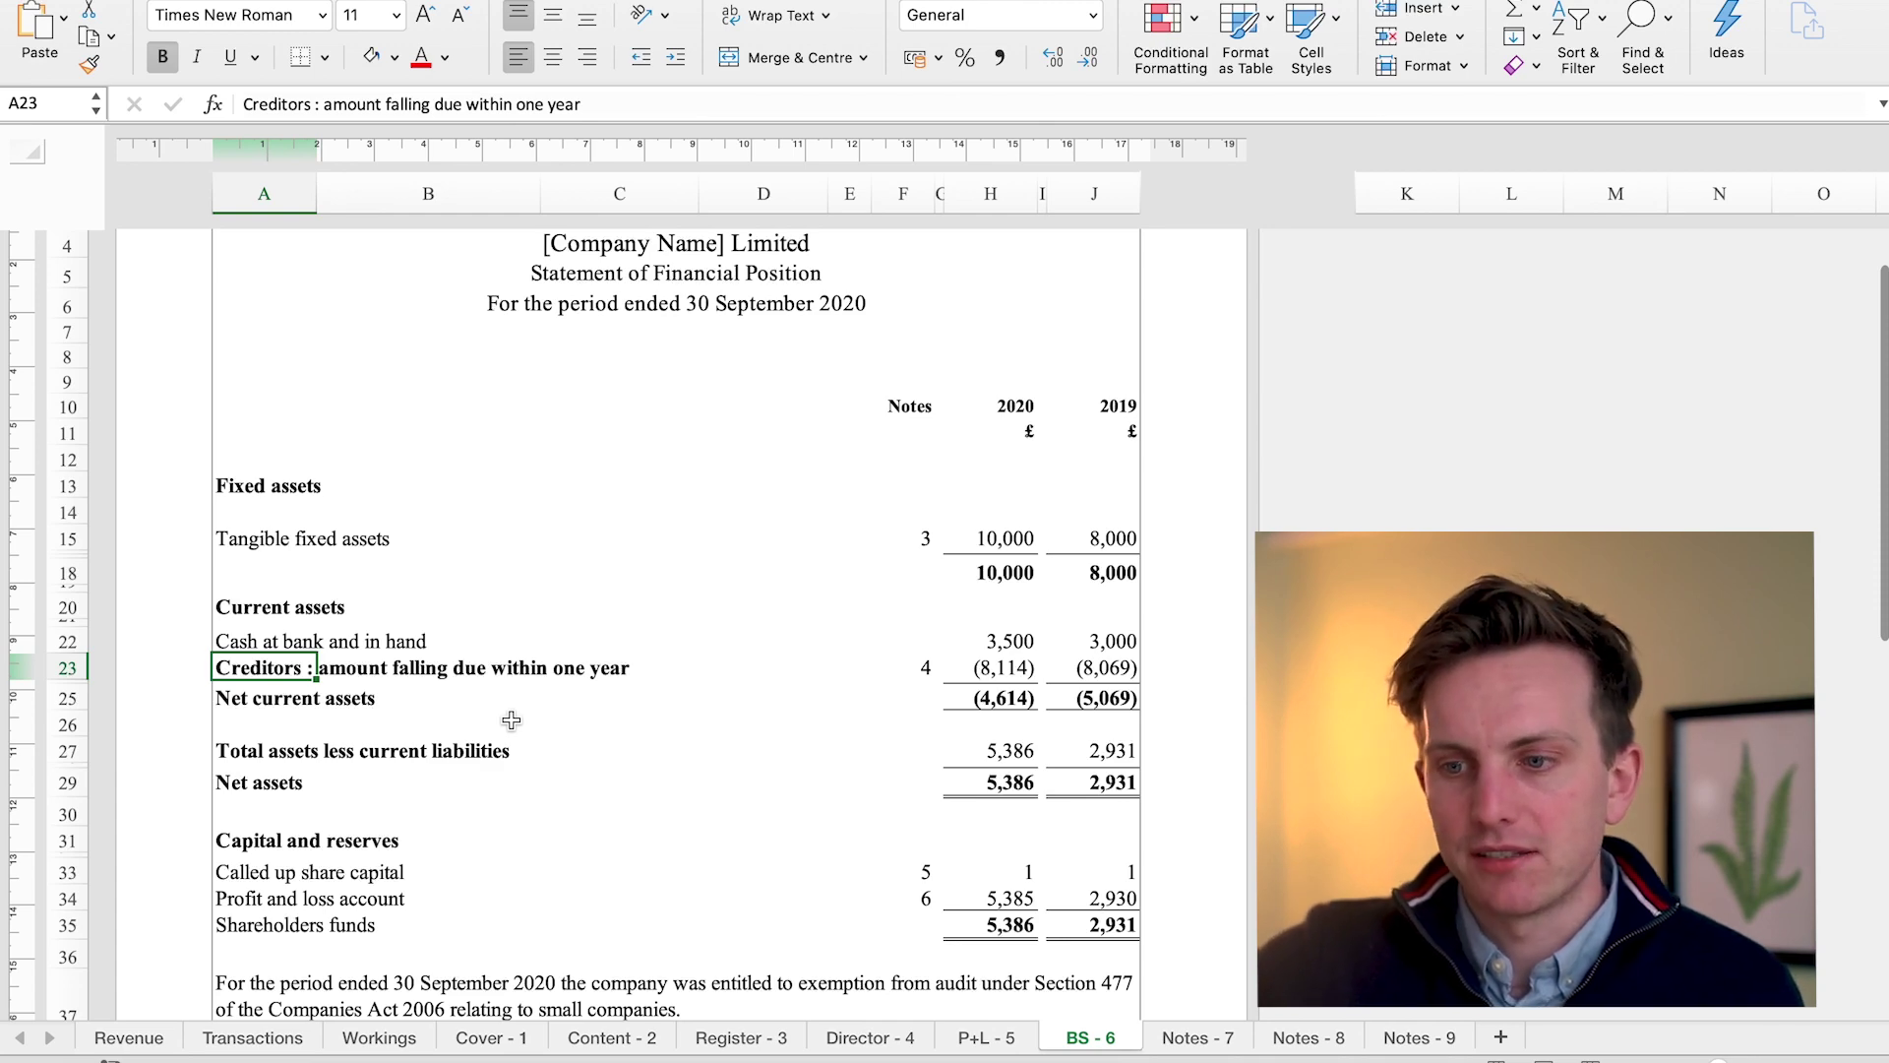
pyautogui.scroll(-6, 511, 720)
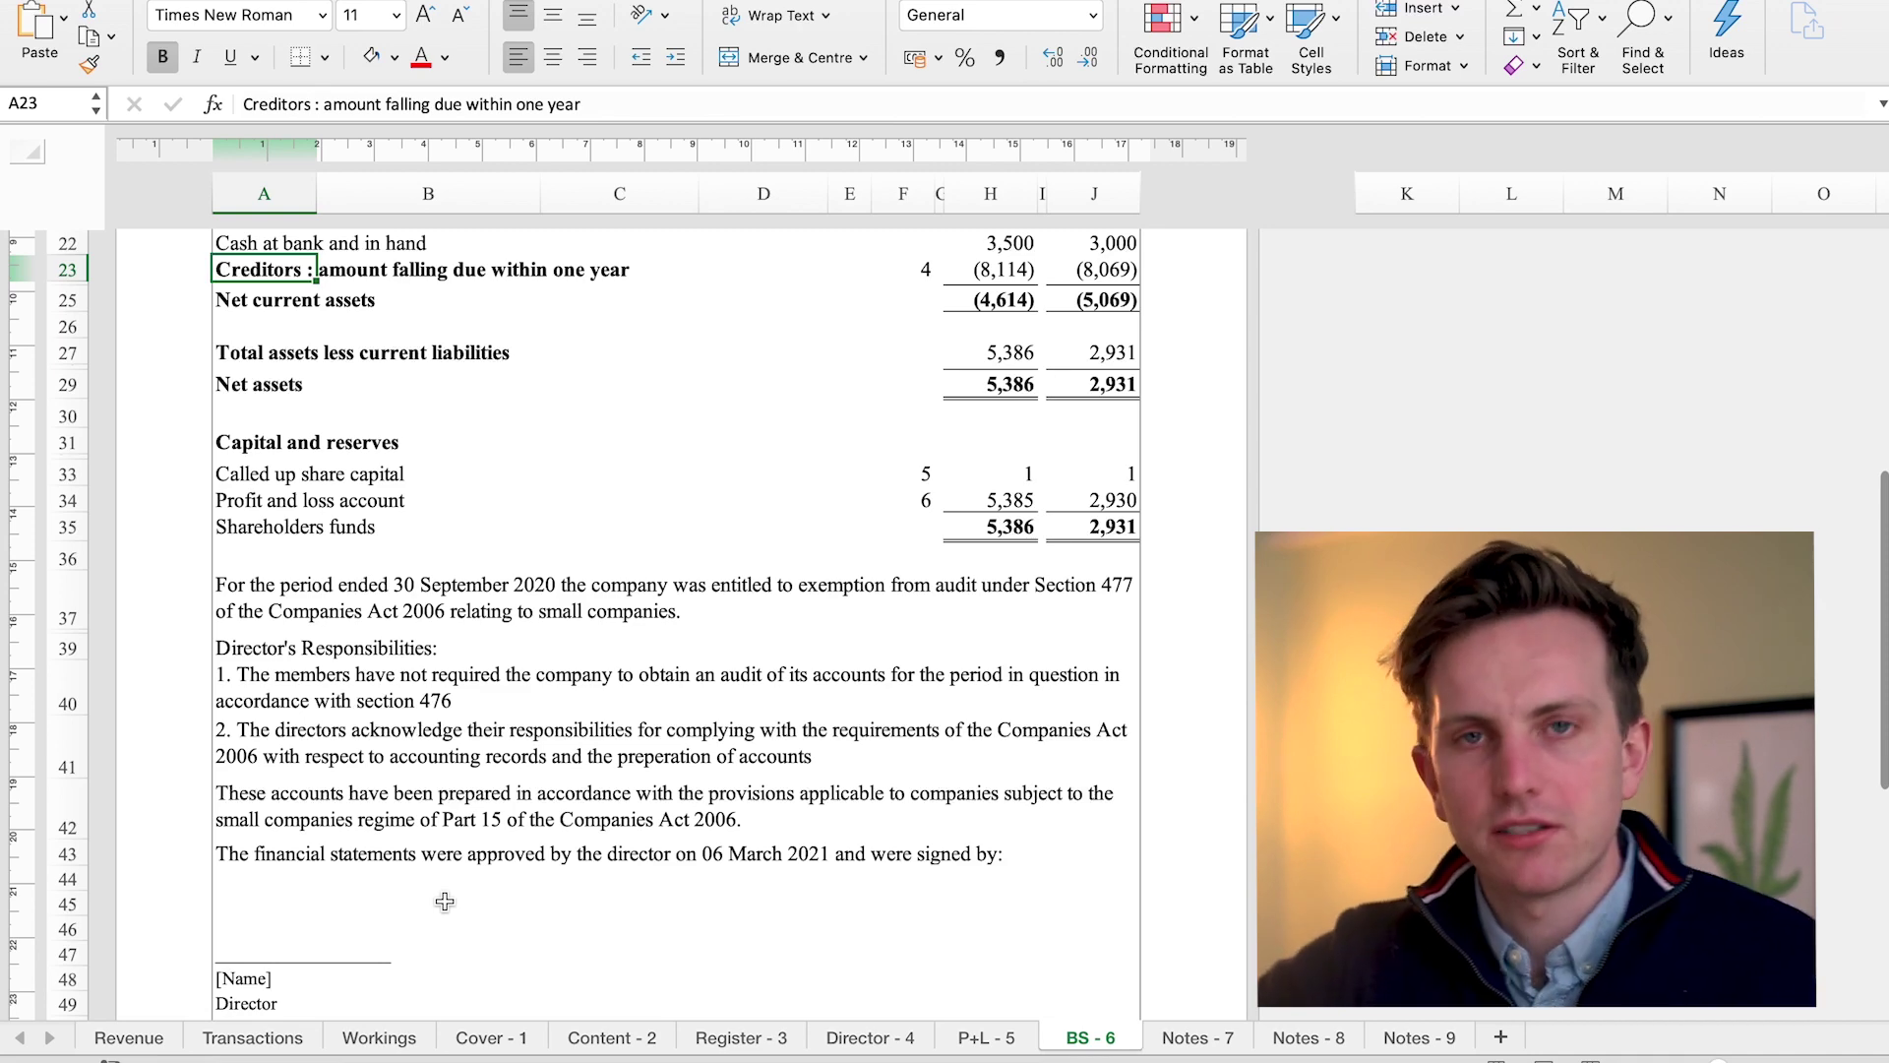
# Move to Notes - 7 and scroll through the Accounting Policies notes
pyautogui.hotkey('ctrl', 'pagedown')
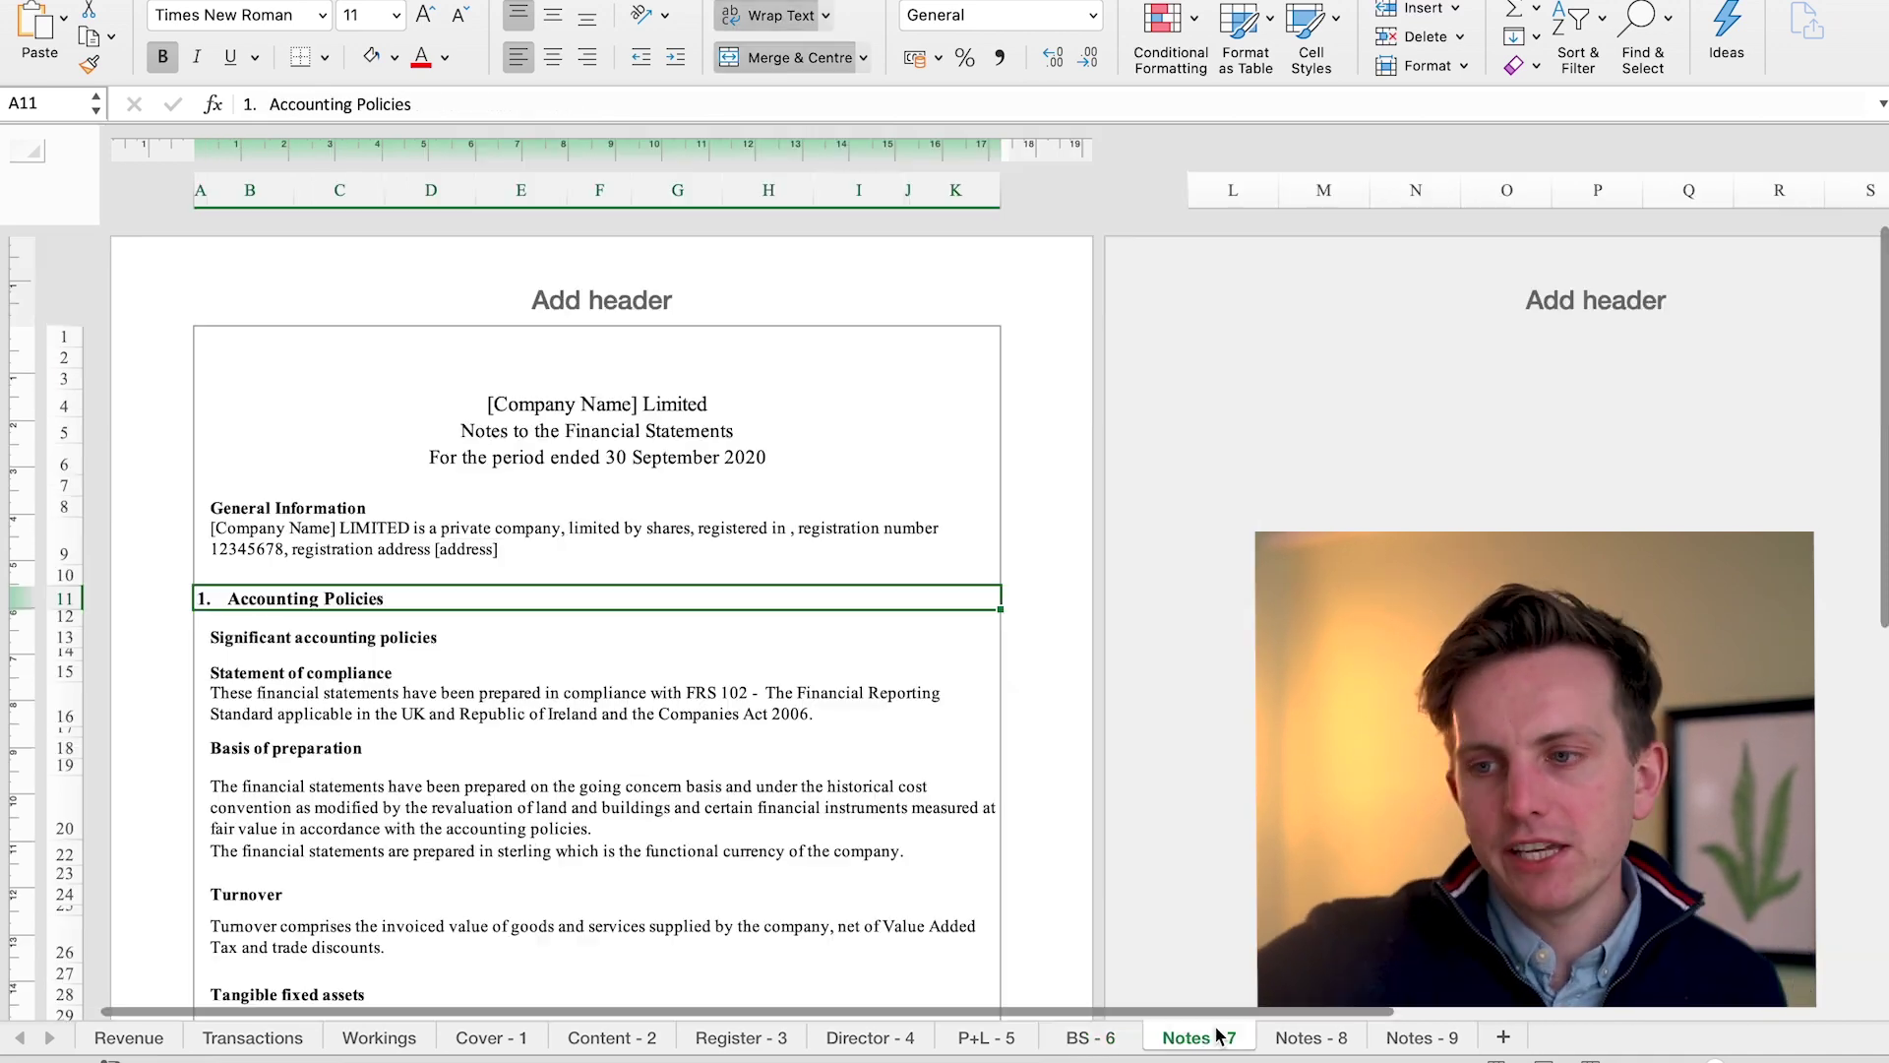
pyautogui.scroll(-2, 881, 534)
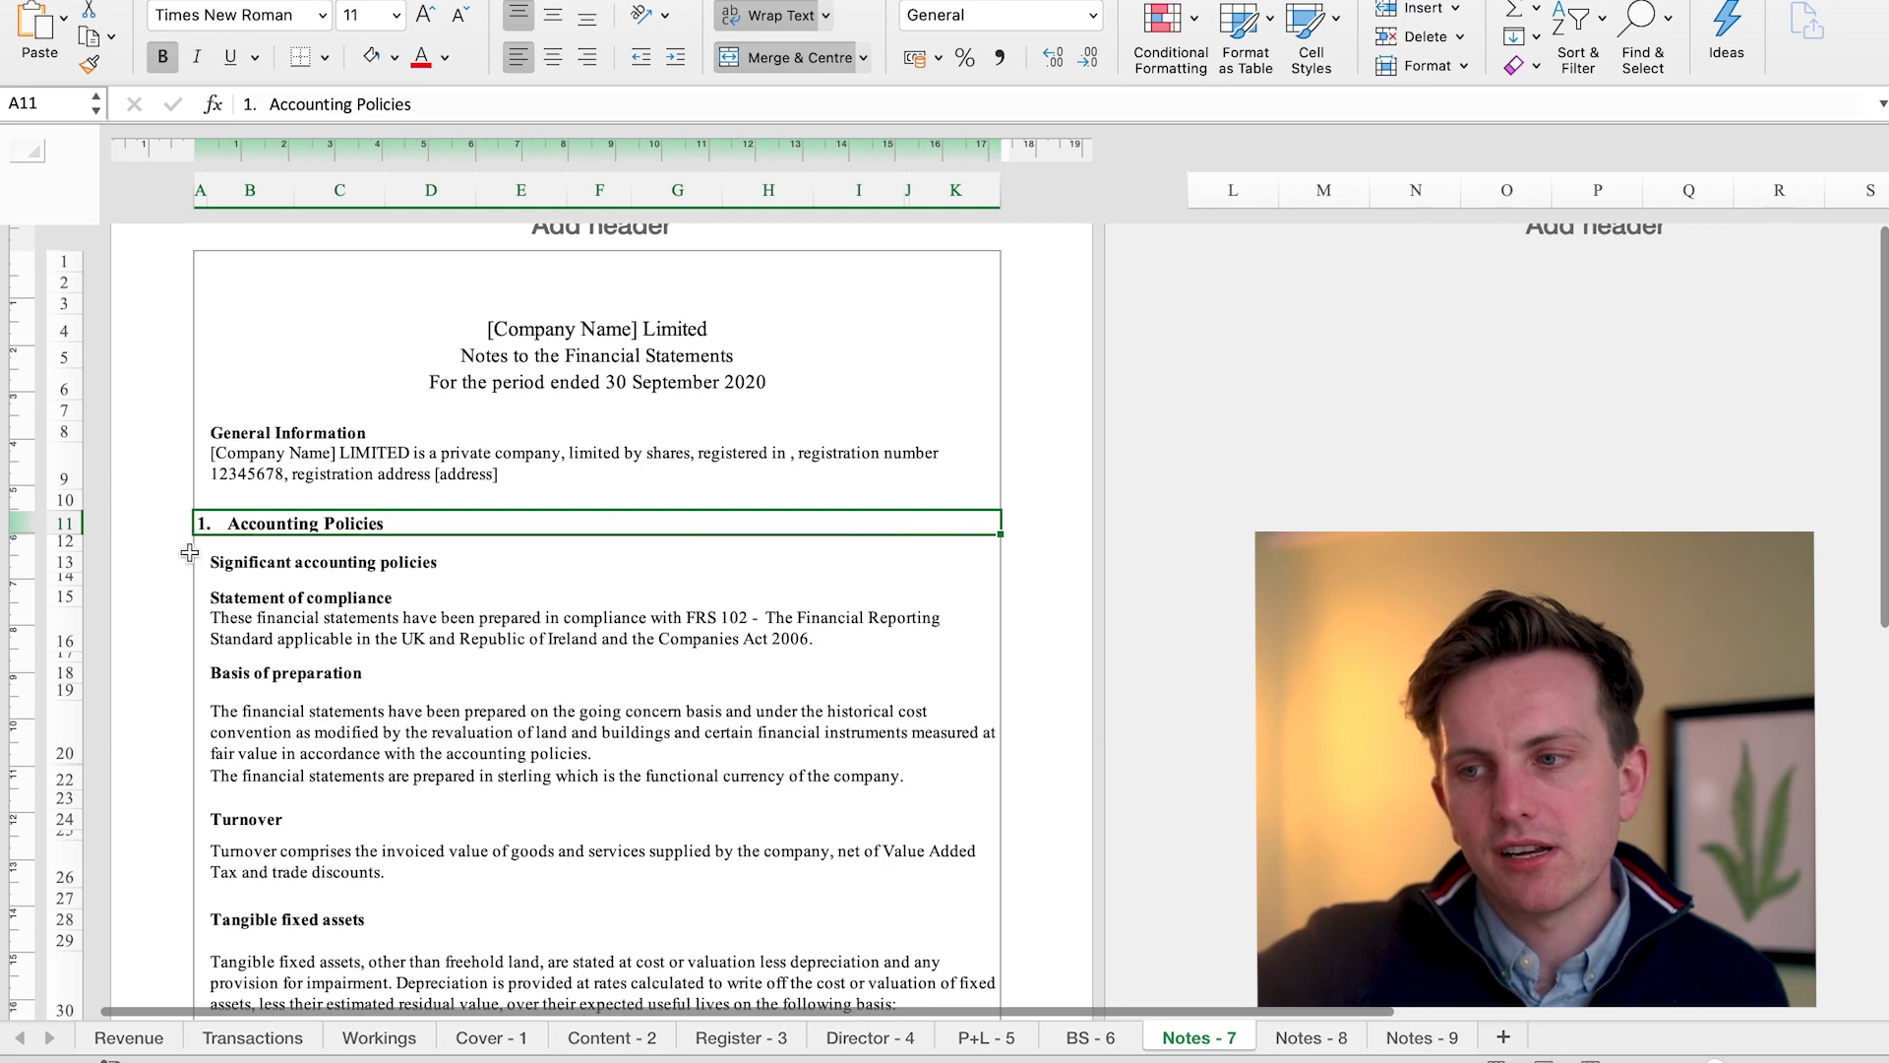
pyautogui.scroll(-4, 659, 542)
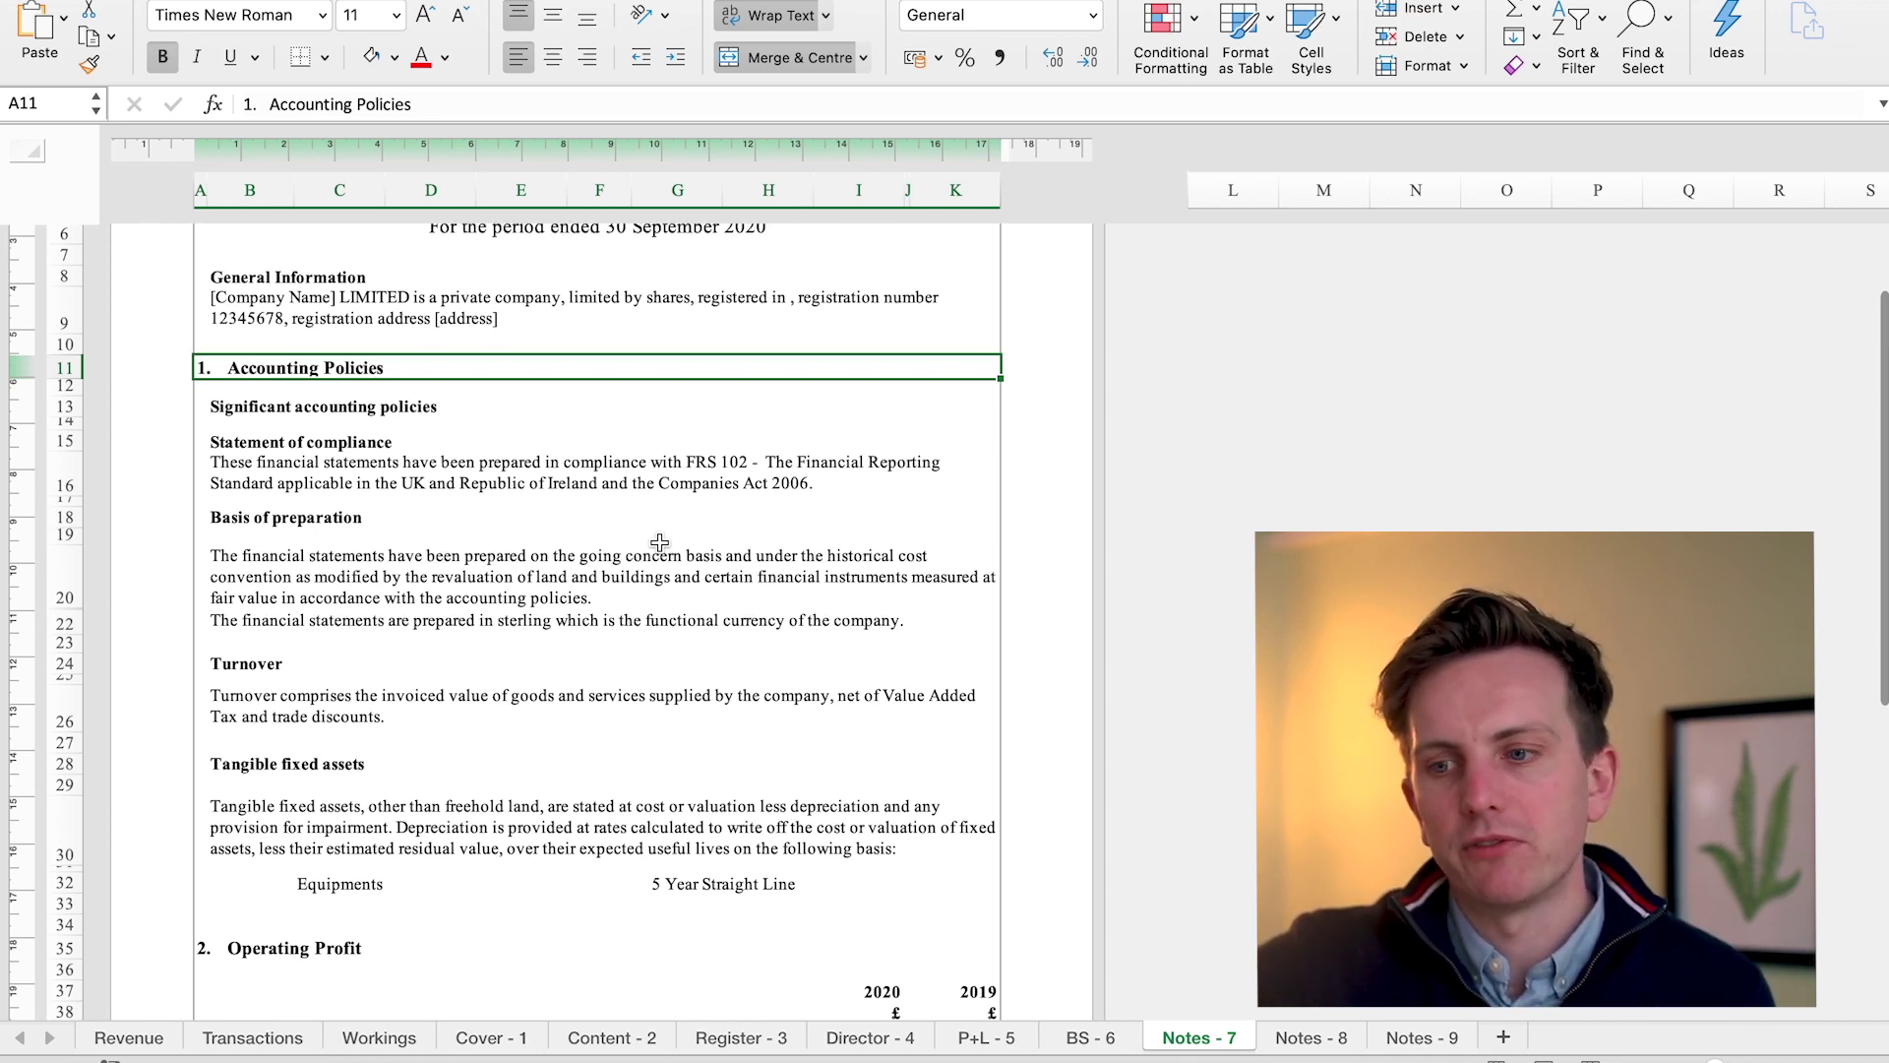
pyautogui.scroll(-5, 659, 542)
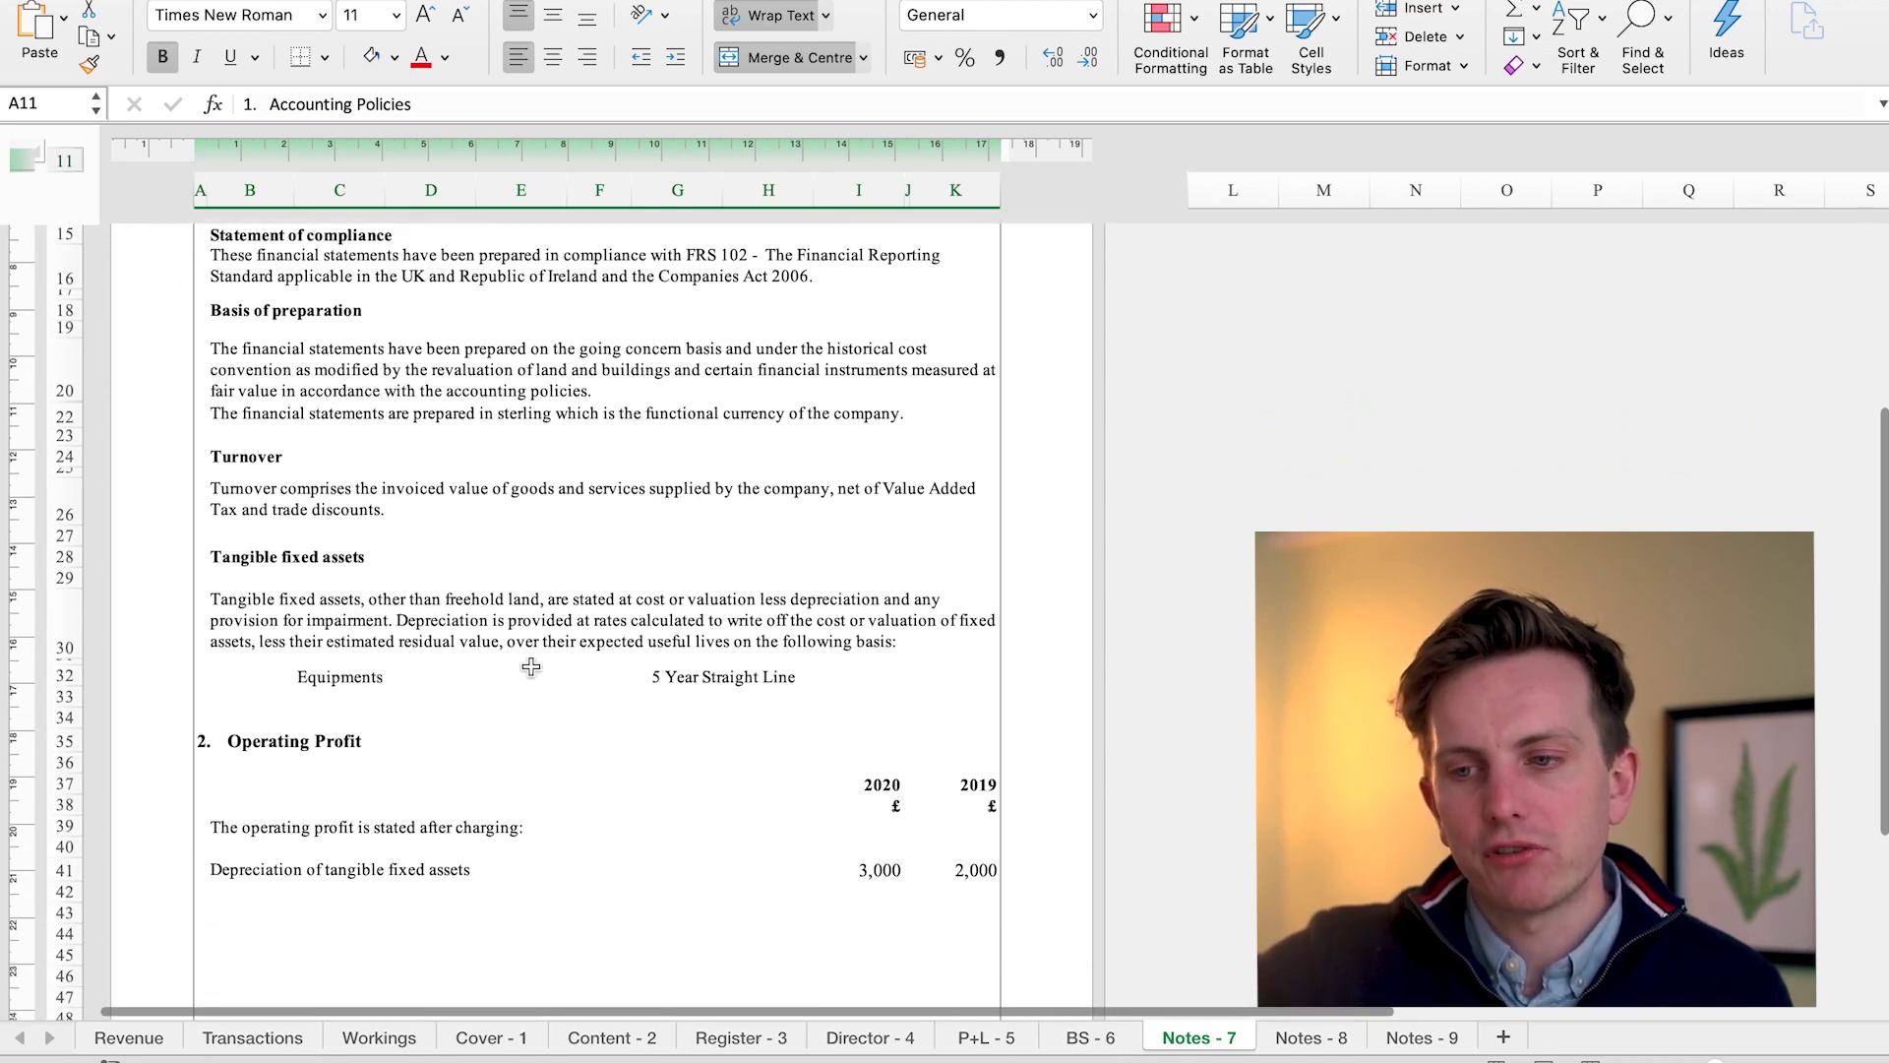
pyautogui.scroll(-3, 1046, 768)
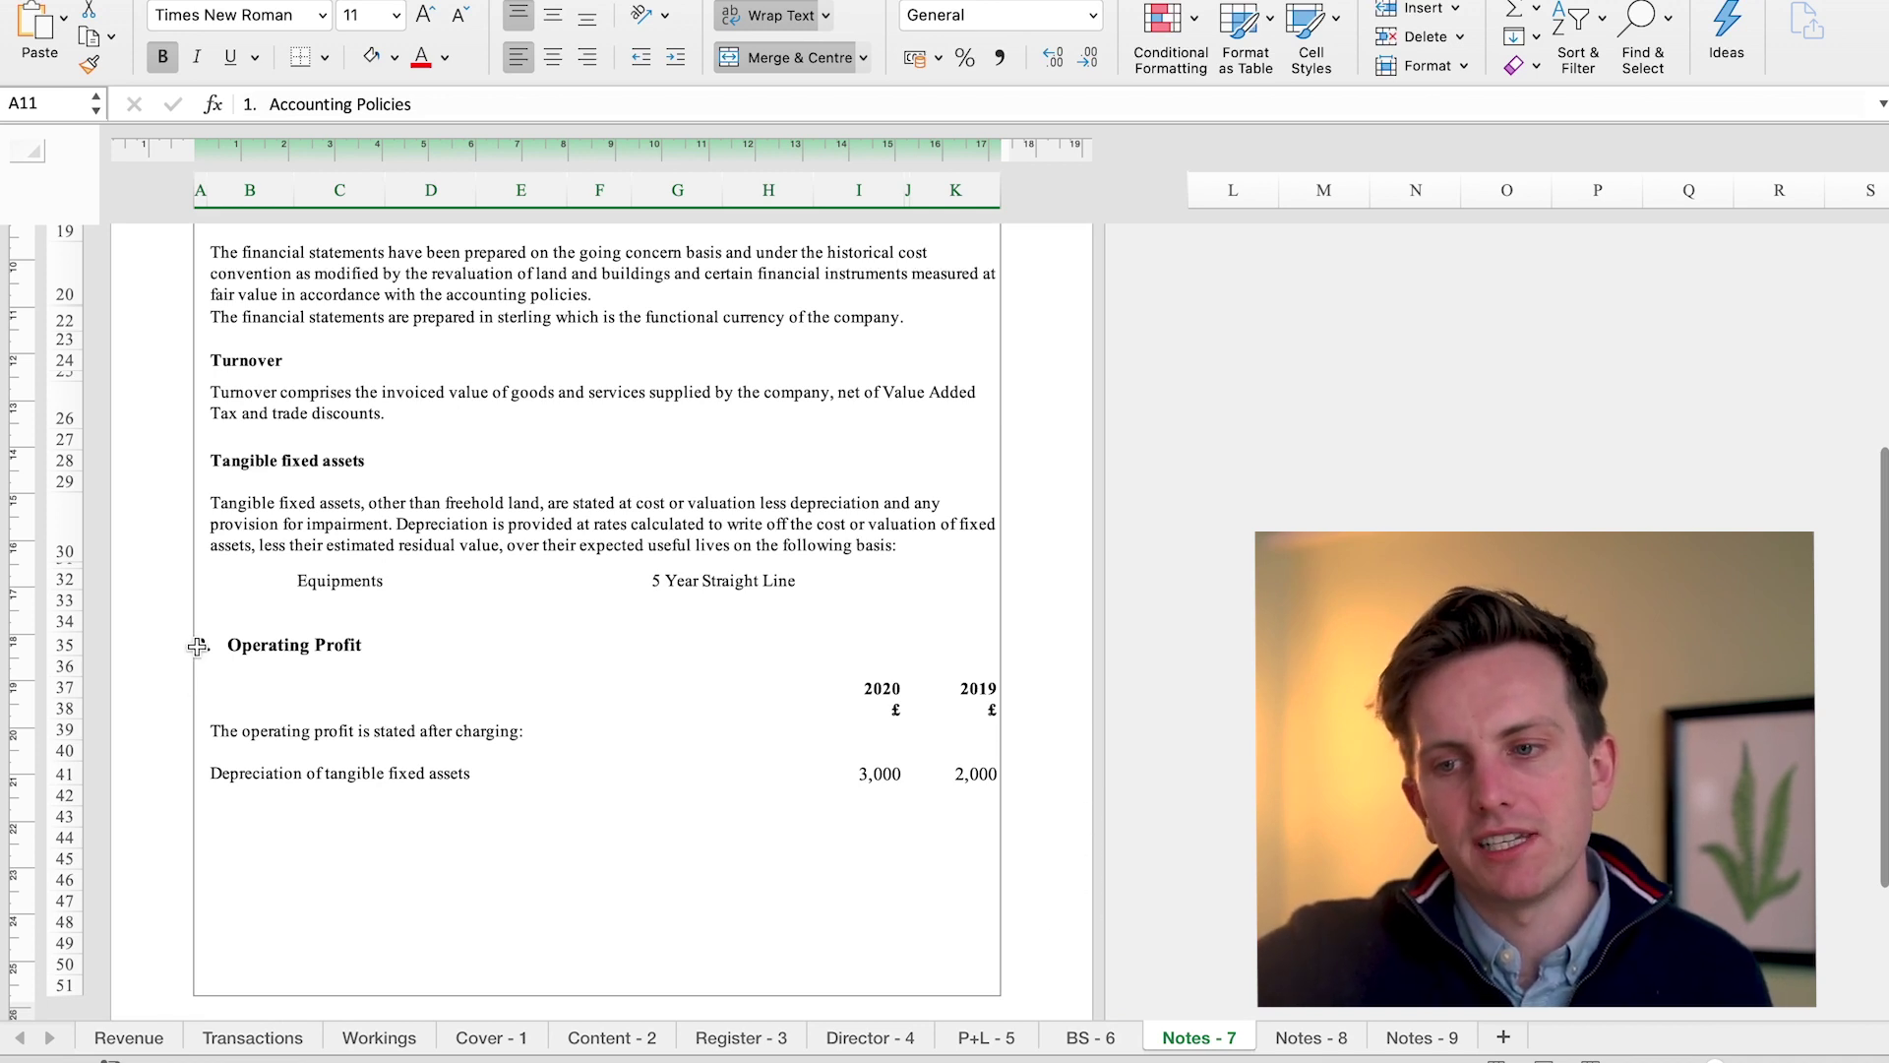
# Check the note 2 reference for Operating Profit on P+L - 5, then go on to Notes - 8
pyautogui.click(986, 1037)
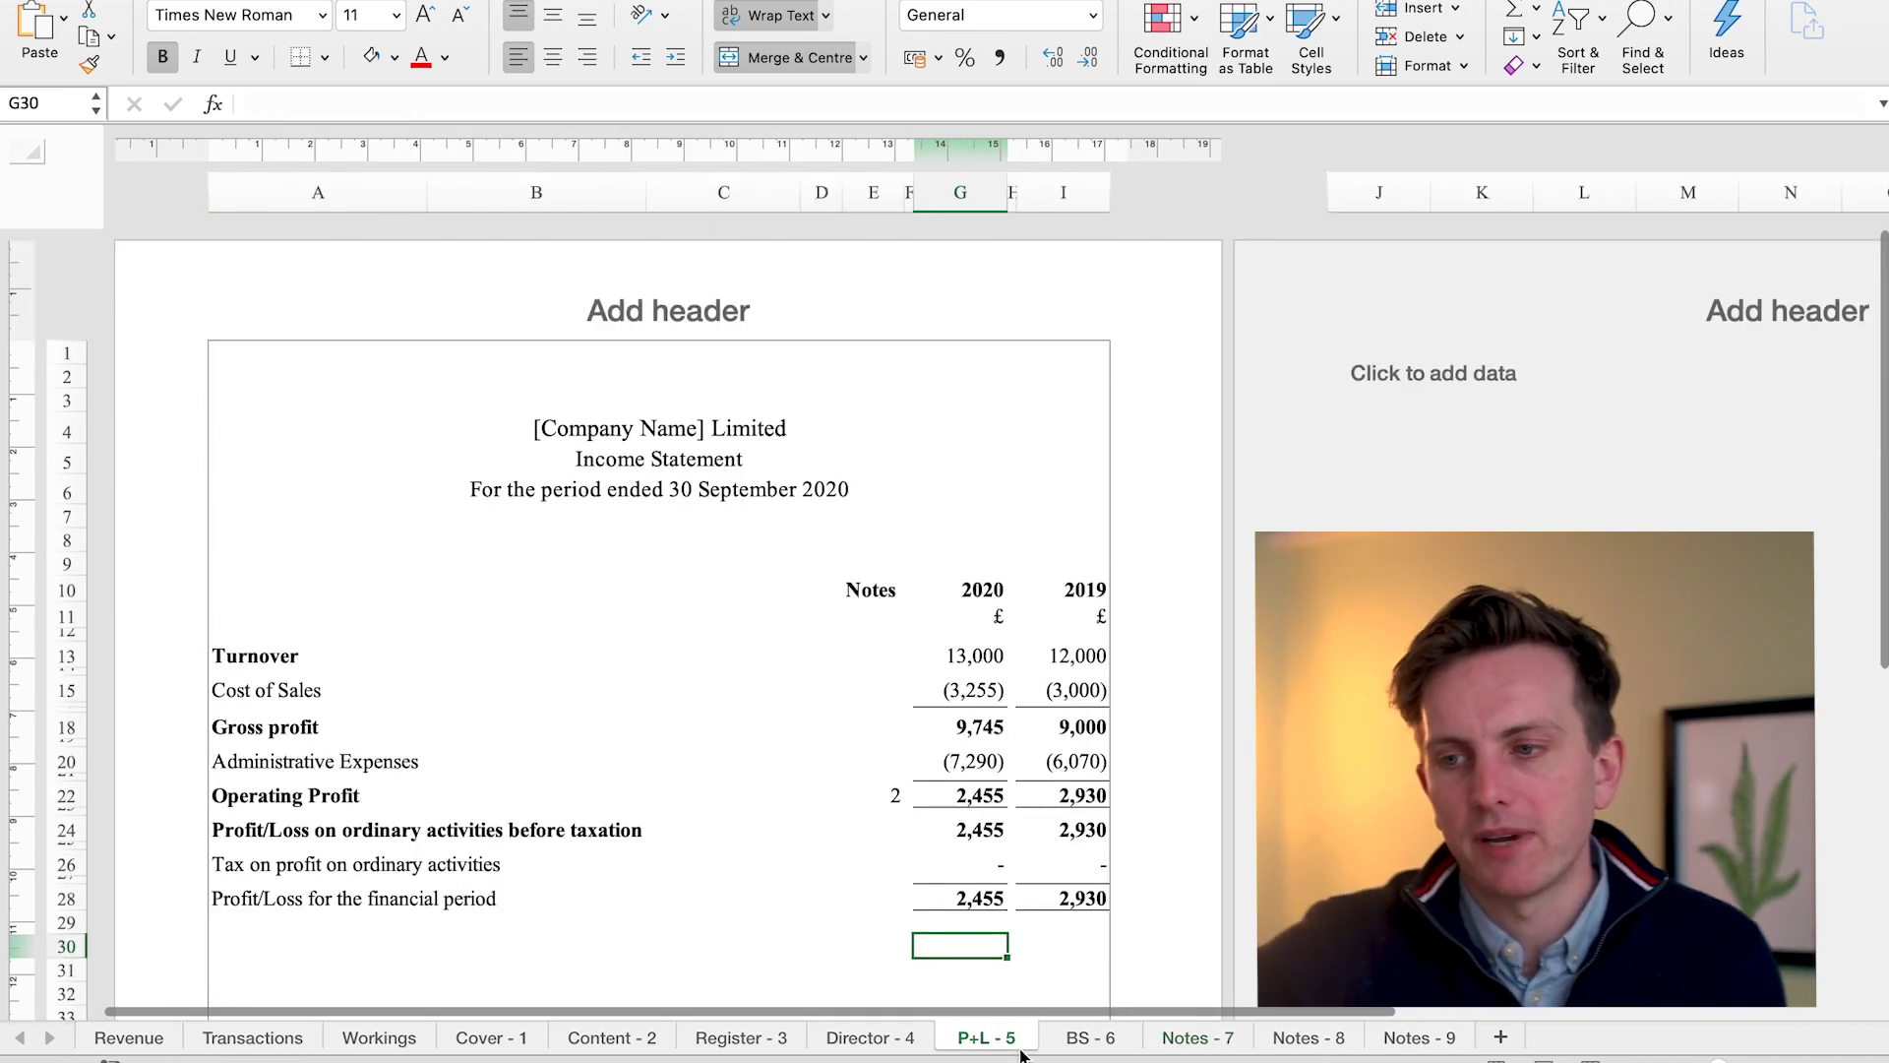
pyautogui.click(890, 793)
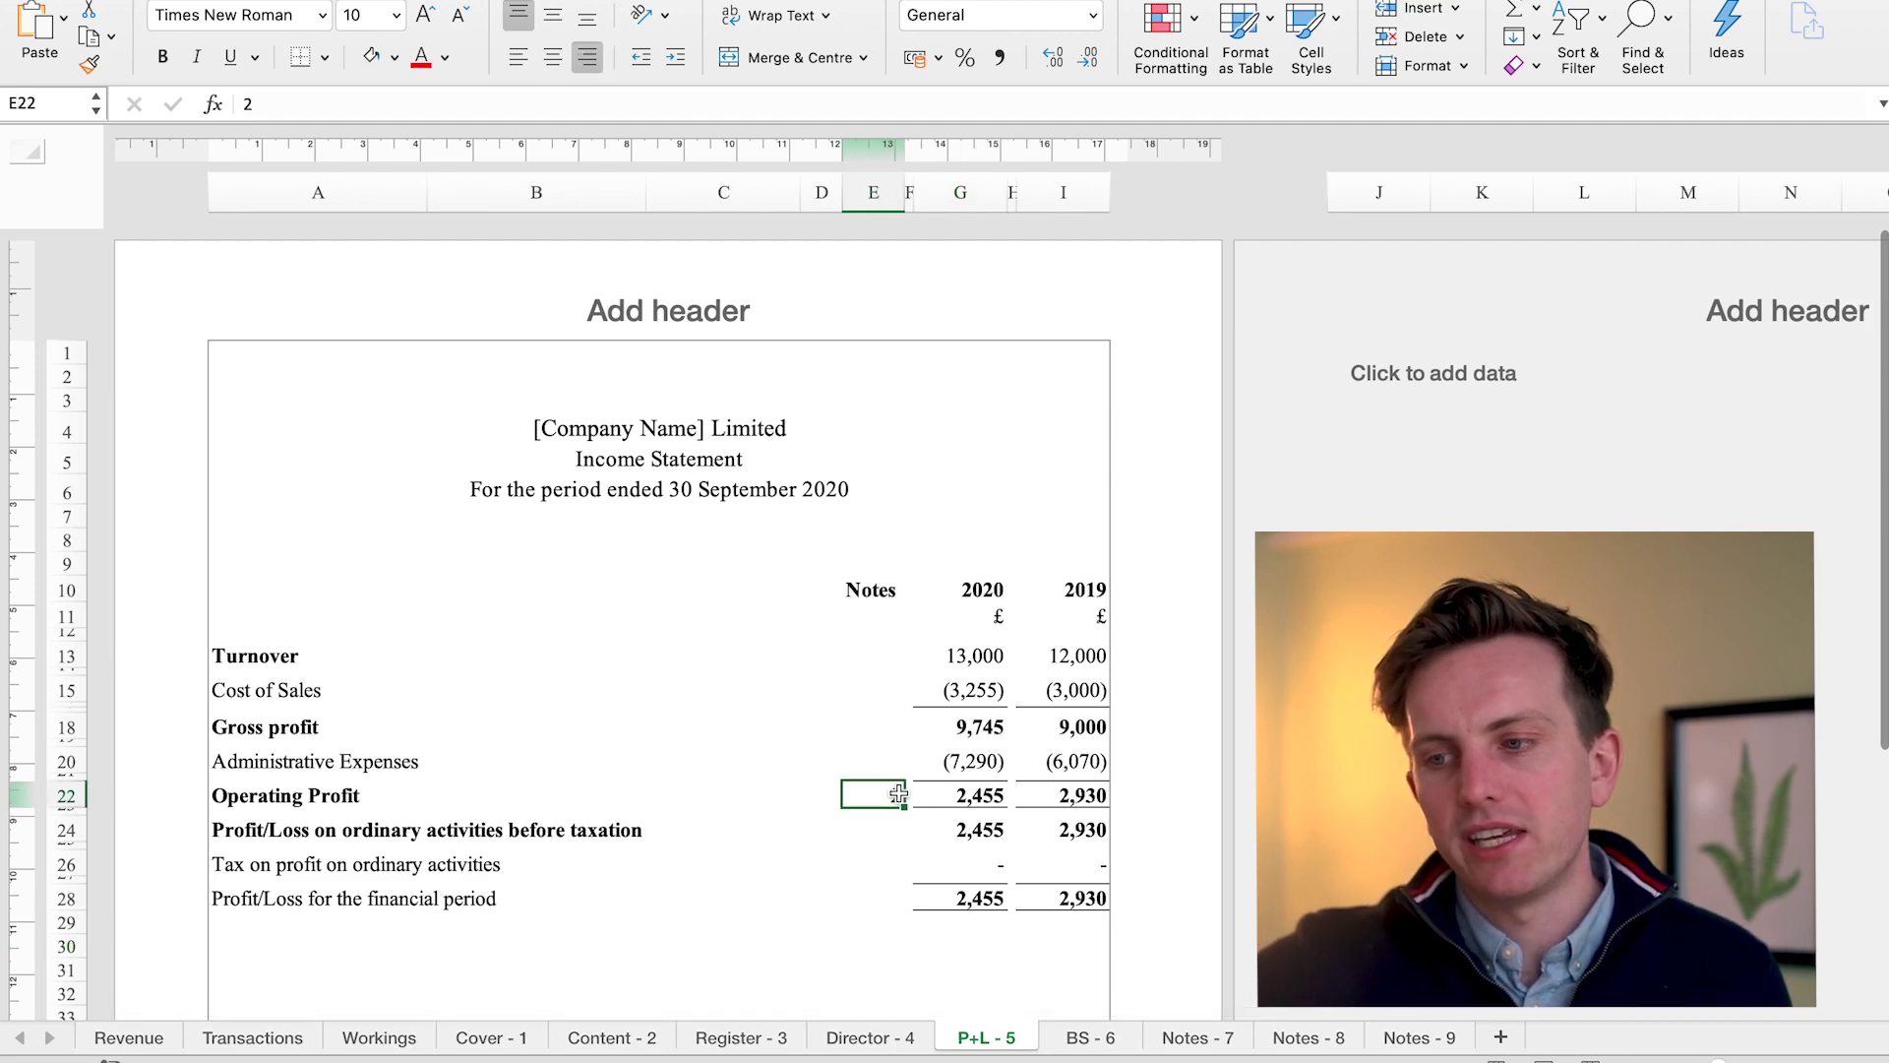
pyautogui.click(1090, 1037)
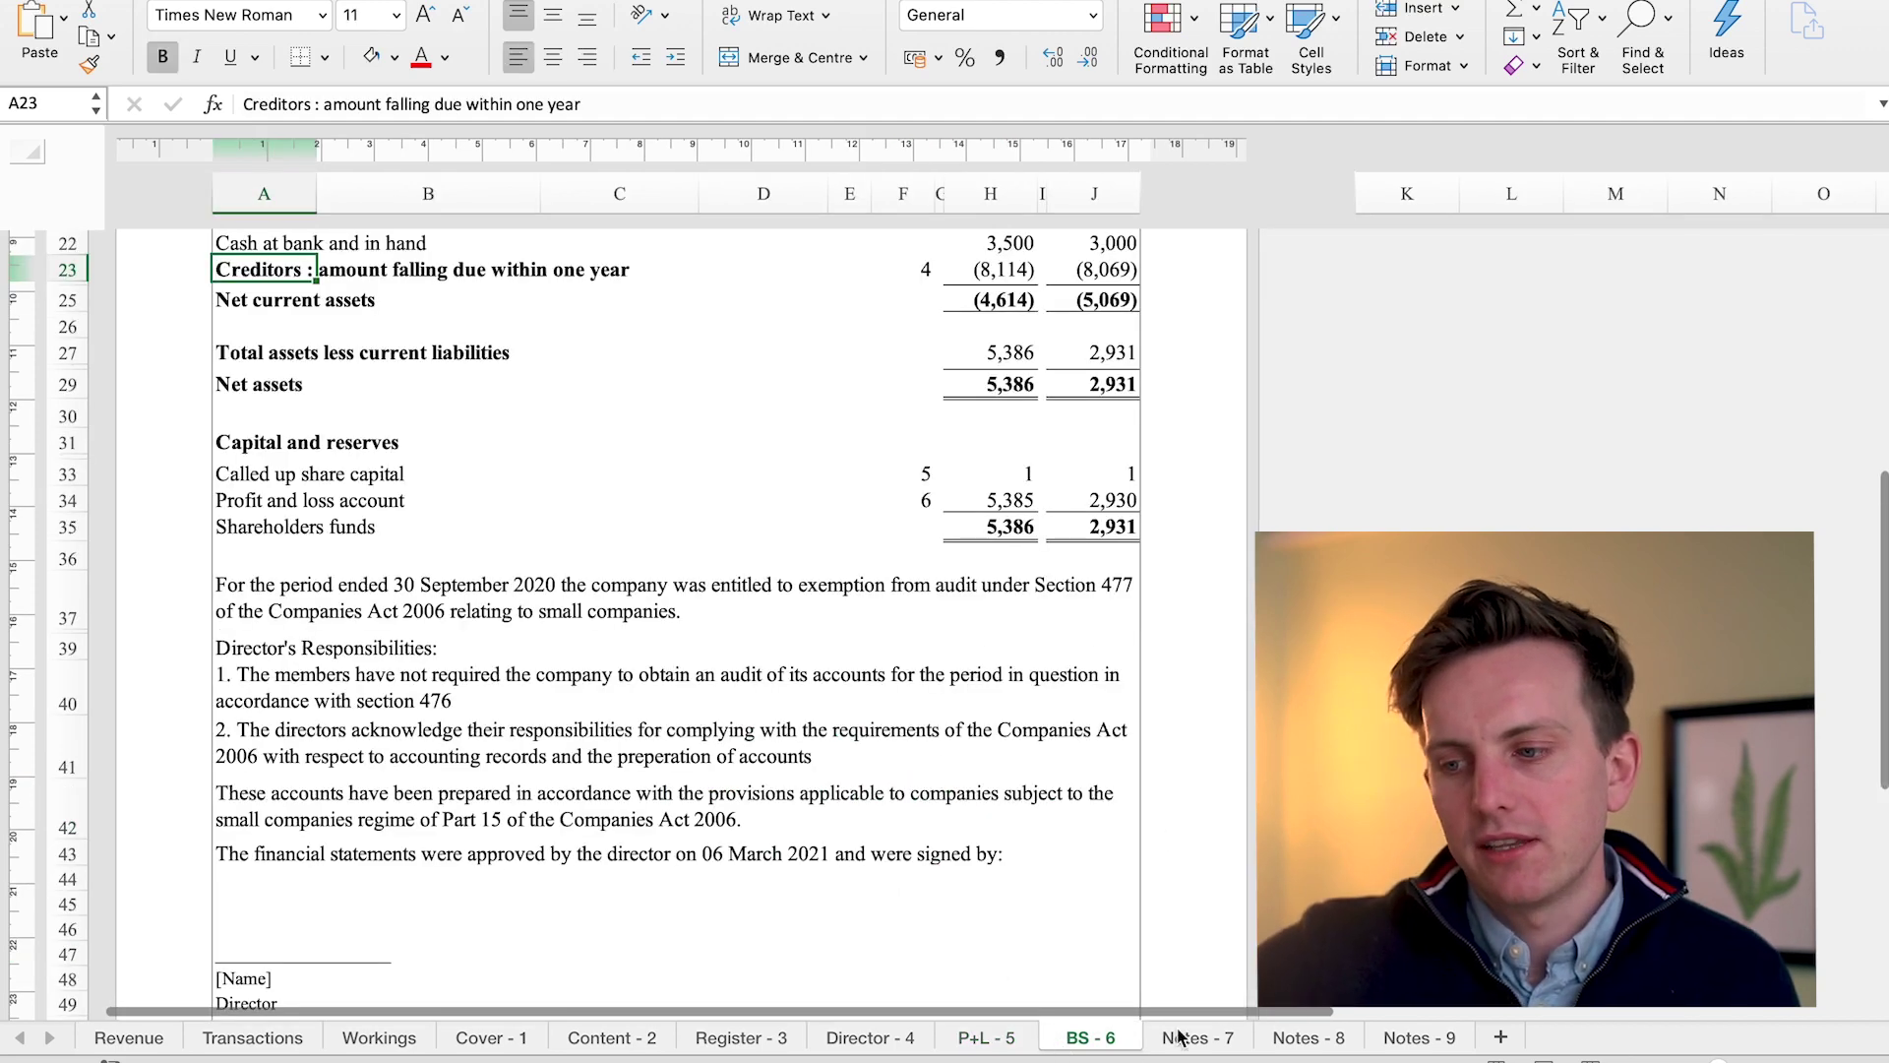
pyautogui.click(1198, 1037)
pyautogui.click(1275, 1039)
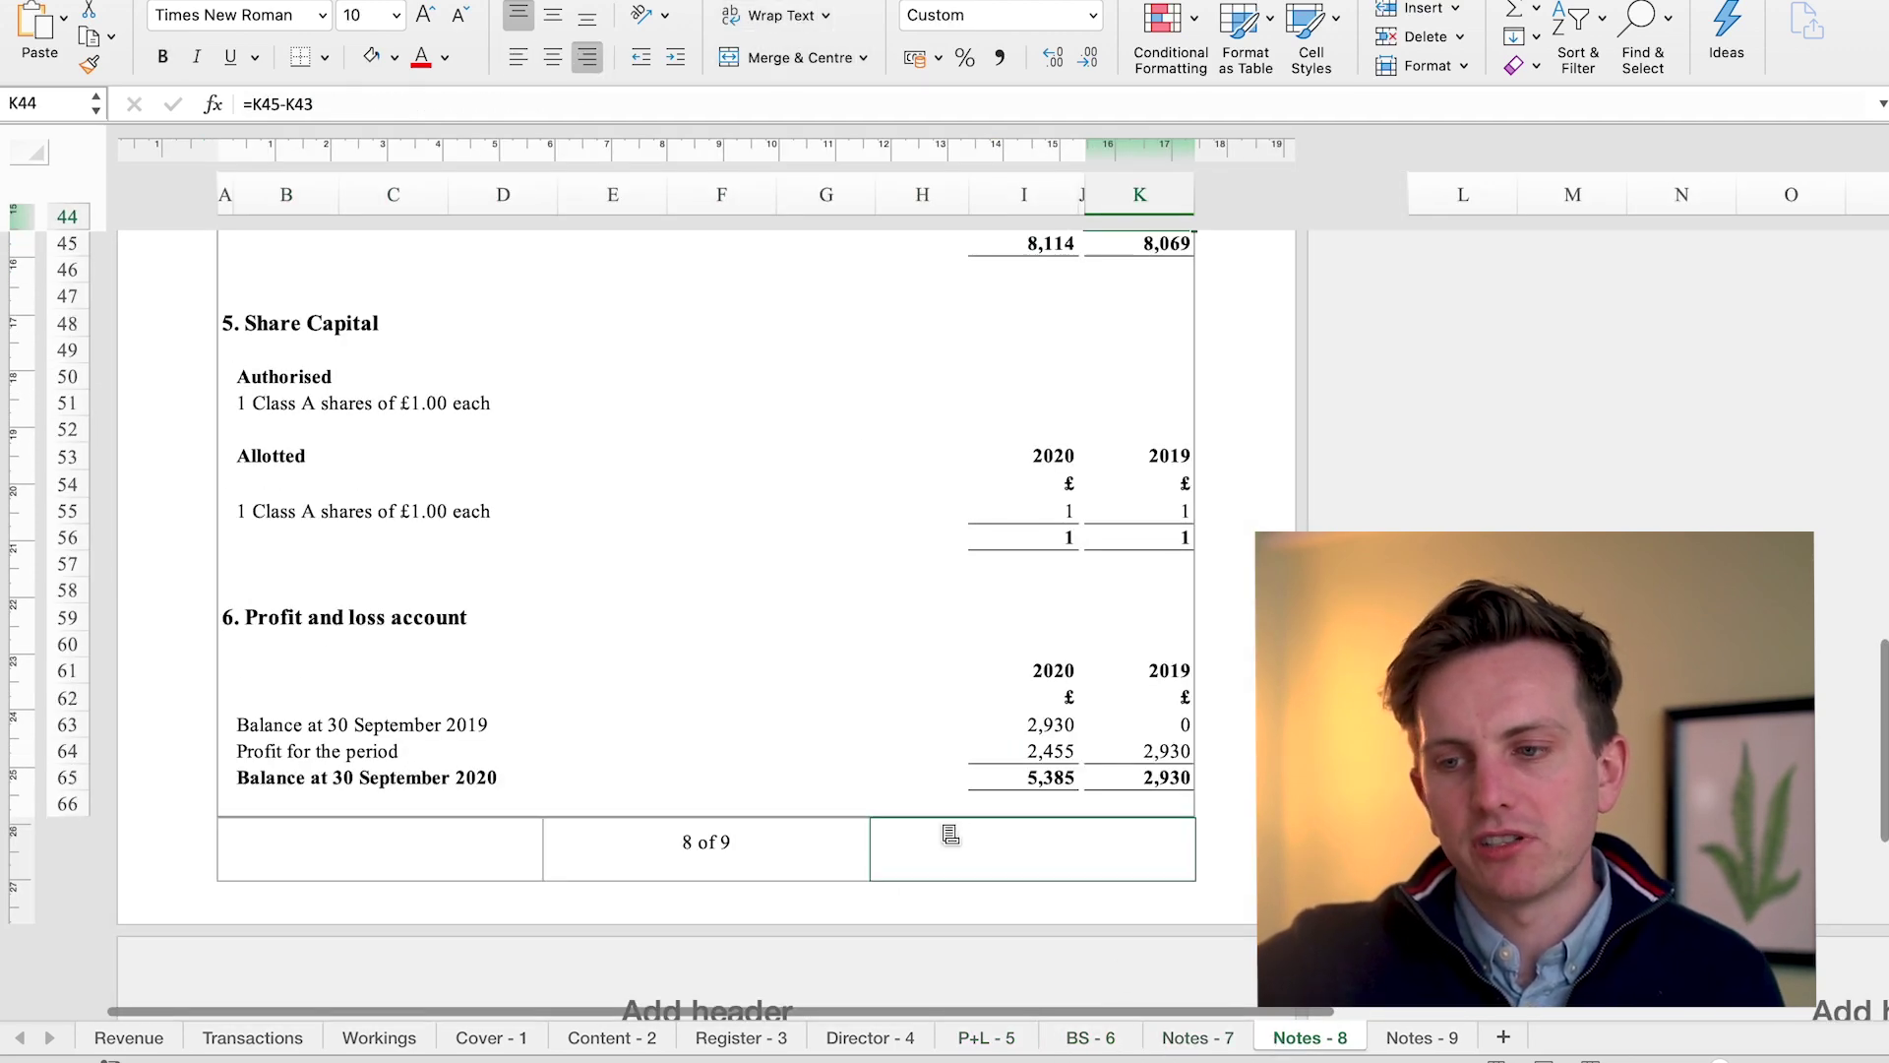
# Review Notes - 8's directors' current accounts (8,114 vs 7,370) and Share Capital heading, then go to Notes - 9
pyautogui.scroll(10, 950, 831)
pyautogui.scroll(5, 949, 833)
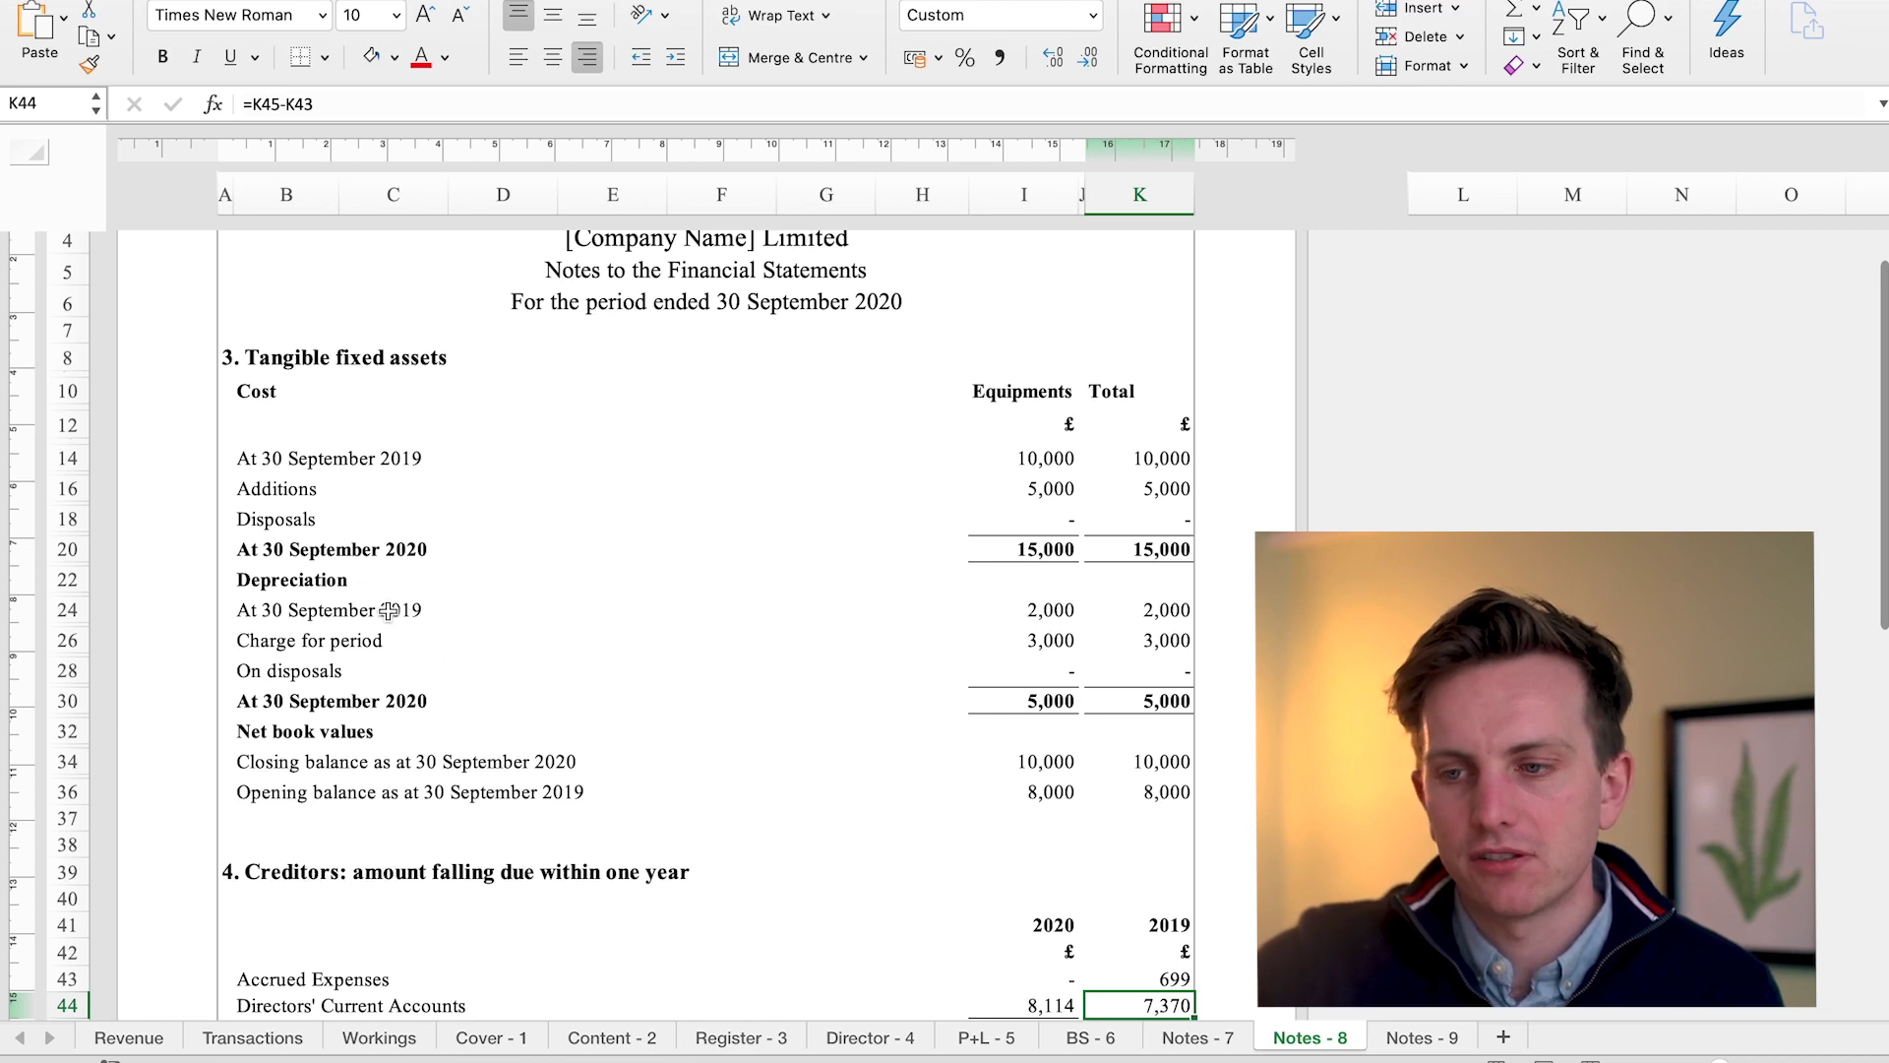
pyautogui.scroll(-5, 801, 797)
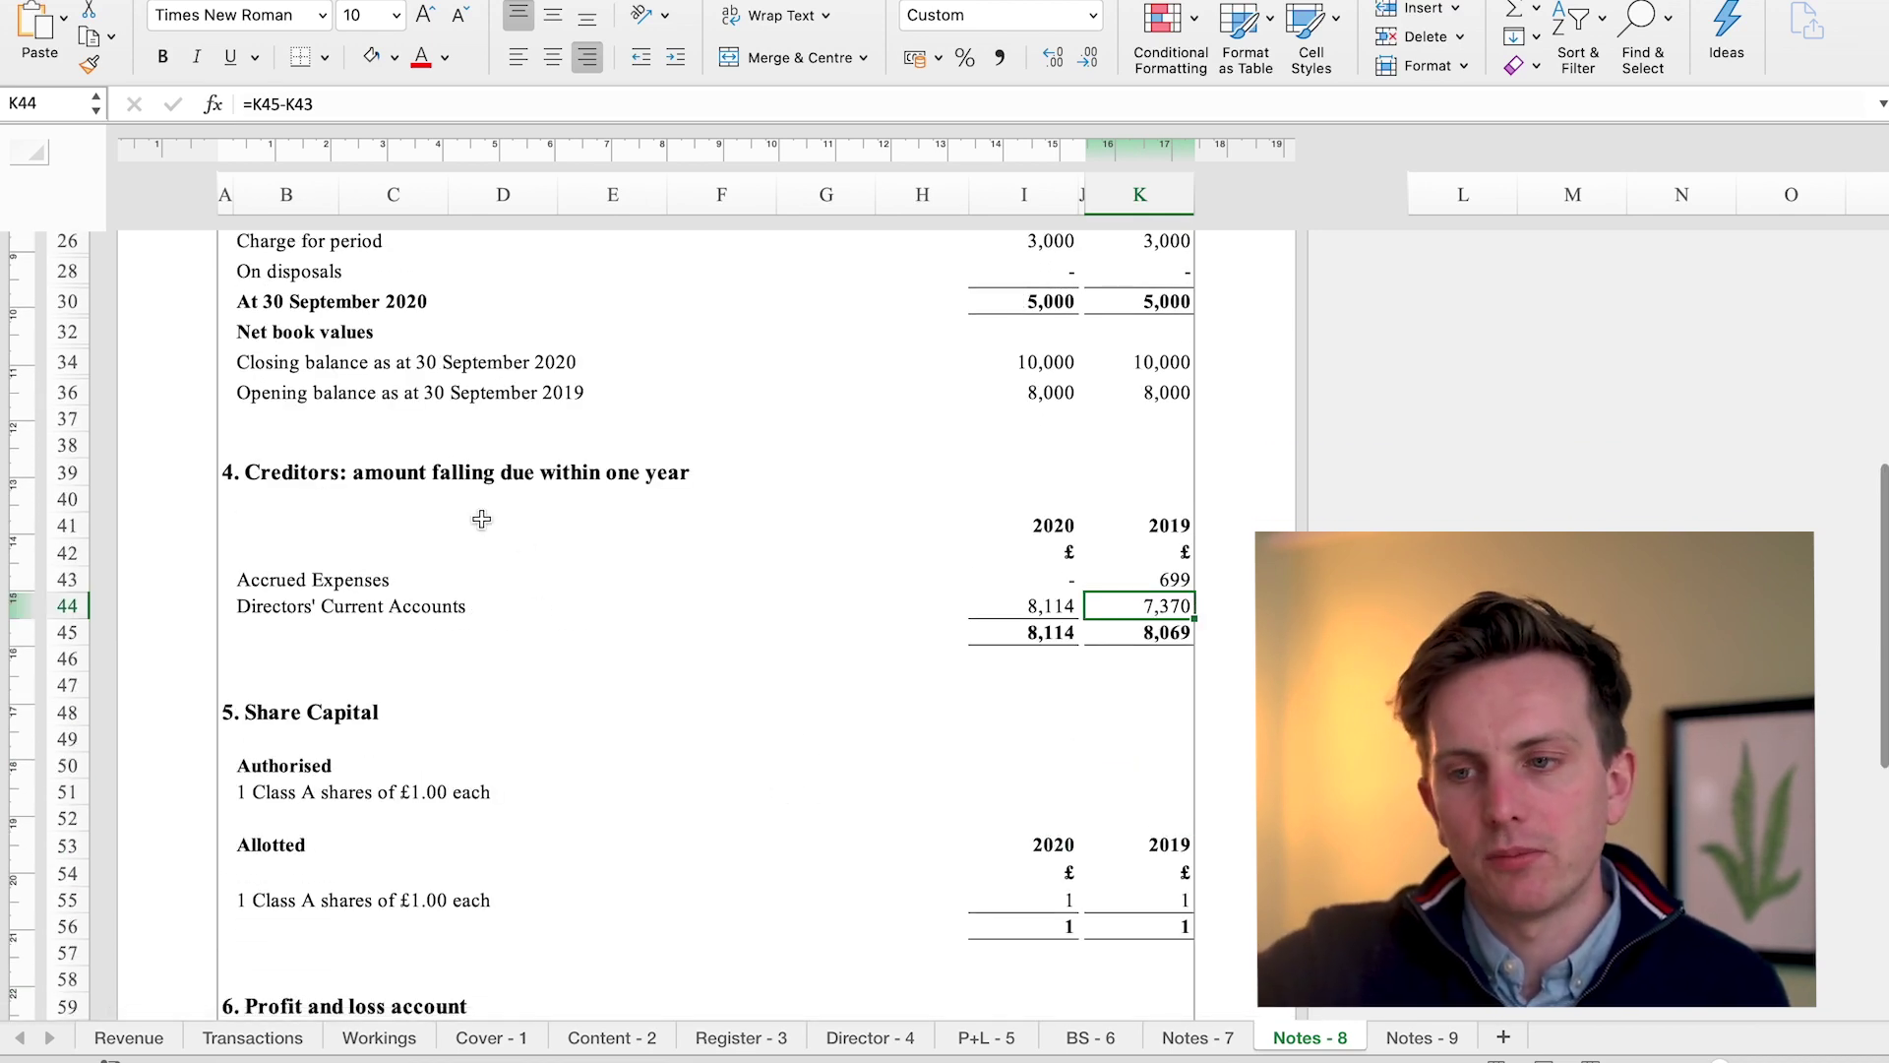
pyautogui.click(380, 603)
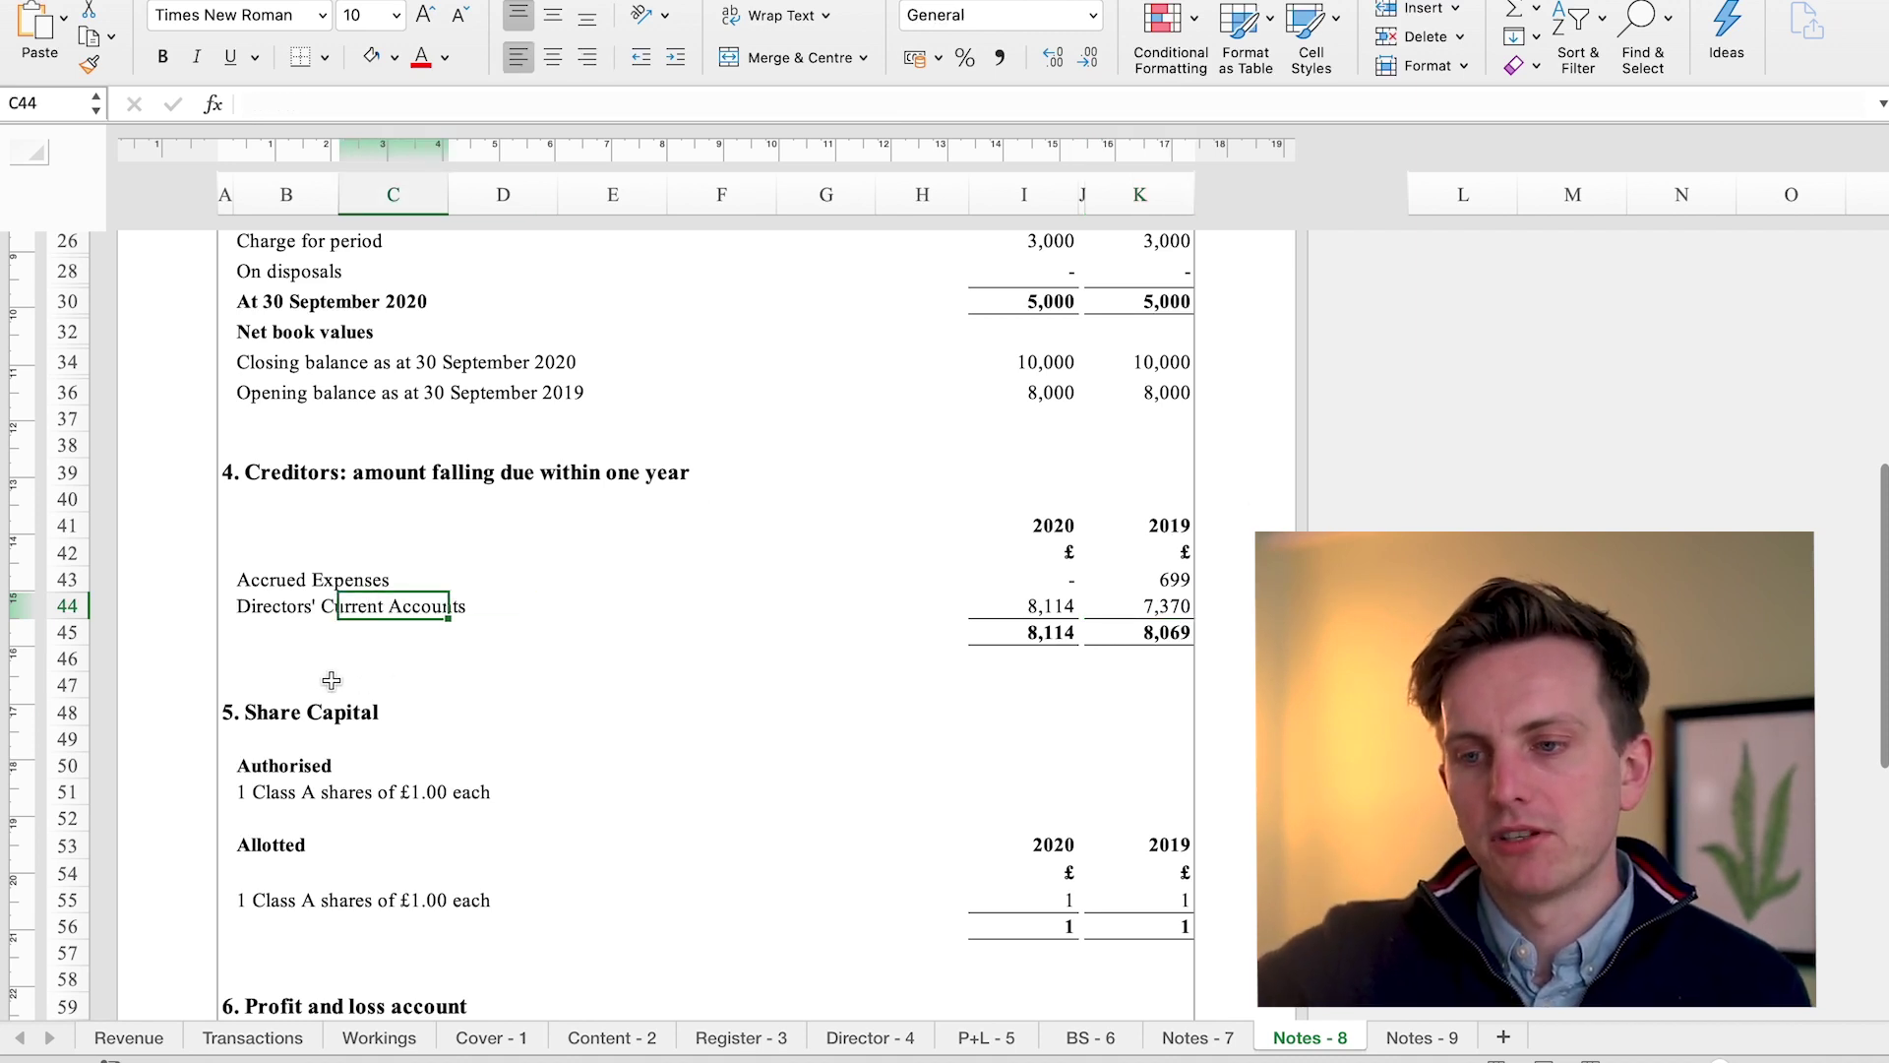
pyautogui.scroll(-5, 333, 675)
pyautogui.moveTo(270, 474); pyautogui.dragTo(276, 507)
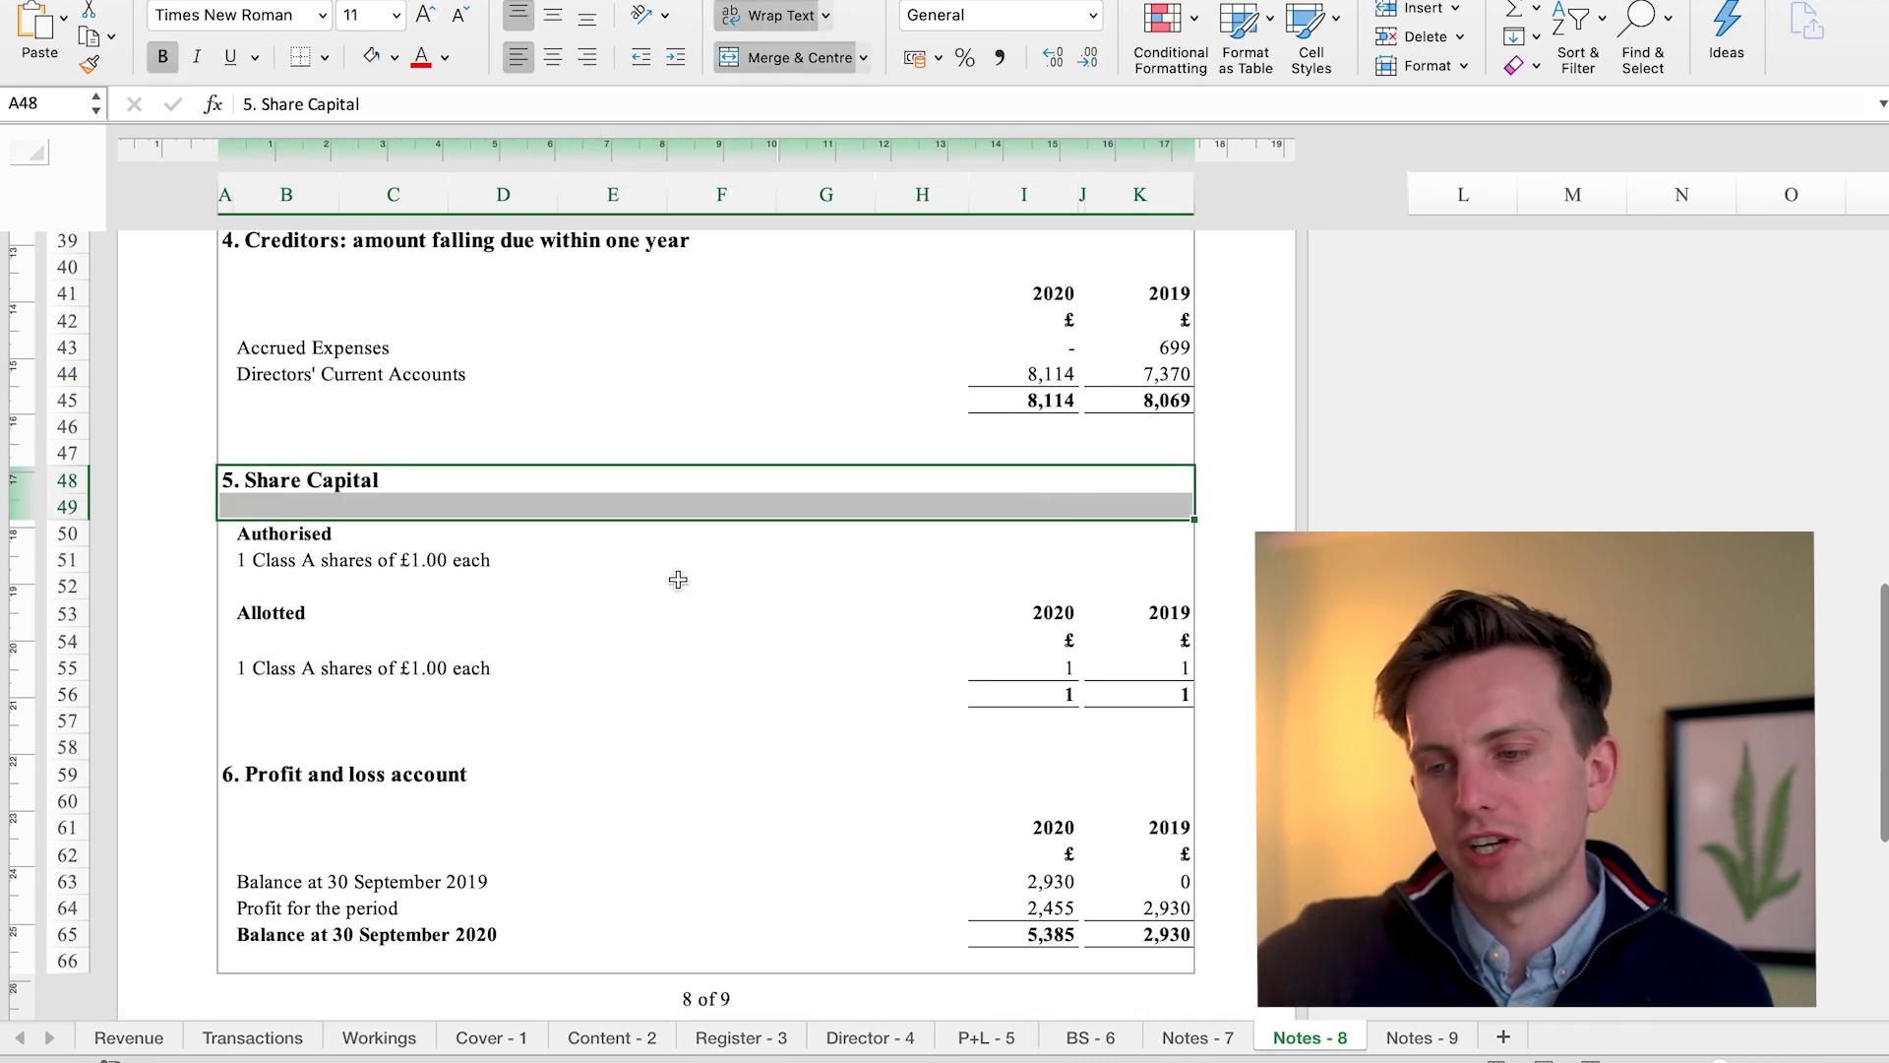
pyautogui.scroll(-3, 813, 826)
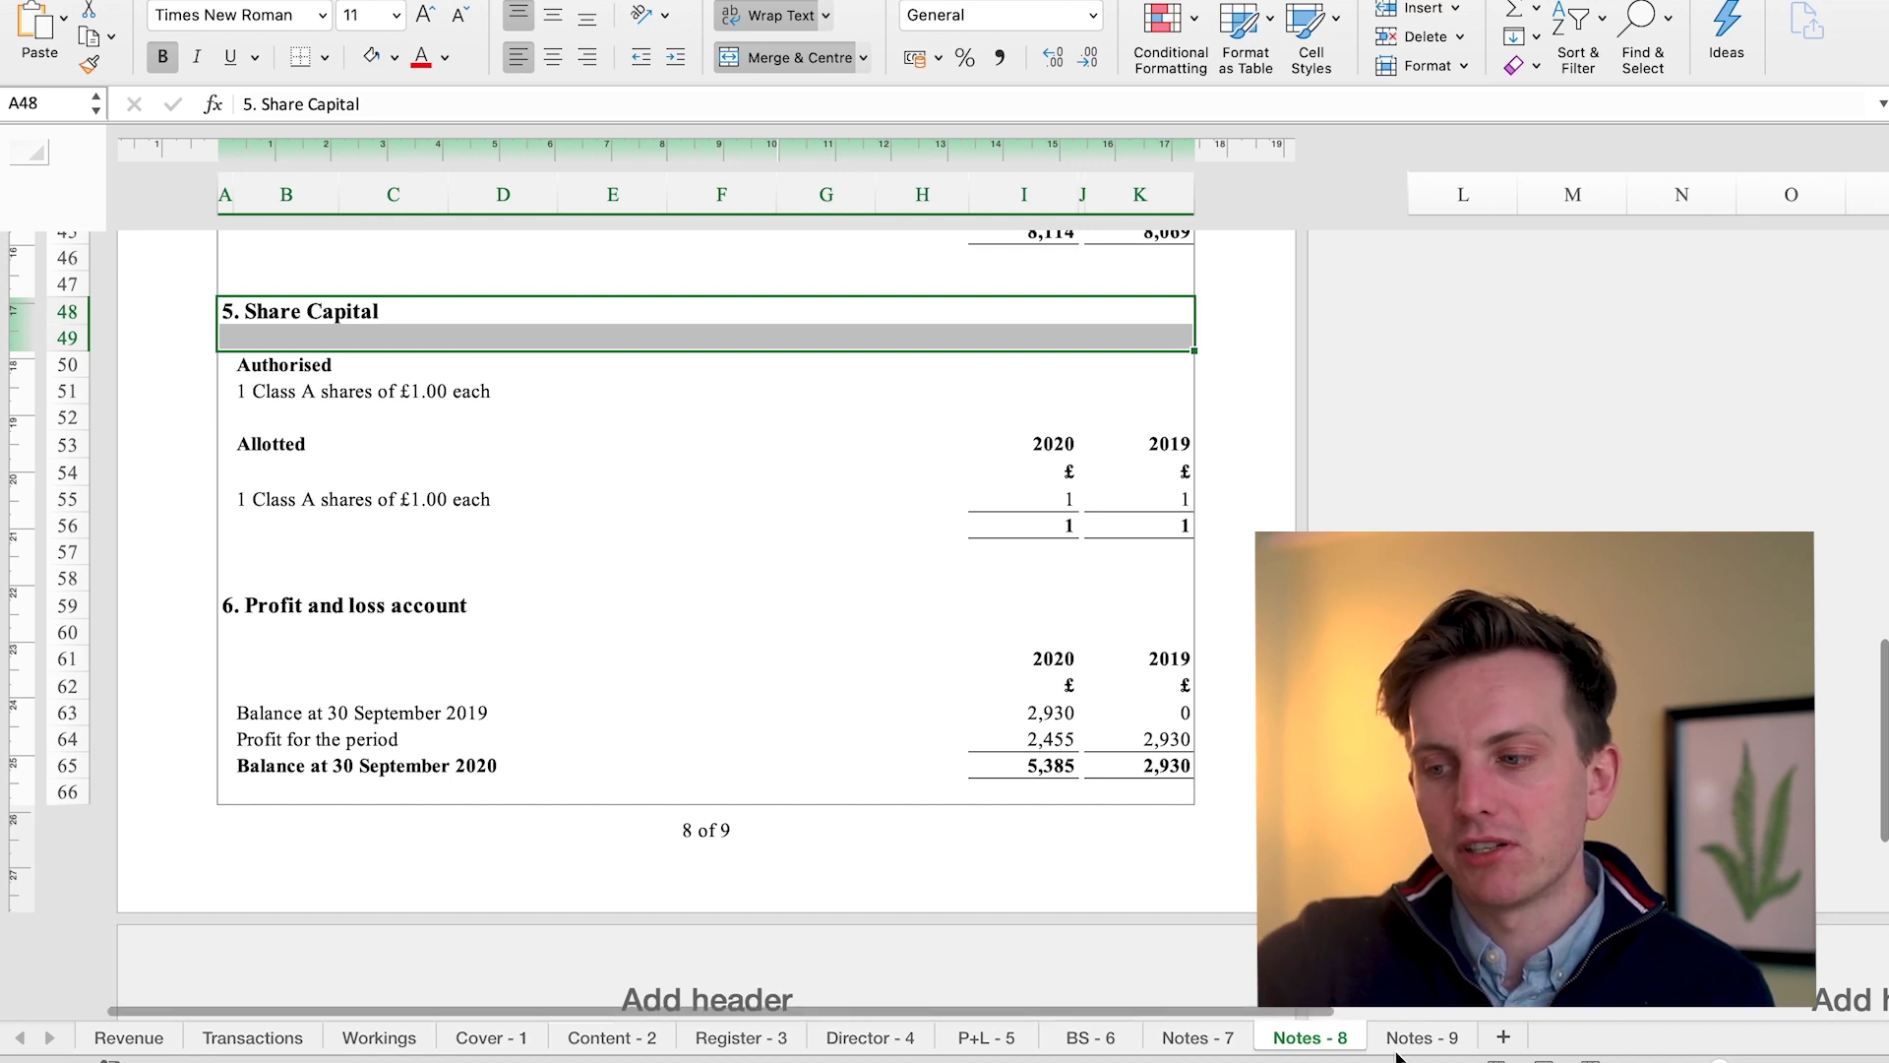
pyautogui.hotkey('ctrl', 'pagedown')
# Check the Notes - 9 administrative expenses and the Use of Home as Office SUMIF formula, then return to Cover - 1
pyautogui.scroll(-4, 728, 545)
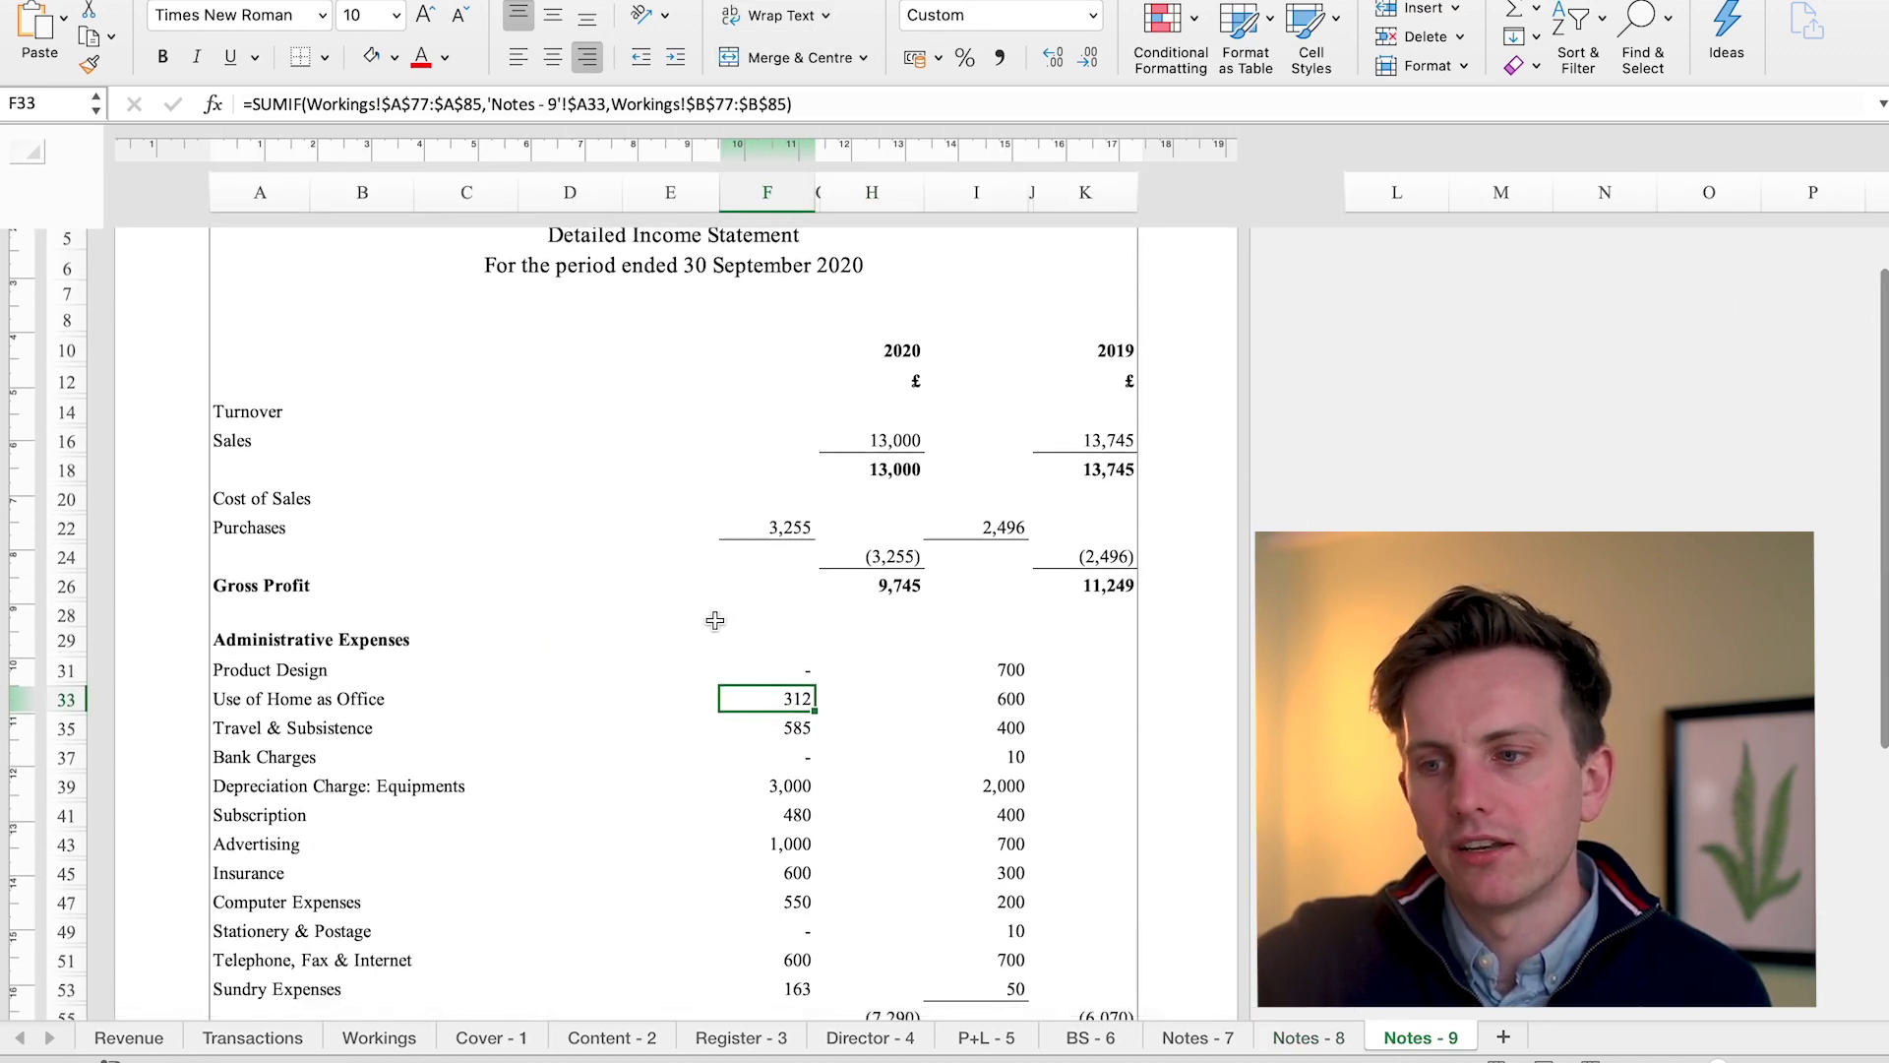
pyautogui.scroll(-1, 716, 620)
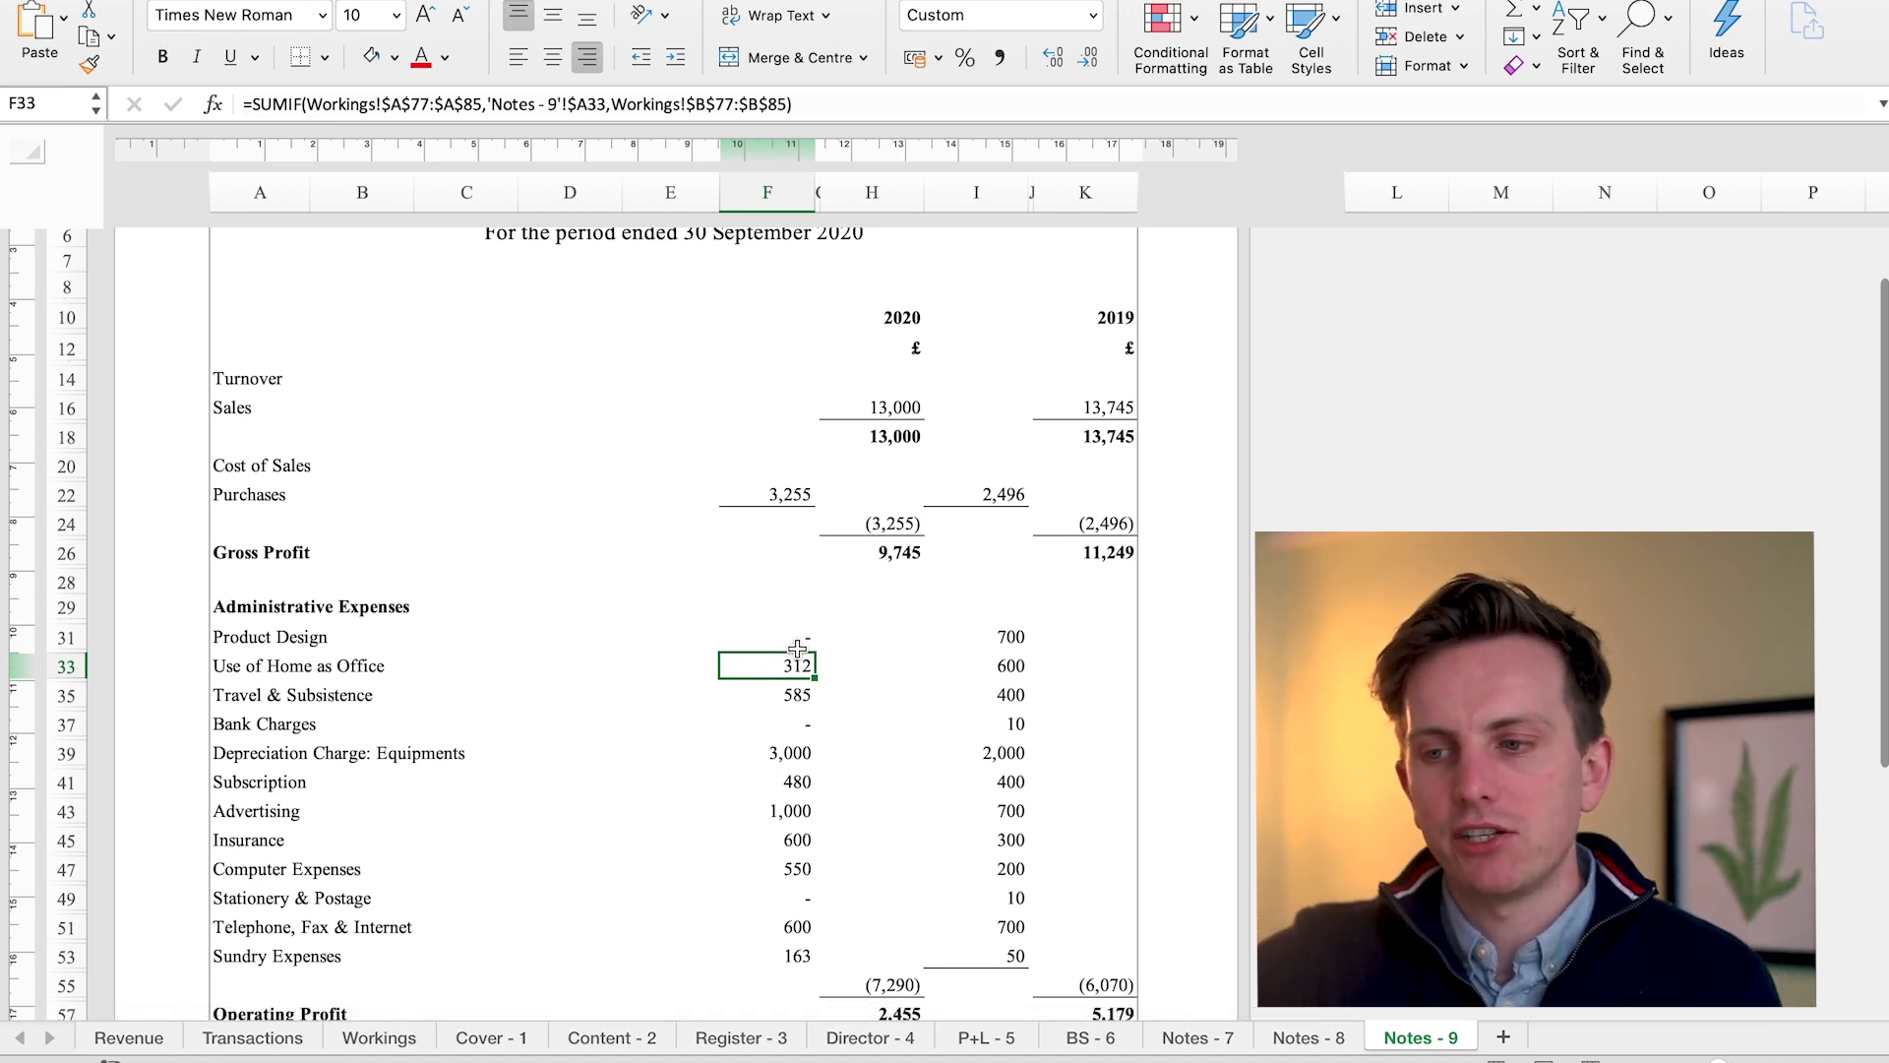
pyautogui.moveTo(797, 622); pyautogui.dragTo(785, 733)
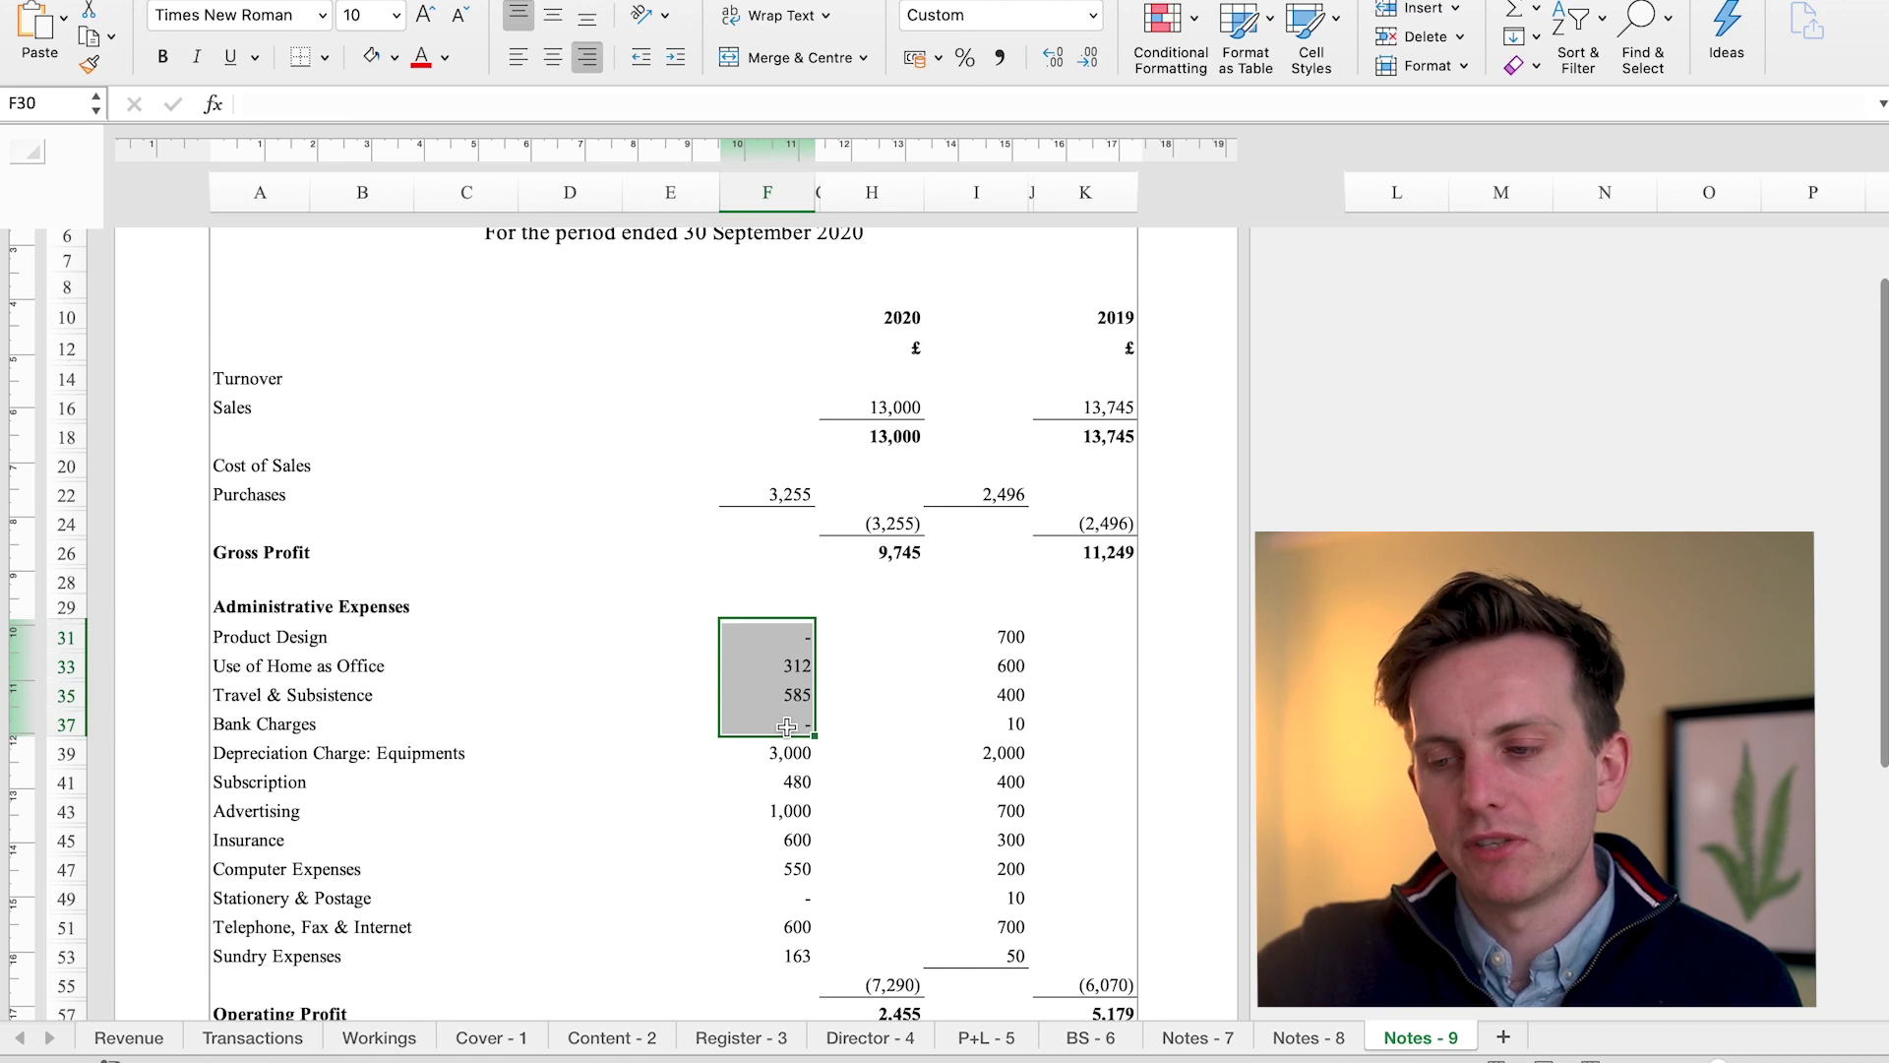
pyautogui.scroll(-3, 787, 802)
pyautogui.moveTo(246, 528); pyautogui.dragTo(242, 765)
pyautogui.click(777, 558)
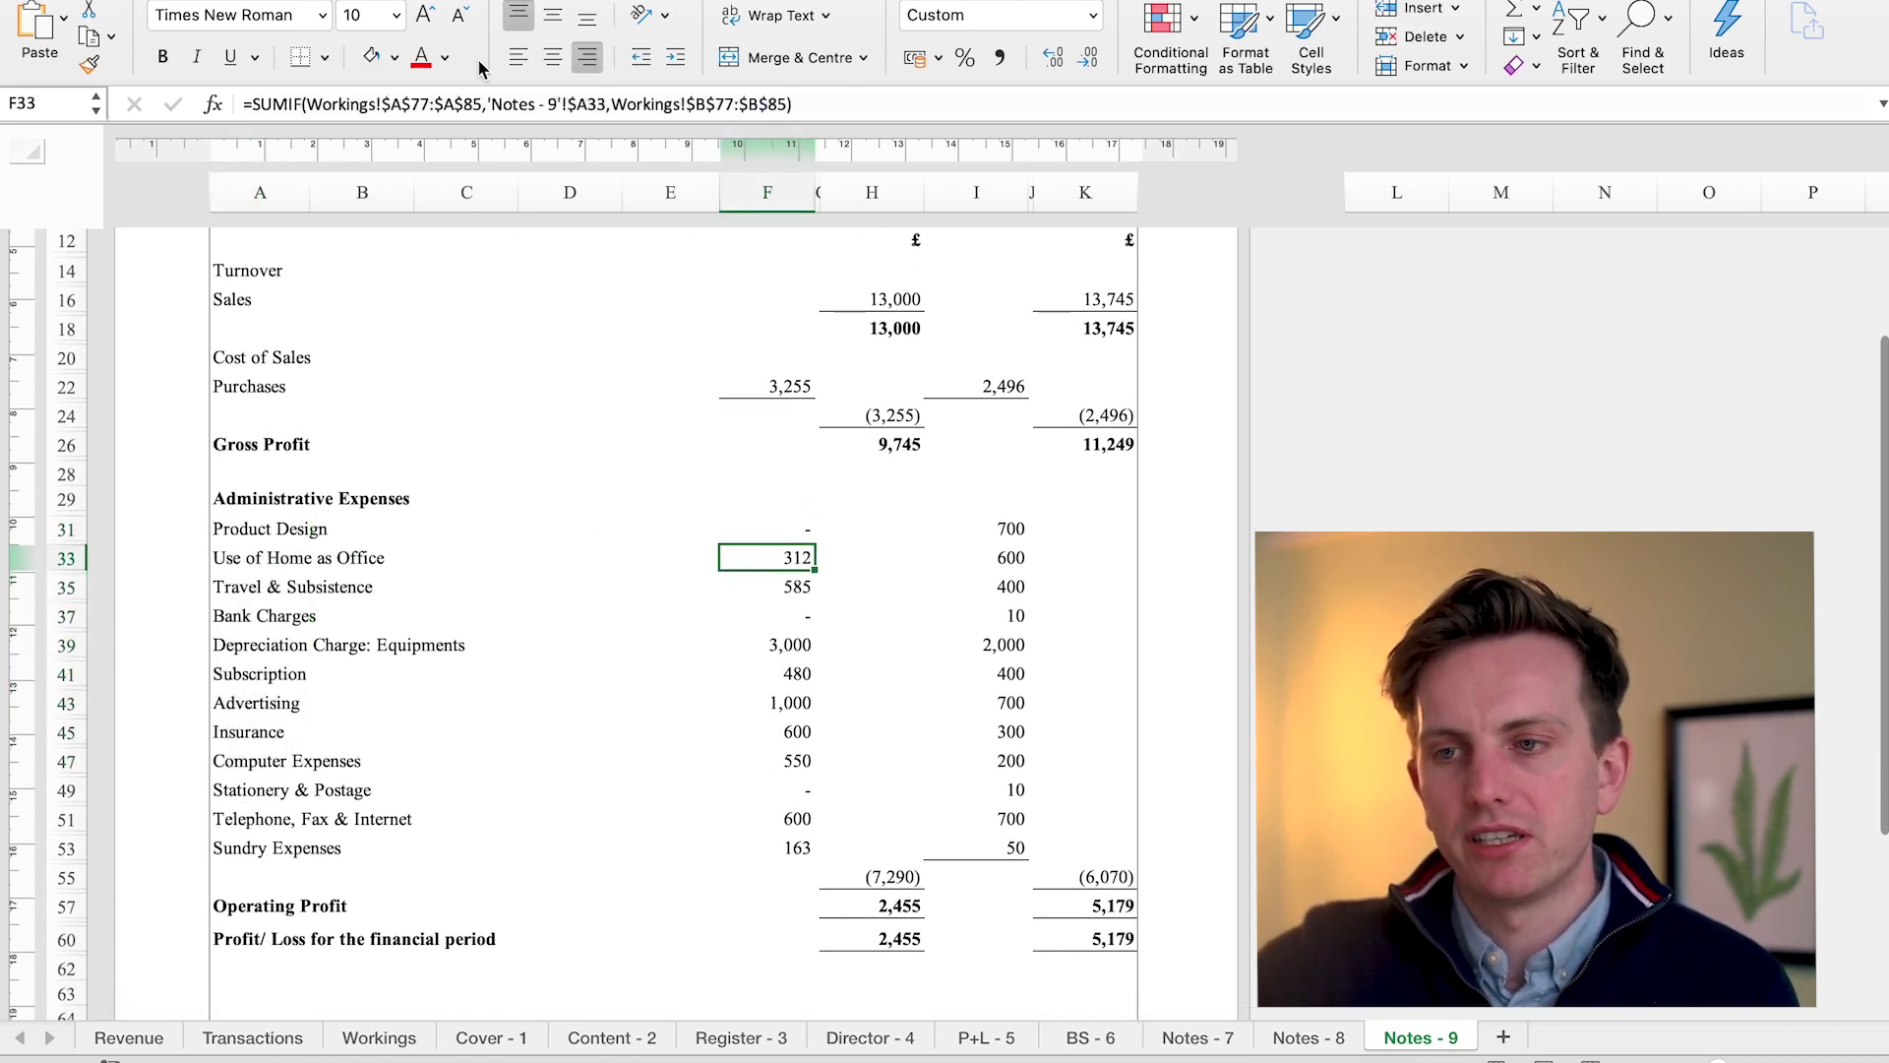
pyautogui.click(522, 1038)
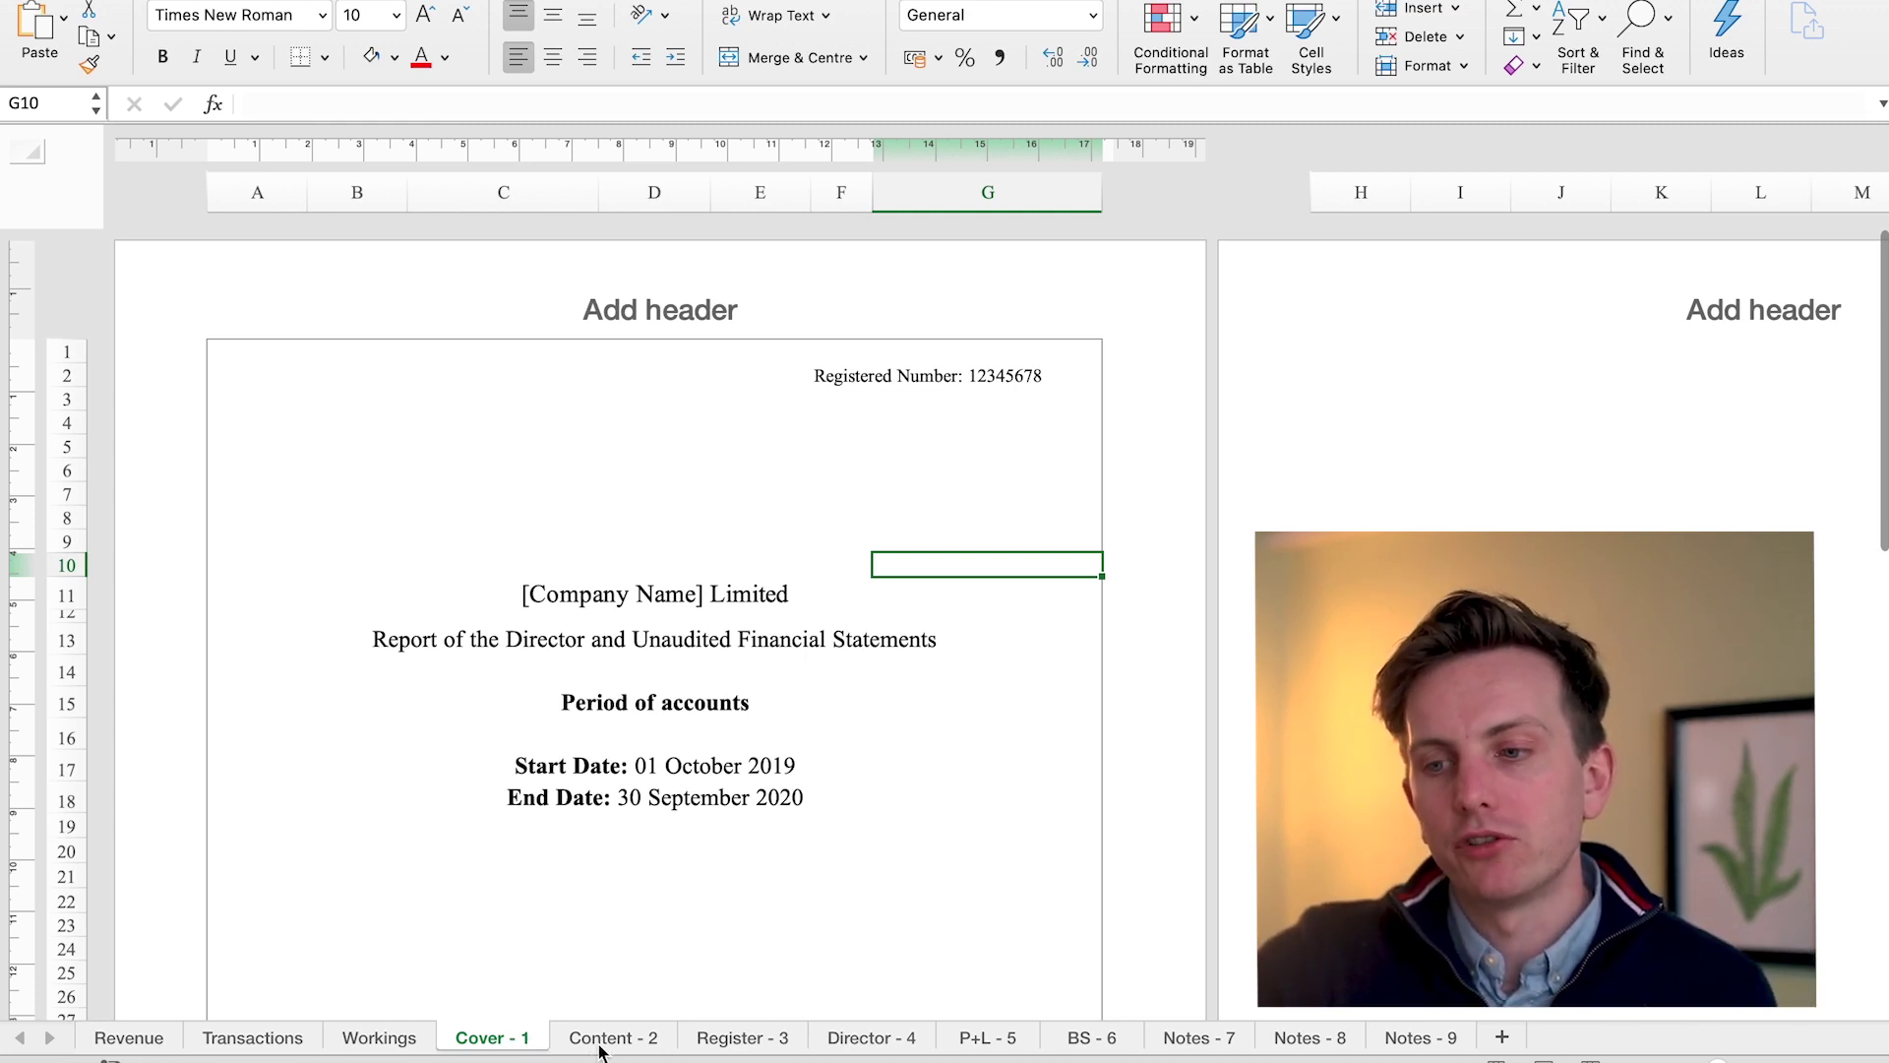
# Pass through Workings and Director - 4 to P+L - 5 and select the 2020 turnover of 13,000
pyautogui.click(366, 1045)
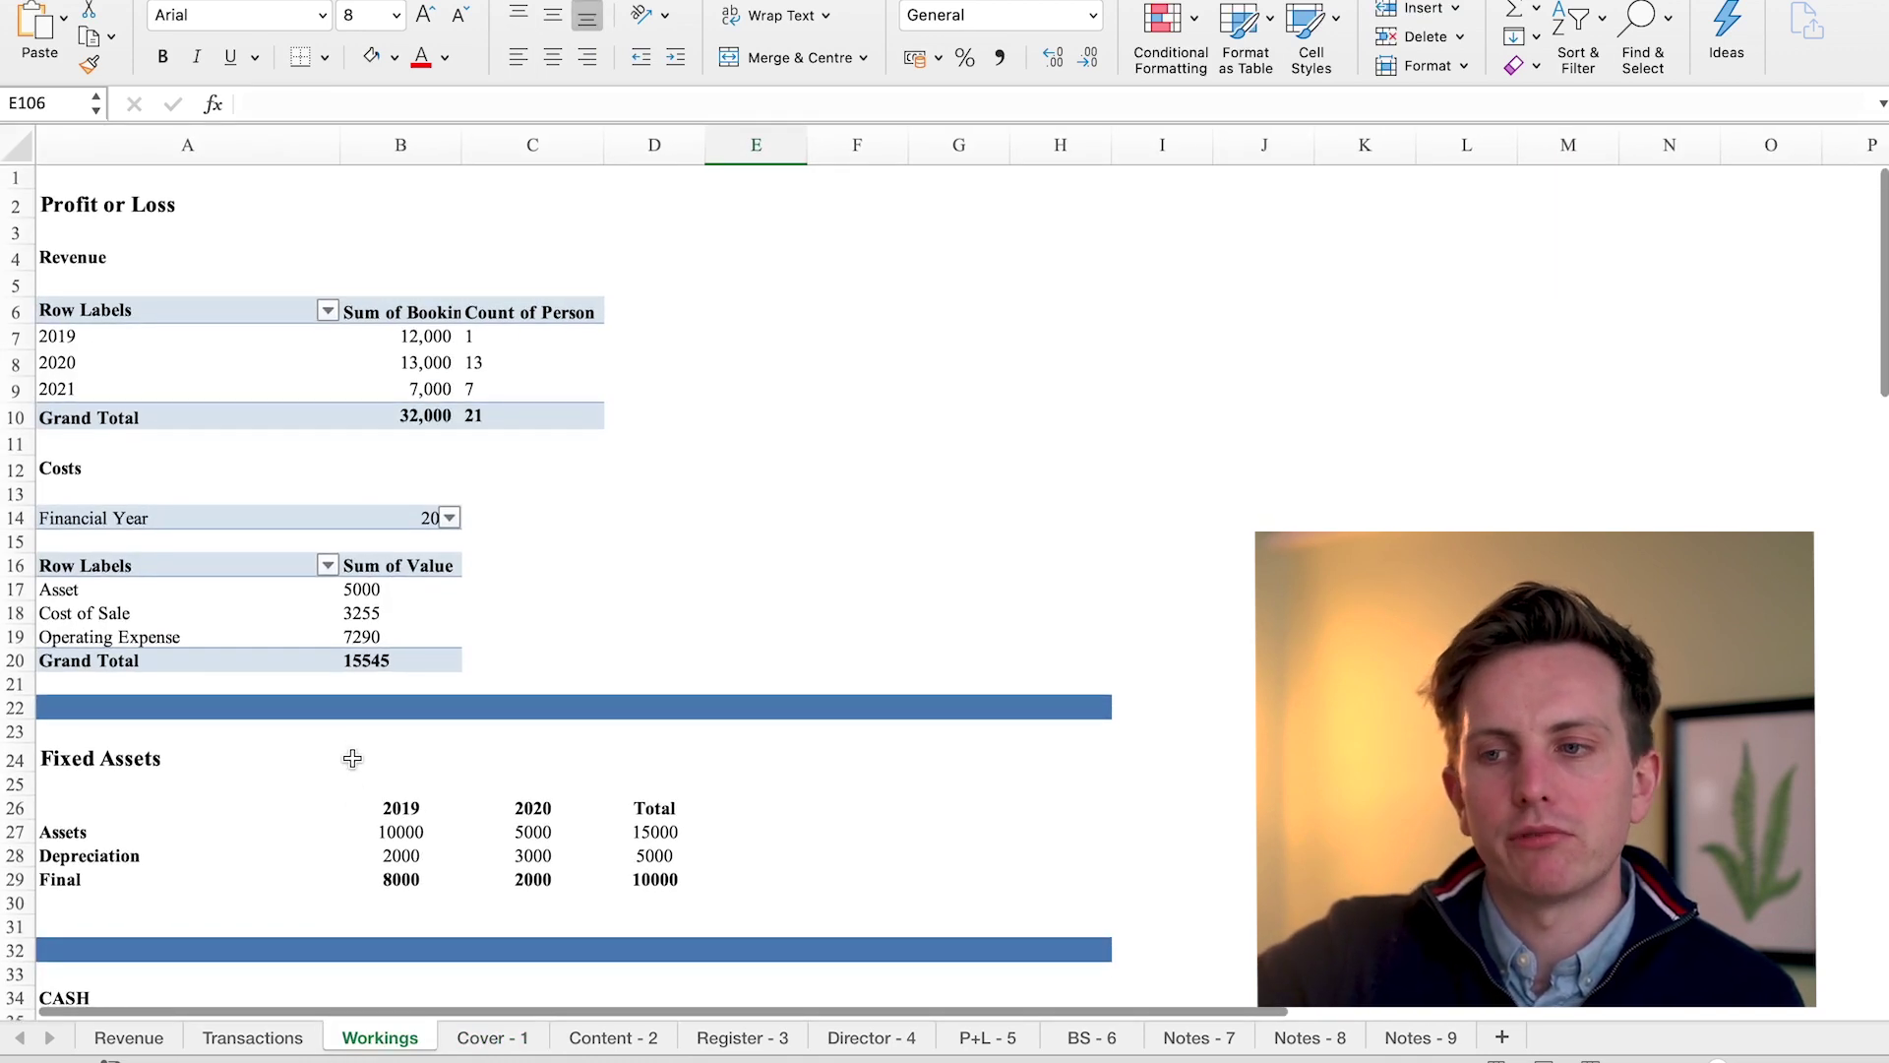
pyautogui.scroll(-3, 352, 757)
pyautogui.scroll(3, 352, 757)
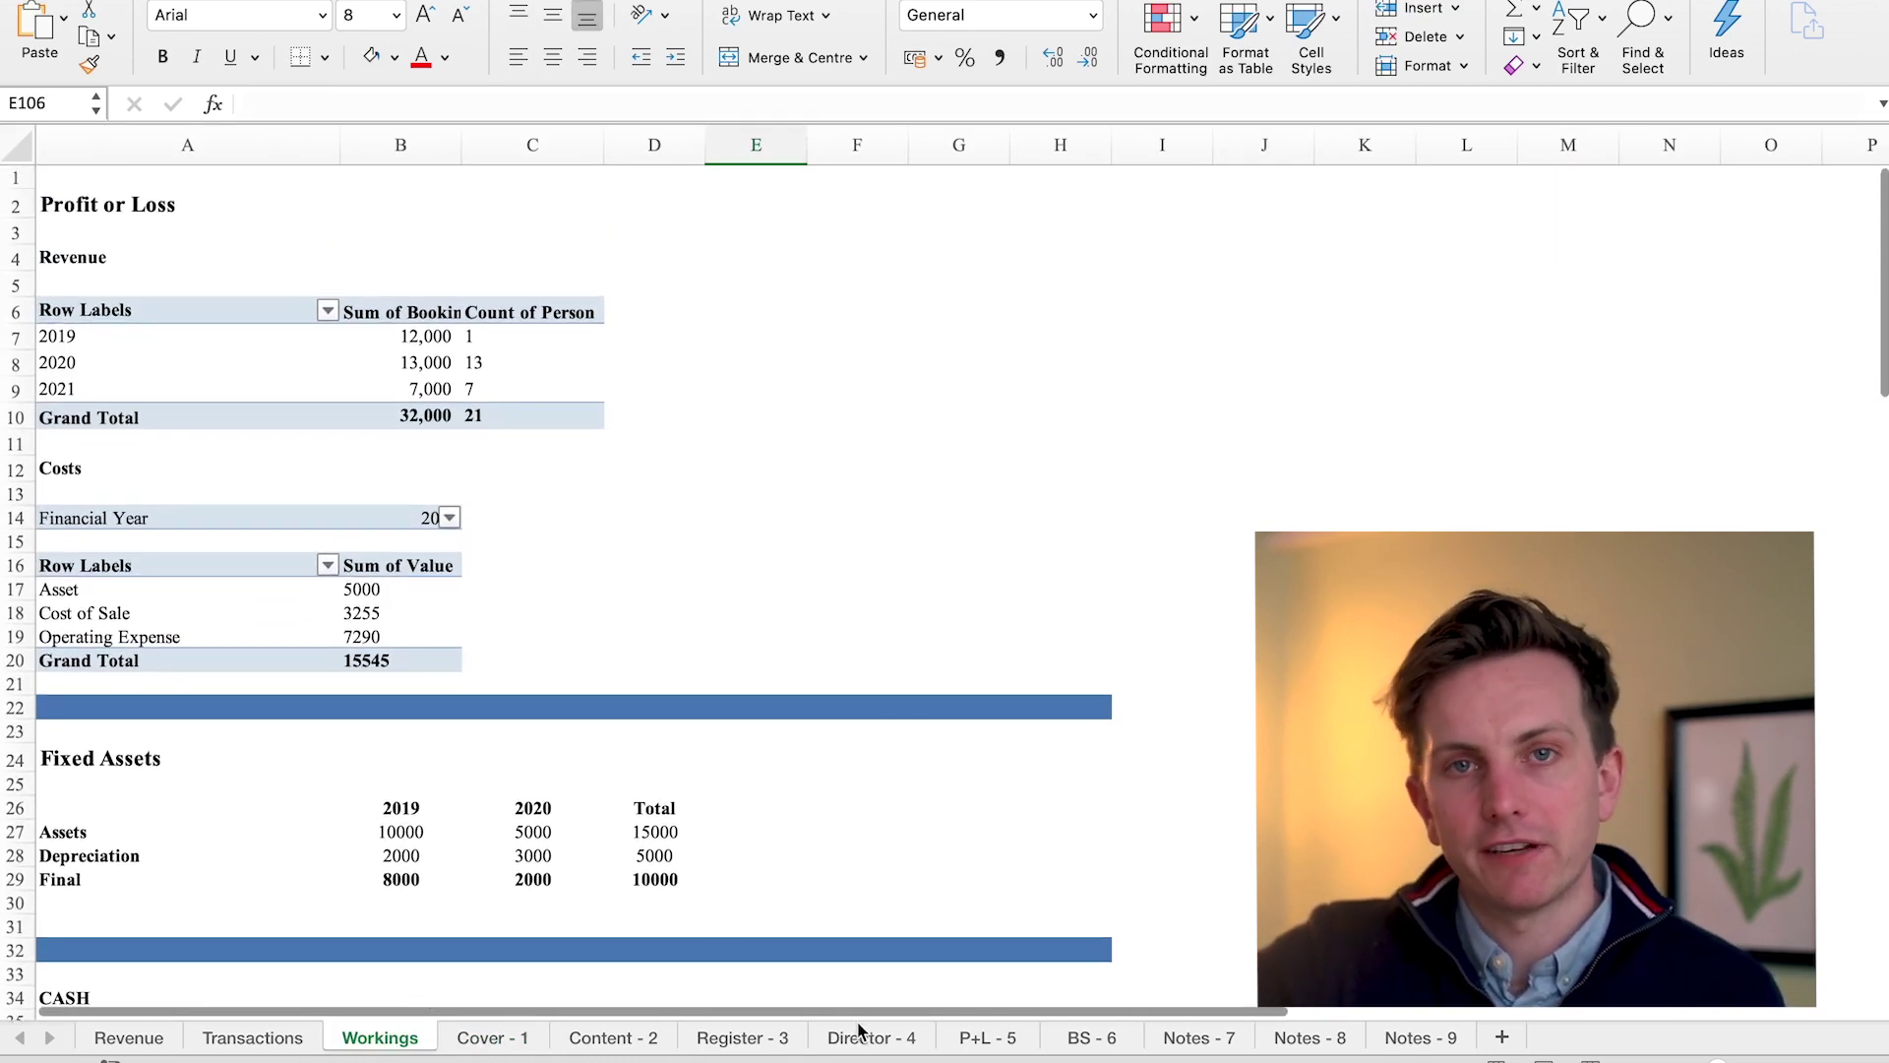
pyautogui.click(870, 1039)
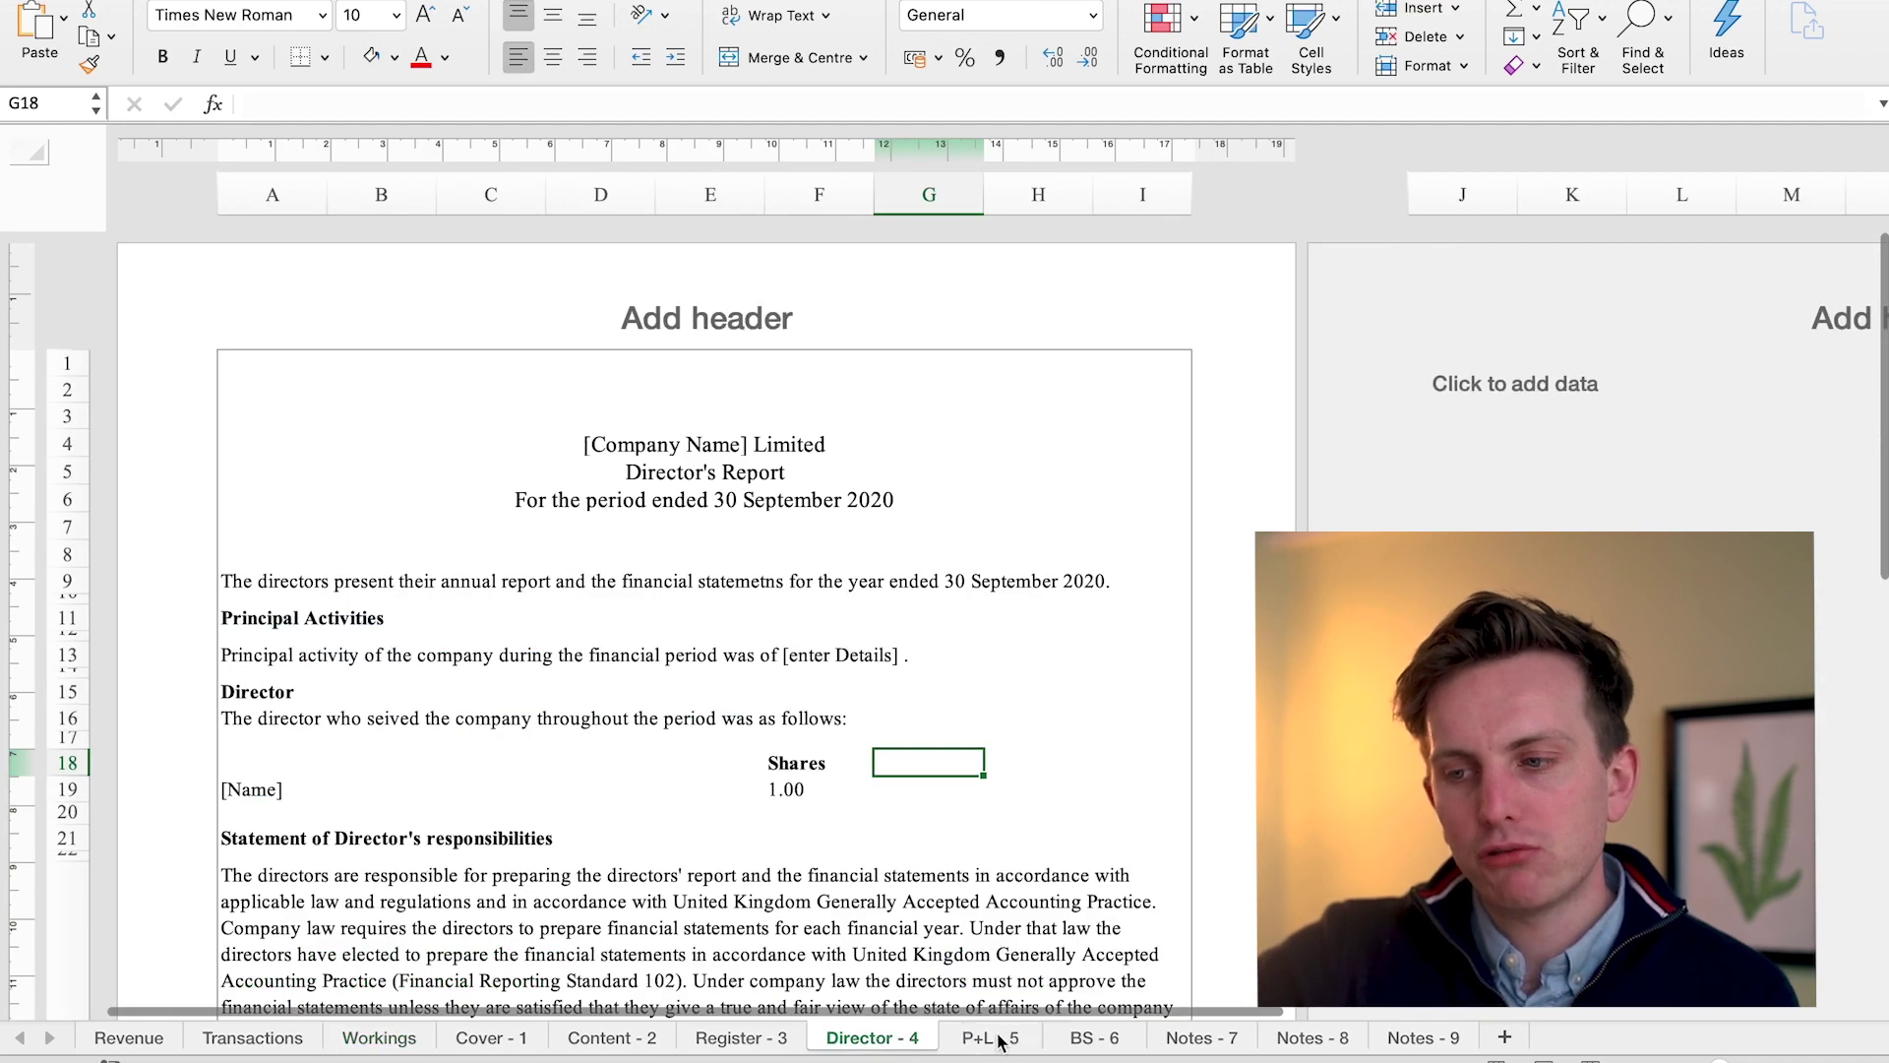
pyautogui.click(992, 1037)
pyautogui.click(996, 653)
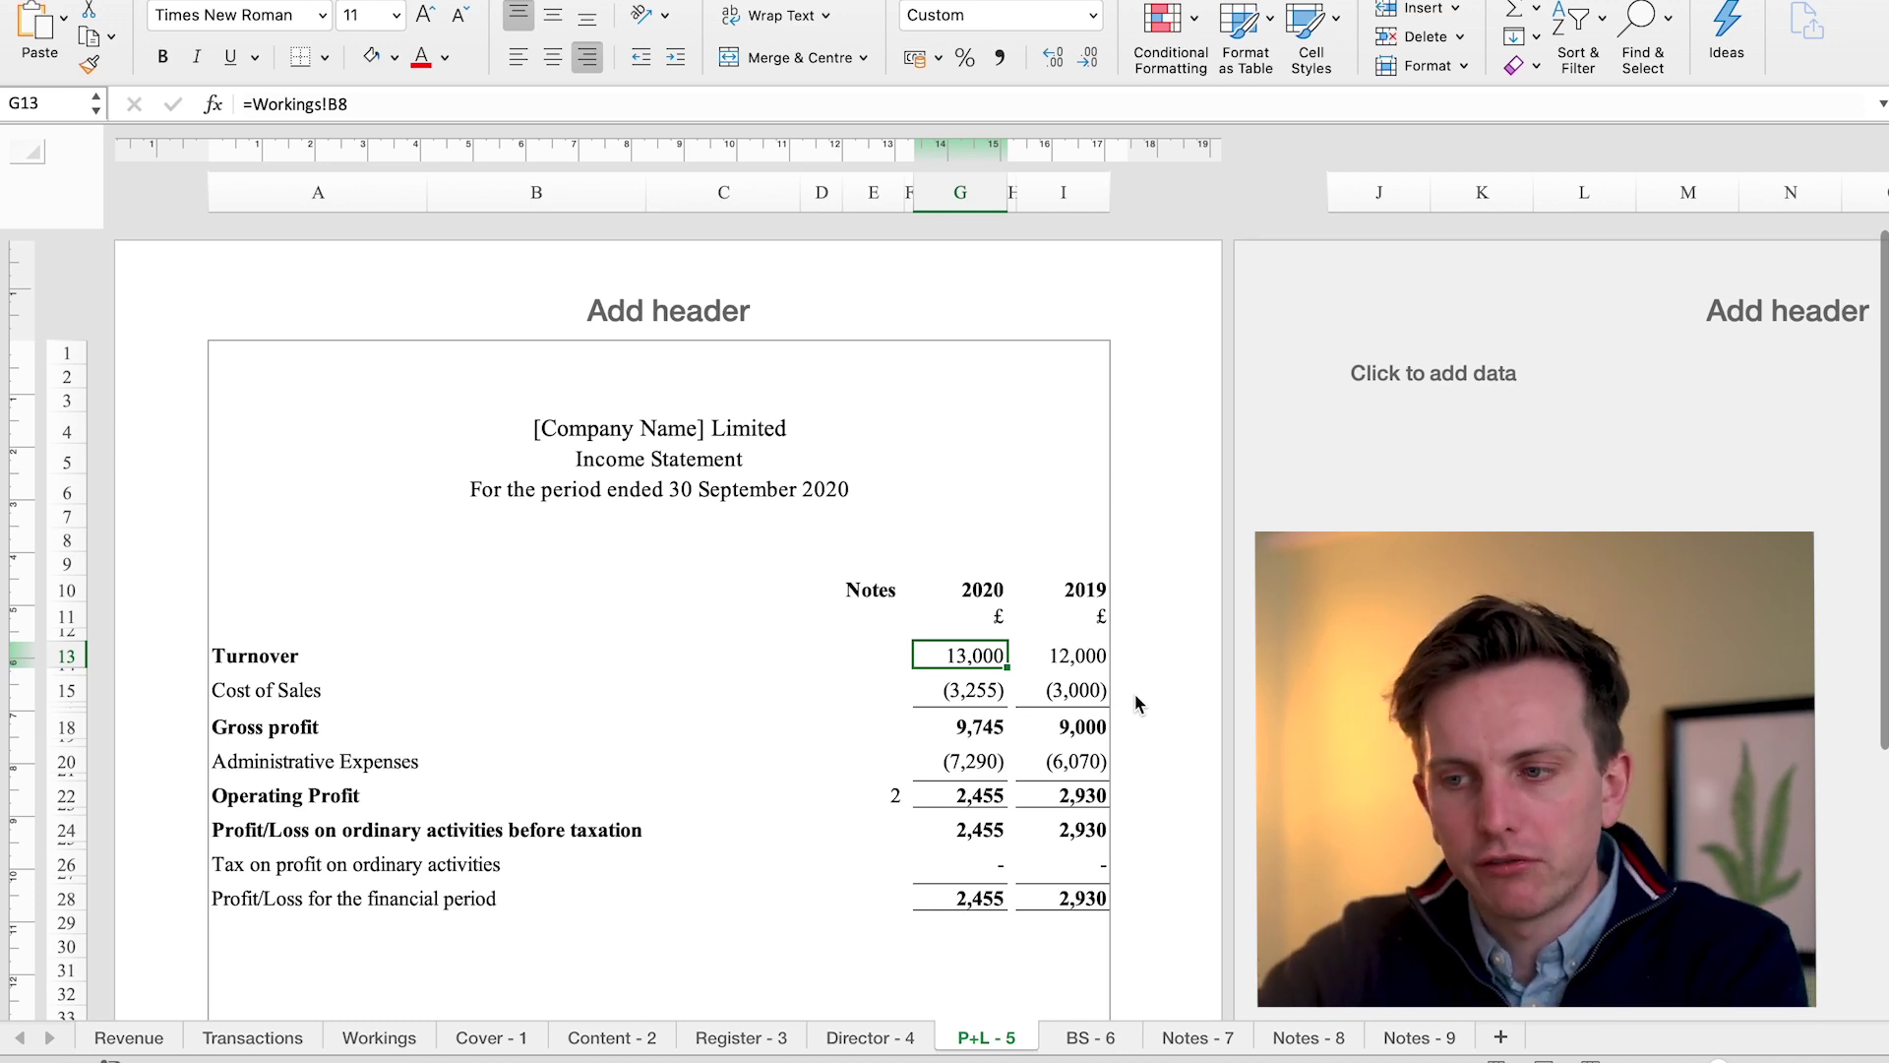
# Trace the 2020 turnover to its Workings source, then select the 2020 Cost of Sales figure
pyautogui.hotkey('ctrl', '[')
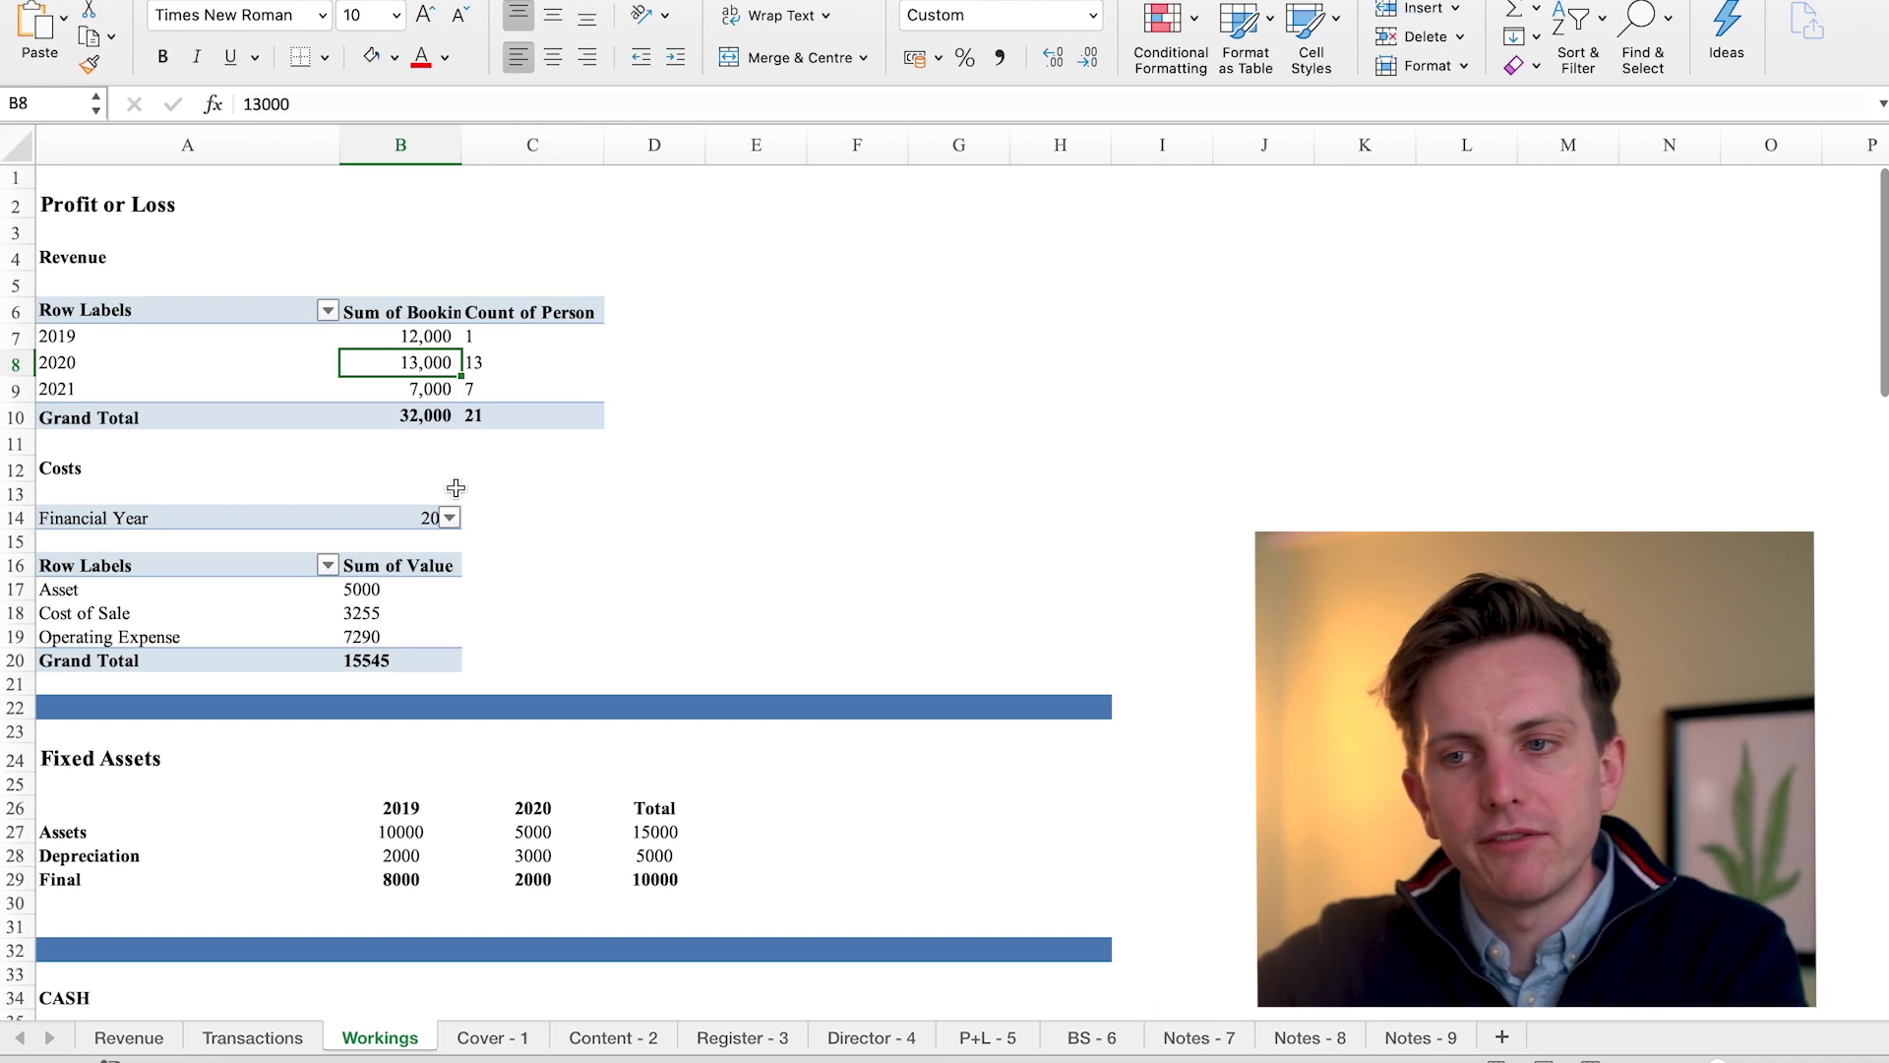
pyautogui.click(978, 1037)
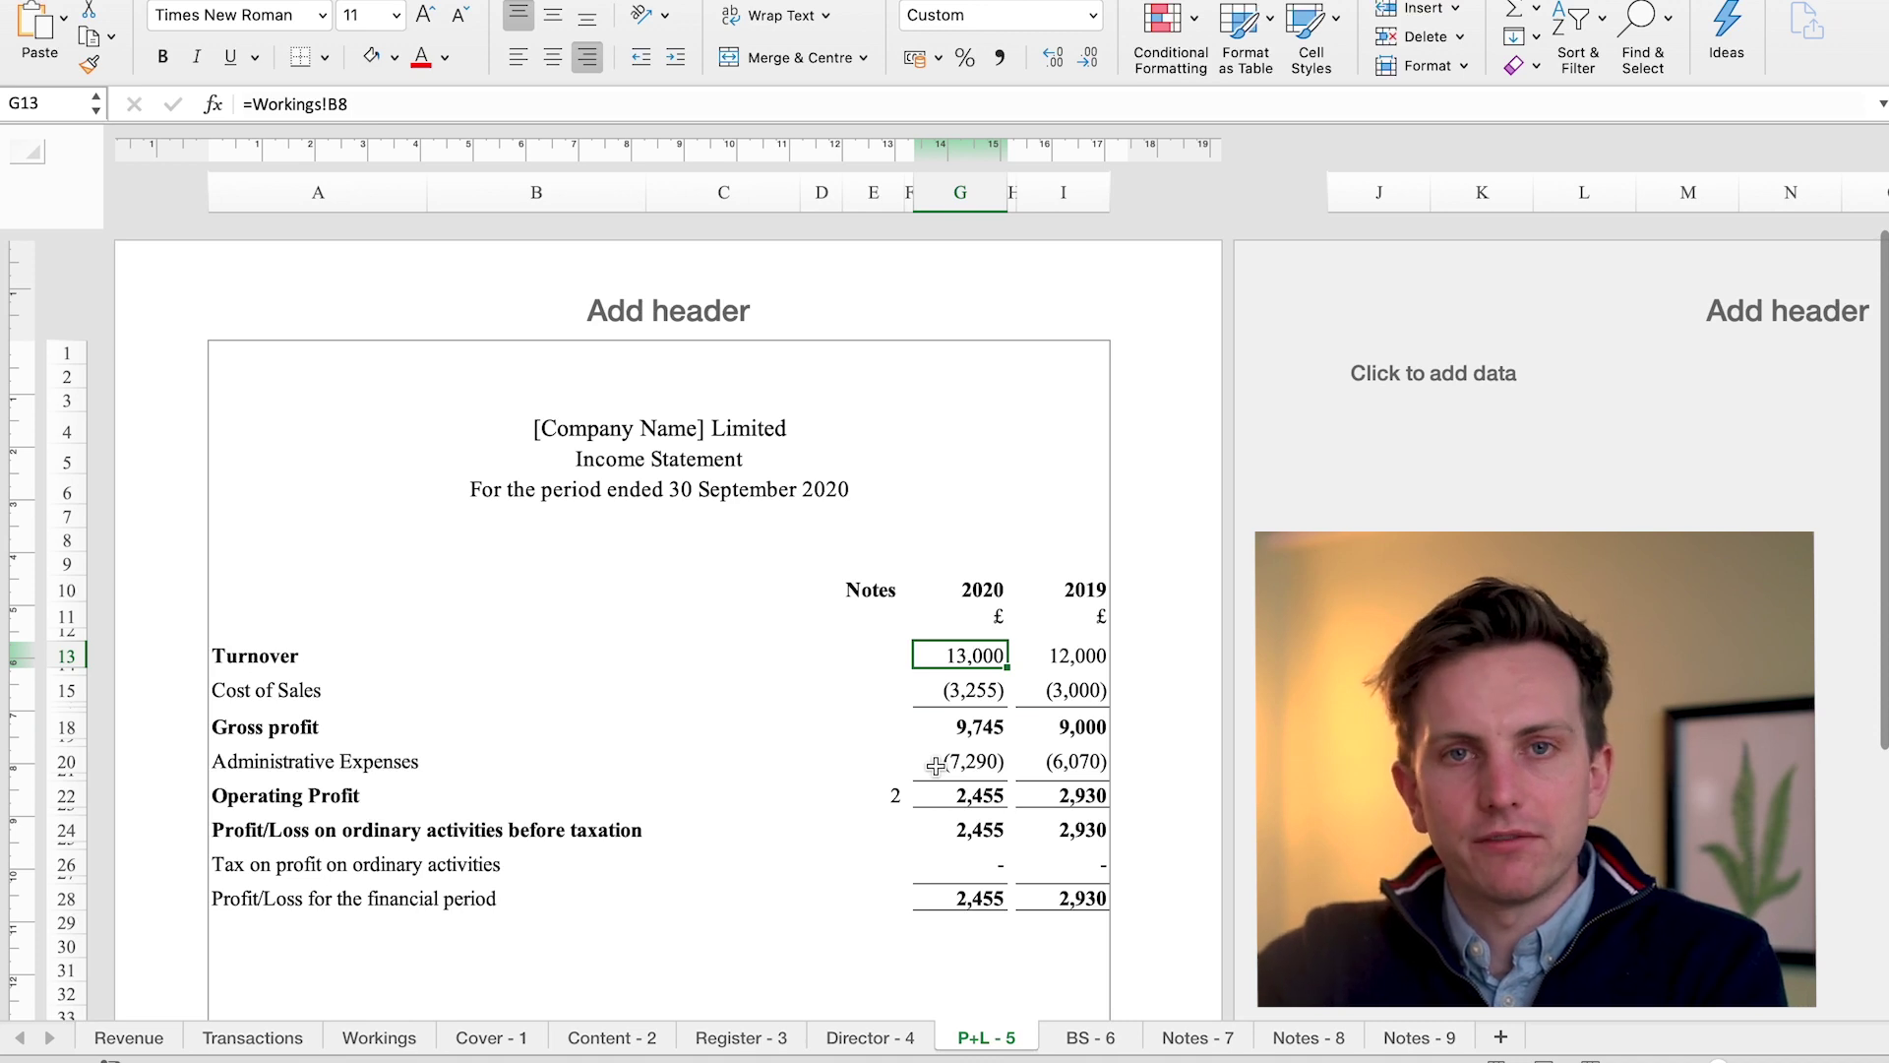
pyautogui.click(970, 686)
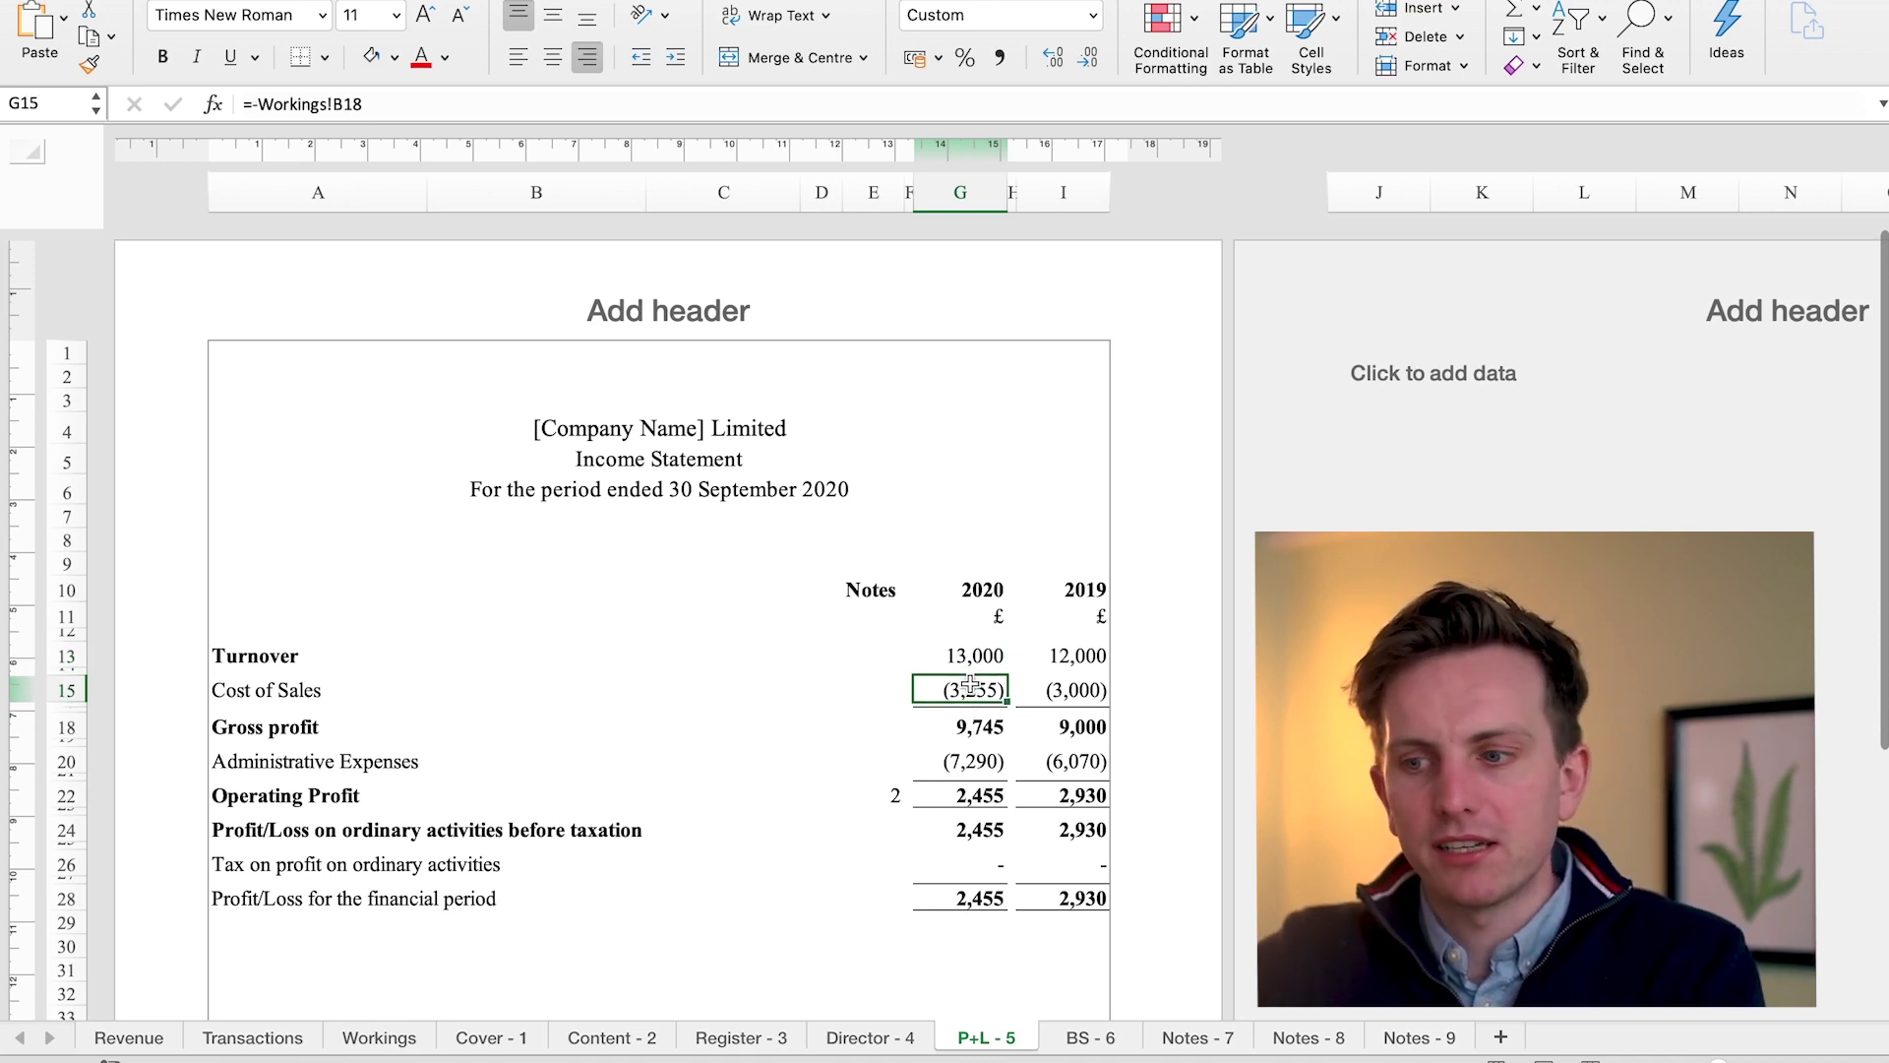
# Check the Transactions sheet's Cost of Sale and Operating Expense categories, then view the Workings pivots
pyautogui.click(252, 1037)
pyautogui.scroll(3, 437, 548)
pyautogui.scroll(15, 436, 548)
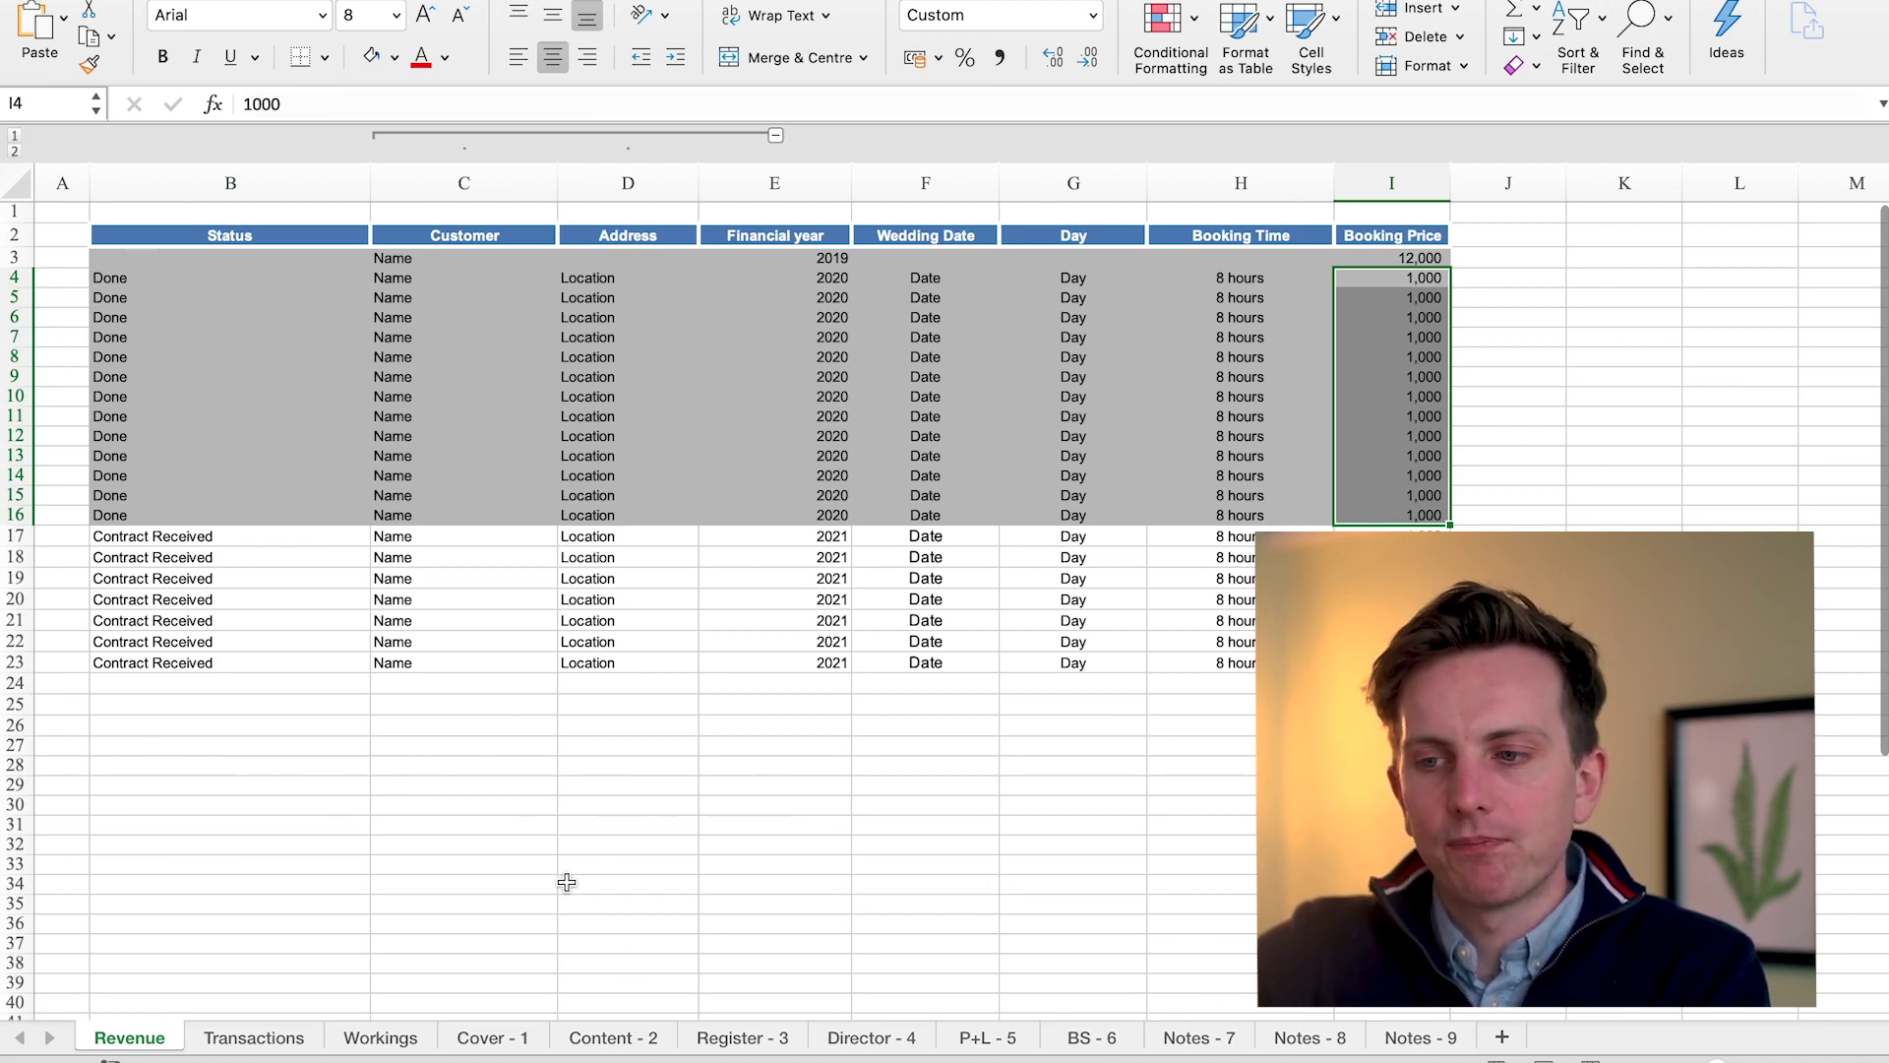
pyautogui.click(254, 1037)
pyautogui.click(767, 292)
pyautogui.click(770, 516)
pyautogui.click(782, 768)
pyautogui.click(383, 1037)
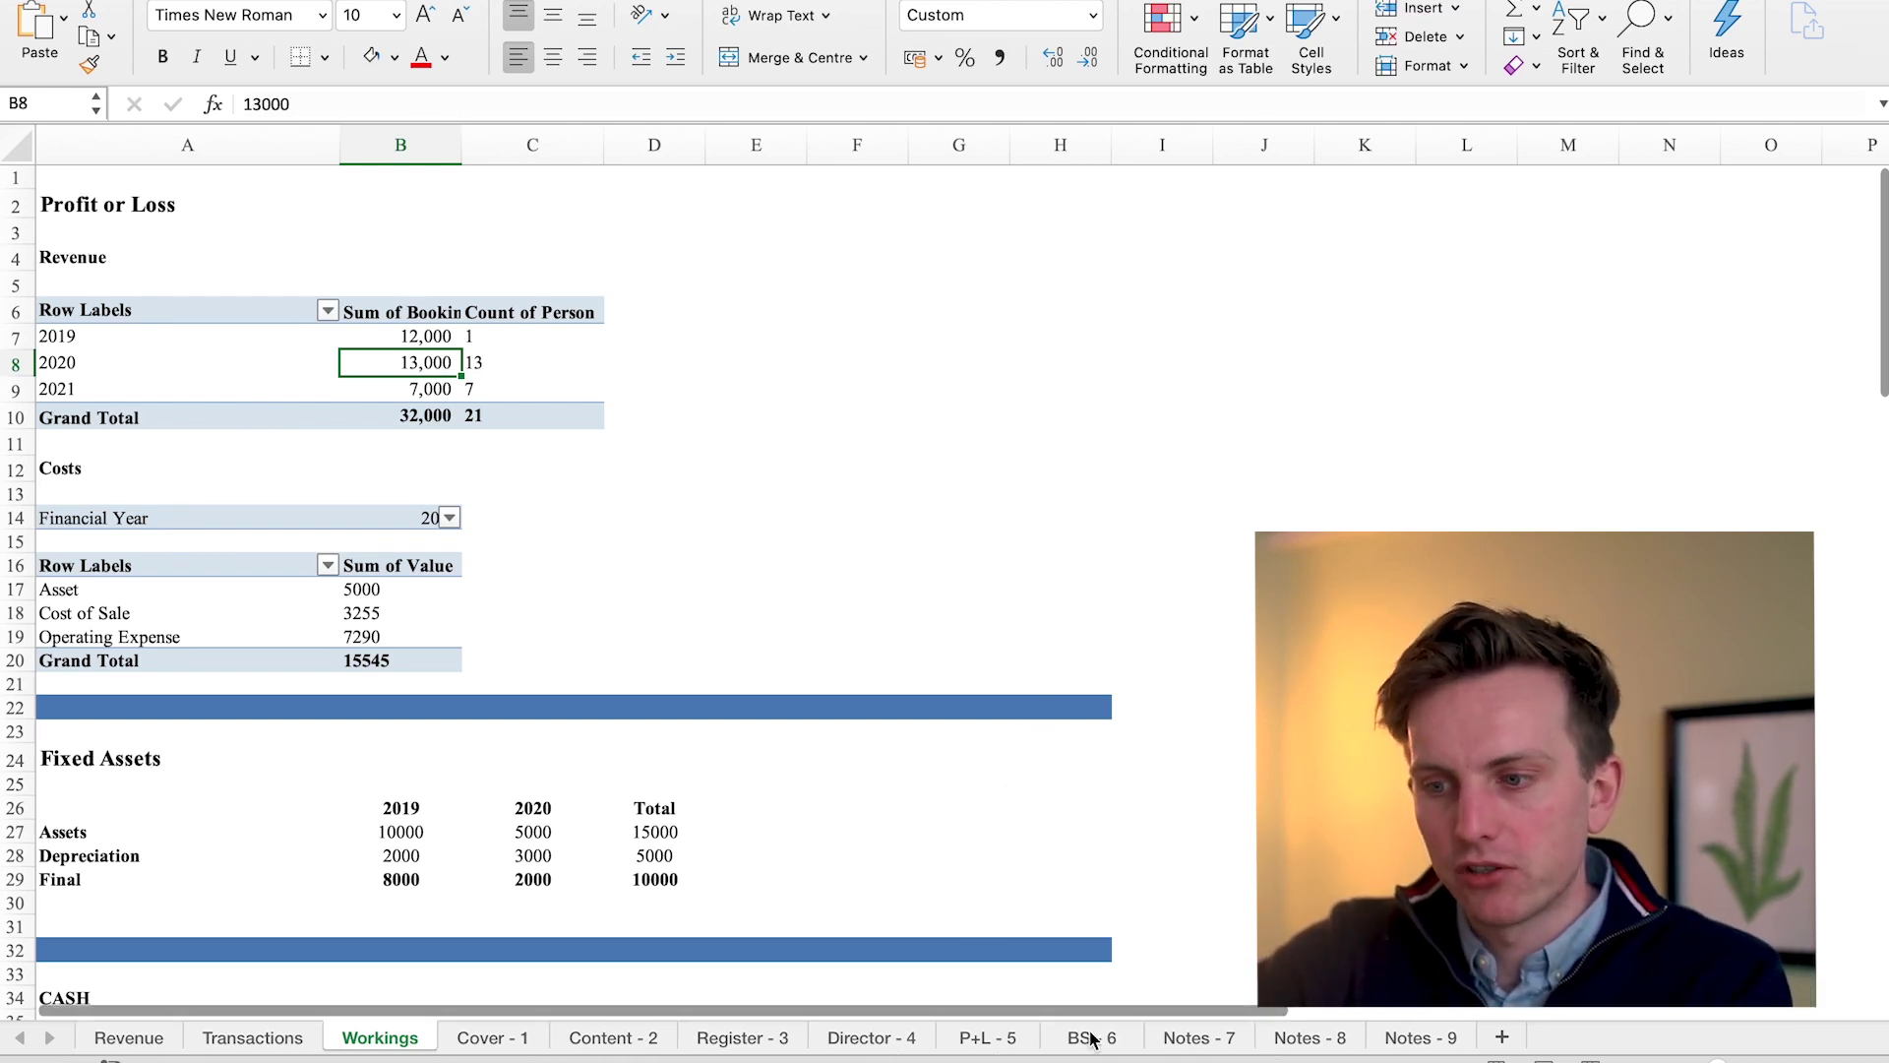
# Trace the 2020 Administrative Expenses on P+L - 5 to the Workings Operating Expense pivot total
pyautogui.click(986, 1038)
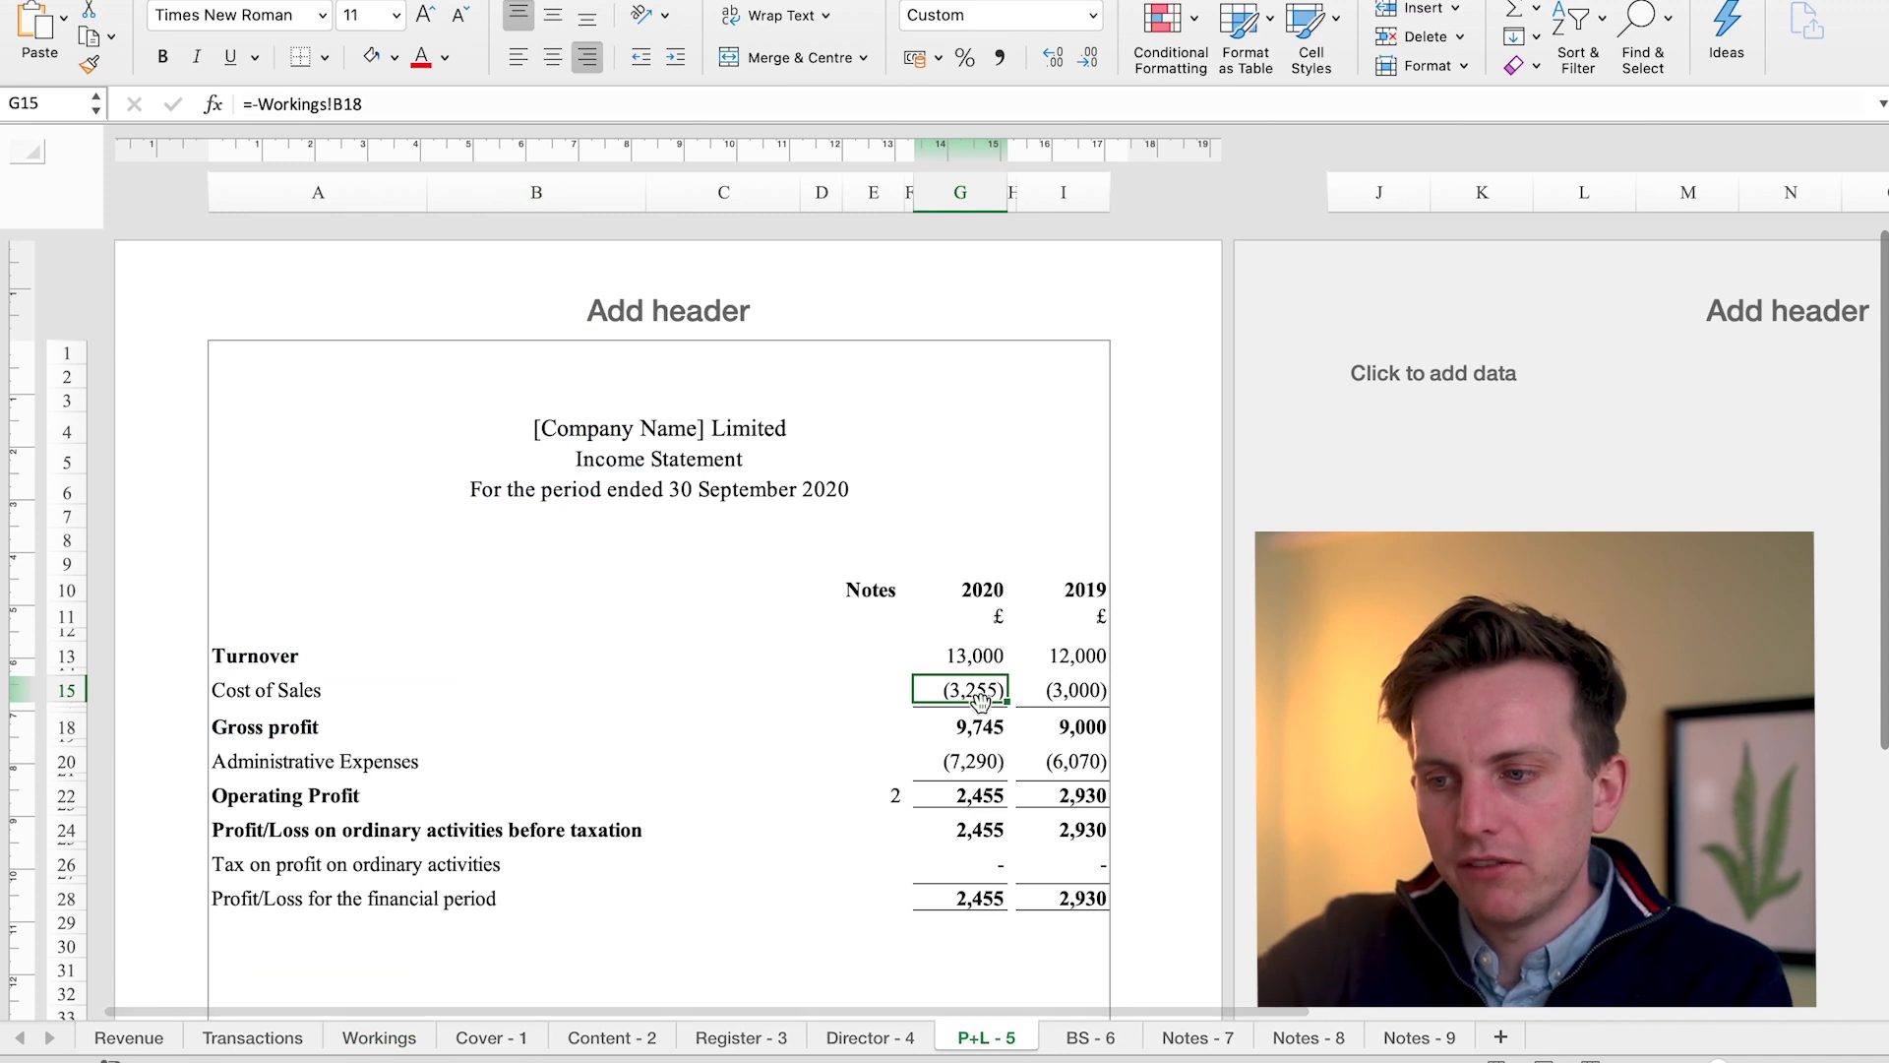
pyautogui.click(982, 757)
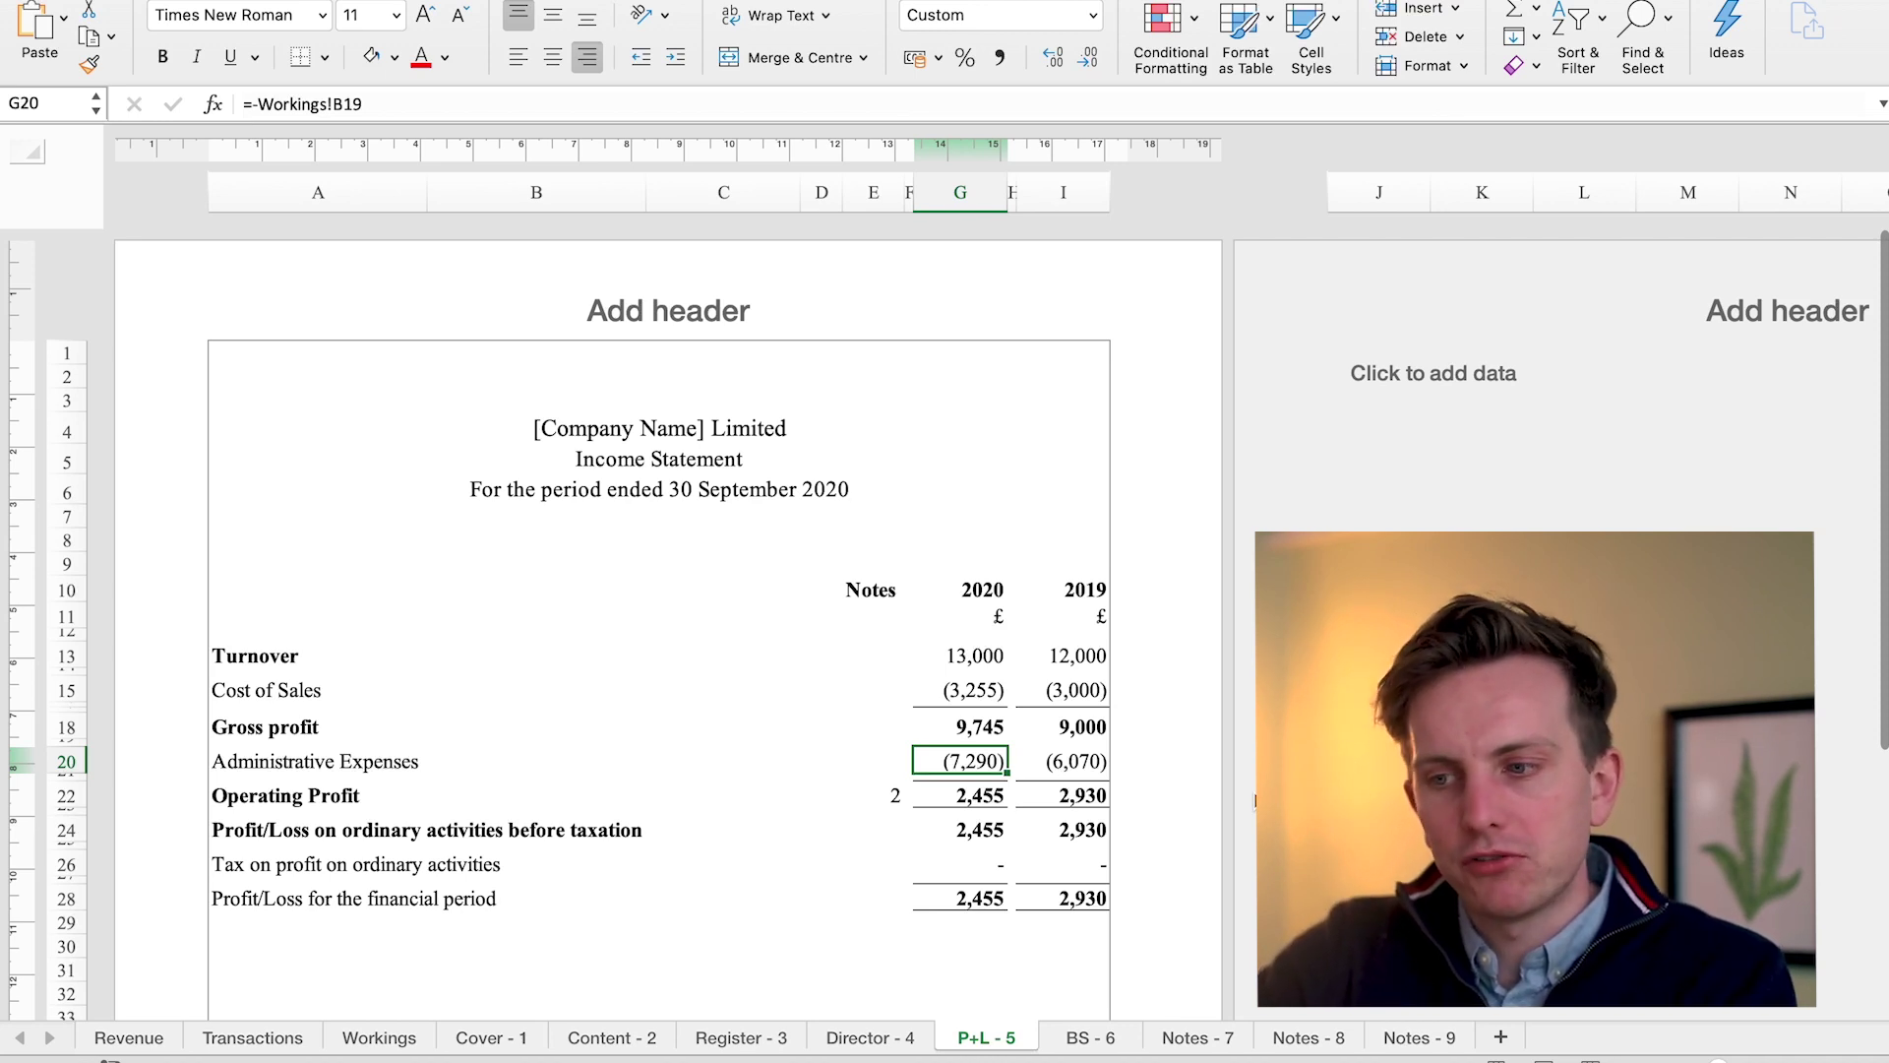
pyautogui.hotkey('ctrl', '[')
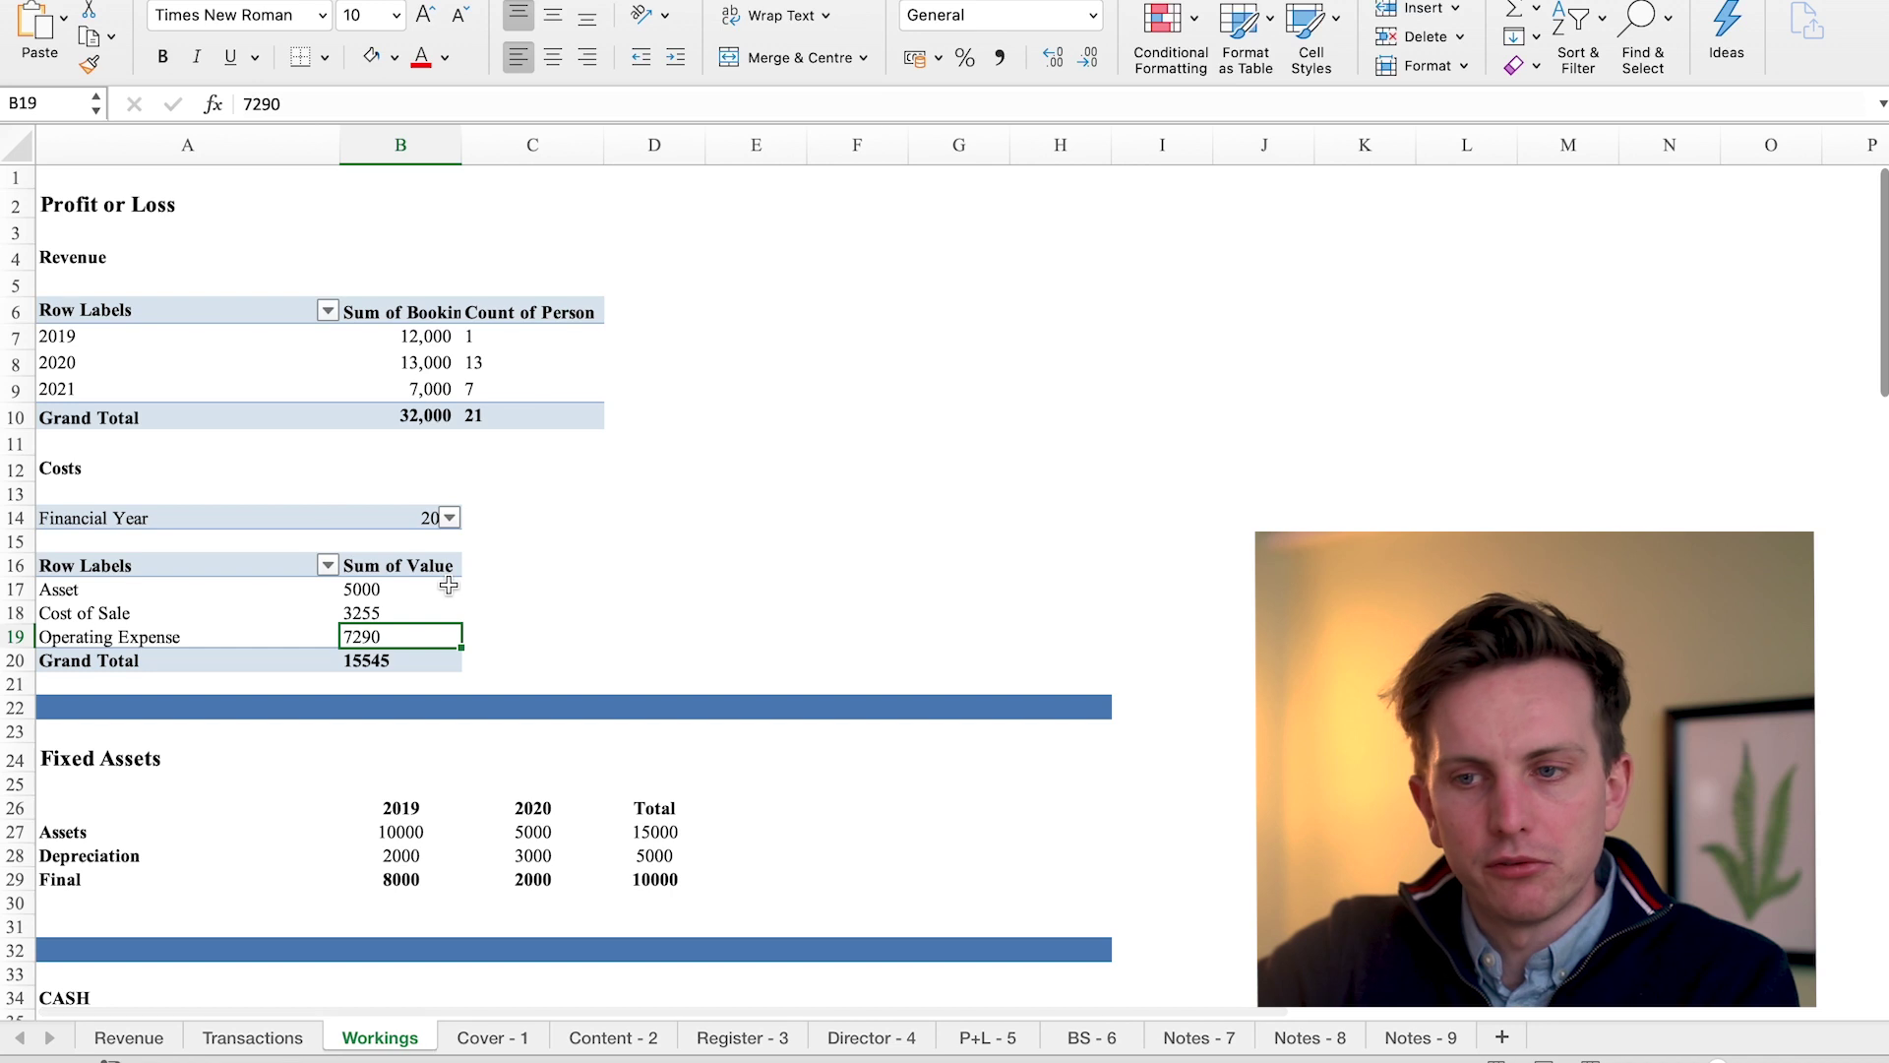
pyautogui.scroll(-2, 438, 588)
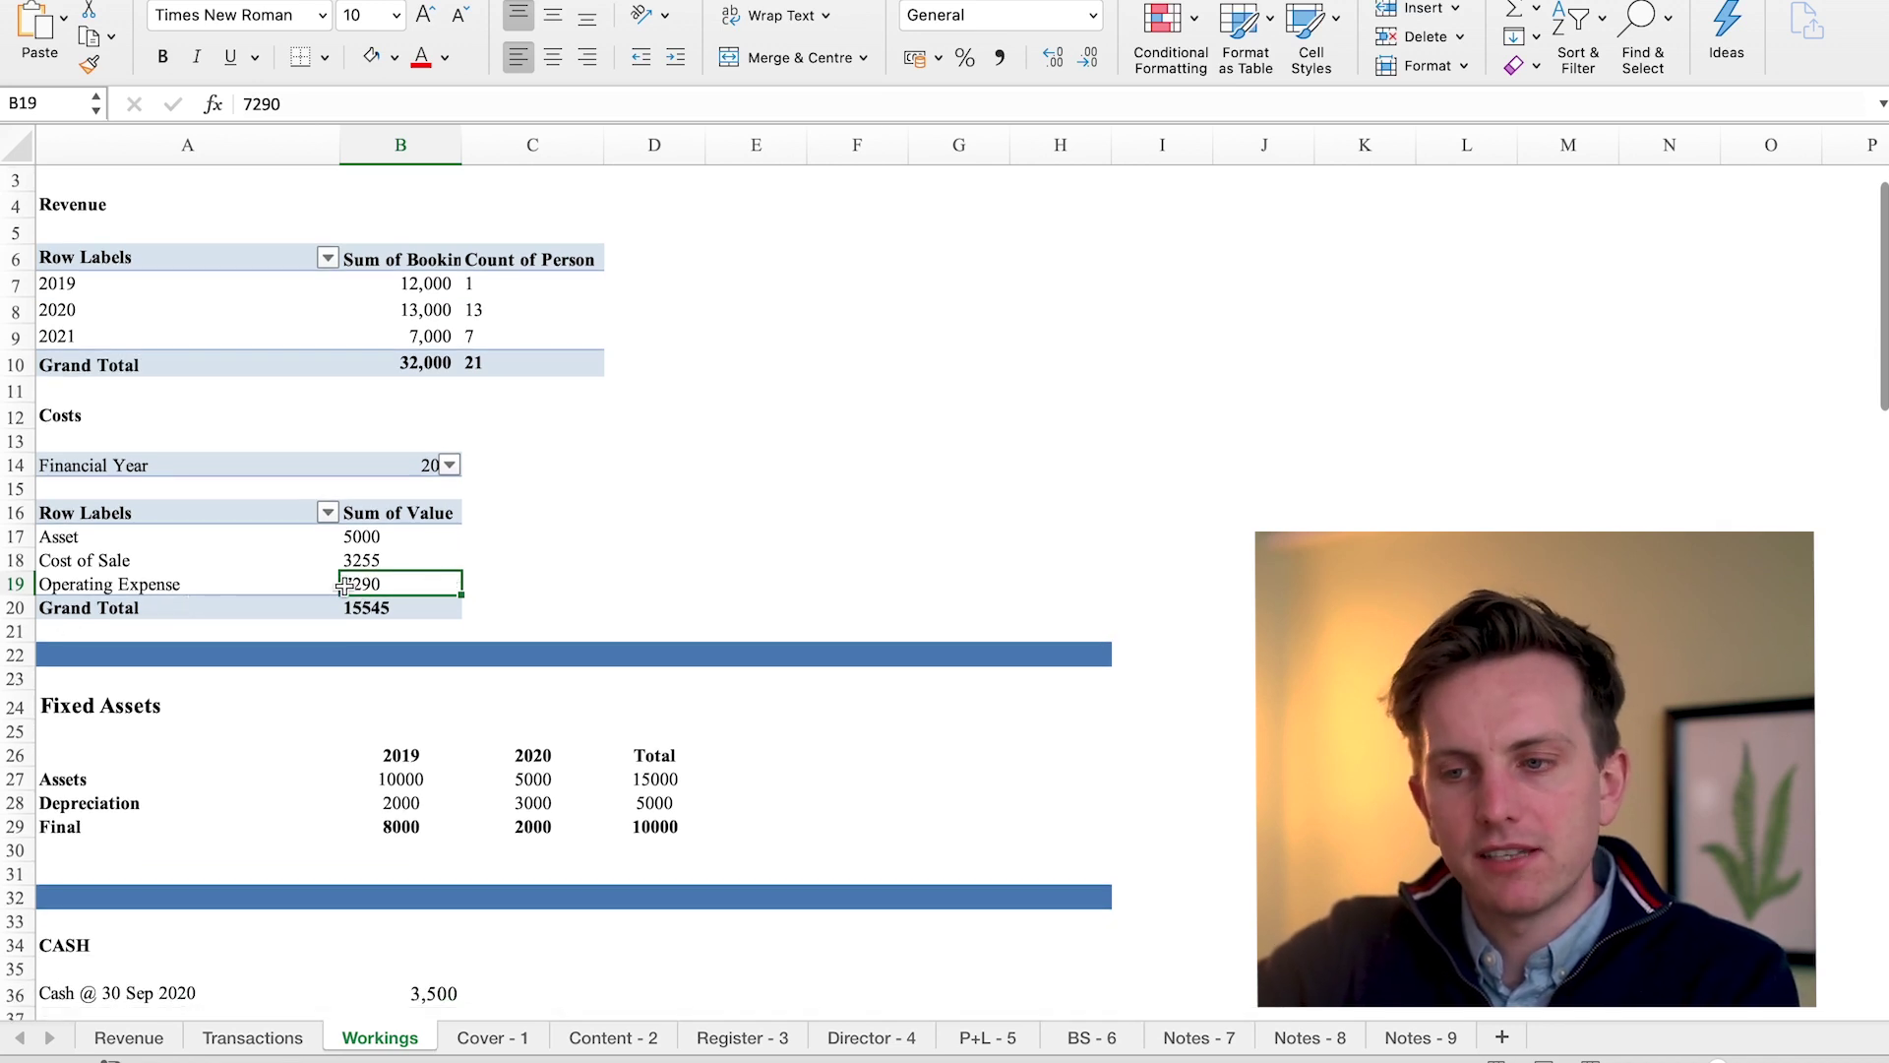
pyautogui.click(171, 585)
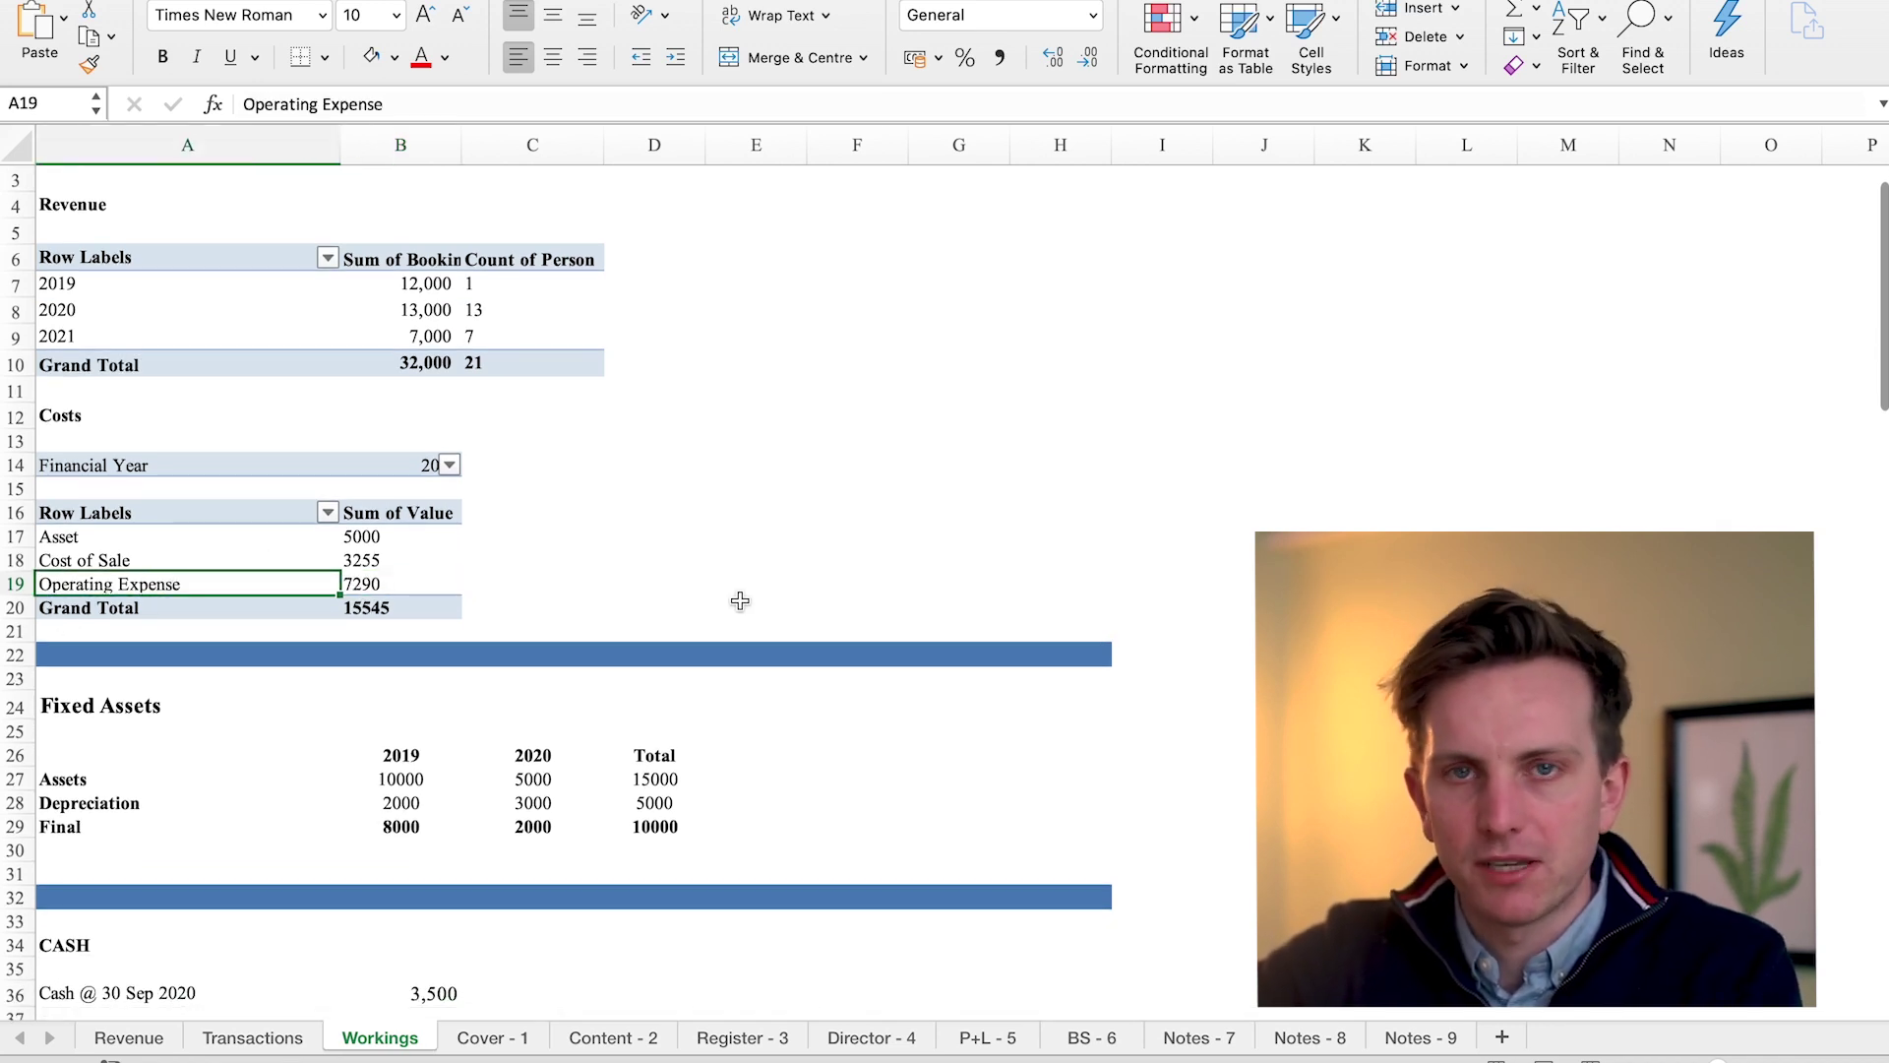
# Return to P+L - 5 and select the 2020 Turnover figure
pyautogui.scroll(-3, 740, 600)
pyautogui.scroll(-5, 740, 600)
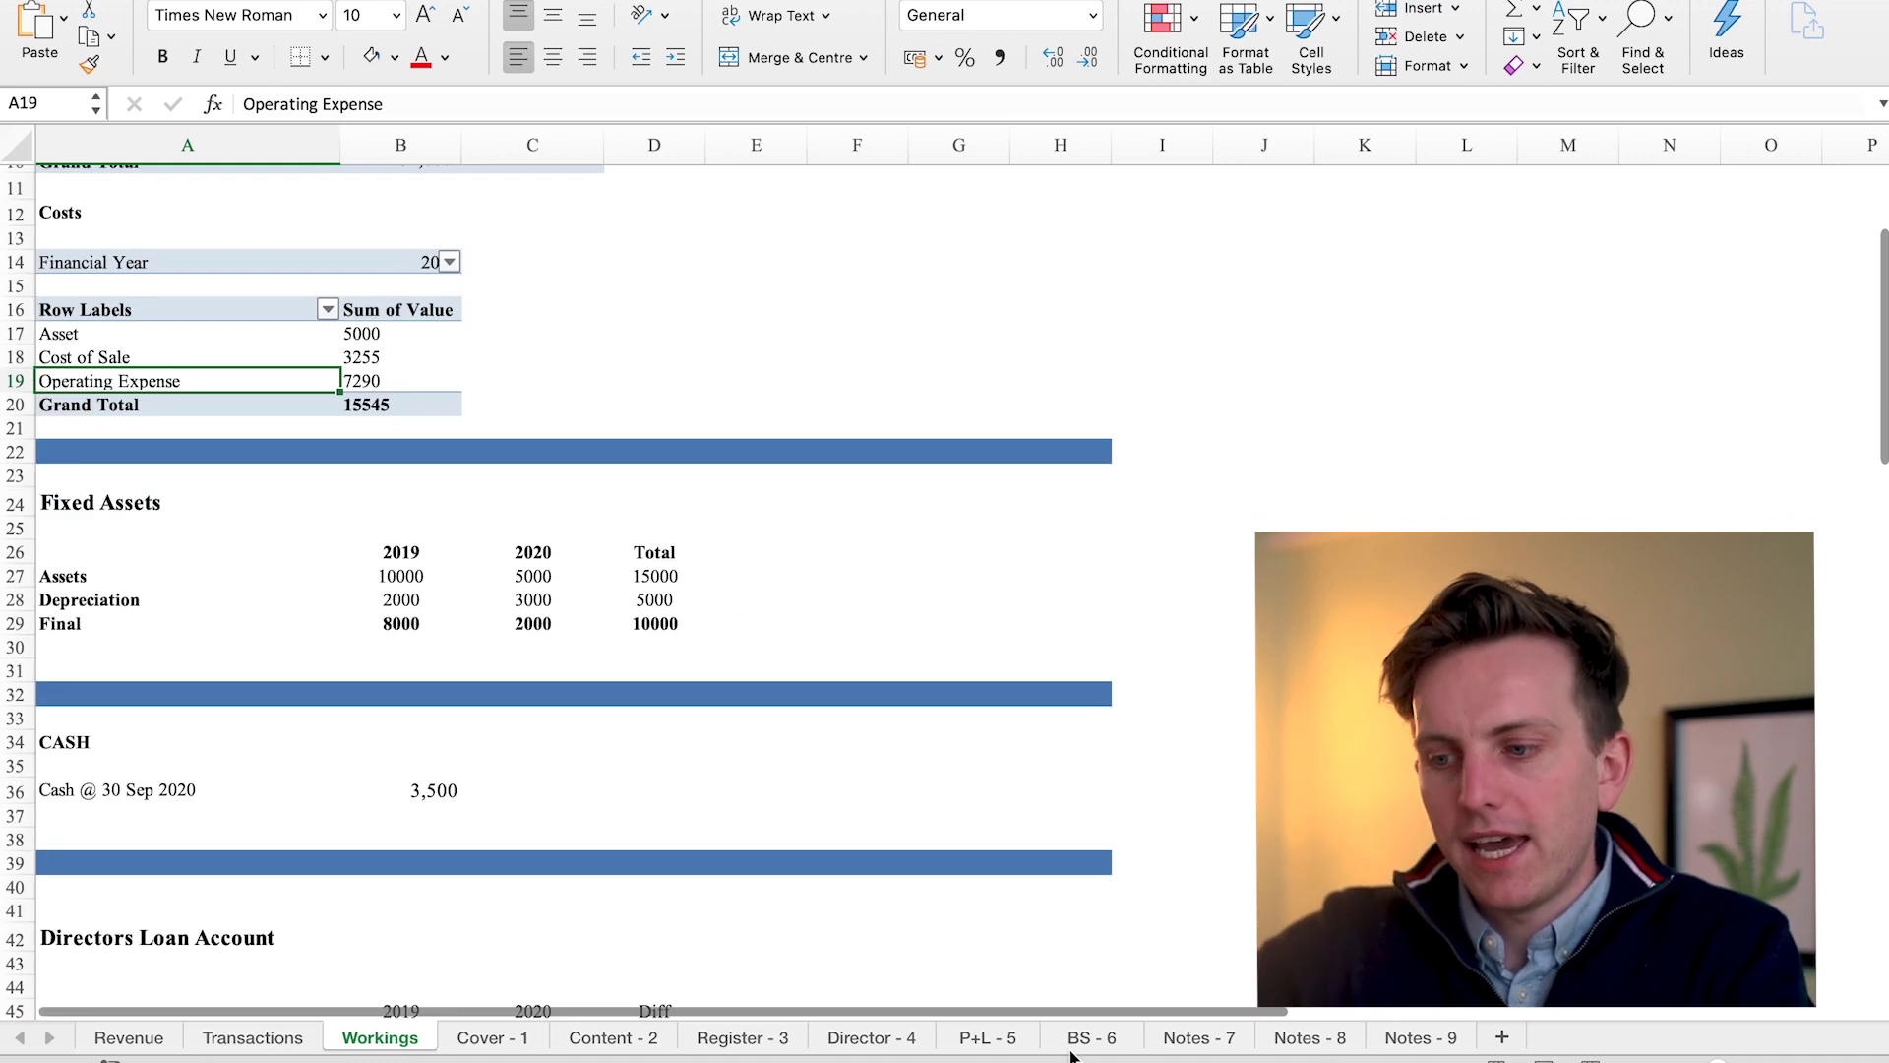
pyautogui.click(1018, 1041)
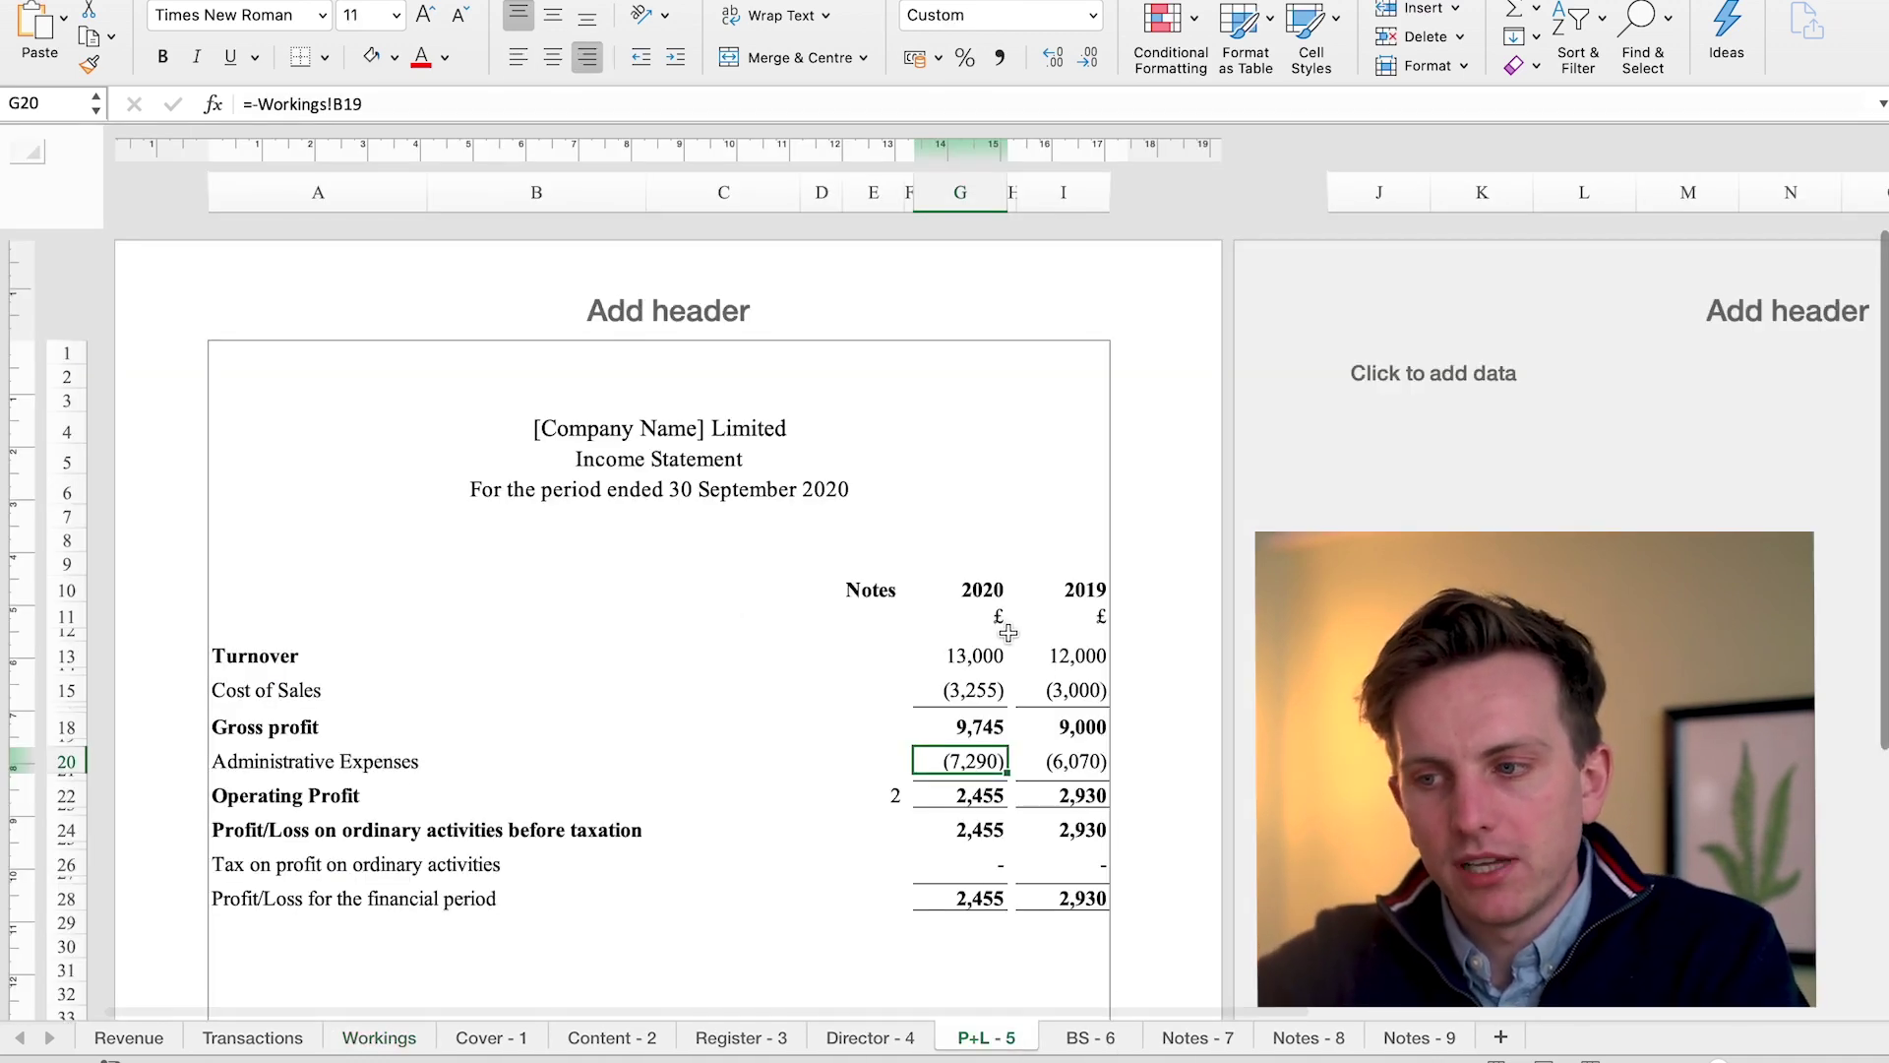
pyautogui.click(989, 658)
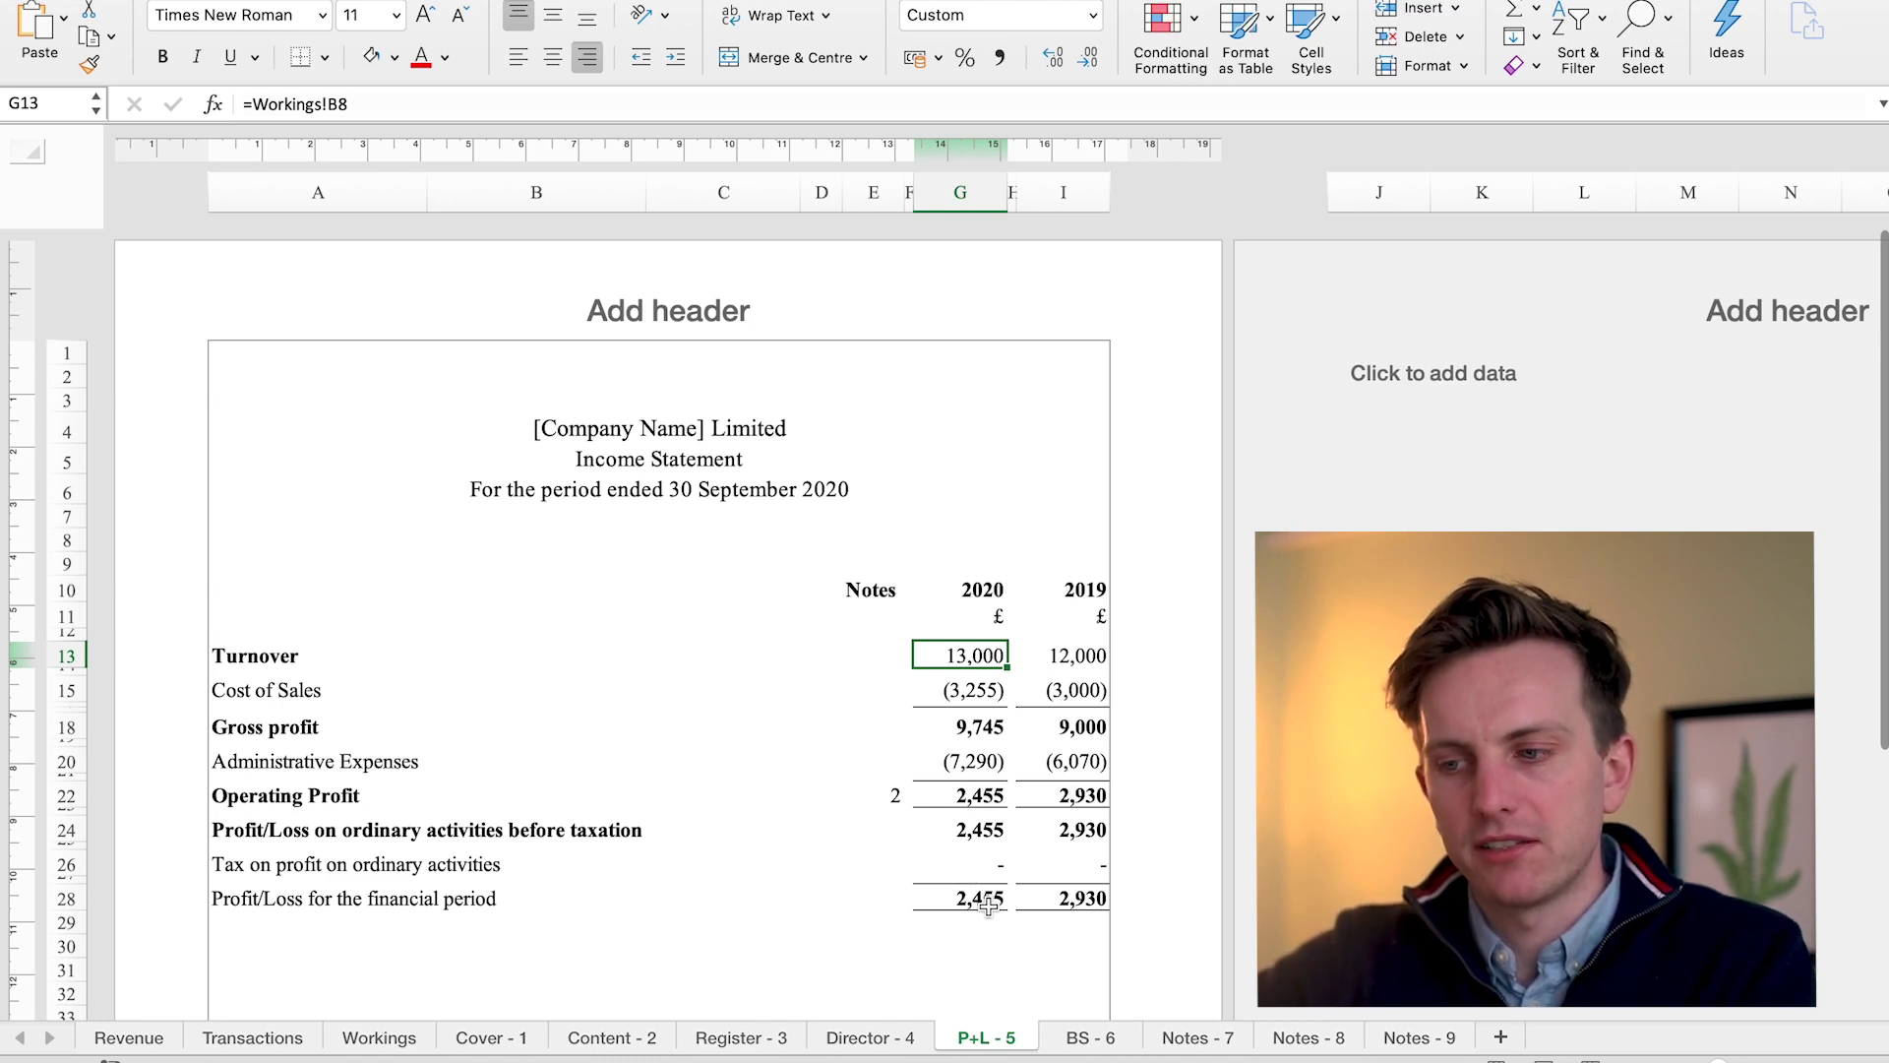
# Inspect the 2019 Turnover through Gross profit figures and the tax on profit row
pyautogui.moveTo(1067, 652); pyautogui.dragTo(1074, 728)
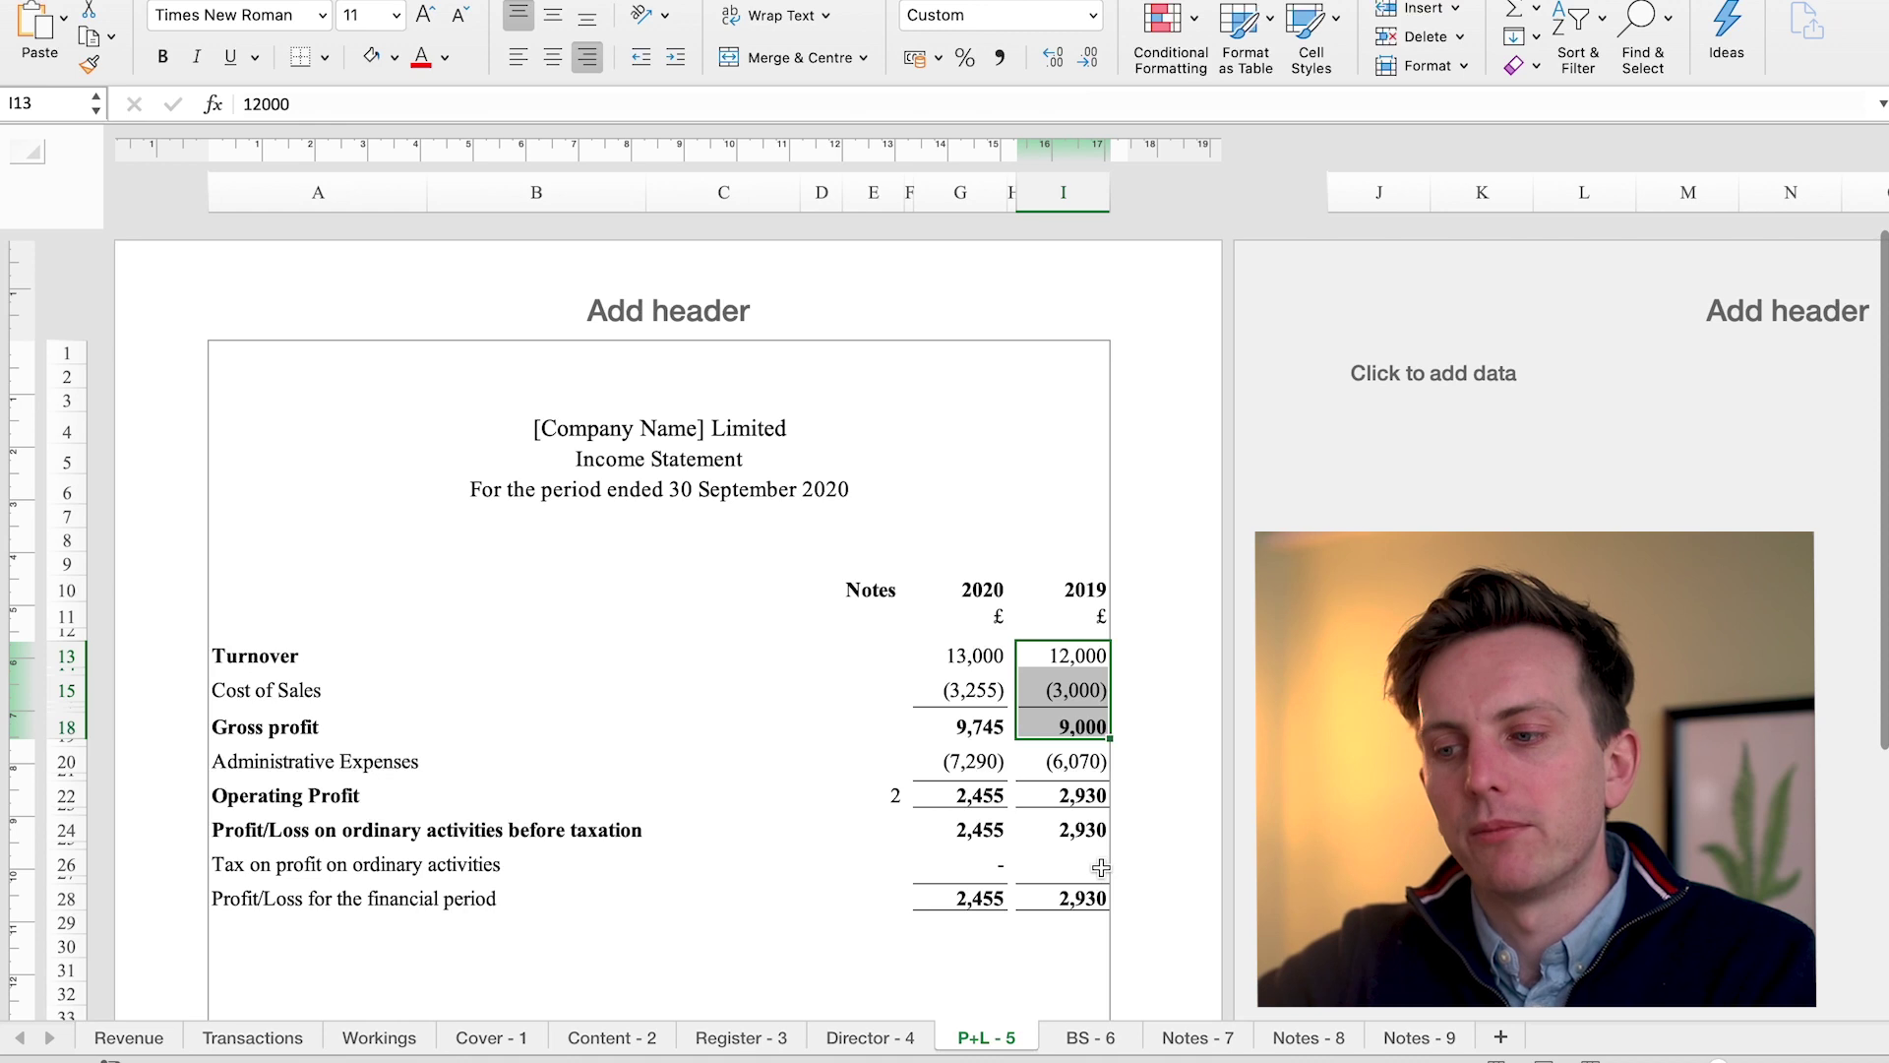
pyautogui.moveTo(1102, 863); pyautogui.dragTo(995, 866)
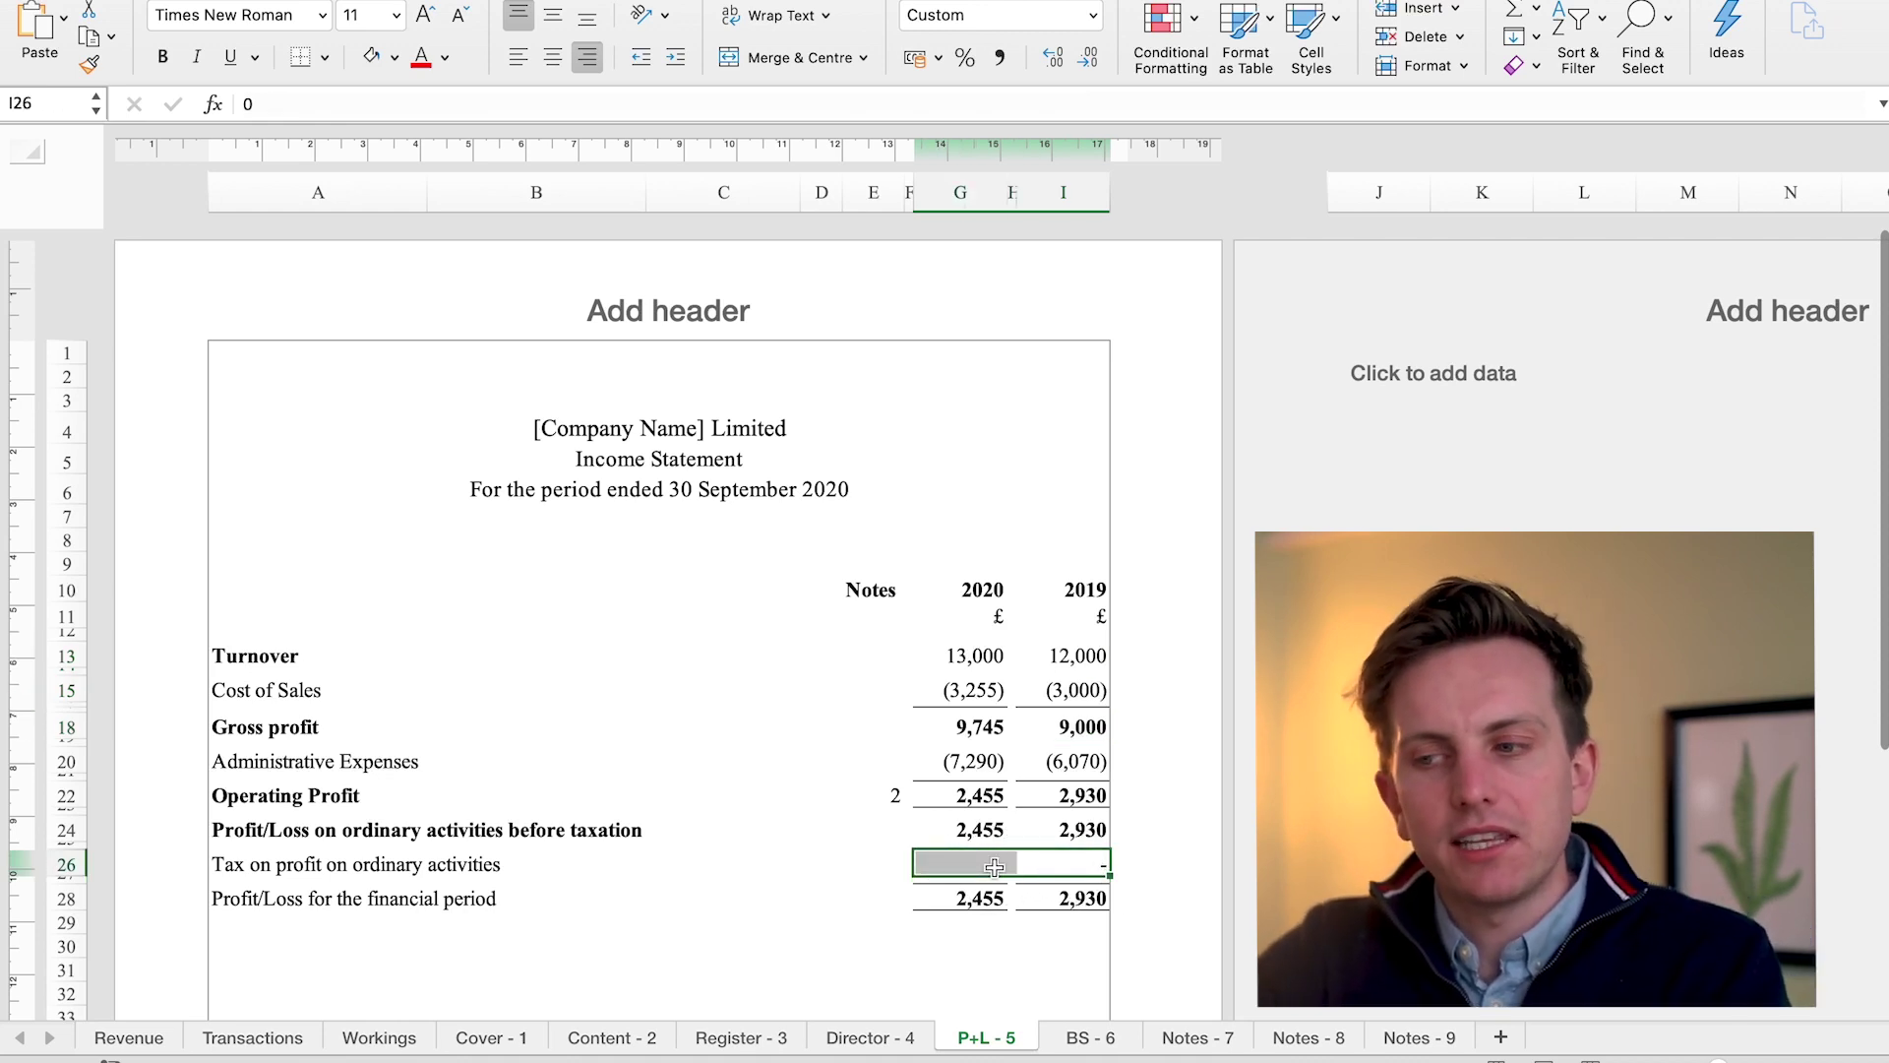
pyautogui.click(998, 865)
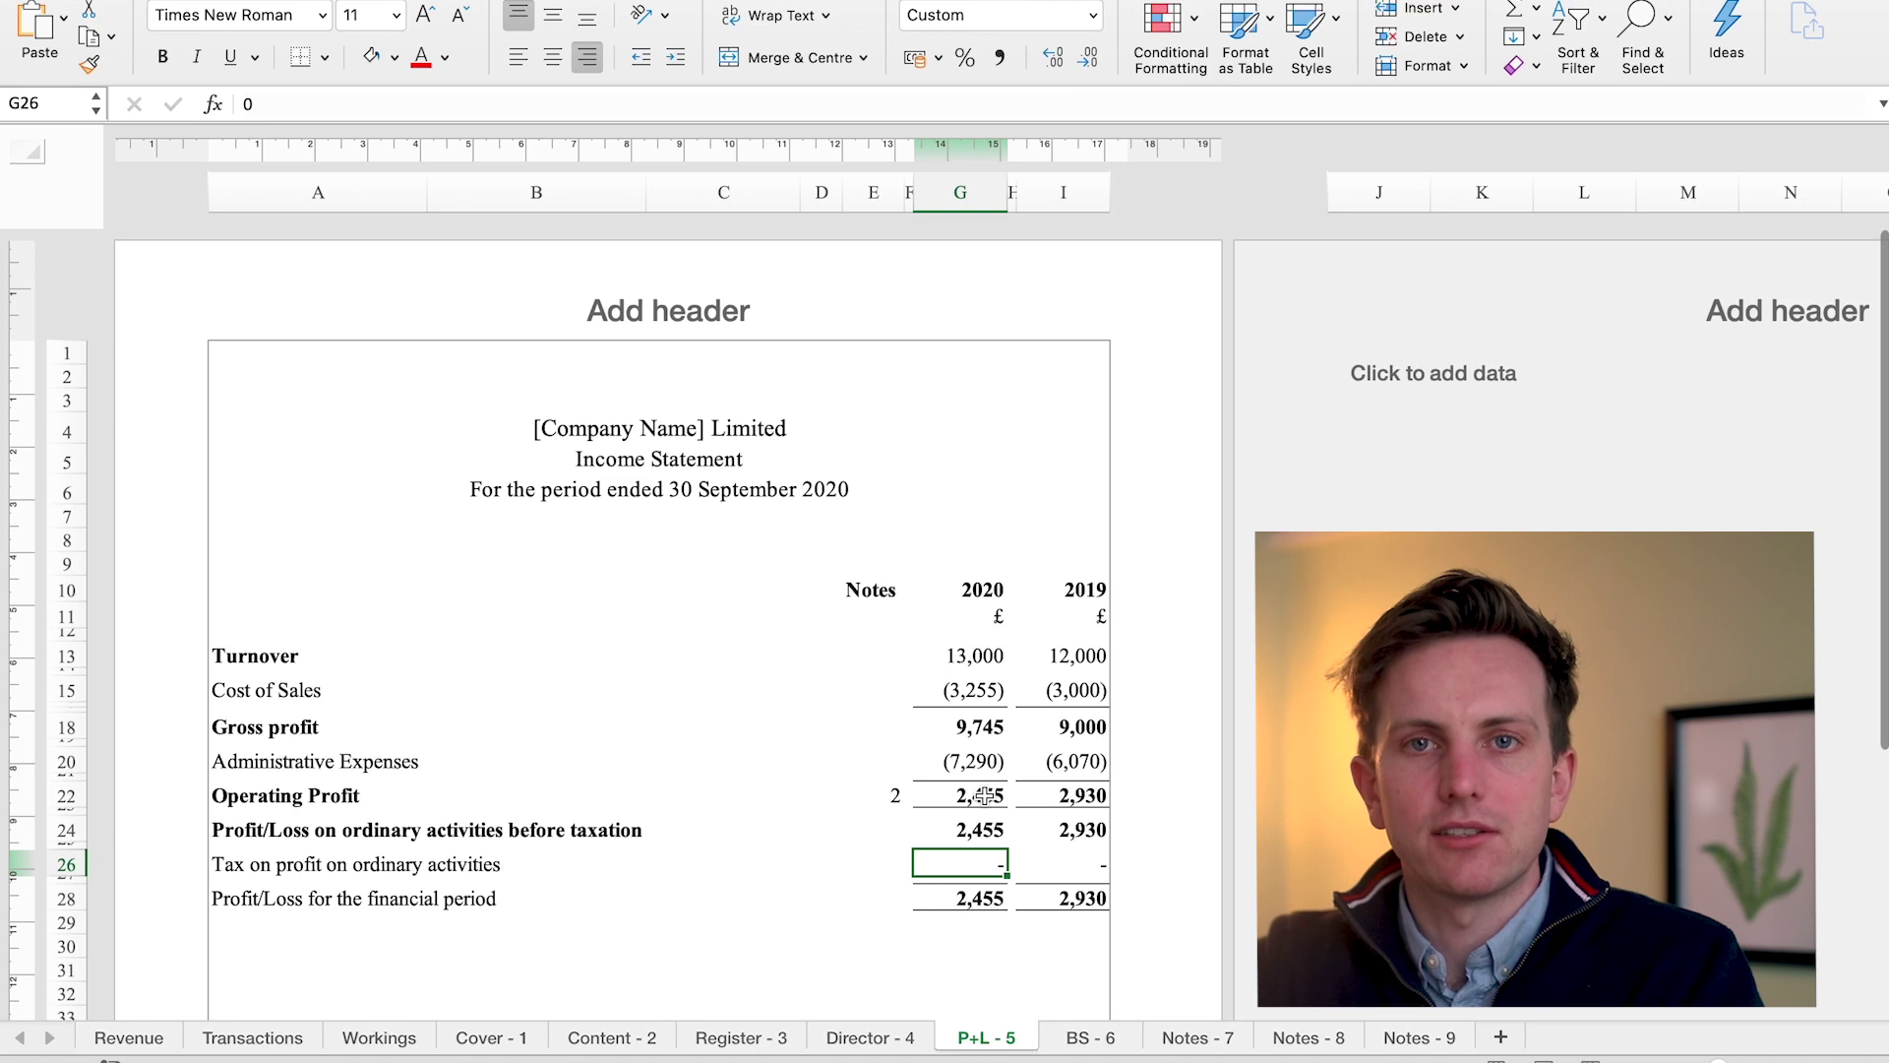
pyautogui.moveTo(1084, 864); pyautogui.dragTo(941, 860)
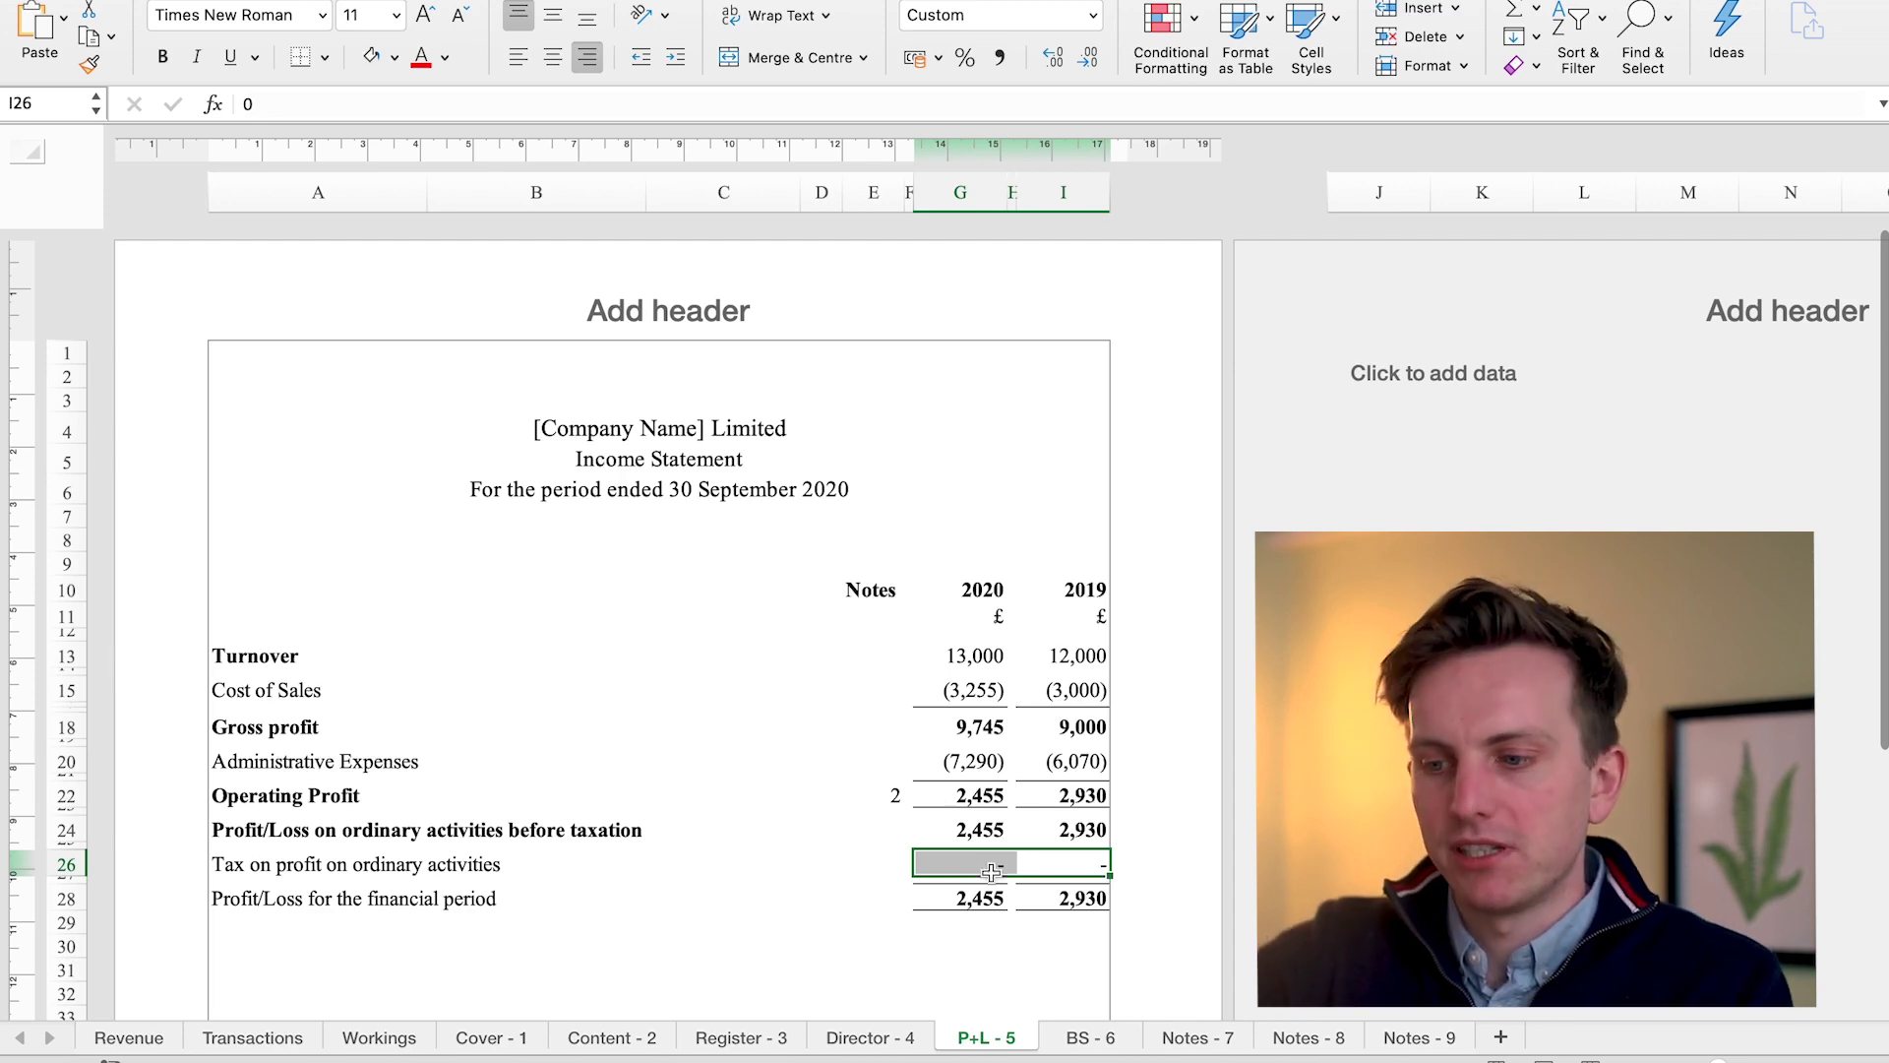
pyautogui.click(1090, 1037)
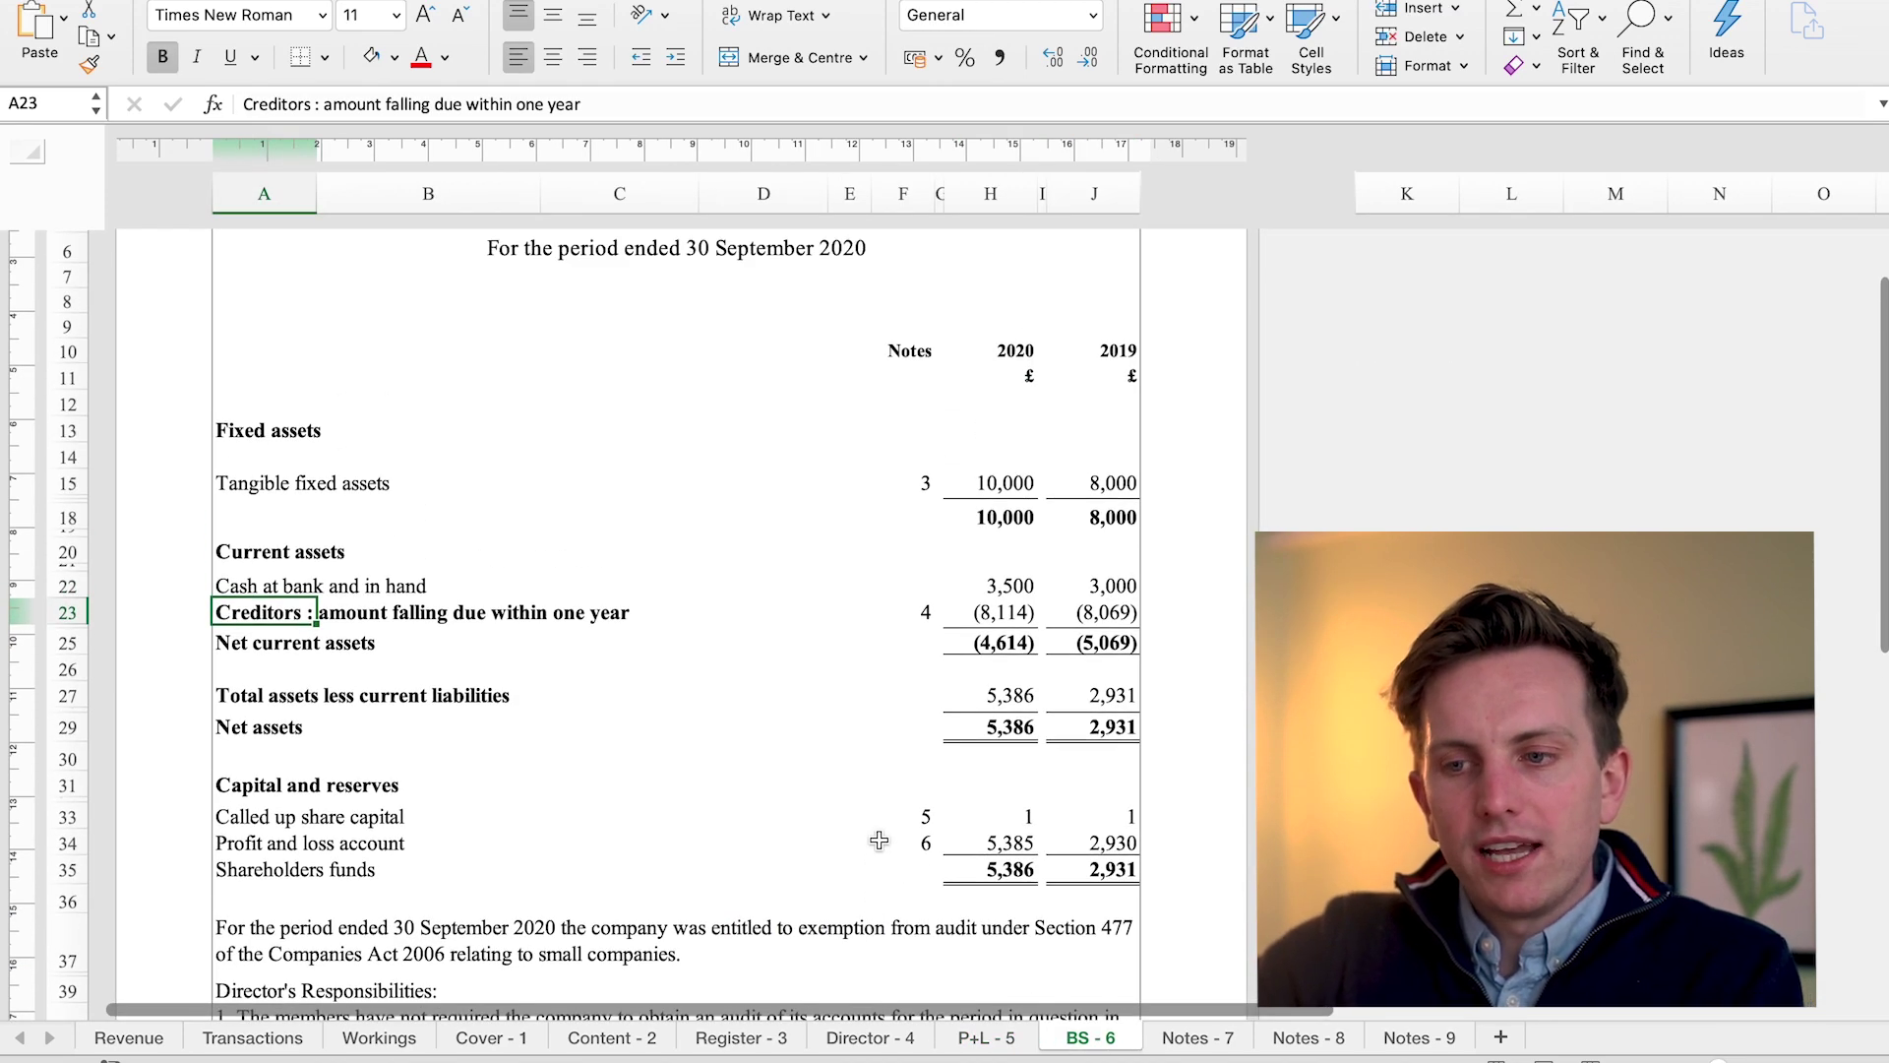
# Check Cash at bank and P+L Administrative Expenses, then select the BS - 6 2020 tangible fixed assets
pyautogui.click(304, 588)
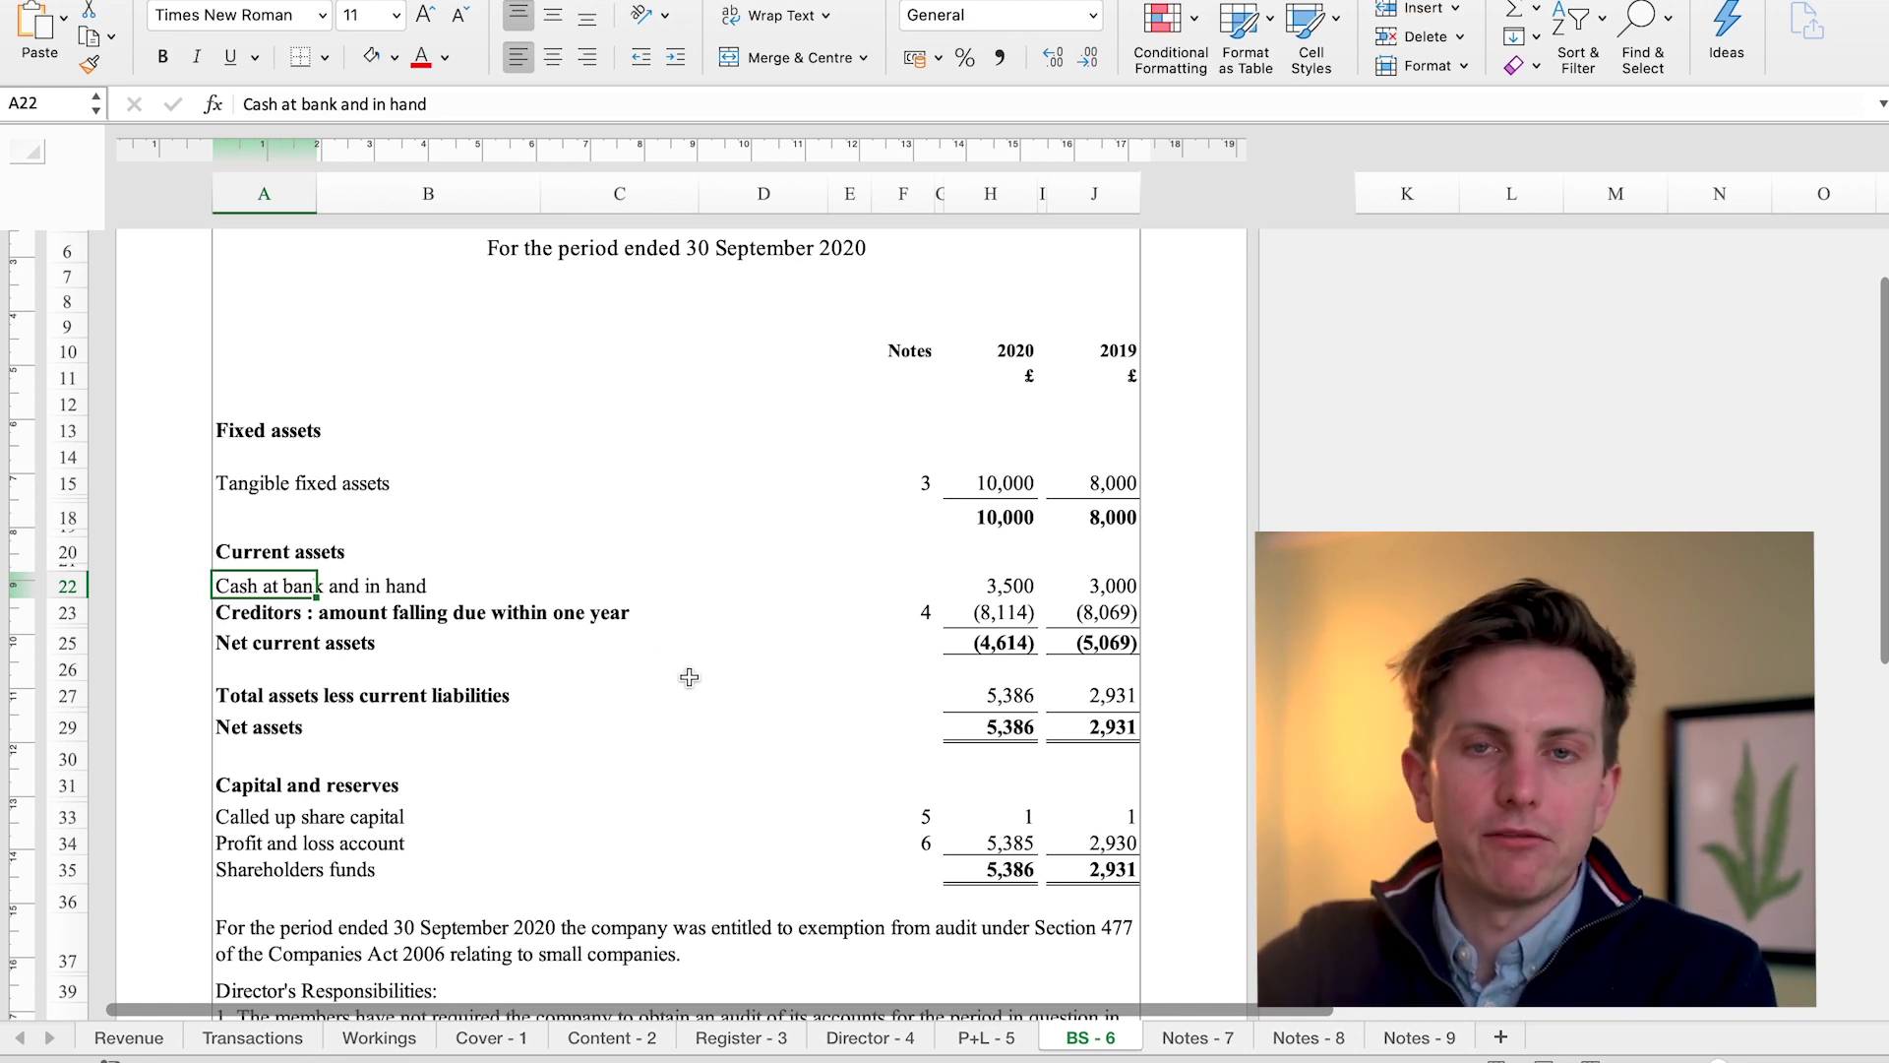
pyautogui.scroll(-1, 649, 677)
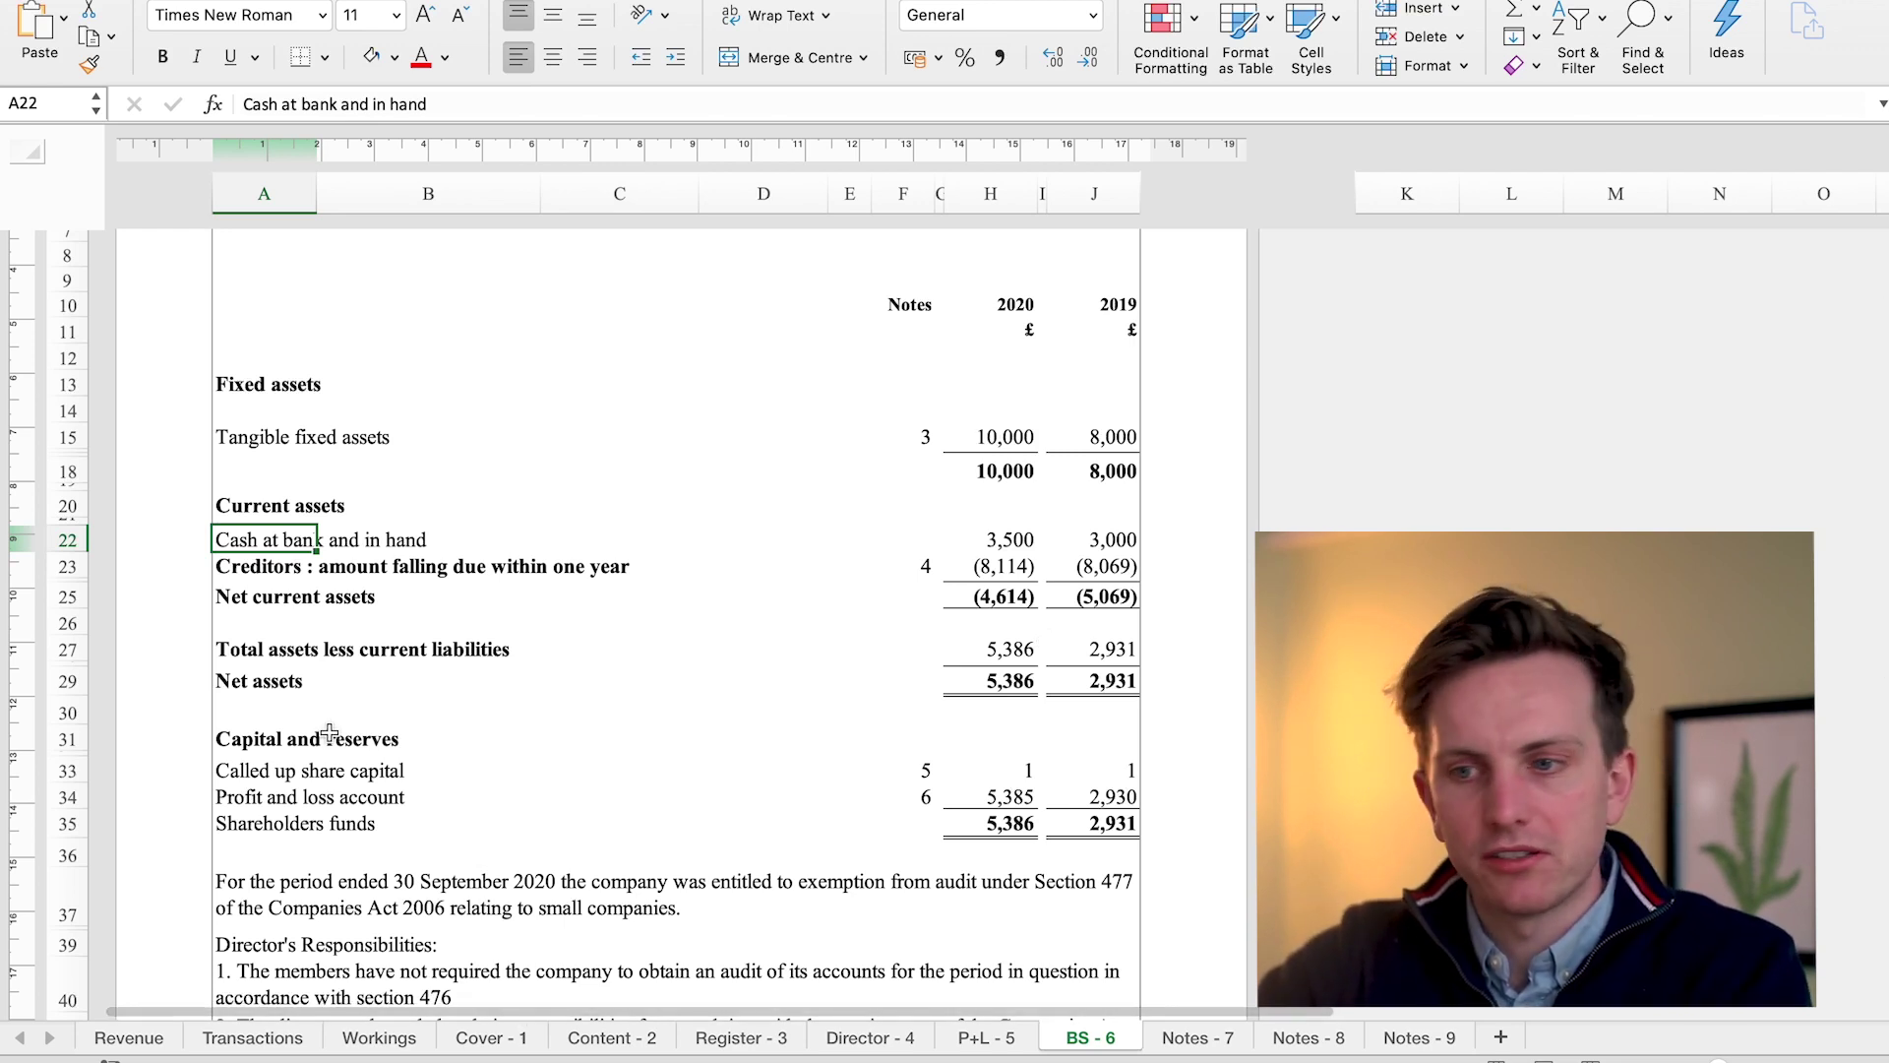
pyautogui.click(987, 1036)
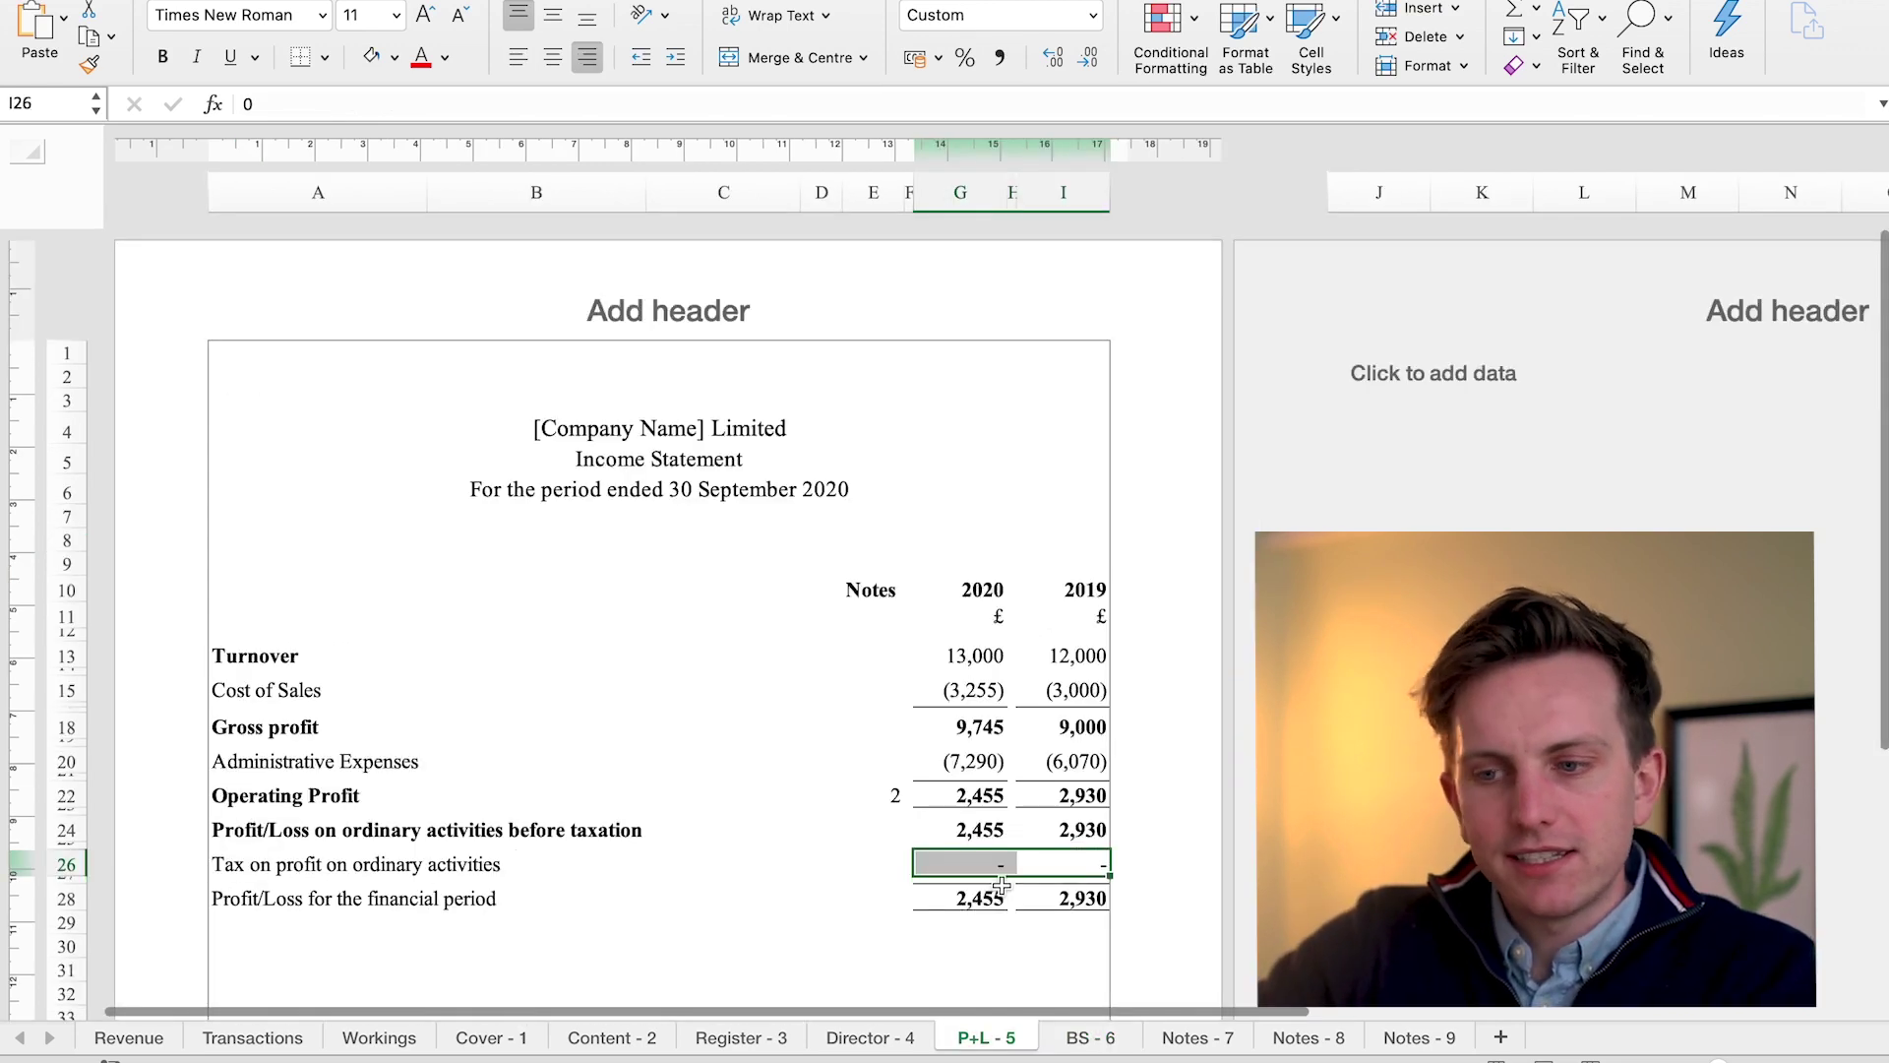
pyautogui.click(984, 765)
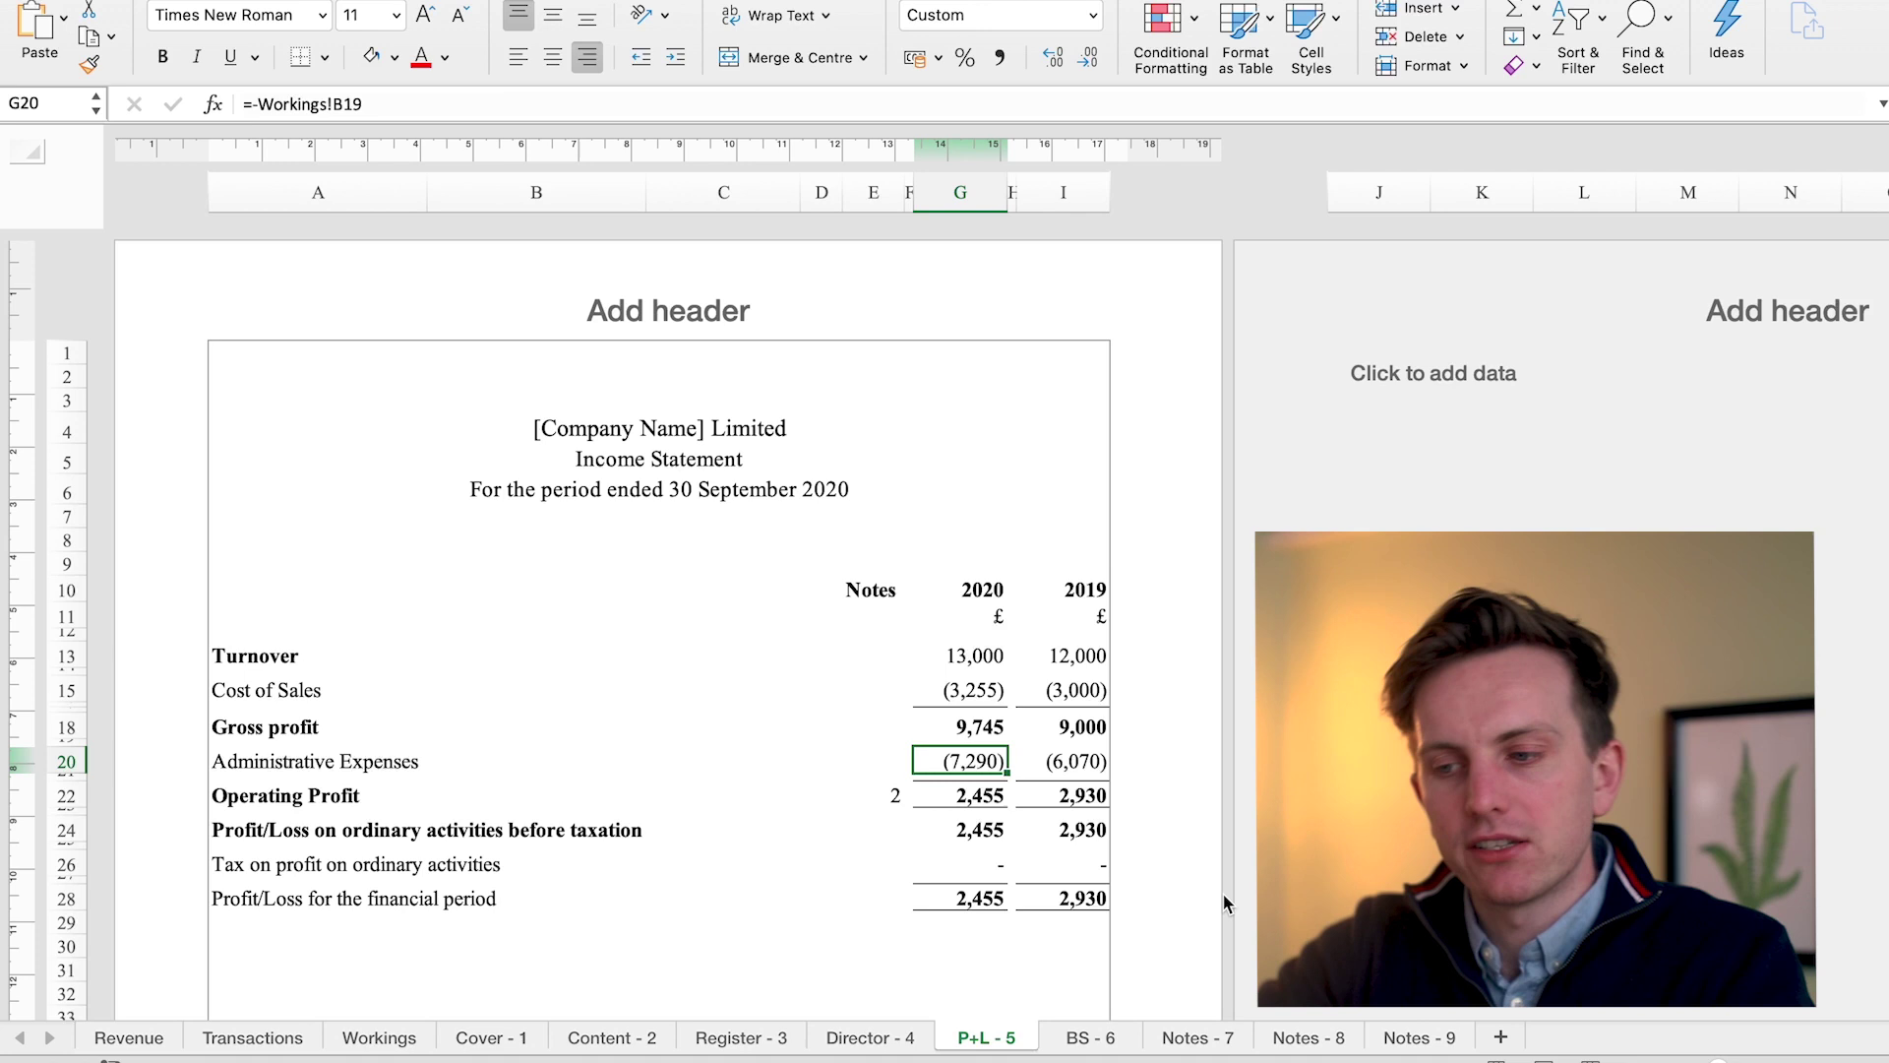
pyautogui.click(1090, 1037)
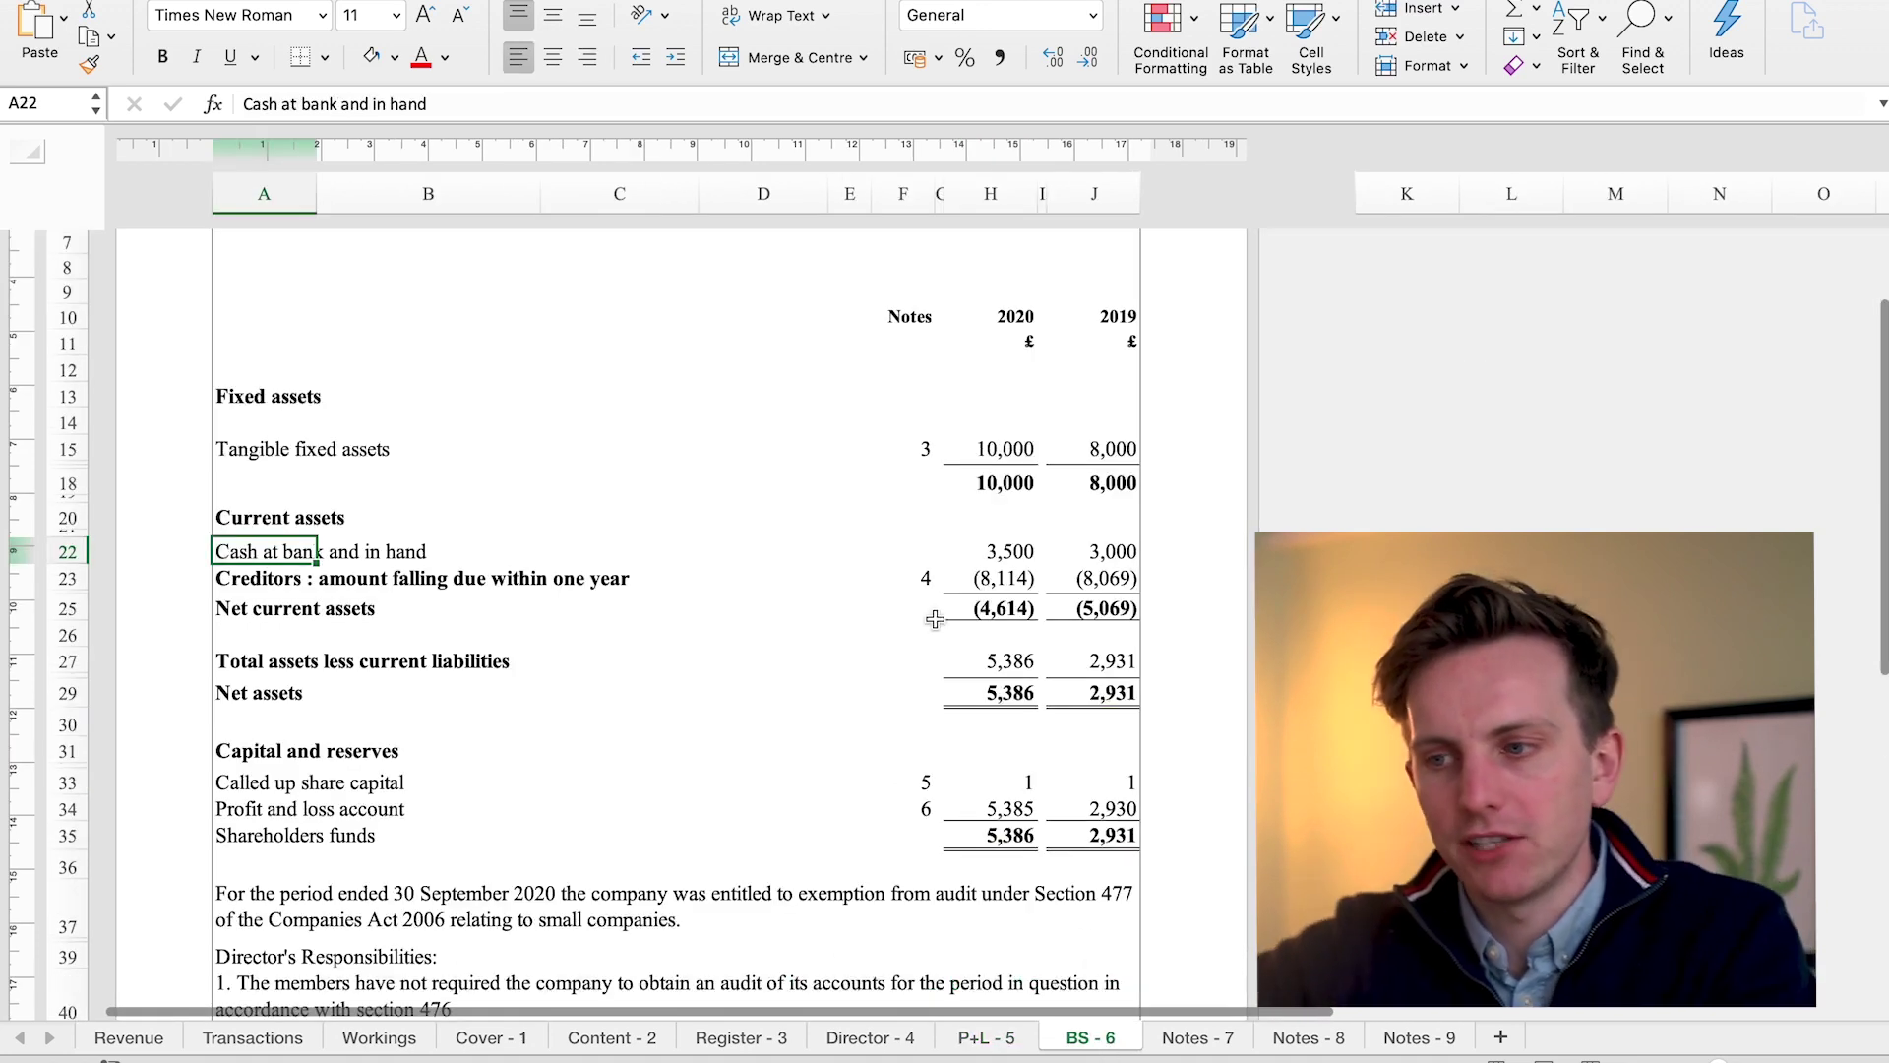
pyautogui.click(994, 450)
# Trace tangible fixed assets to the Workings Fixed Assets table and check the Notes - 8 equipment links
pyautogui.hotkey('ctrl', '[')
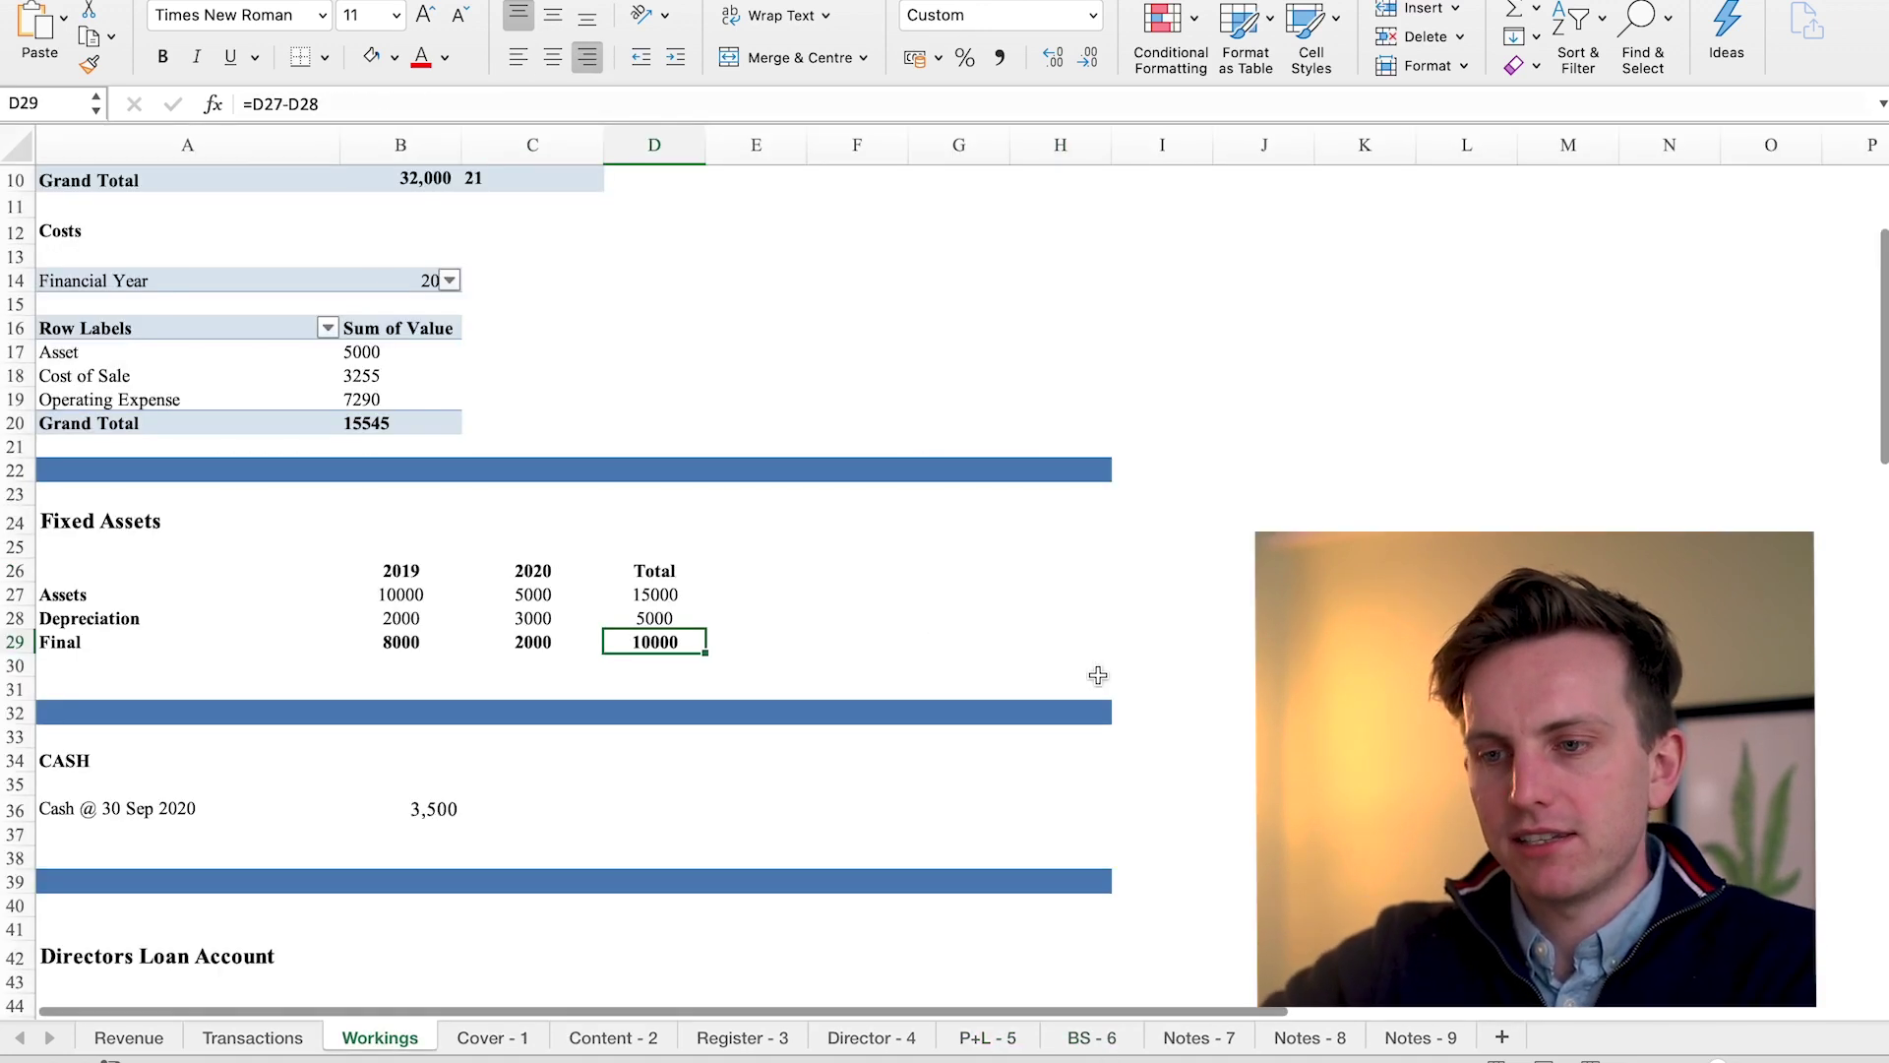
pyautogui.moveTo(398, 571); pyautogui.dragTo(624, 642)
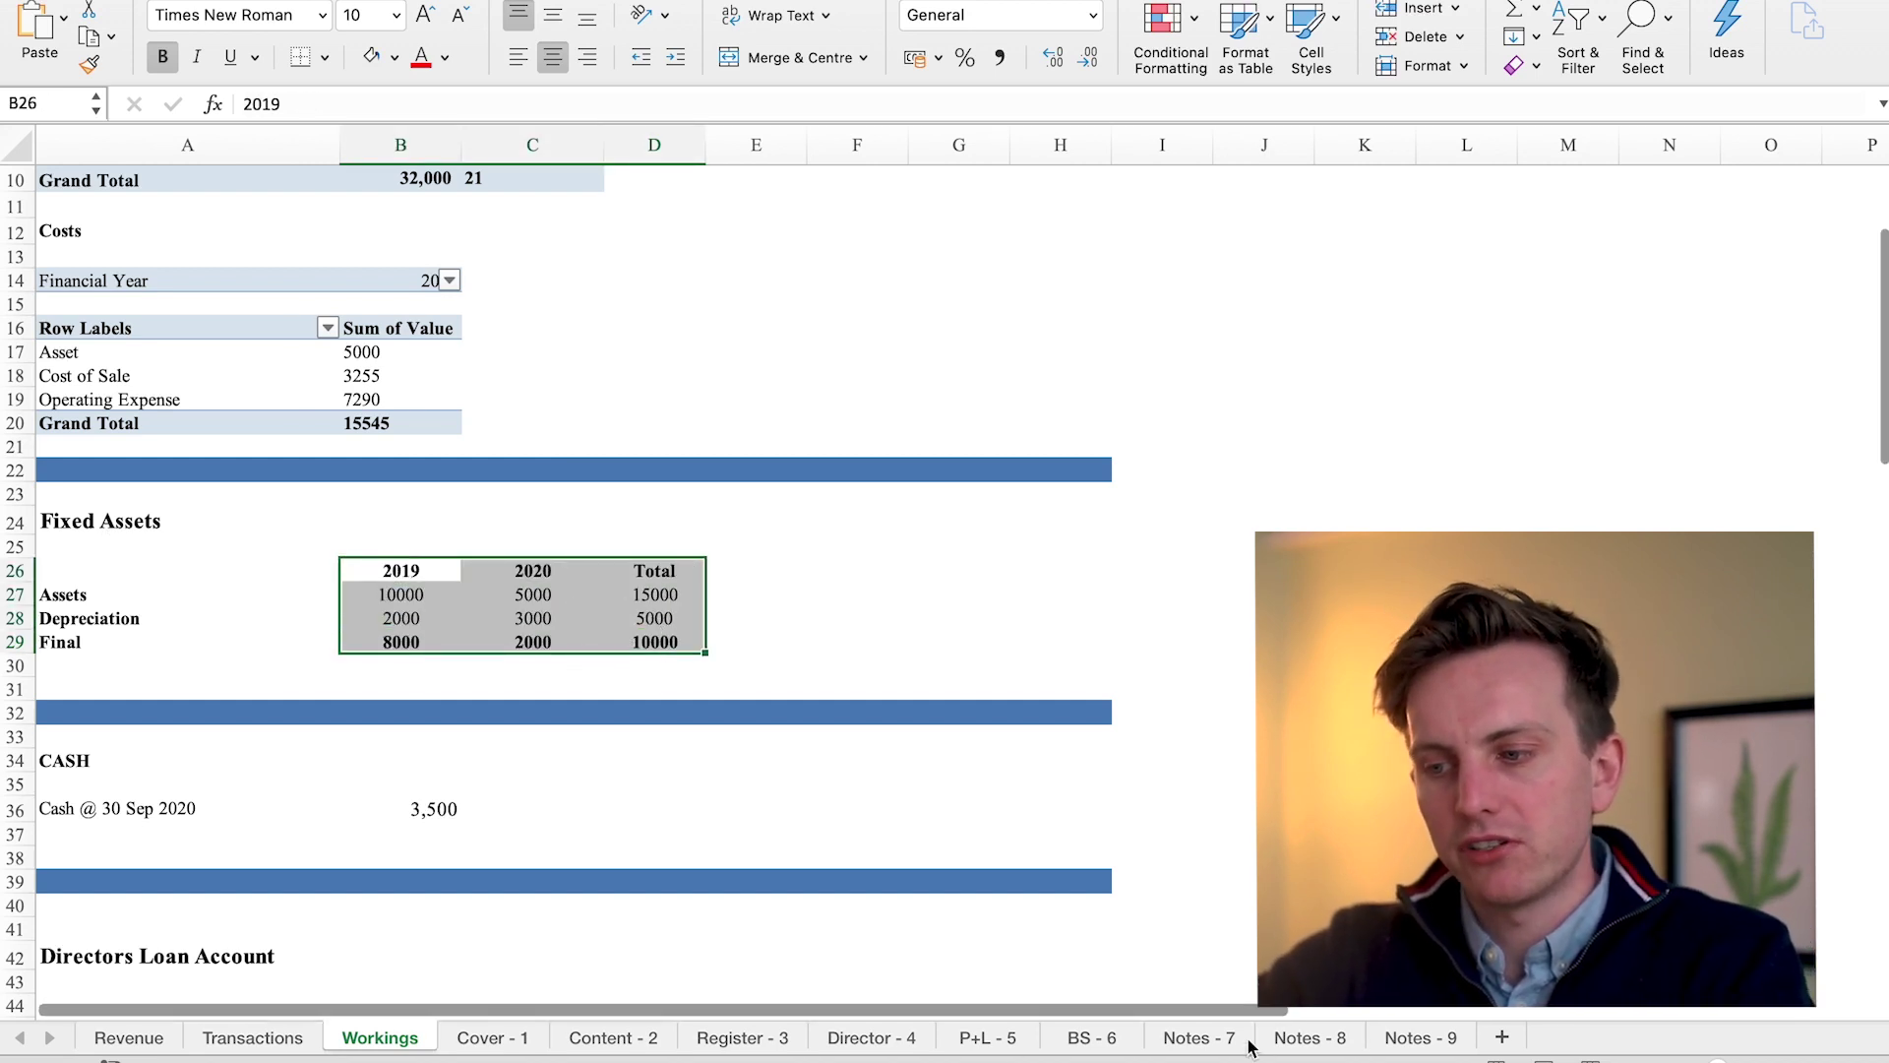
pyautogui.click(1338, 1037)
pyautogui.scroll(15, 827, 795)
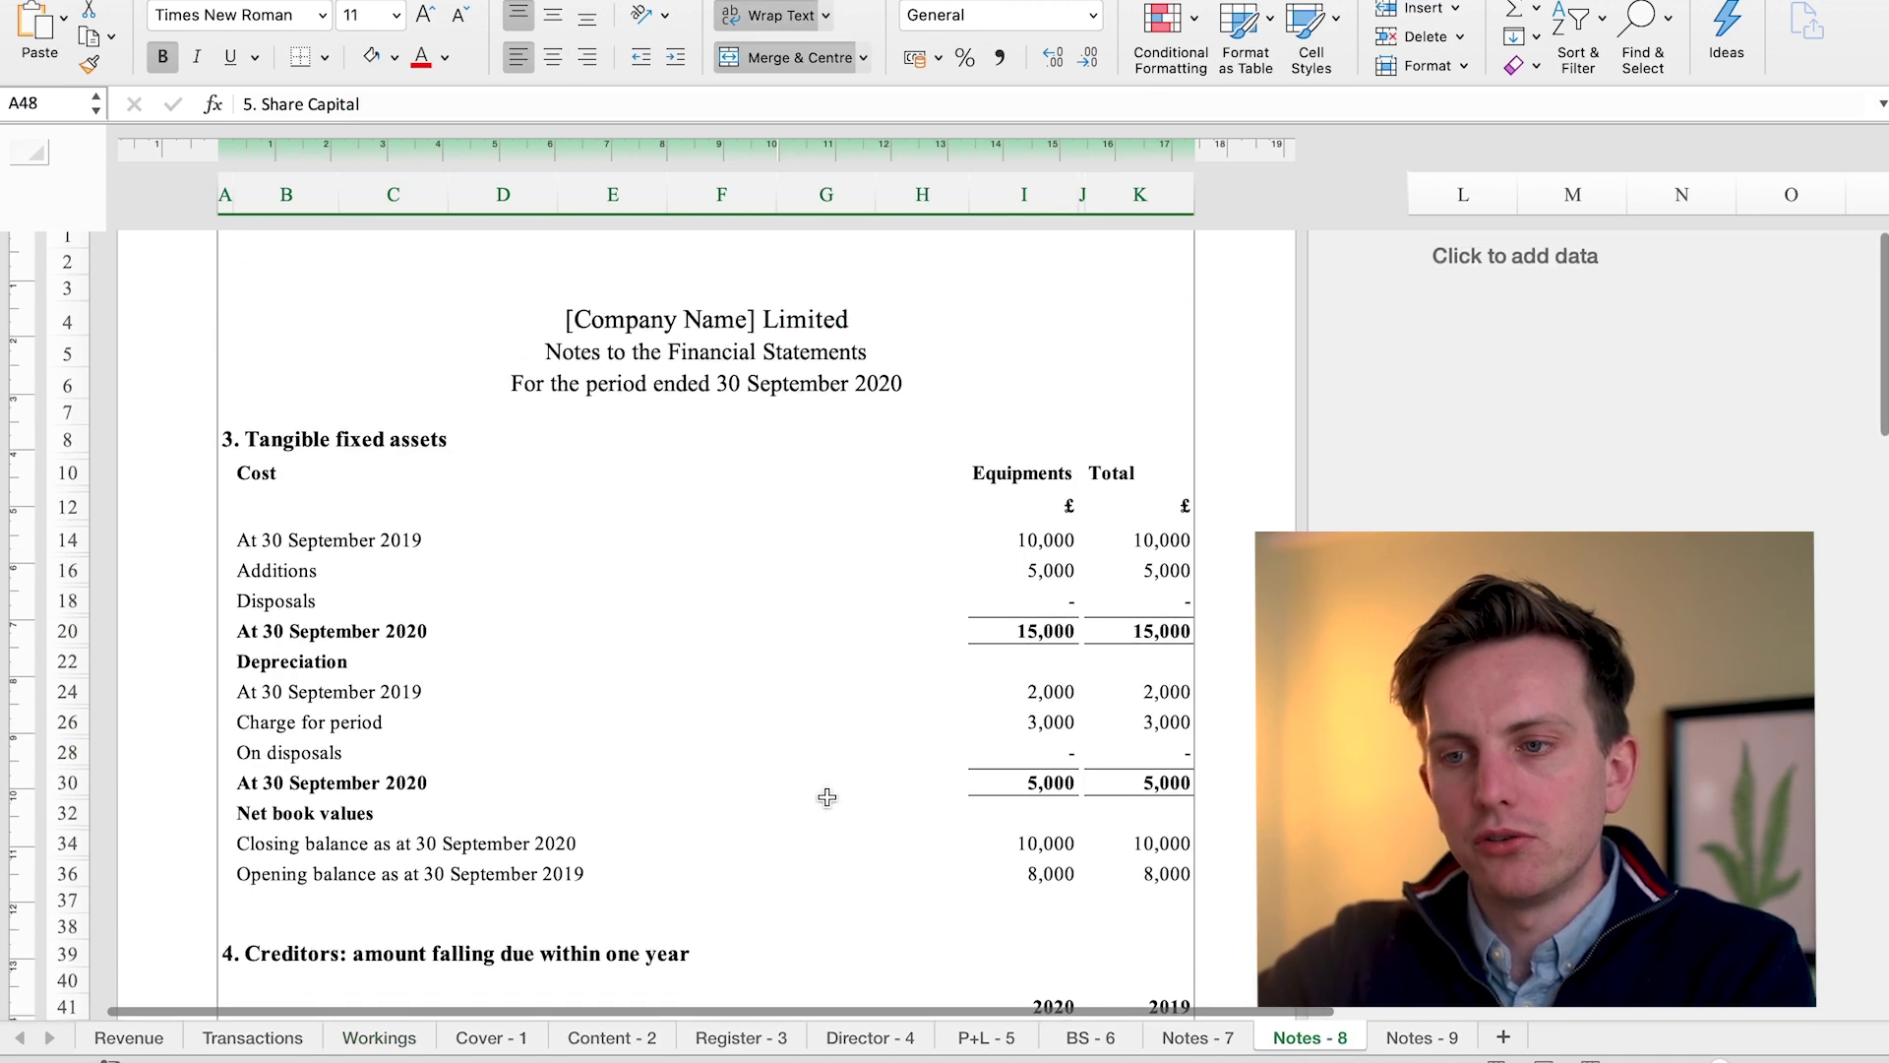
pyautogui.click(1045, 539)
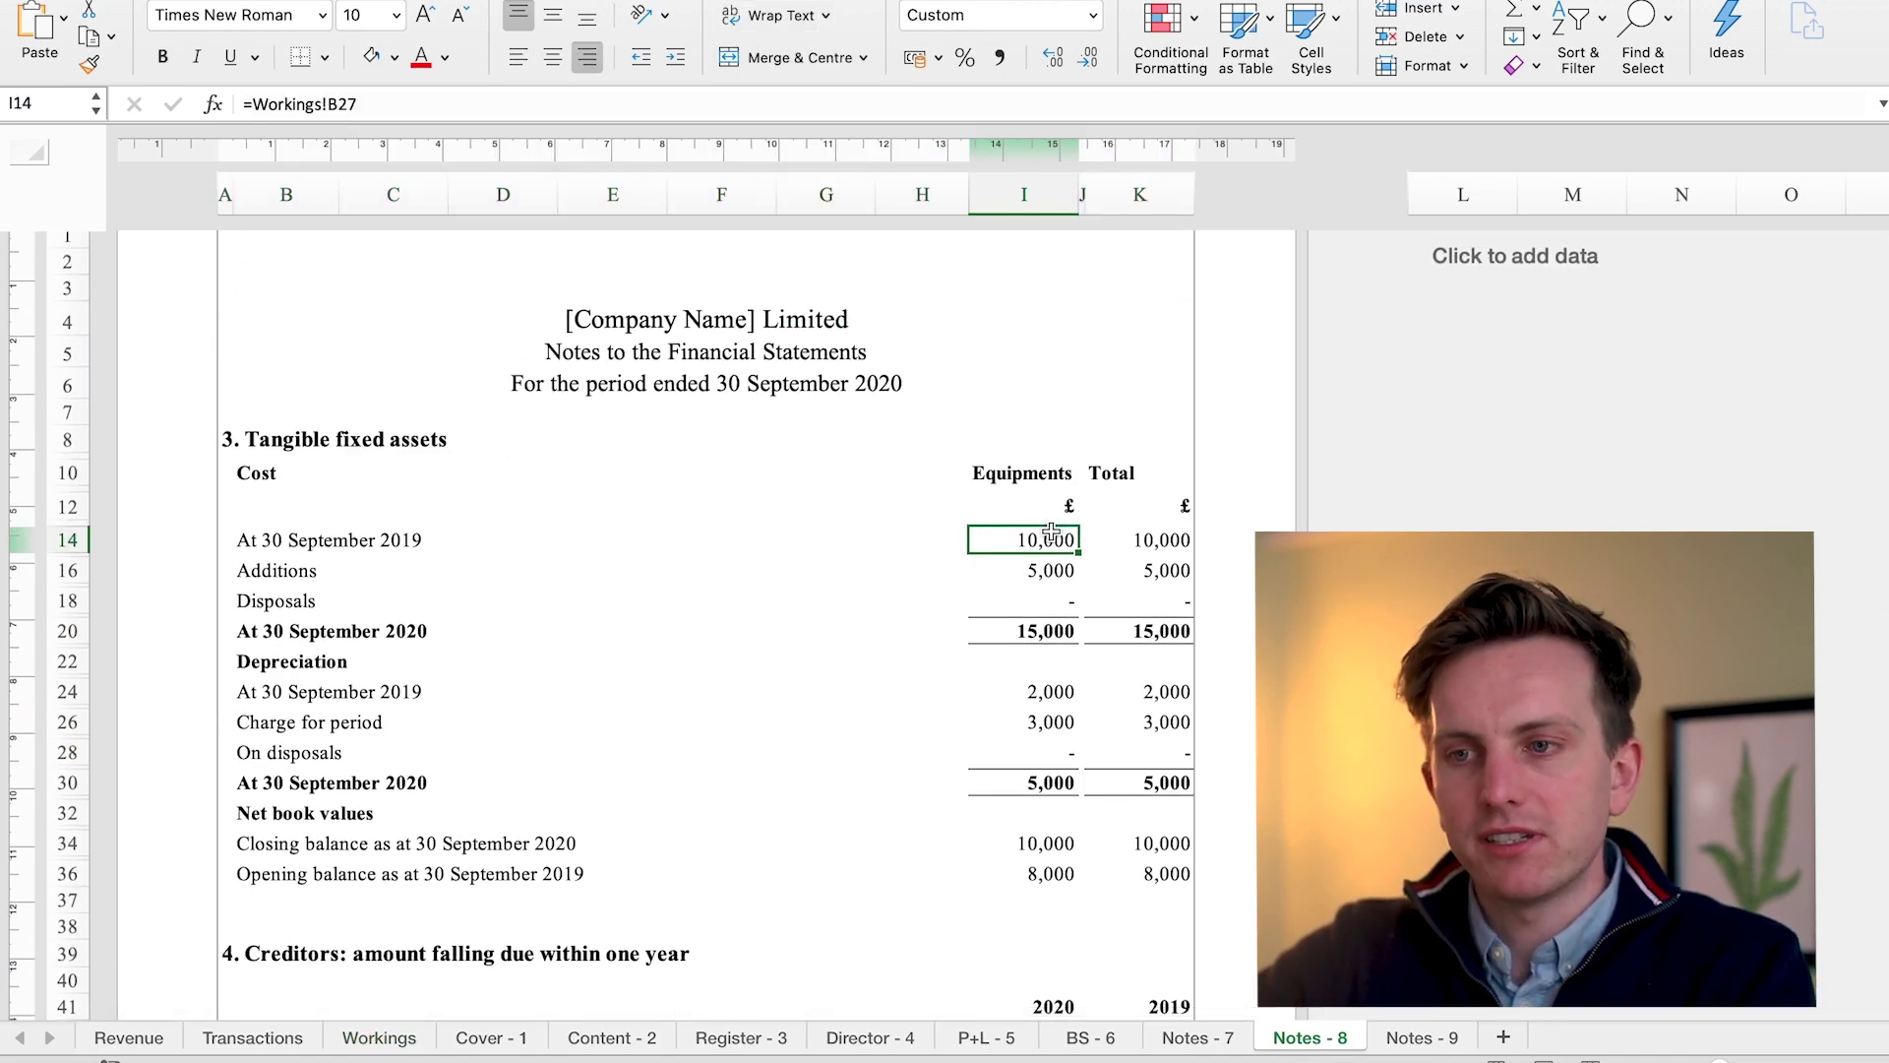
pyautogui.click(1043, 569)
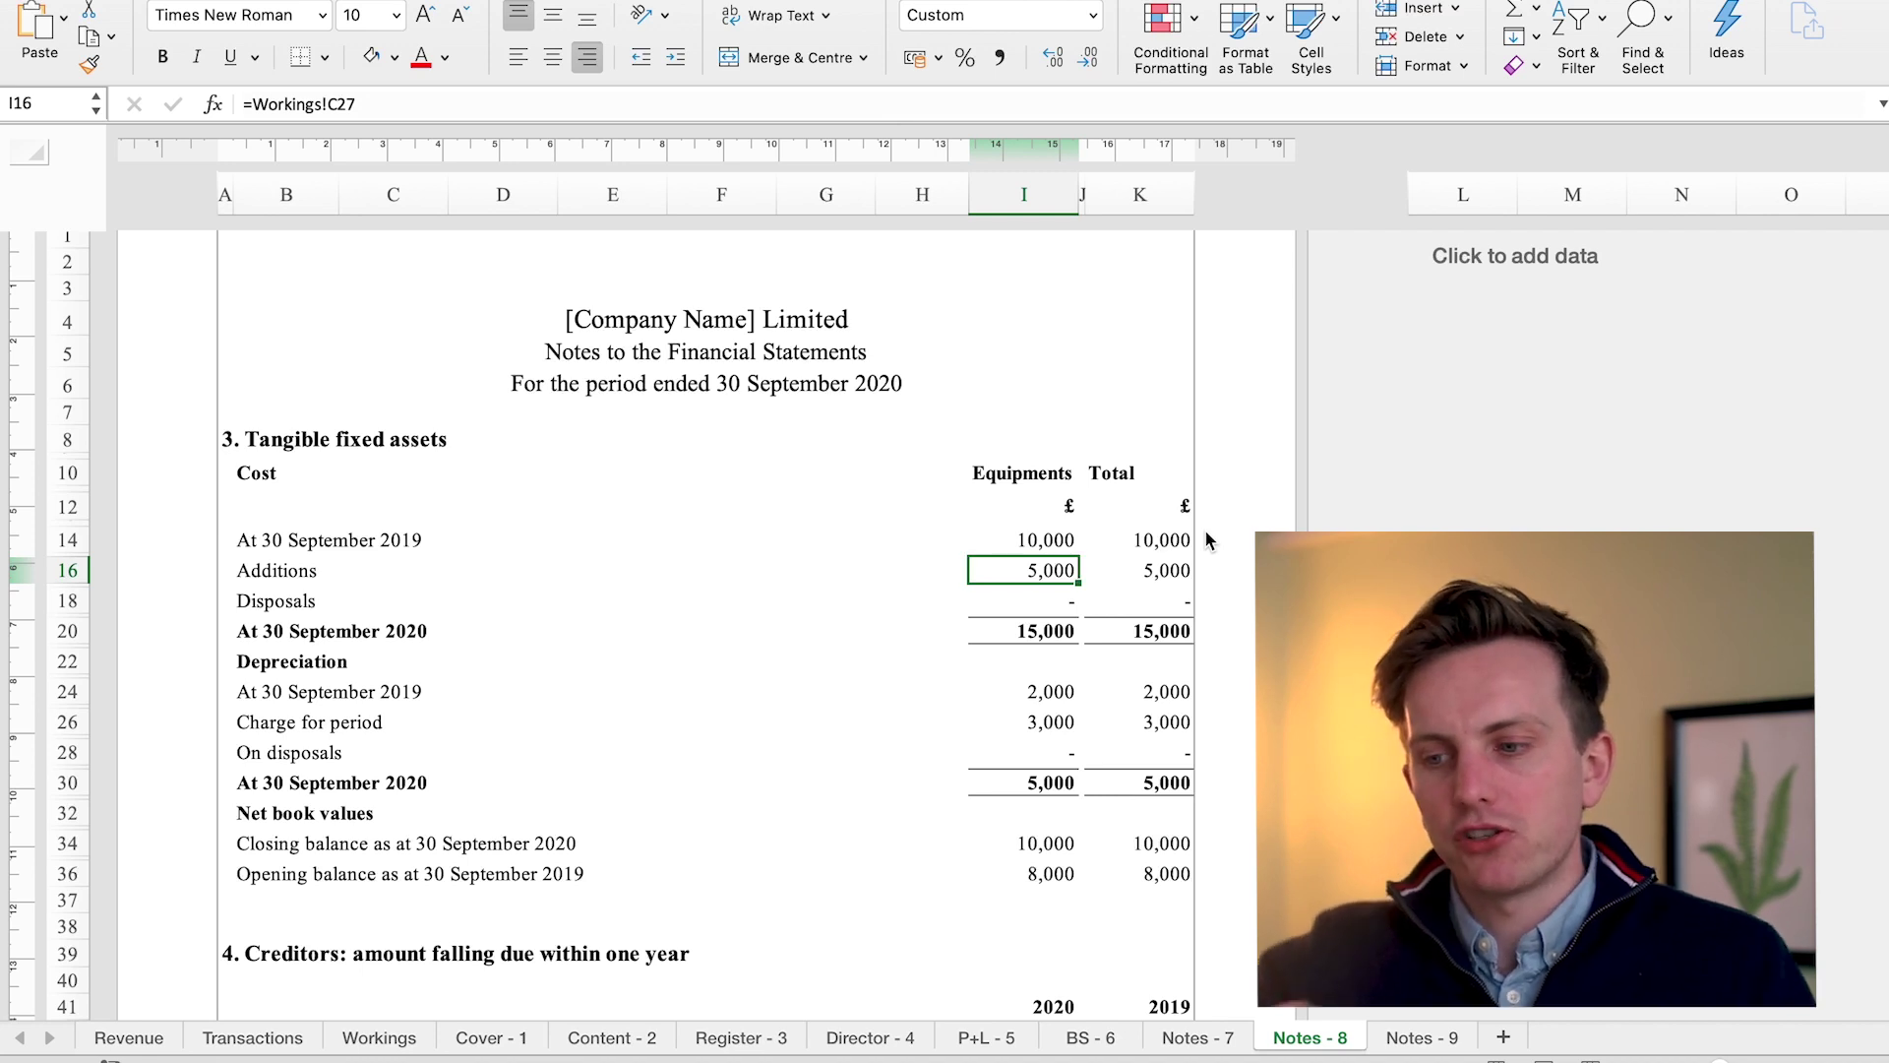
pyautogui.click(1082, 1038)
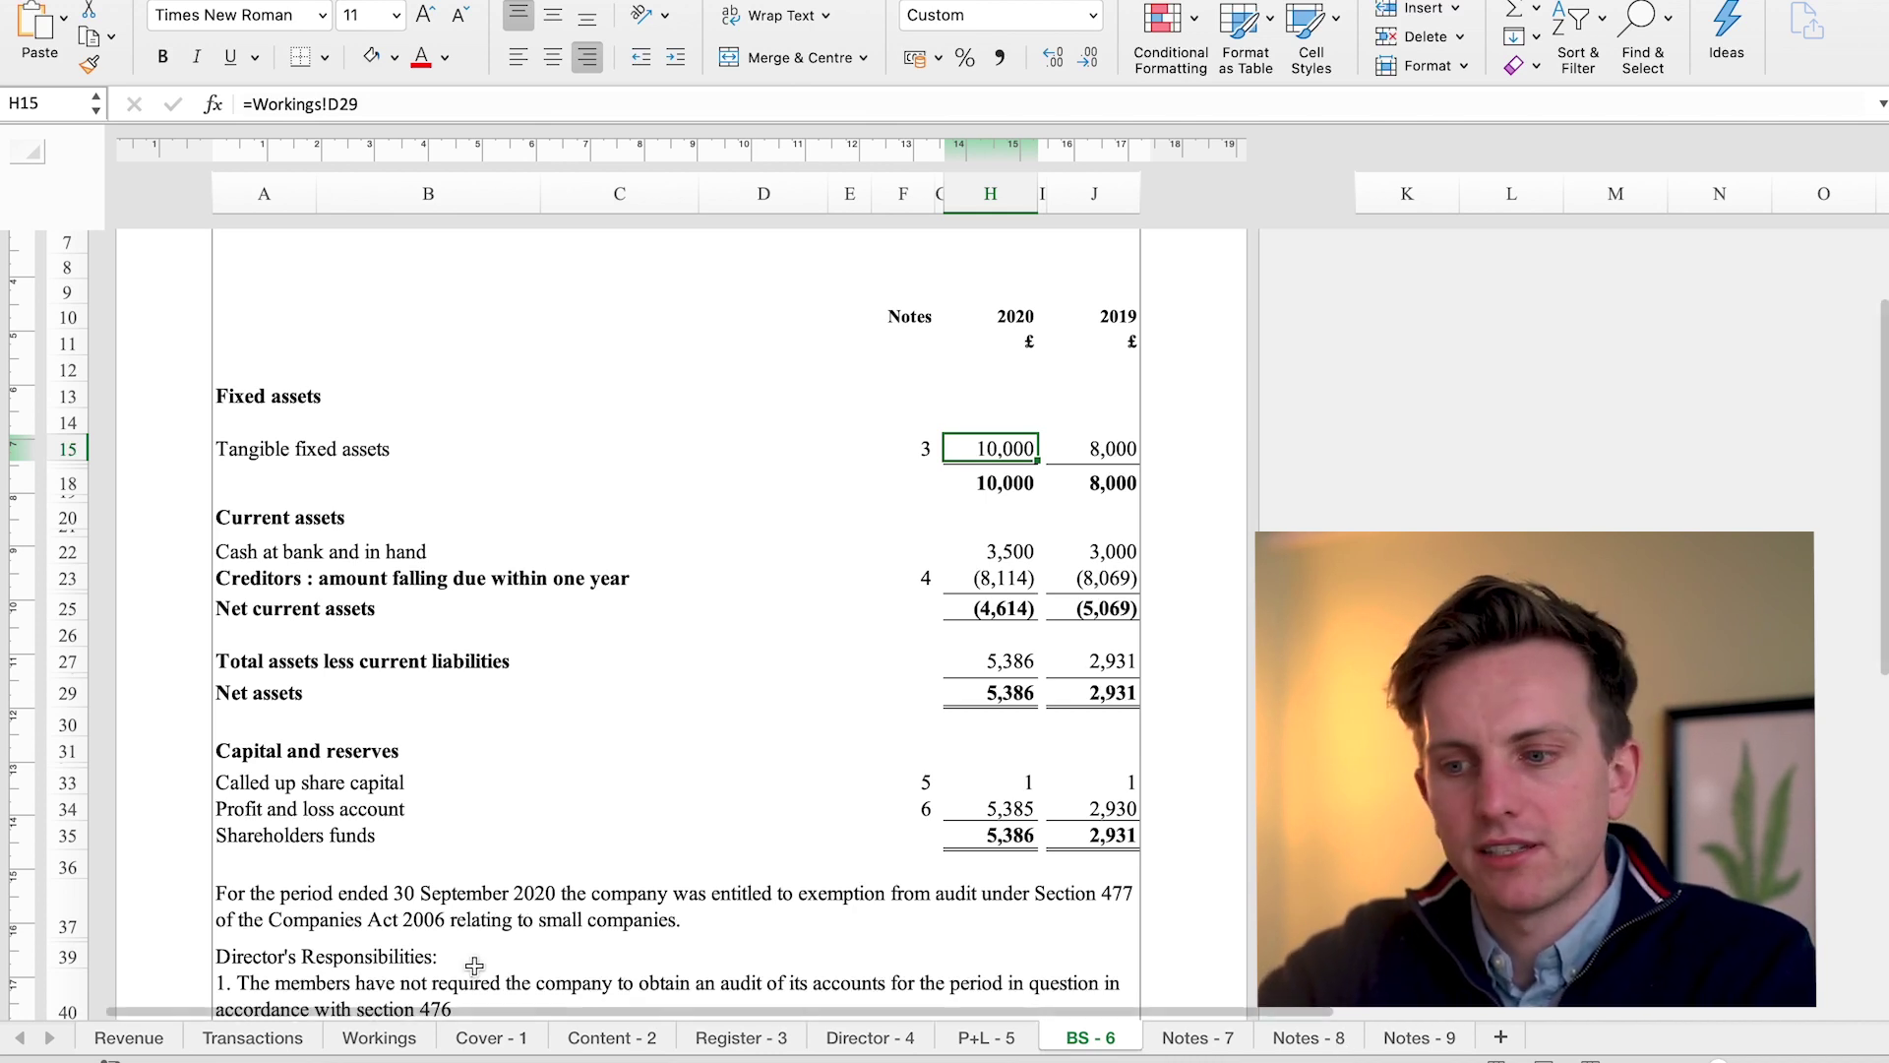
# Check the BS - 6 cash, creditors, net assets, share capital and profit and loss figures
pyautogui.click(996, 553)
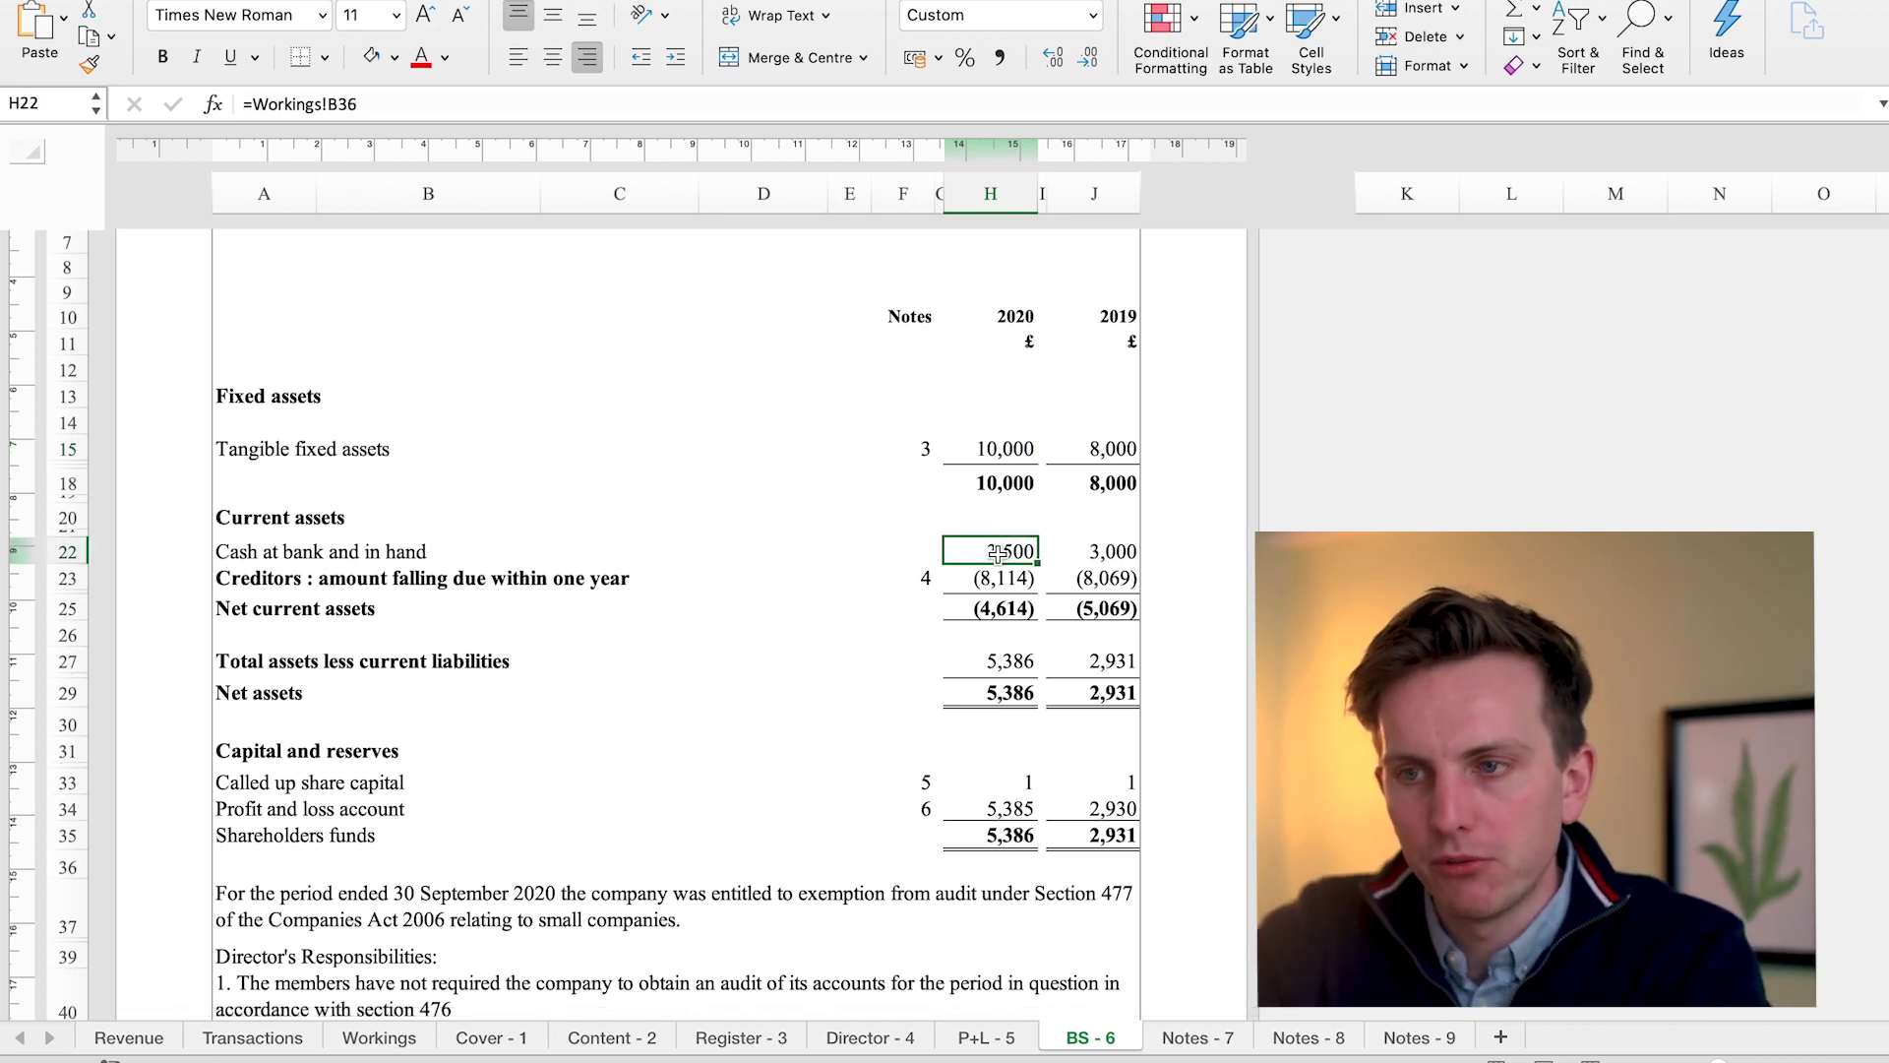
pyautogui.click(991, 579)
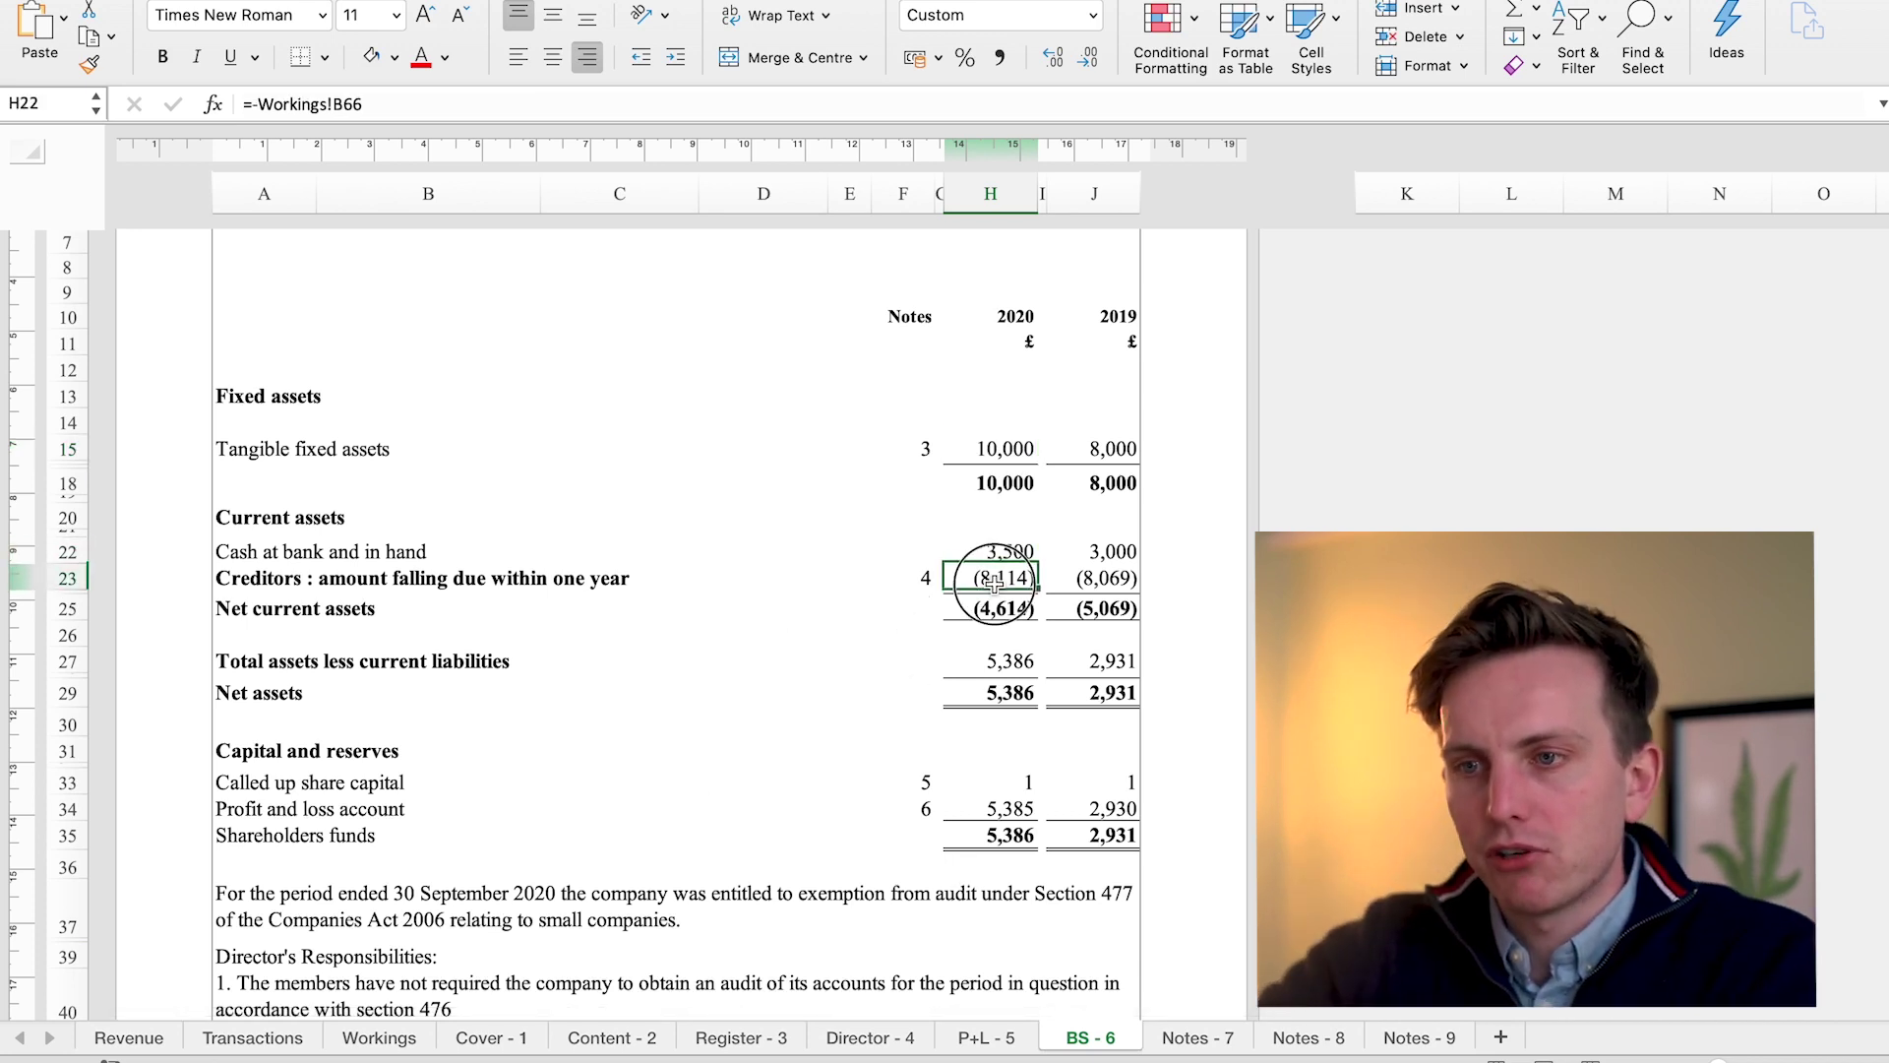
pyautogui.click(1000, 692)
pyautogui.click(1012, 782)
pyautogui.click(1012, 810)
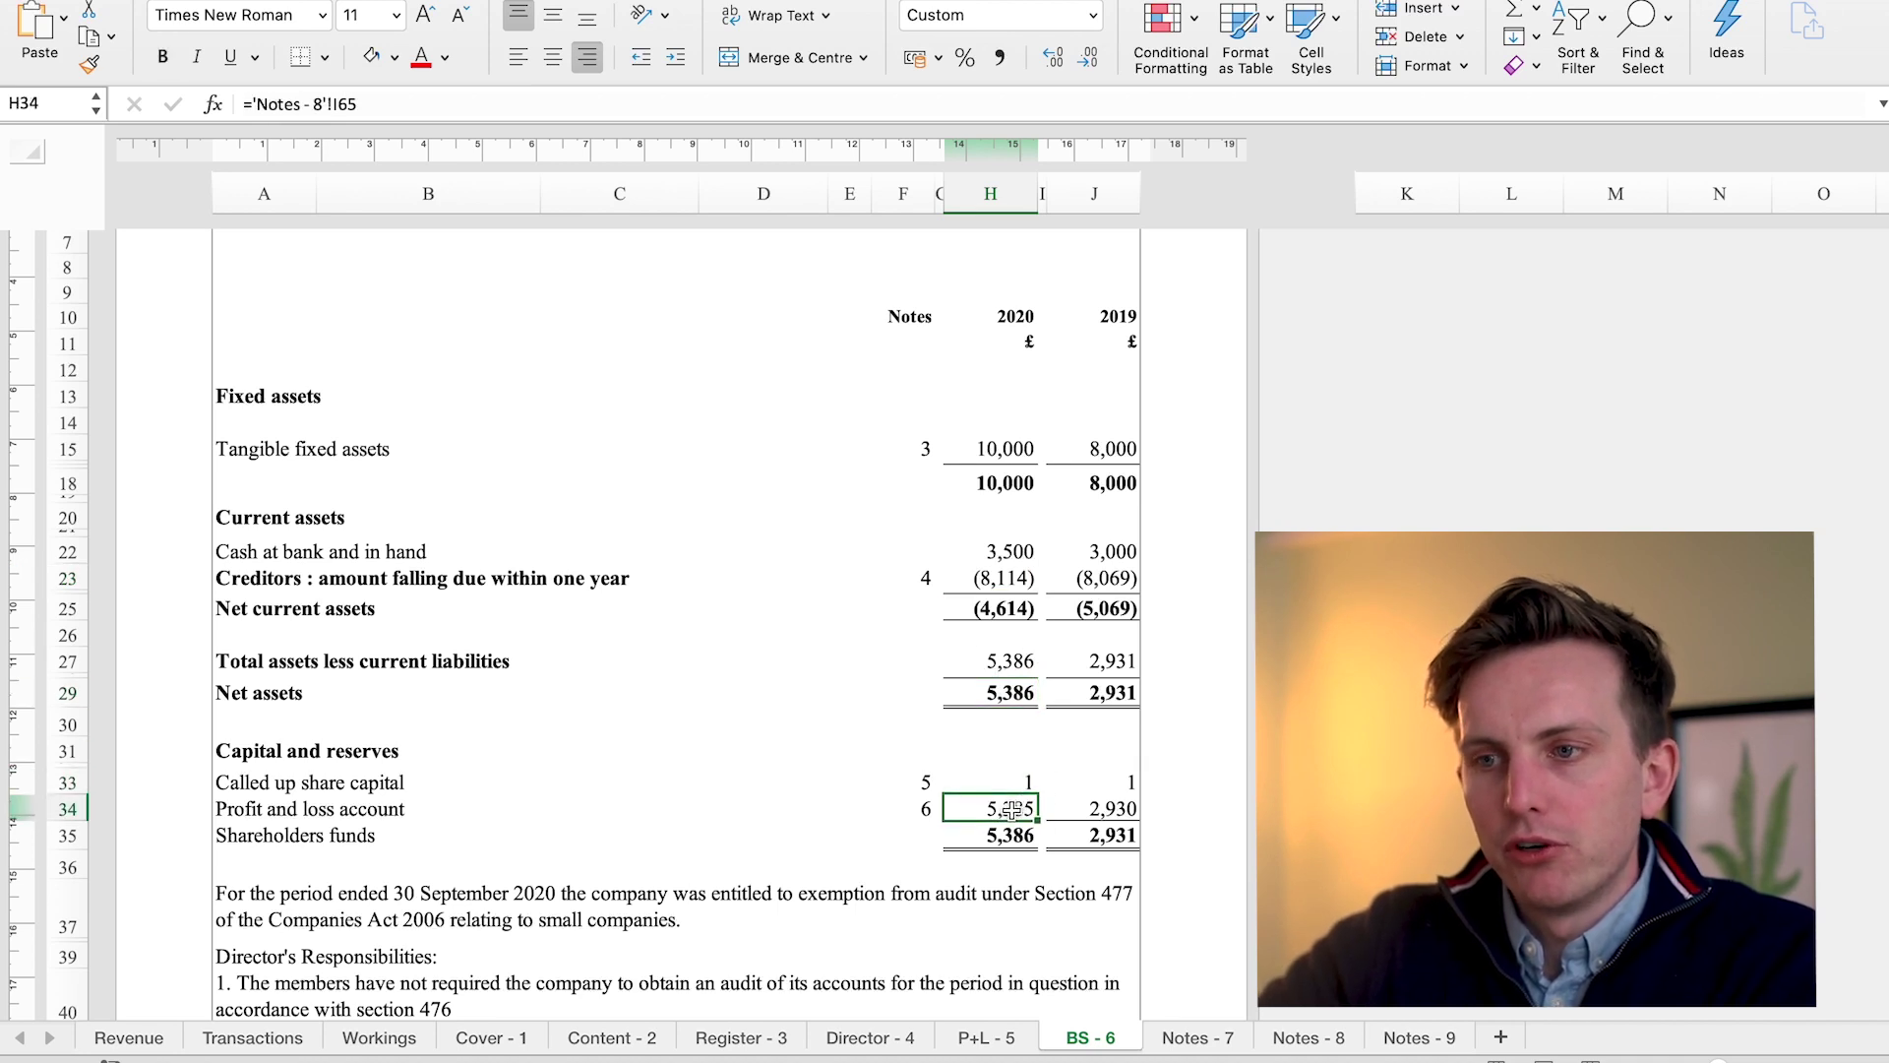
pyautogui.click(1019, 781)
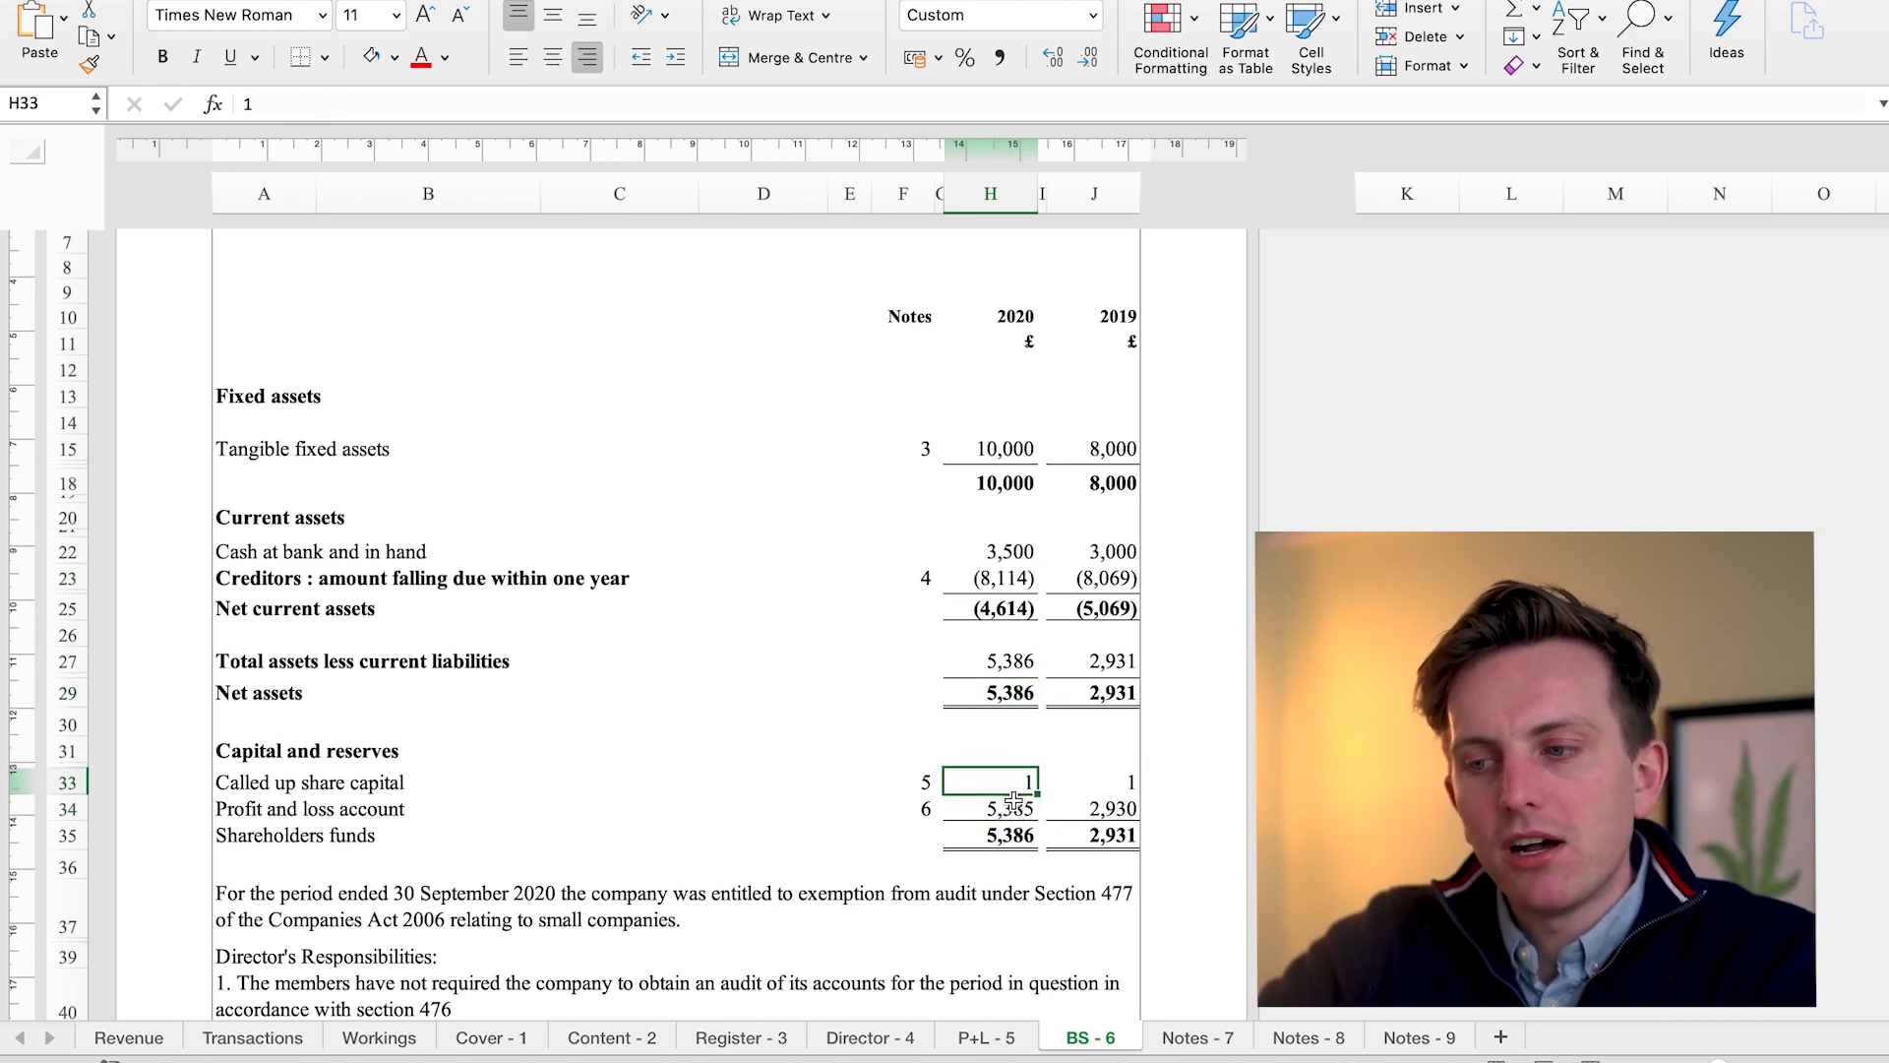
pyautogui.click(1015, 806)
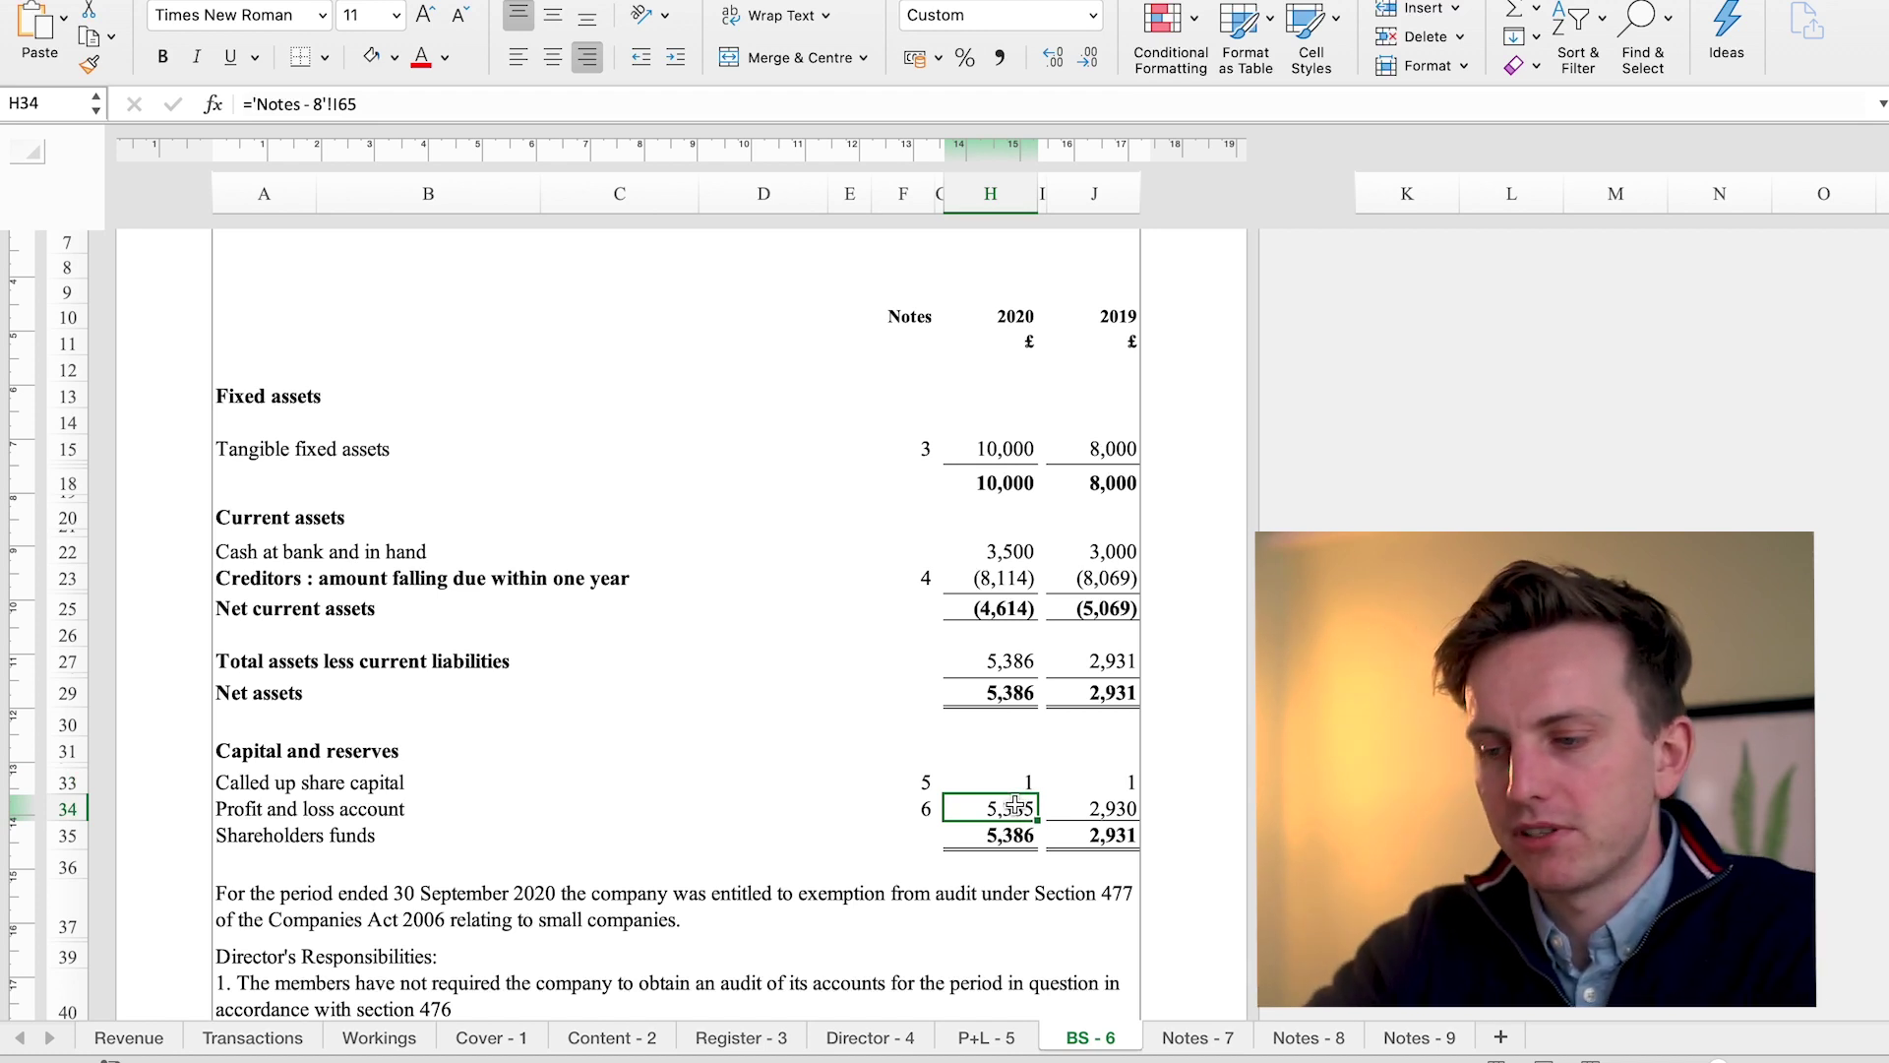
# Follow the profit and loss figure through its Notes - 8 note to the income statement
pyautogui.hotkey('ctrl', '[')
pyautogui.scroll(-2, 1013, 805)
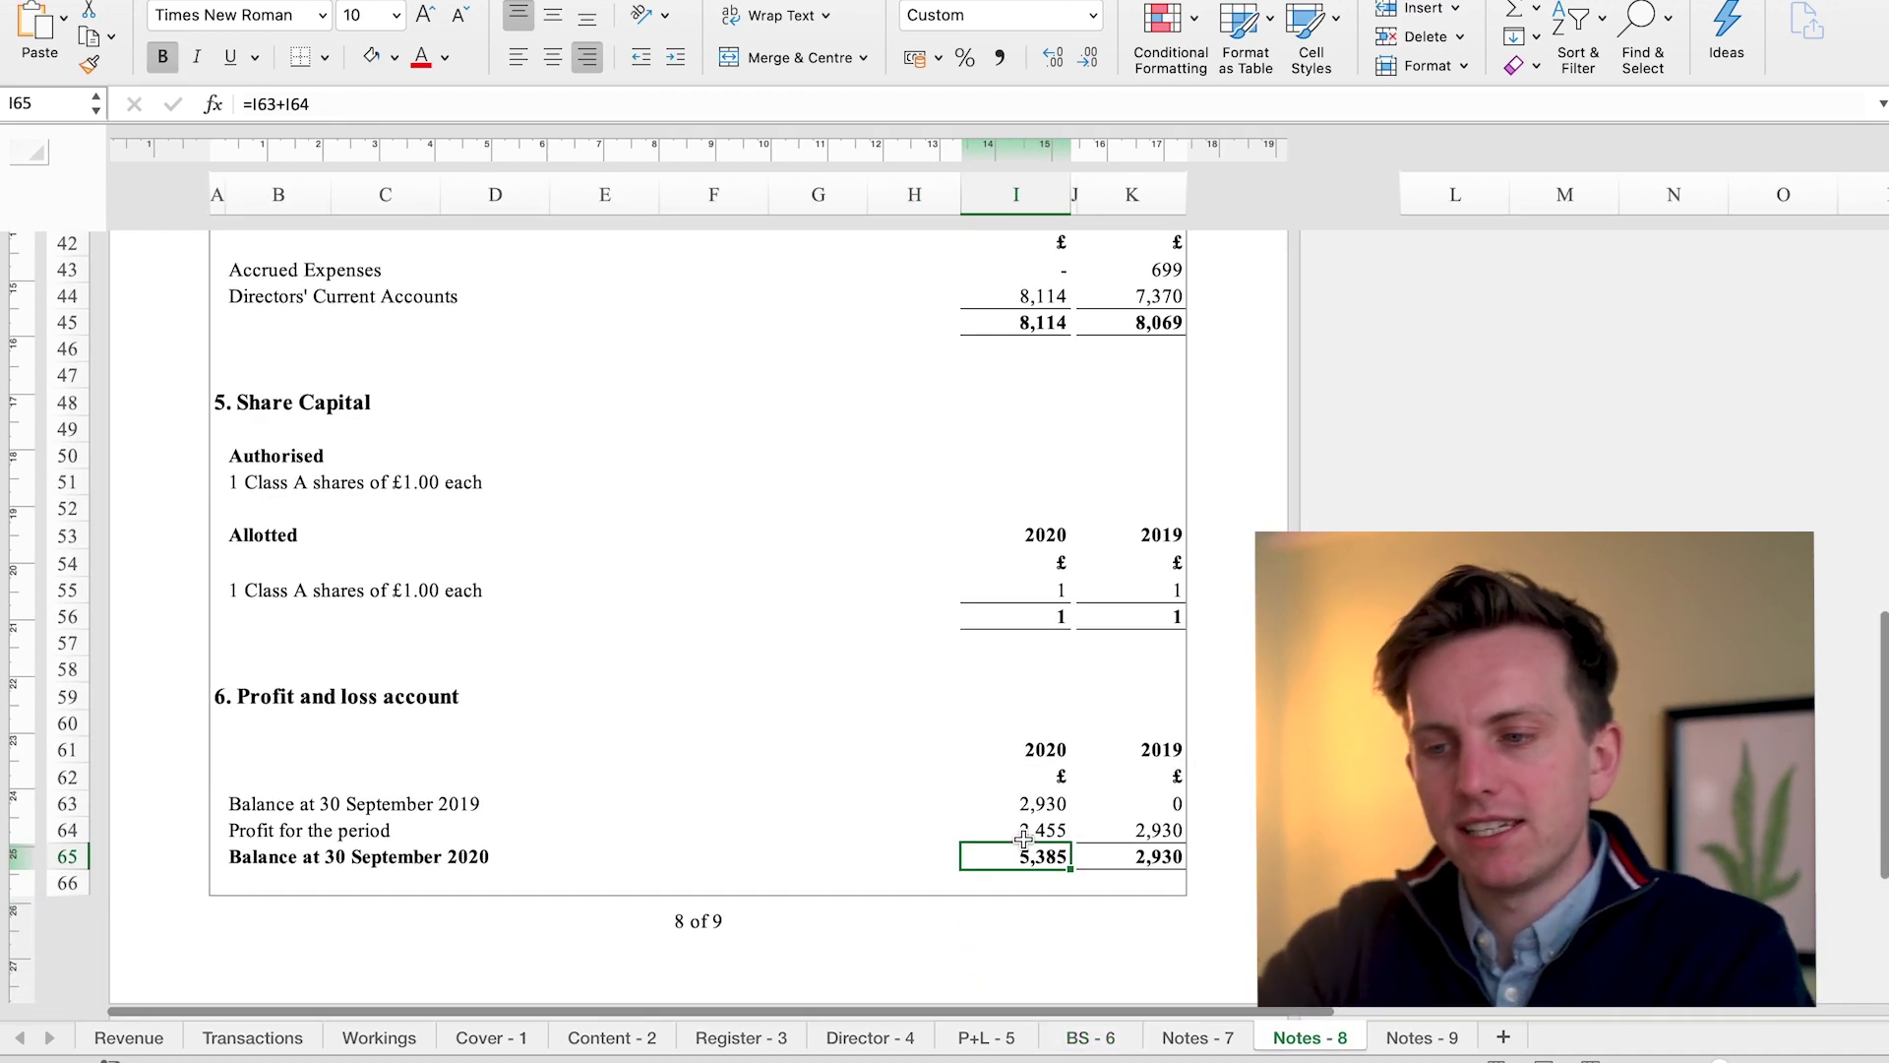
pyautogui.scroll(1, 949, 807)
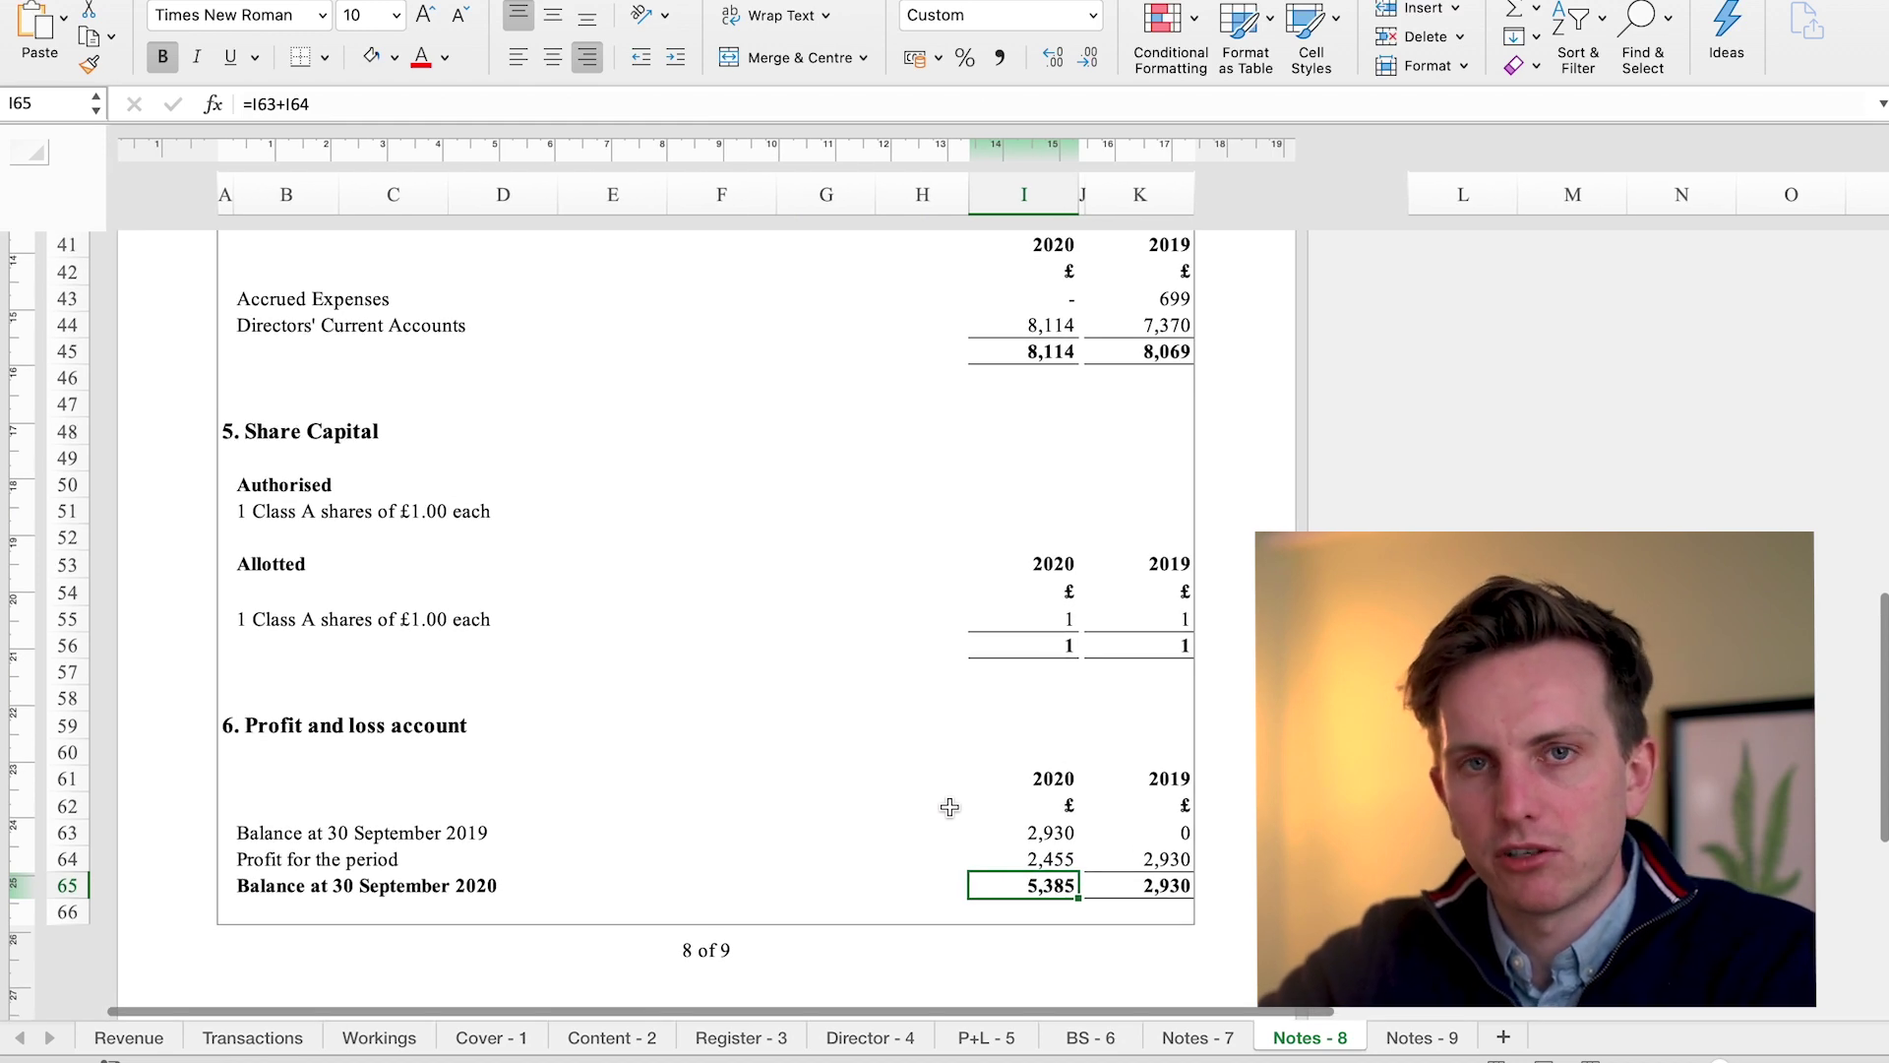
pyautogui.scroll(-2, 950, 807)
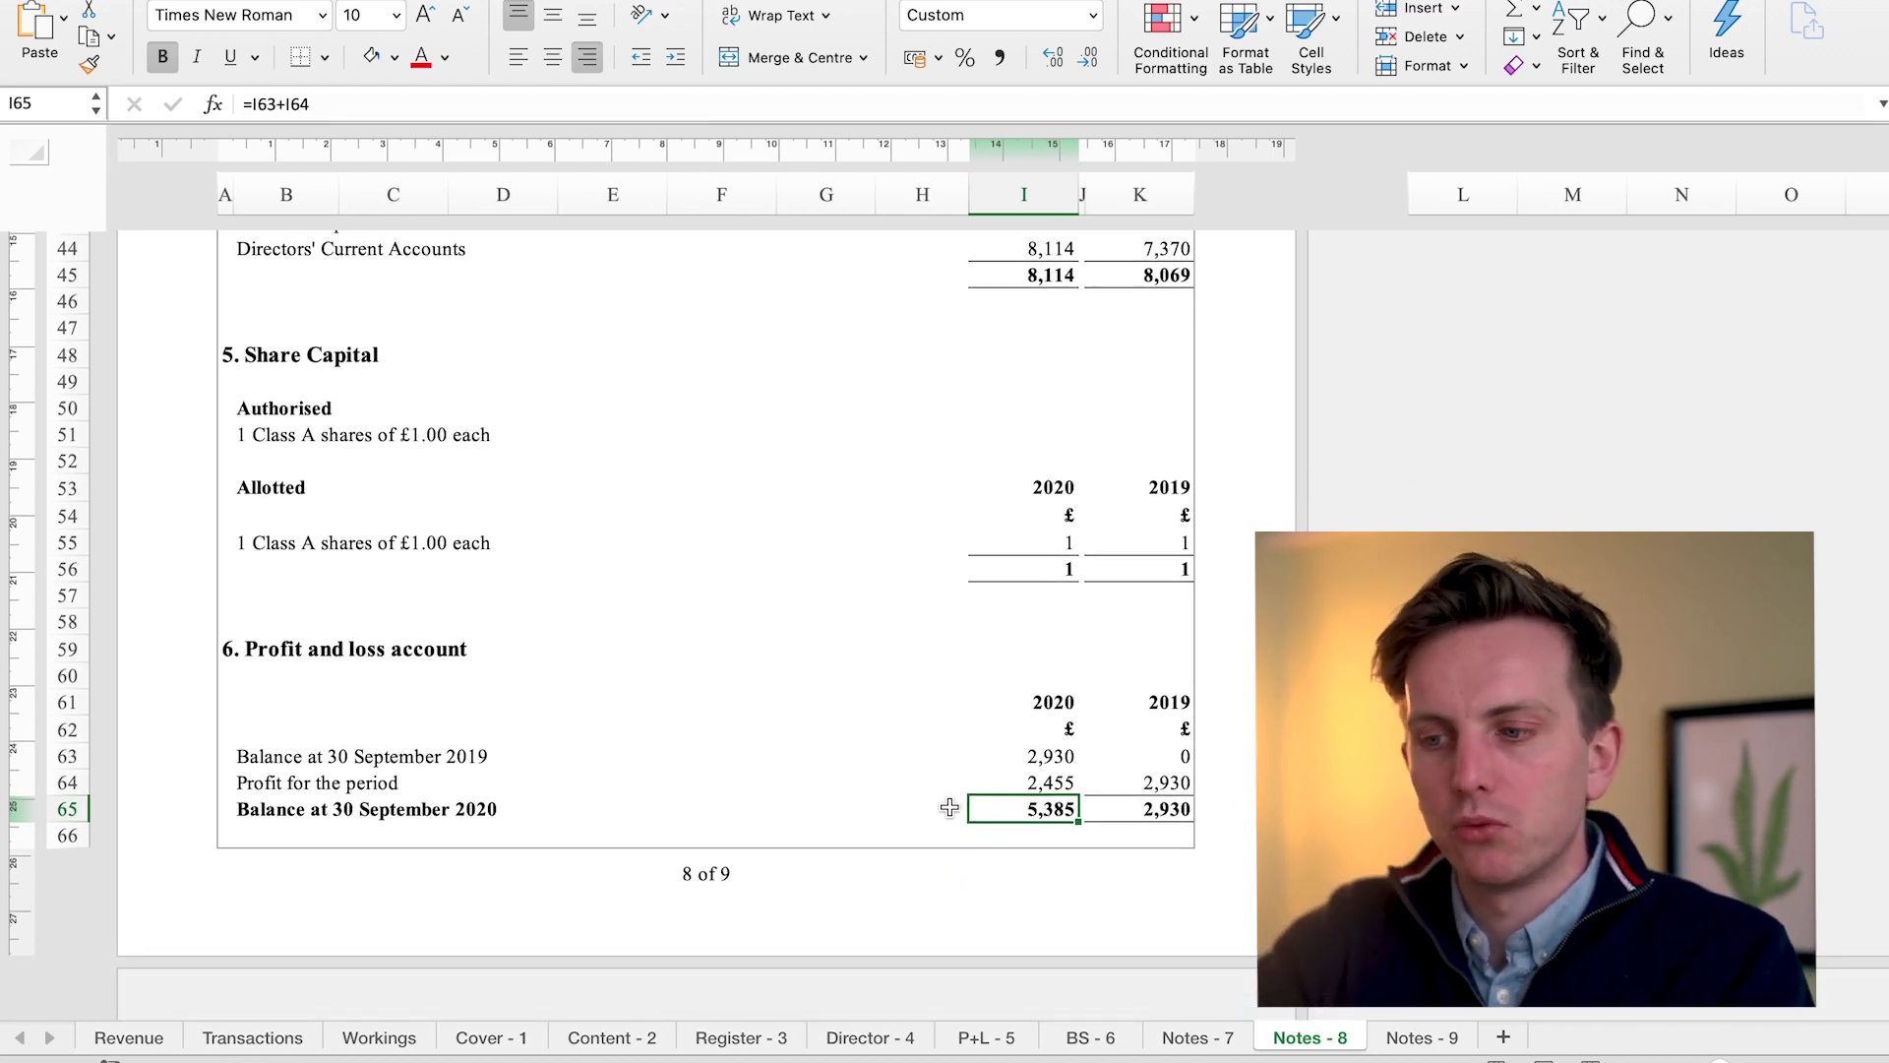
pyautogui.scroll(-1, 950, 806)
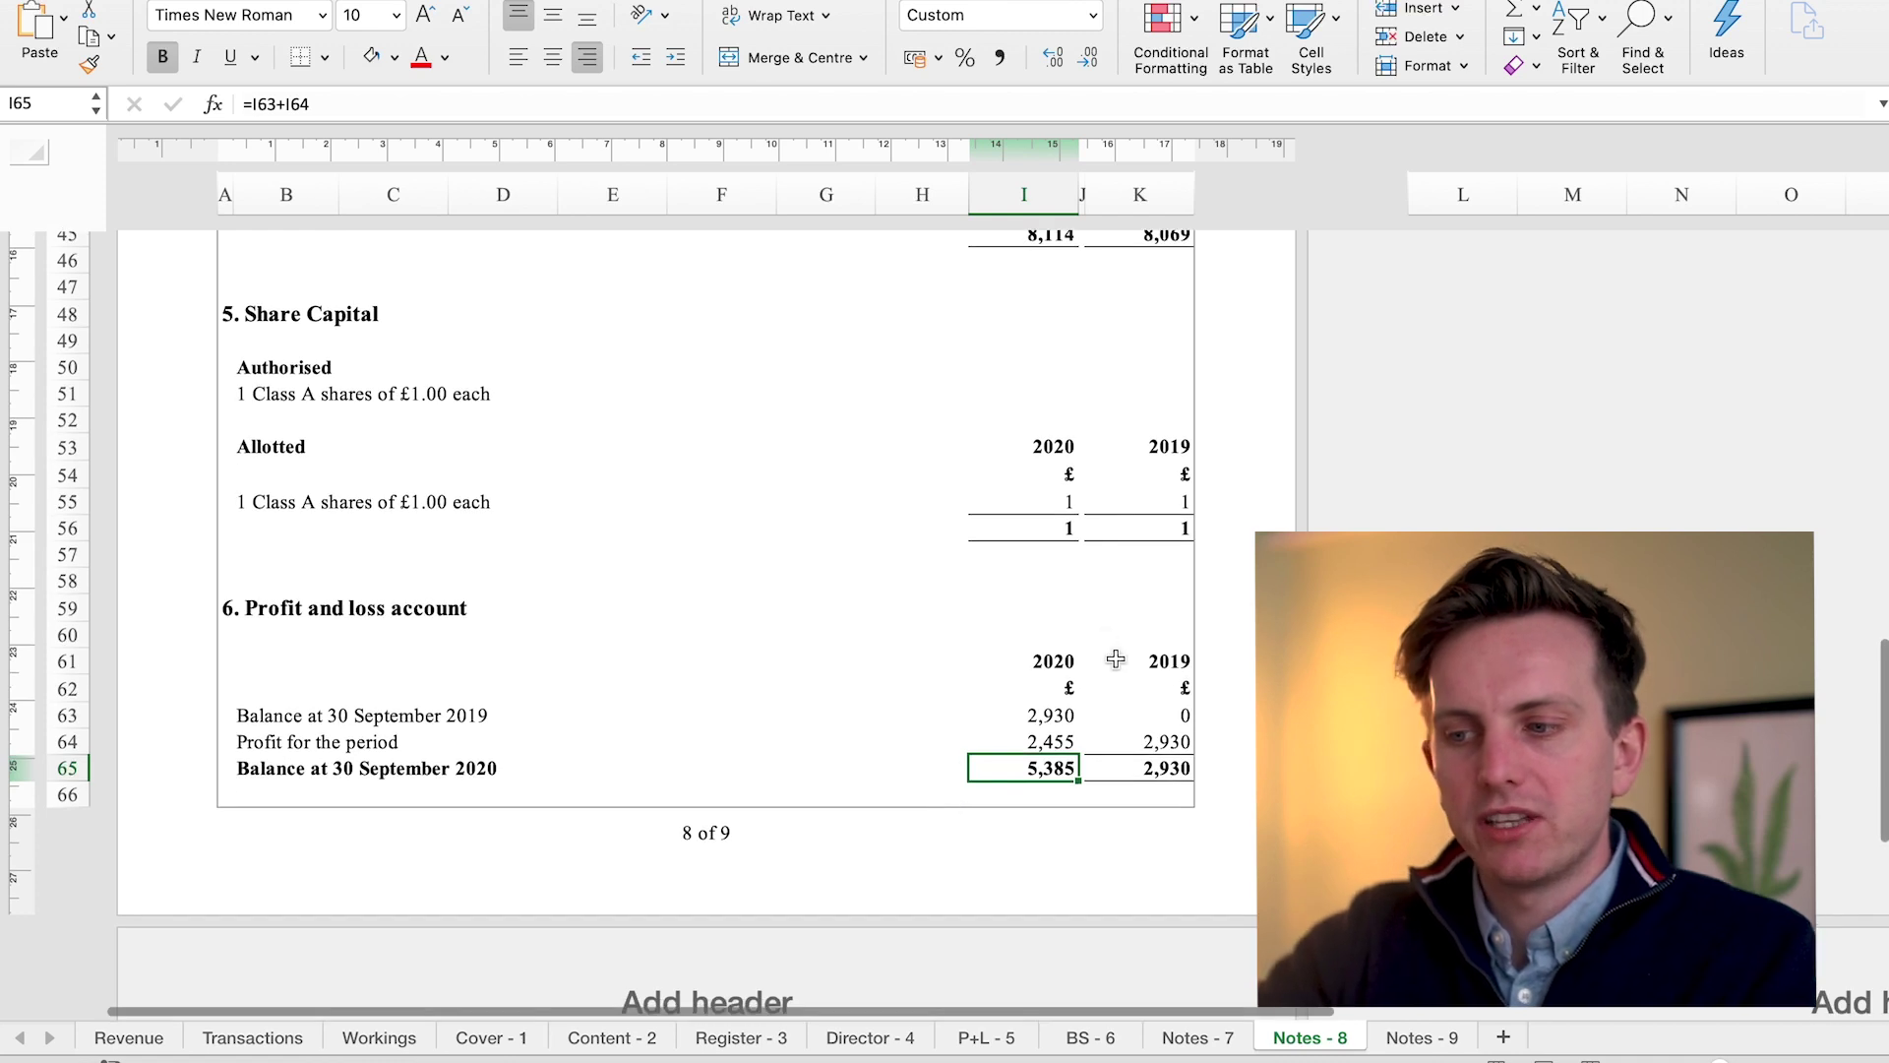
pyautogui.click(1146, 745)
pyautogui.click(1072, 711)
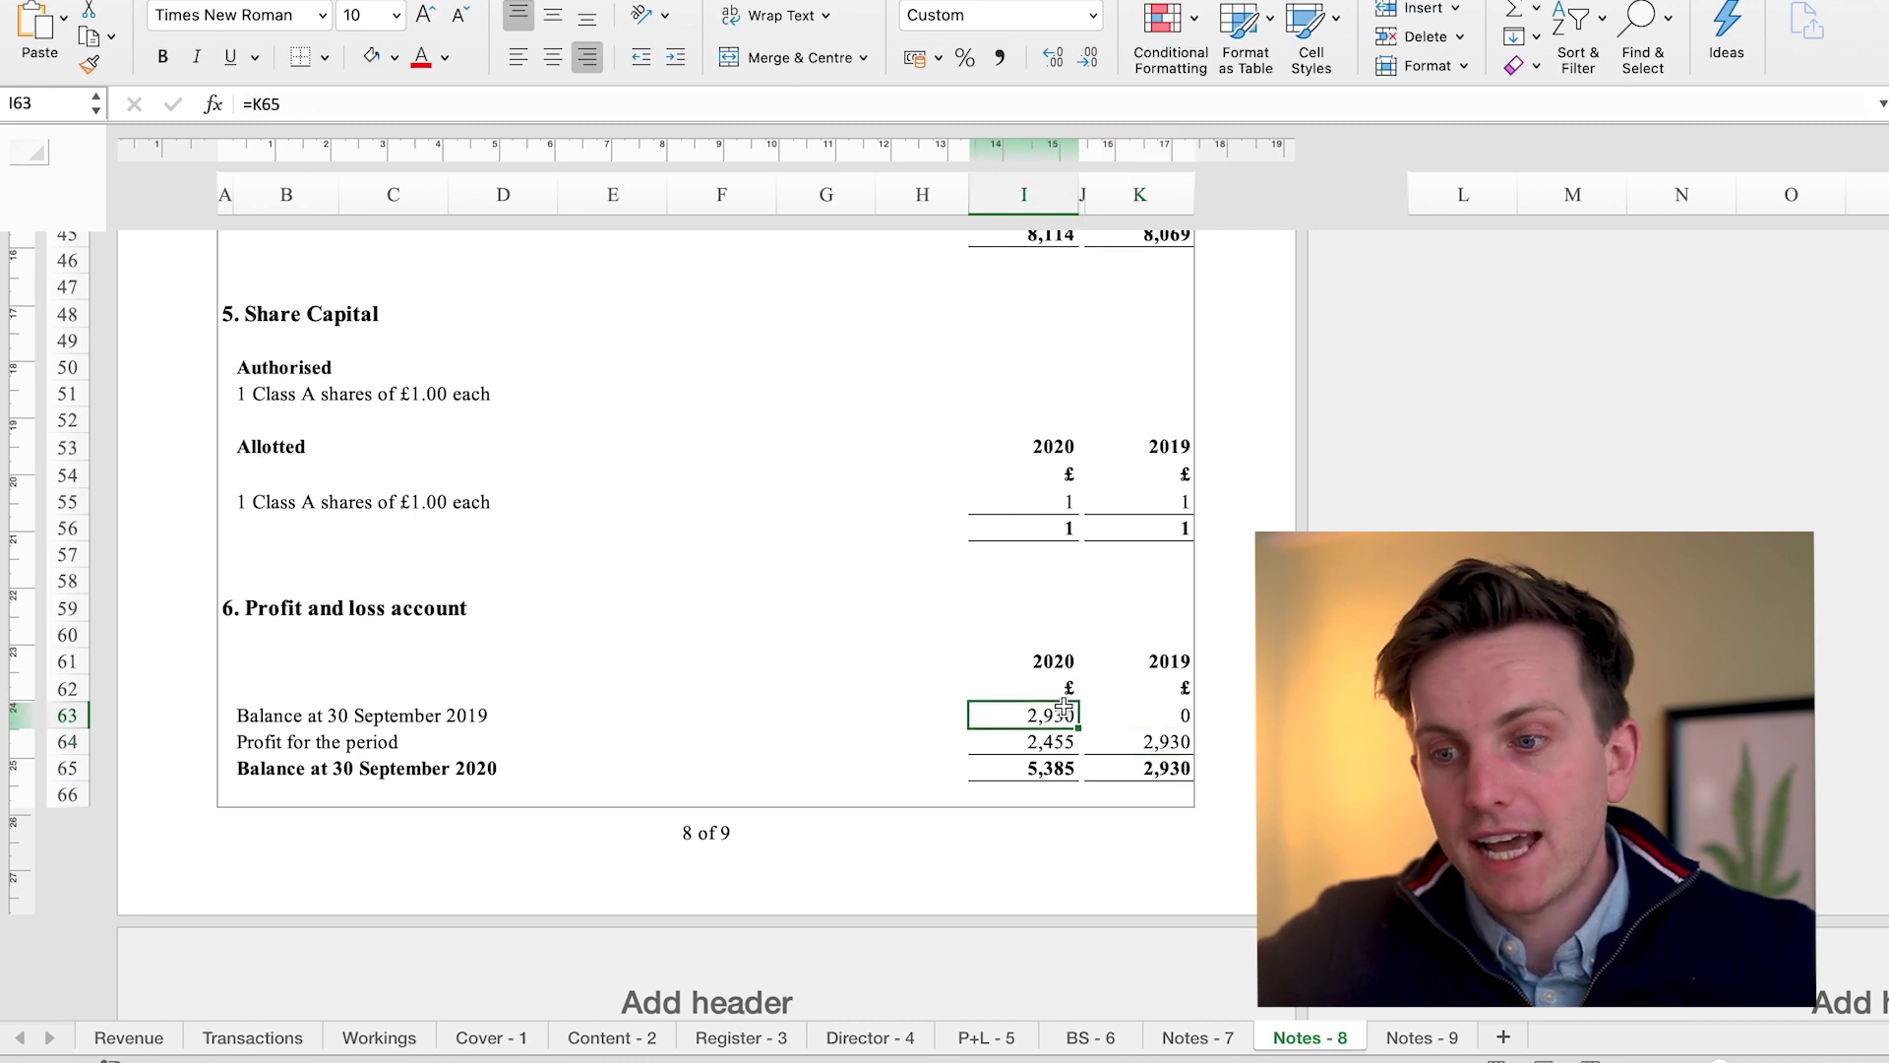
pyautogui.click(1042, 748)
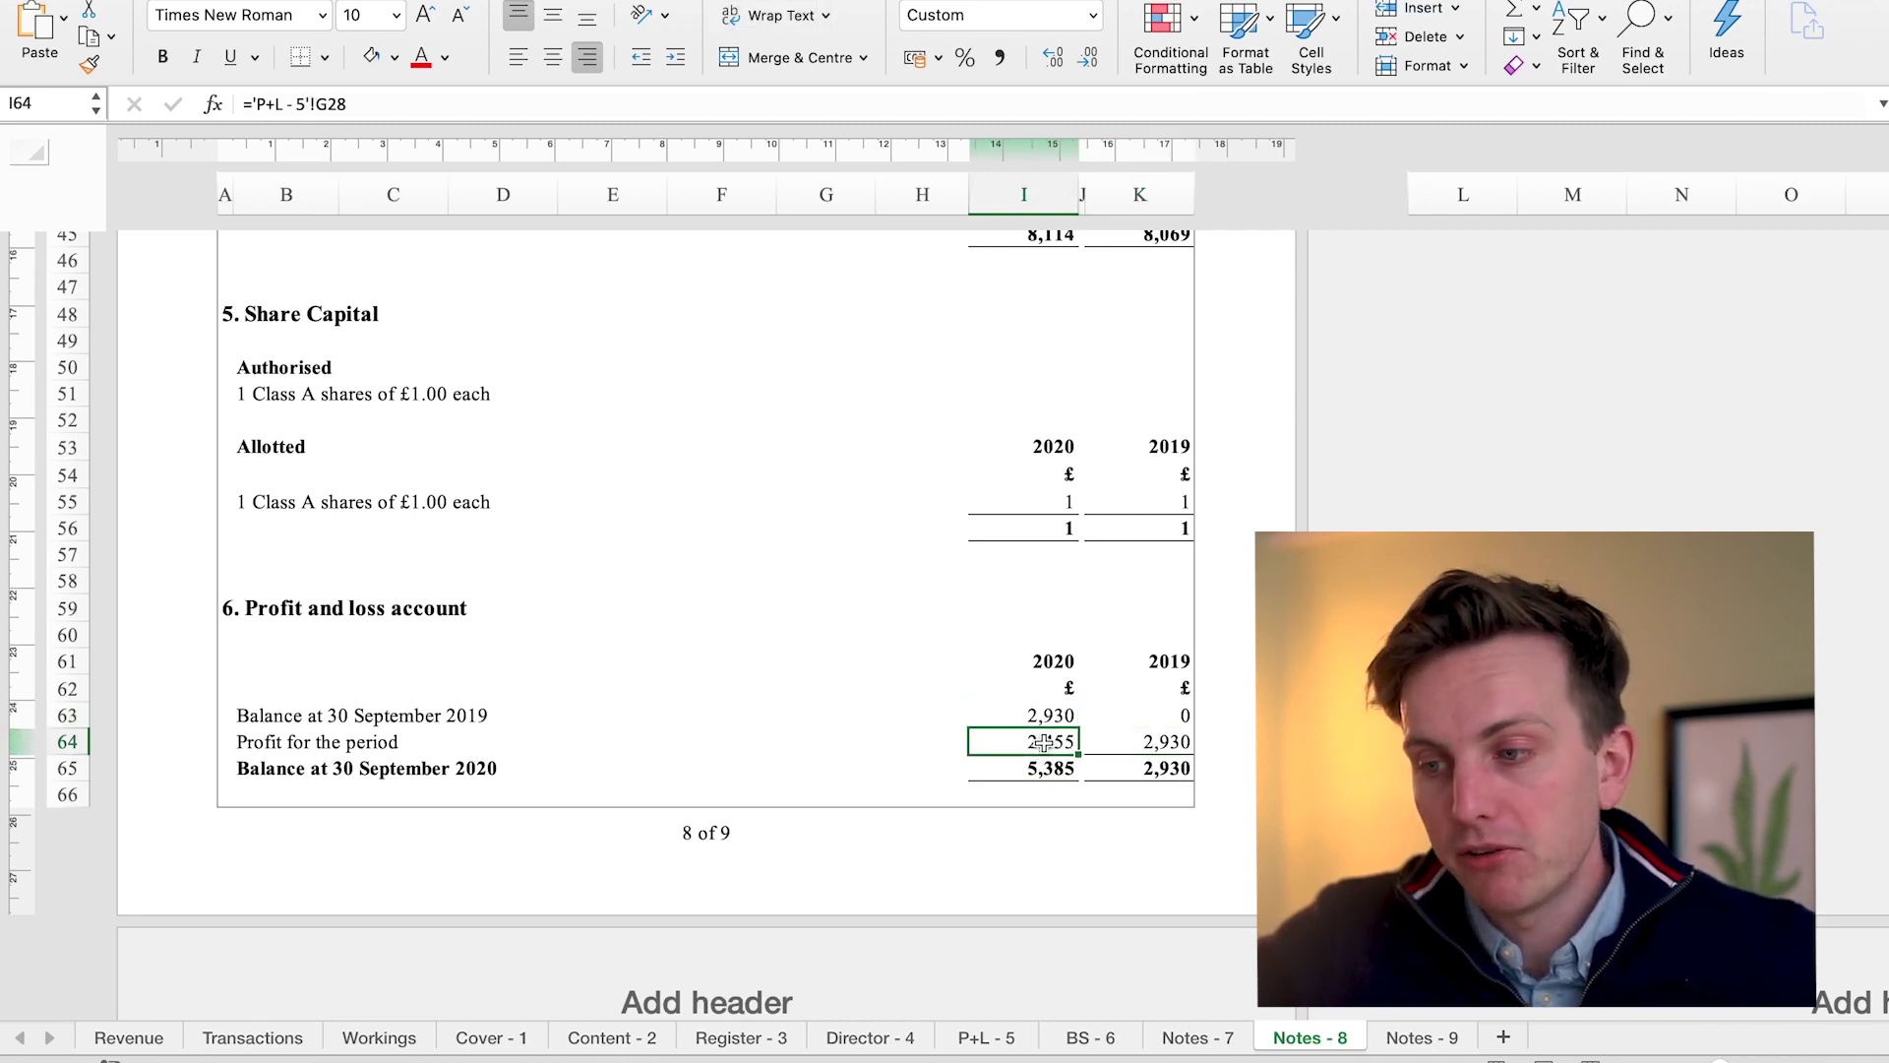
pyautogui.hotkey('ctrl', '[')
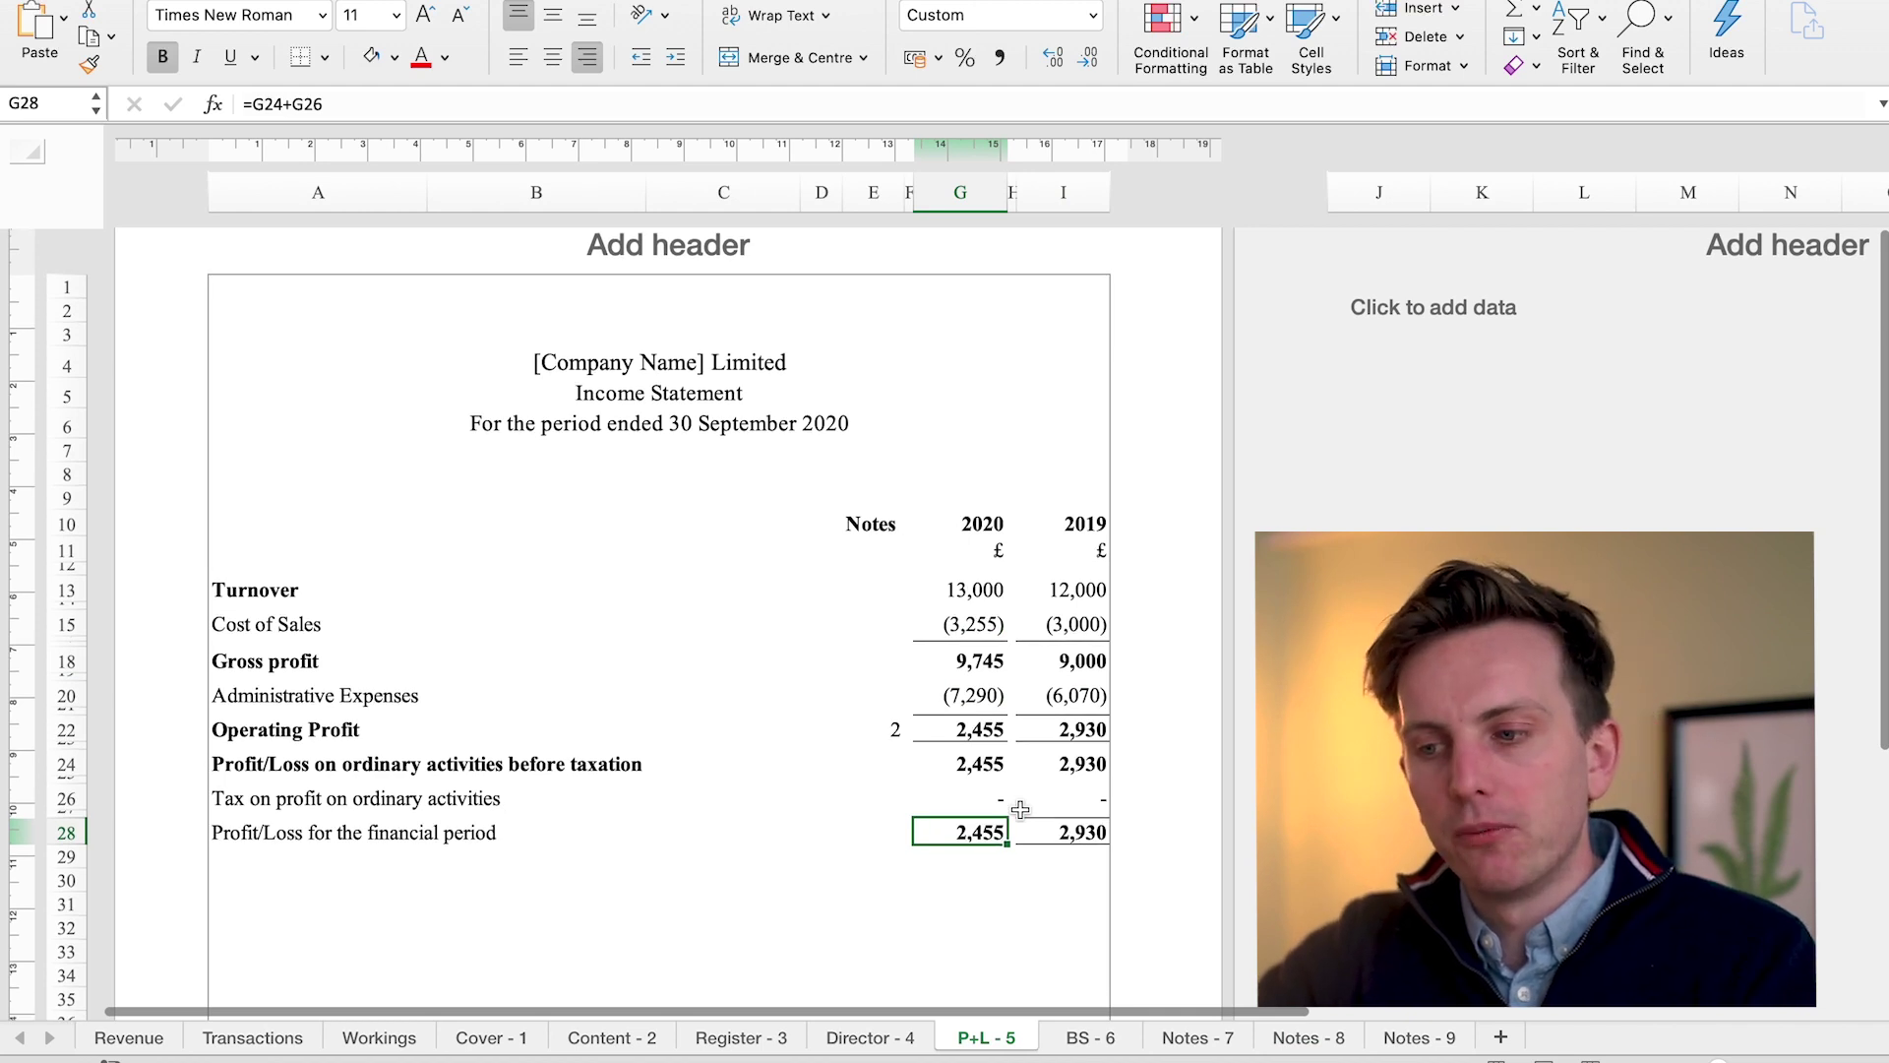
# Follow the BS - 6 creditors figure to the Workings Directors Loan Account final 8,114
pyautogui.click(1077, 1036)
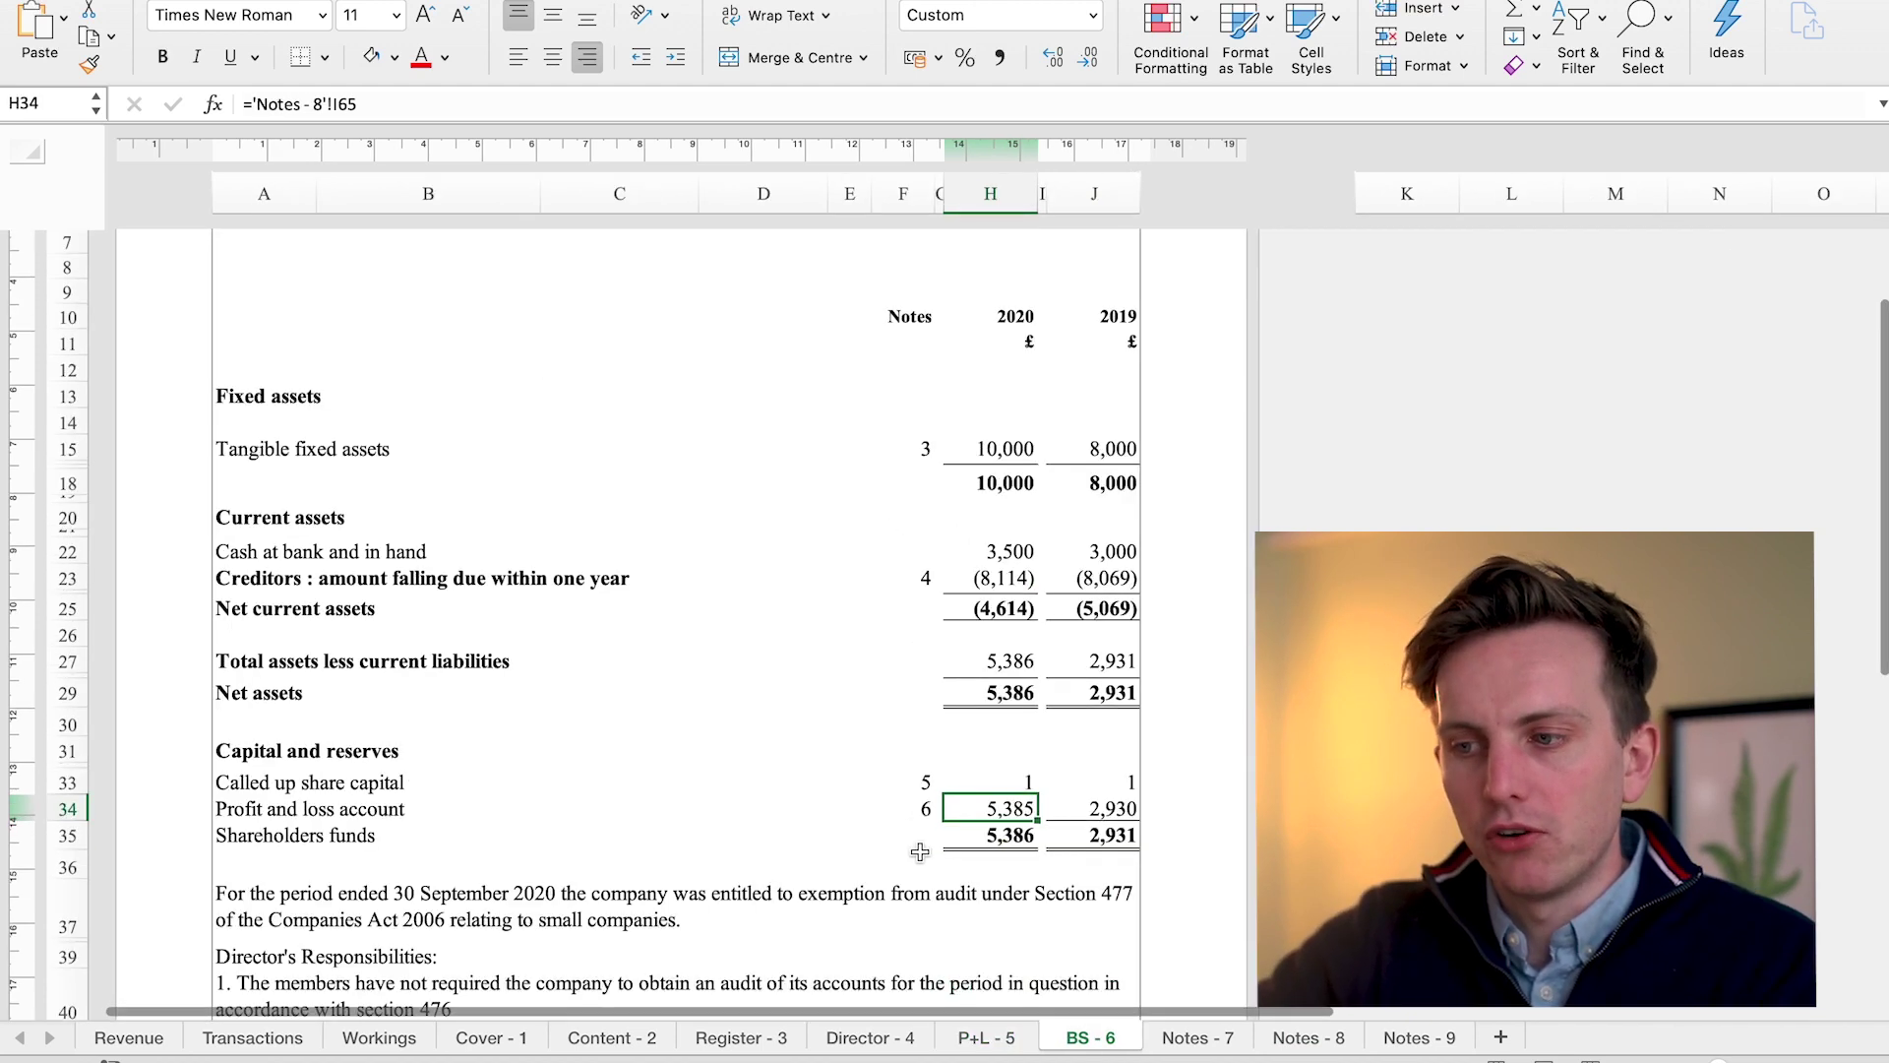
pyautogui.click(1023, 578)
pyautogui.hotkey('ctrl', '[')
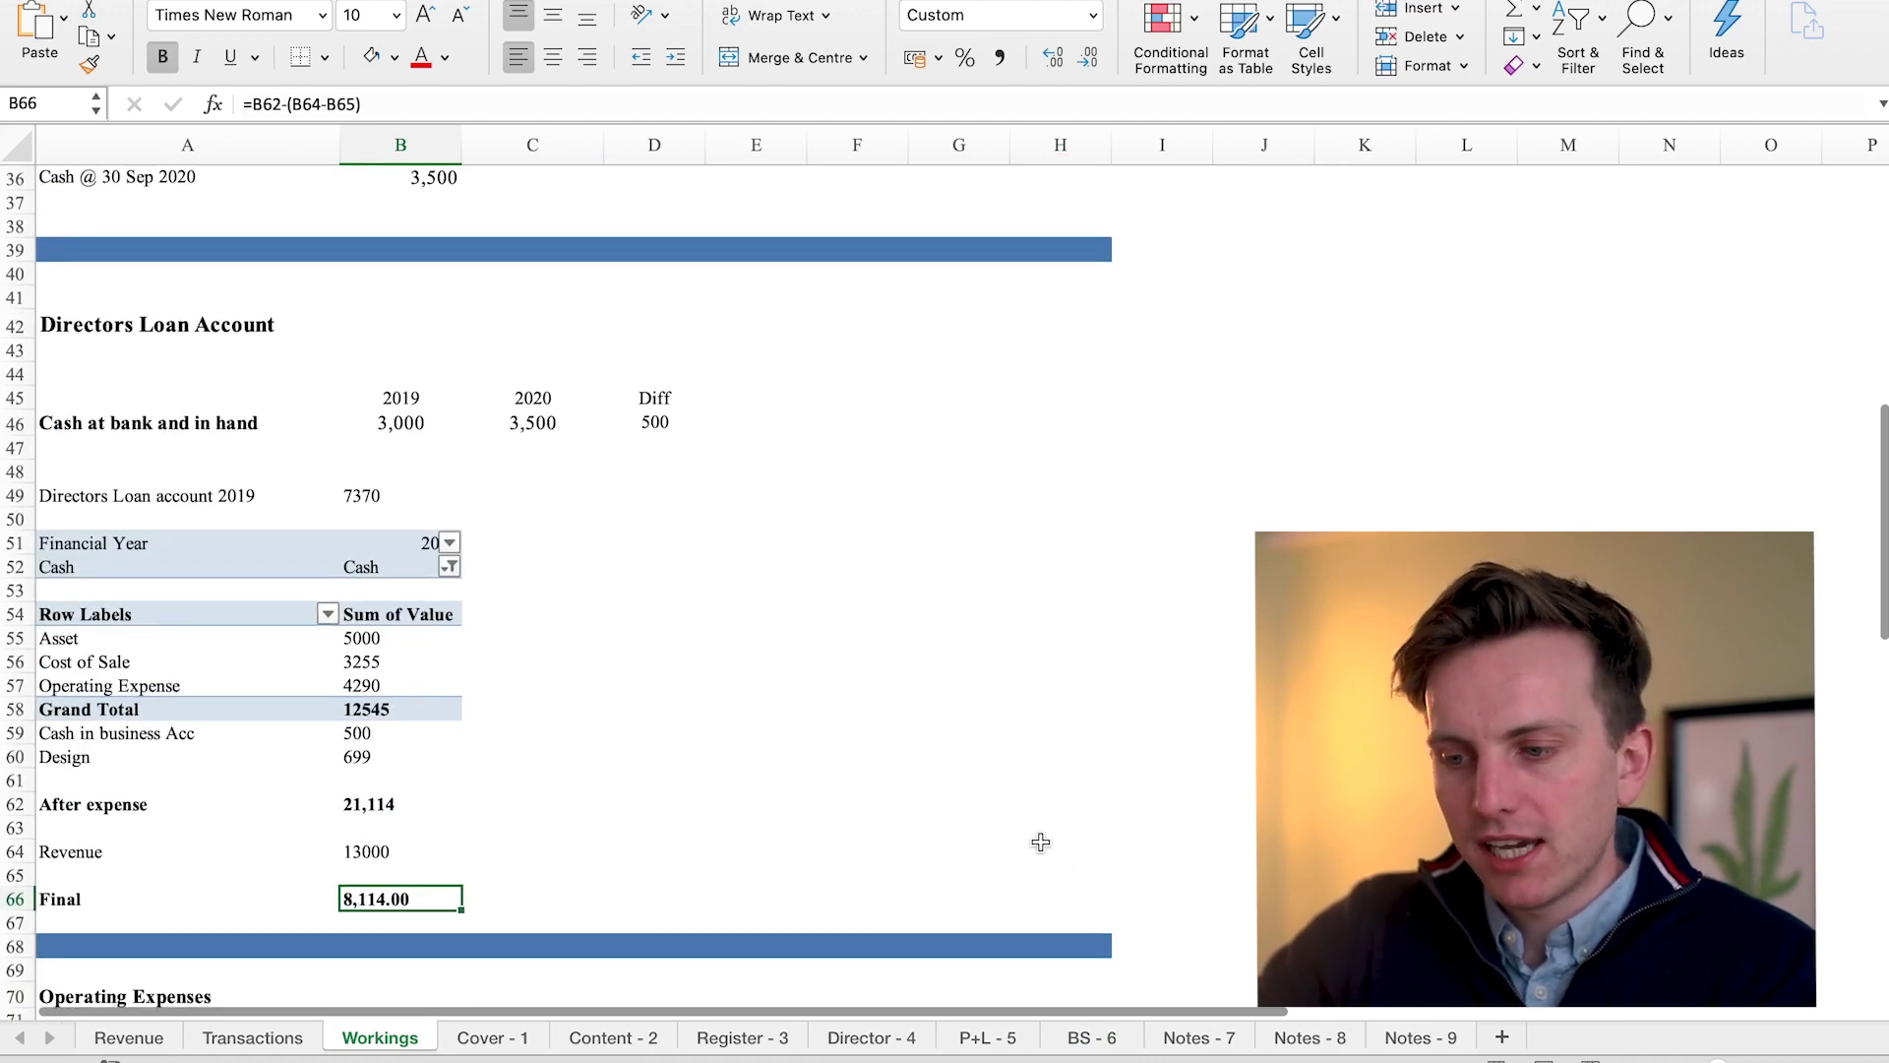
# Compare 5,386 net assets with shareholders funds and check total assets less current liabilities equals H18+H25
pyautogui.click(1198, 1037)
pyautogui.click(1092, 1036)
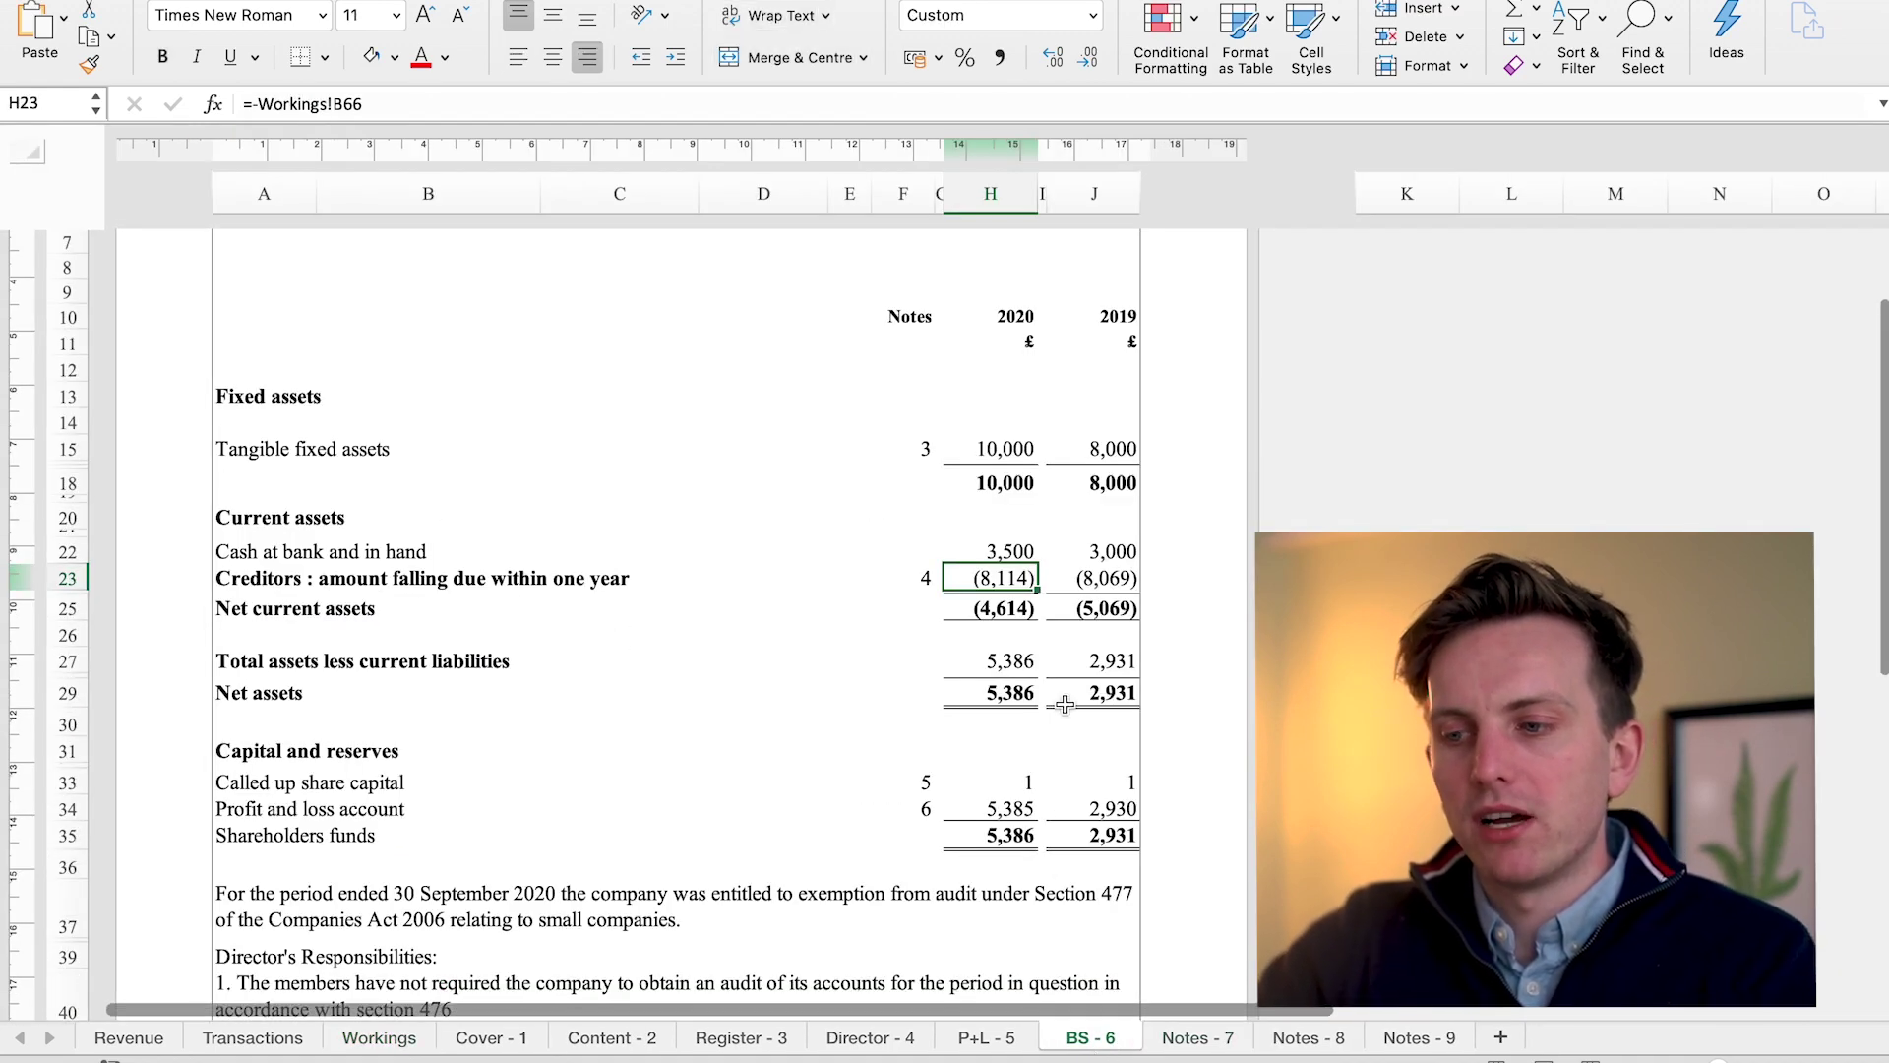
pyautogui.scroll(-3, 1066, 705)
pyautogui.click(1001, 610)
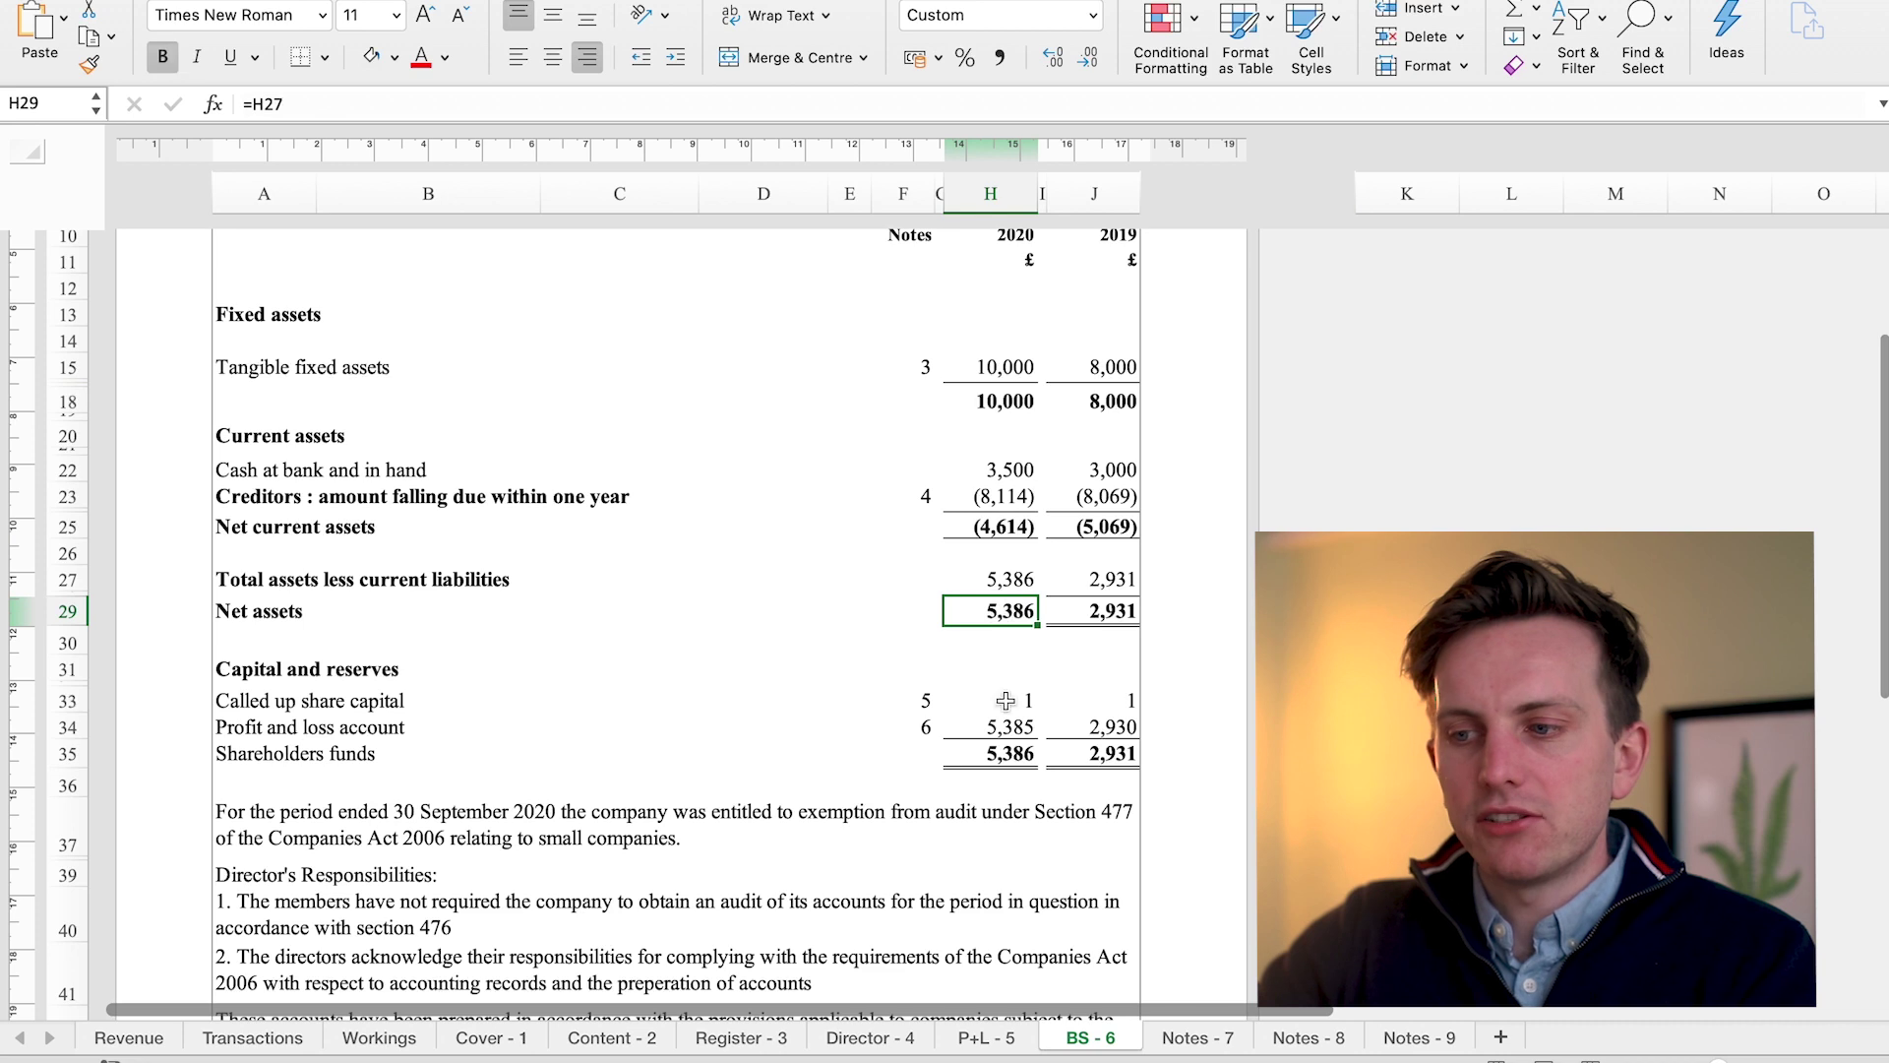
pyautogui.keyDown('super'); pyautogui.click(1000, 753); pyautogui.keyUp('super')
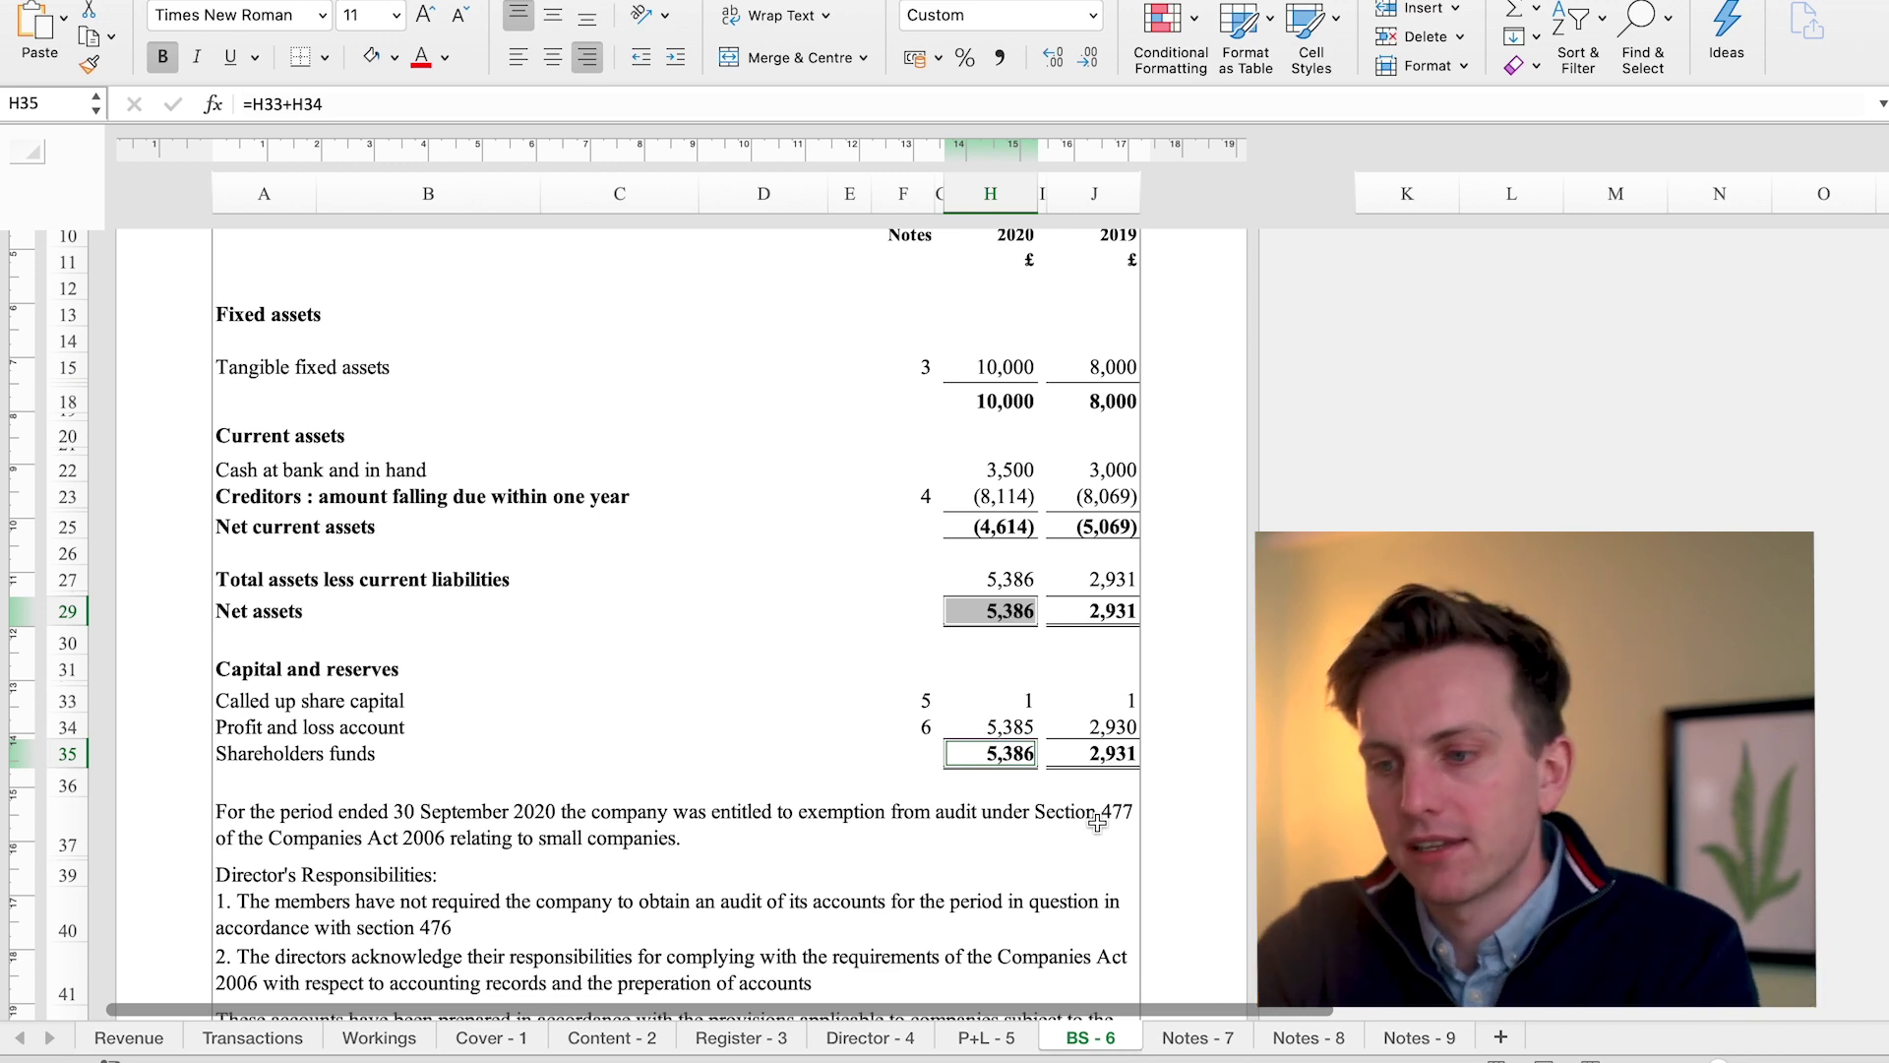
pyautogui.click(1036, 571)
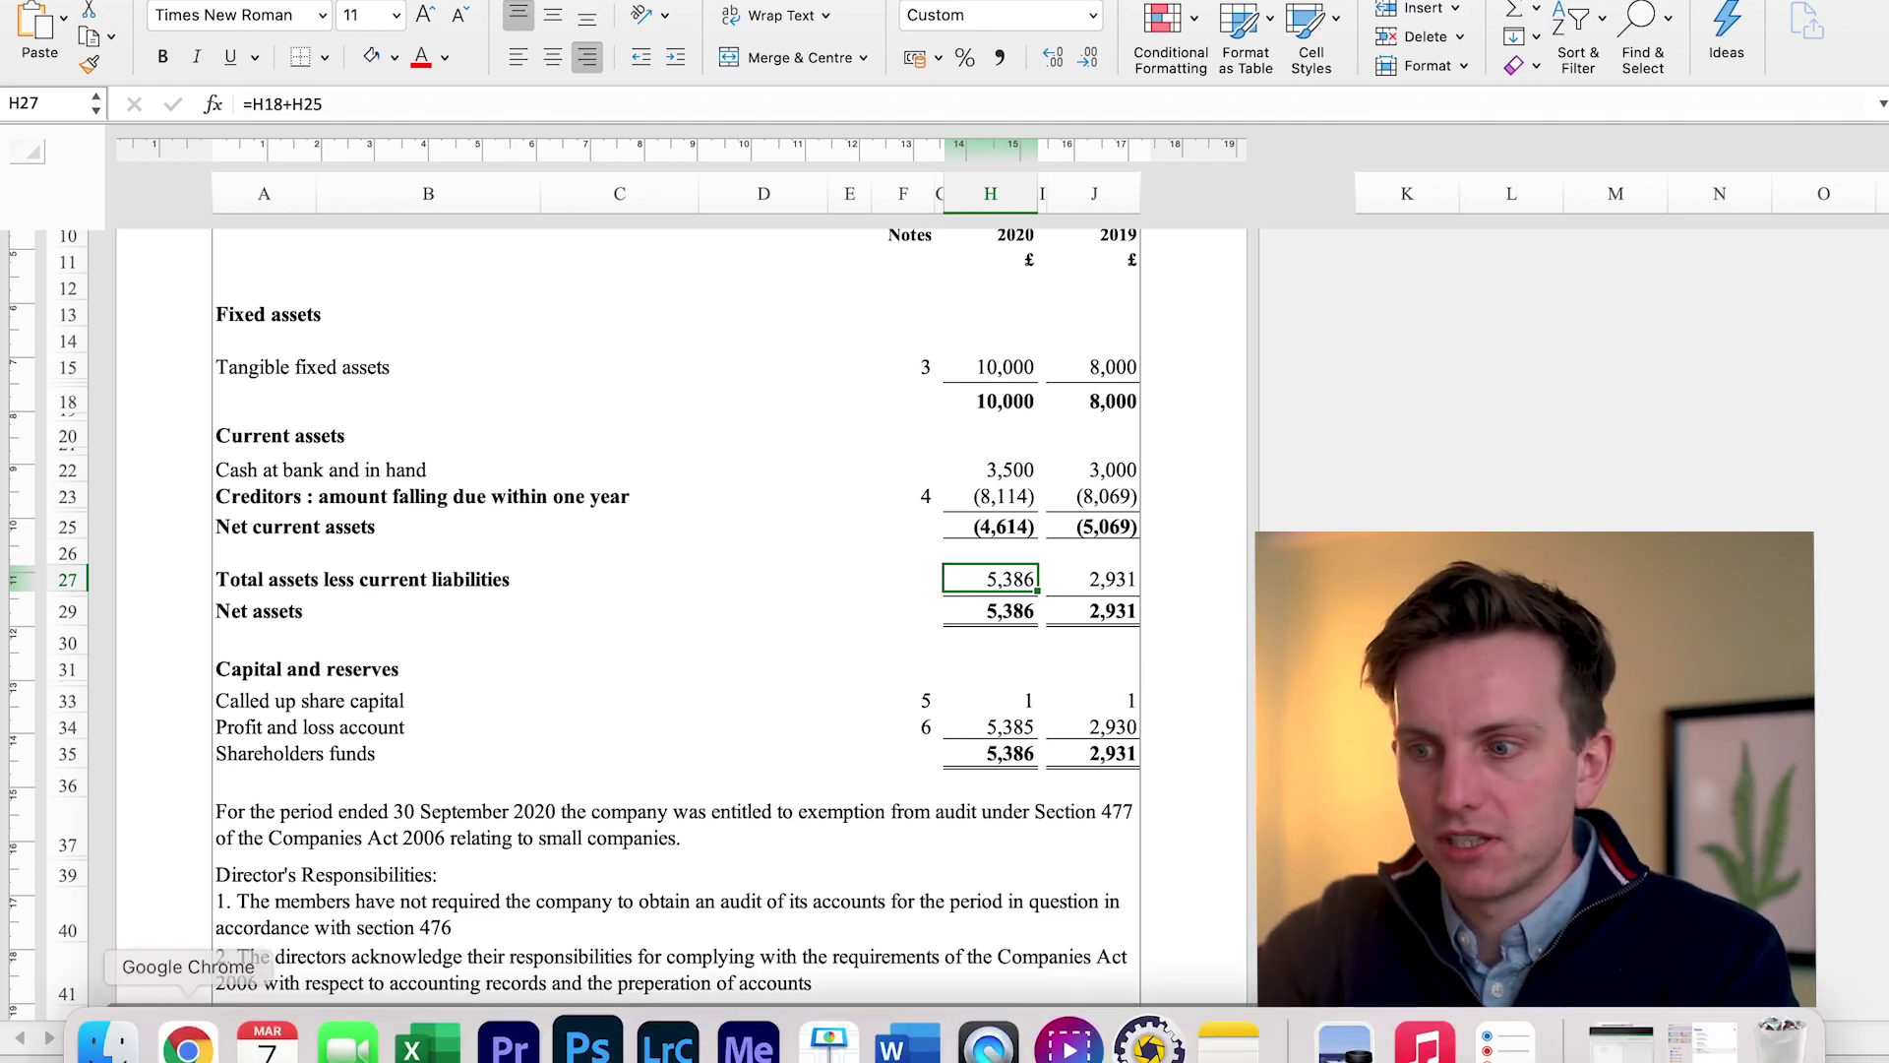
pyautogui.click(1199, 1037)
# Scroll through the Notes - 7 General Information and Accounting Policies, including 5 Year Straight Line depreciation
pyautogui.scroll(-3, 870, 878)
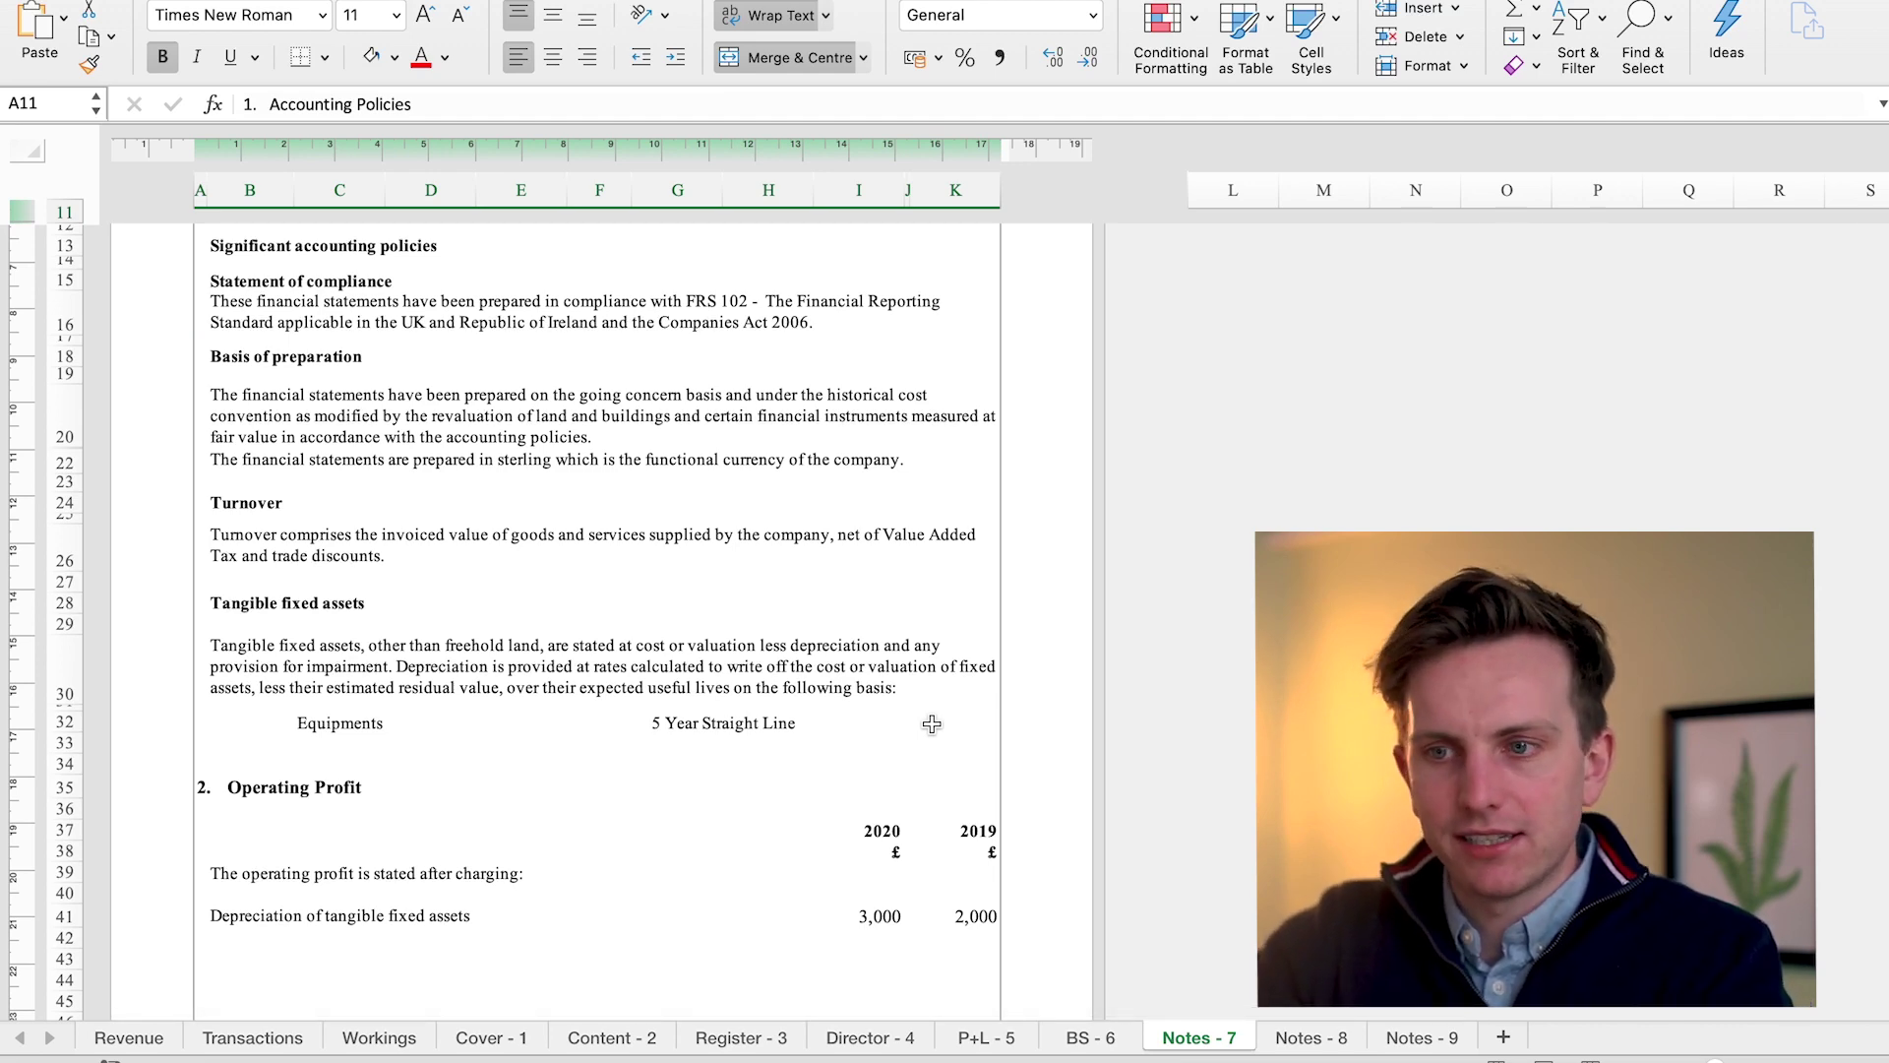
pyautogui.scroll(2, 932, 724)
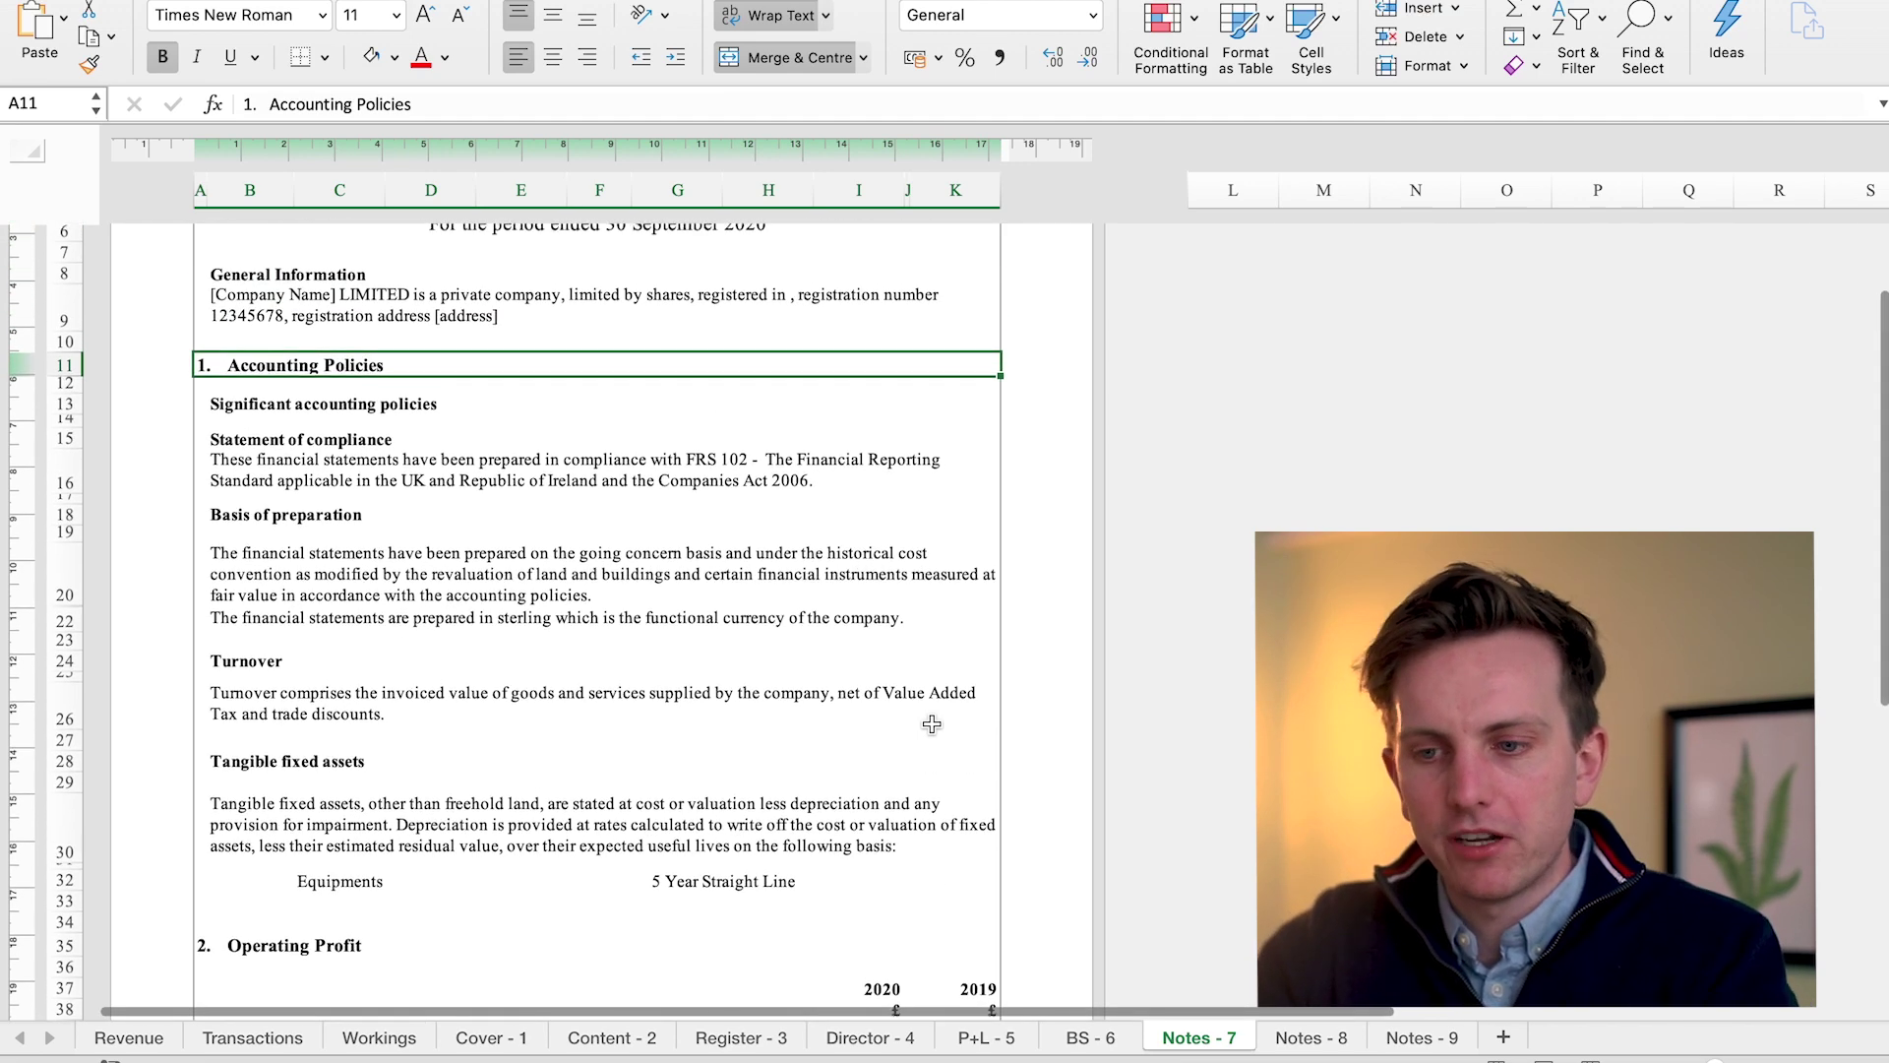
pyautogui.scroll(-2, 932, 724)
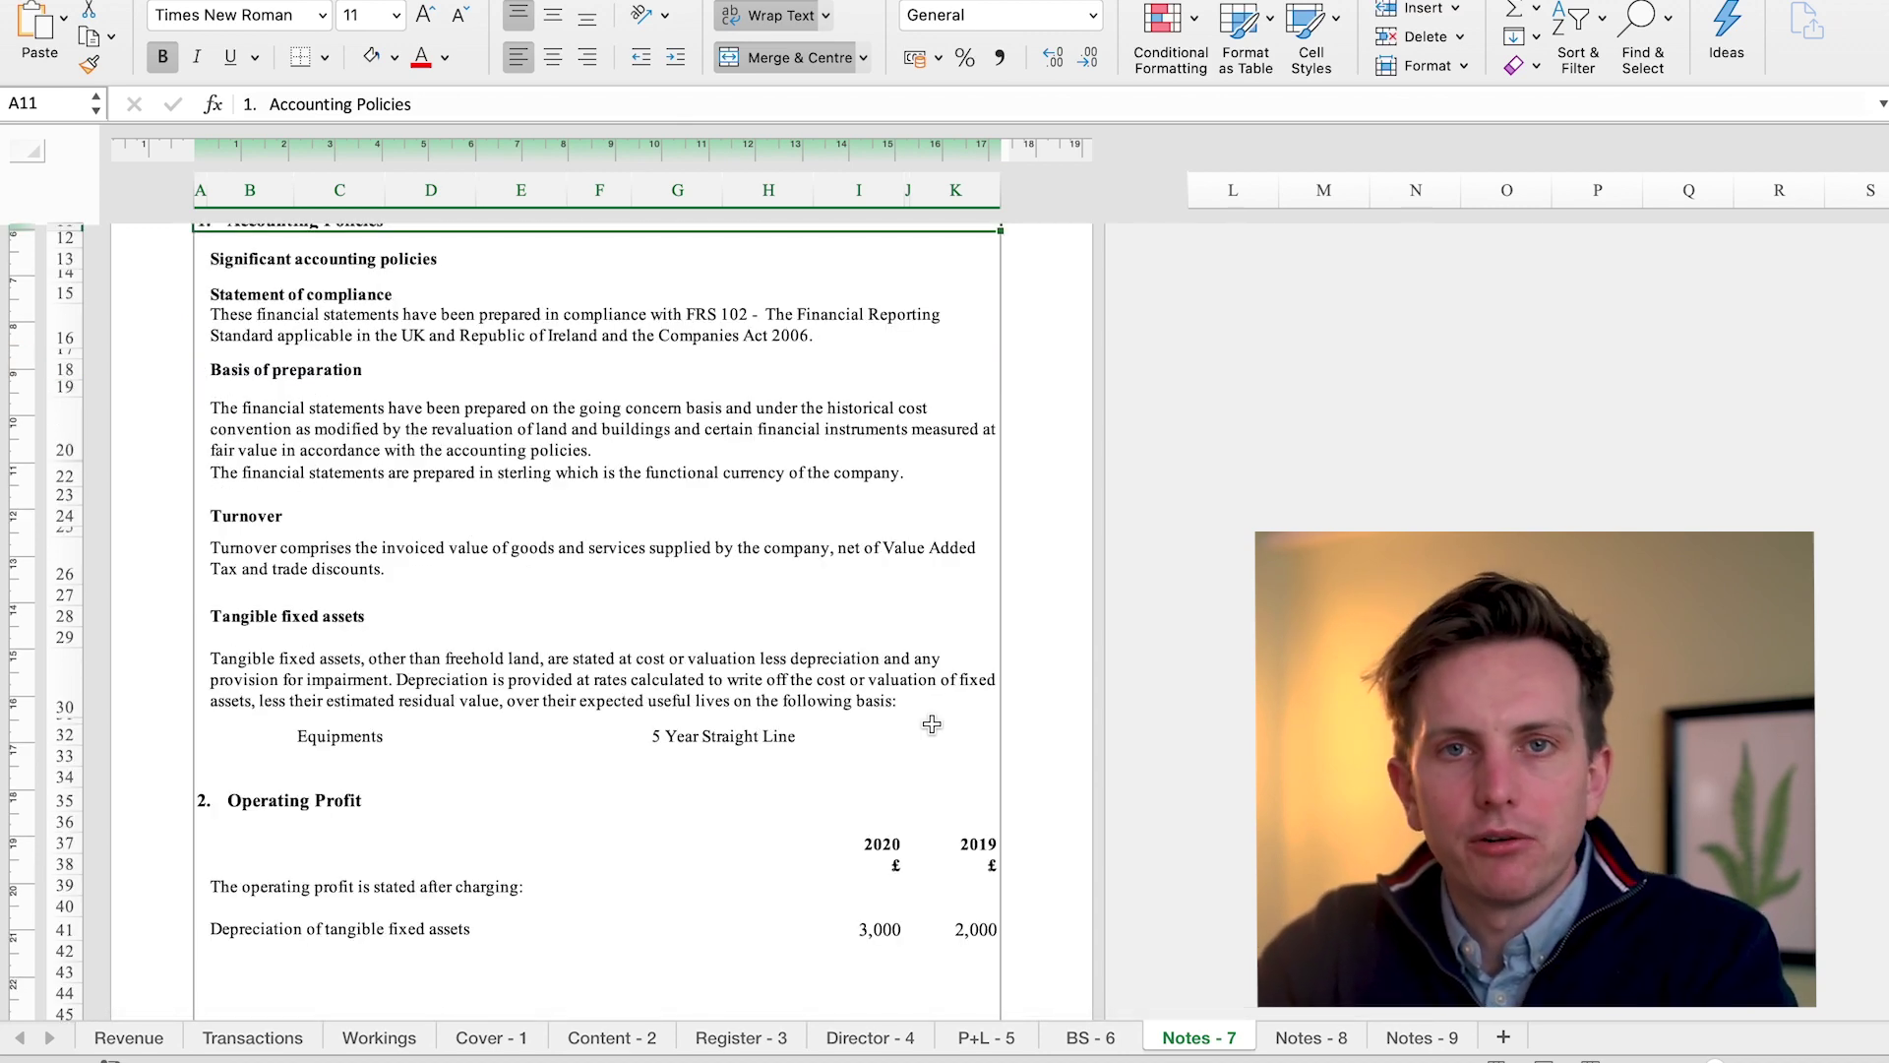
# On Notes - 8, inspect the 2020 accrued expenses and directors' current accounts creditors formulas
pyautogui.hotkey('ctrl', 'pagedown')
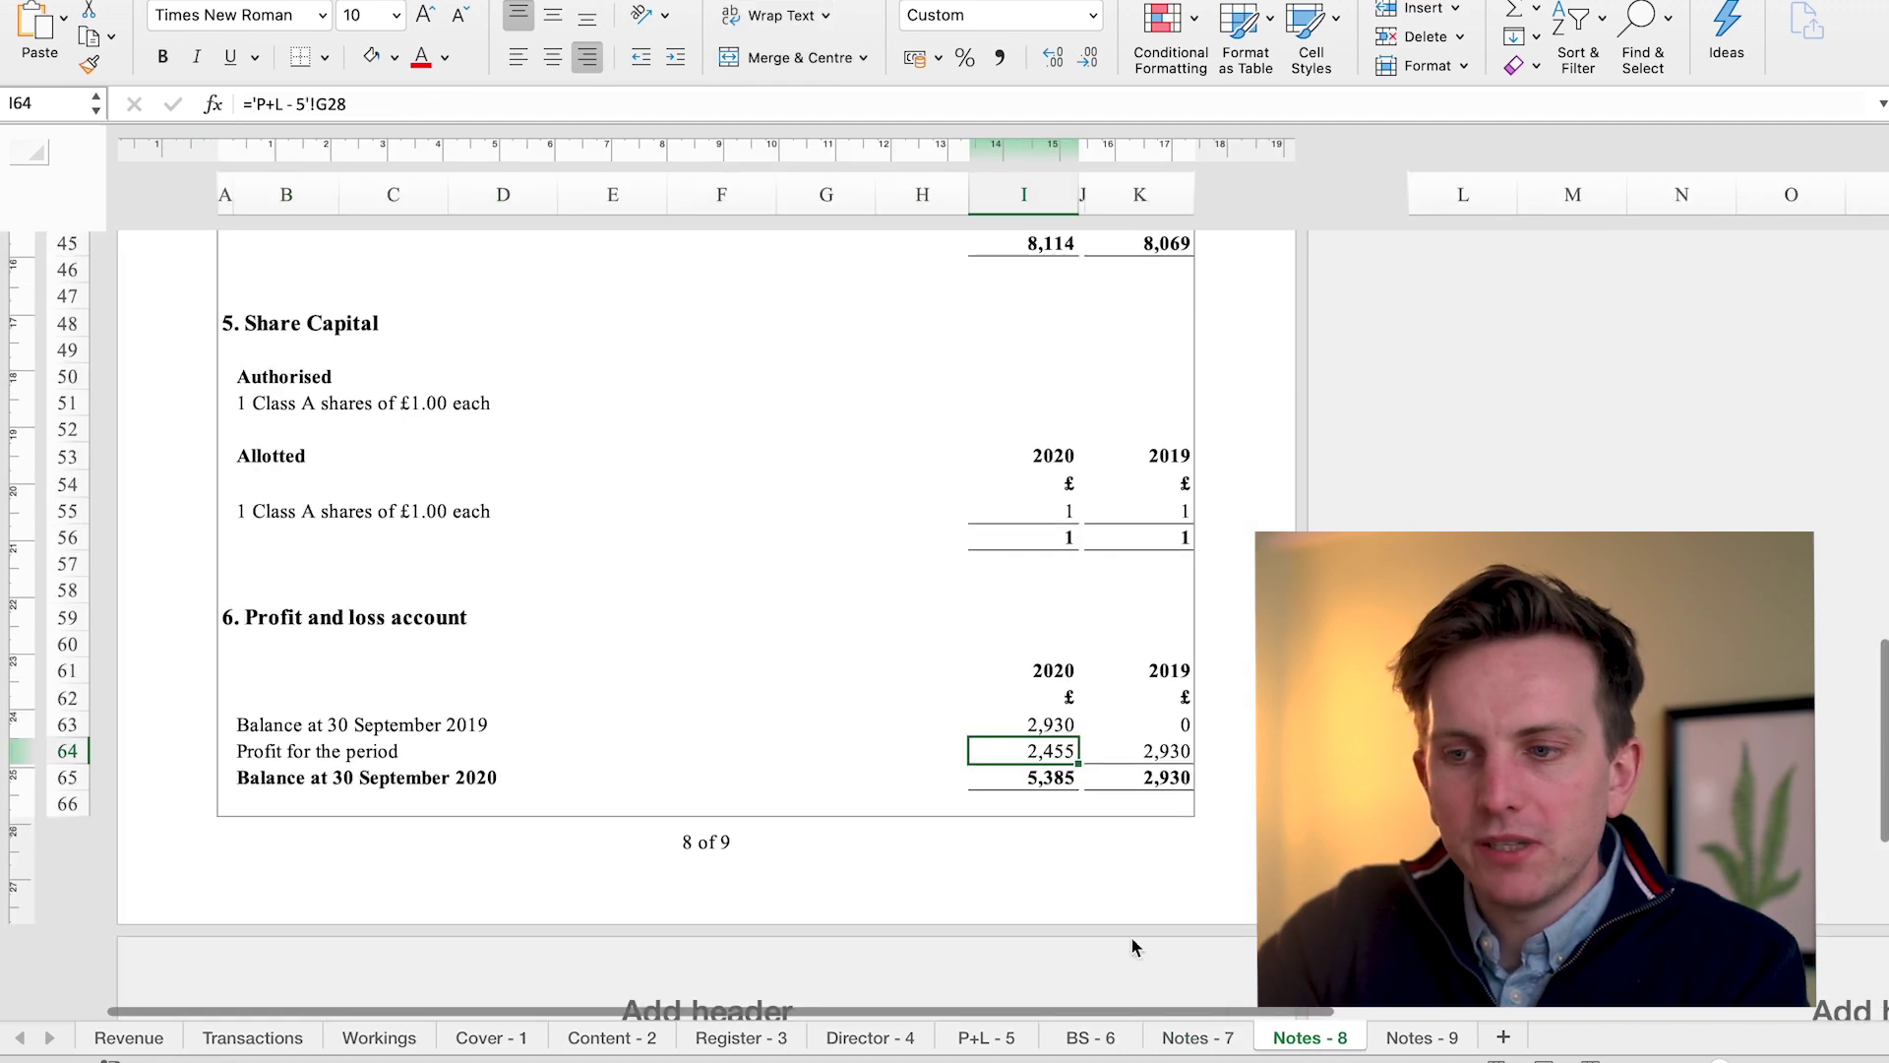
pyautogui.scroll(3, 758, 713)
pyautogui.scroll(3, 758, 713)
pyautogui.click(67, 562)
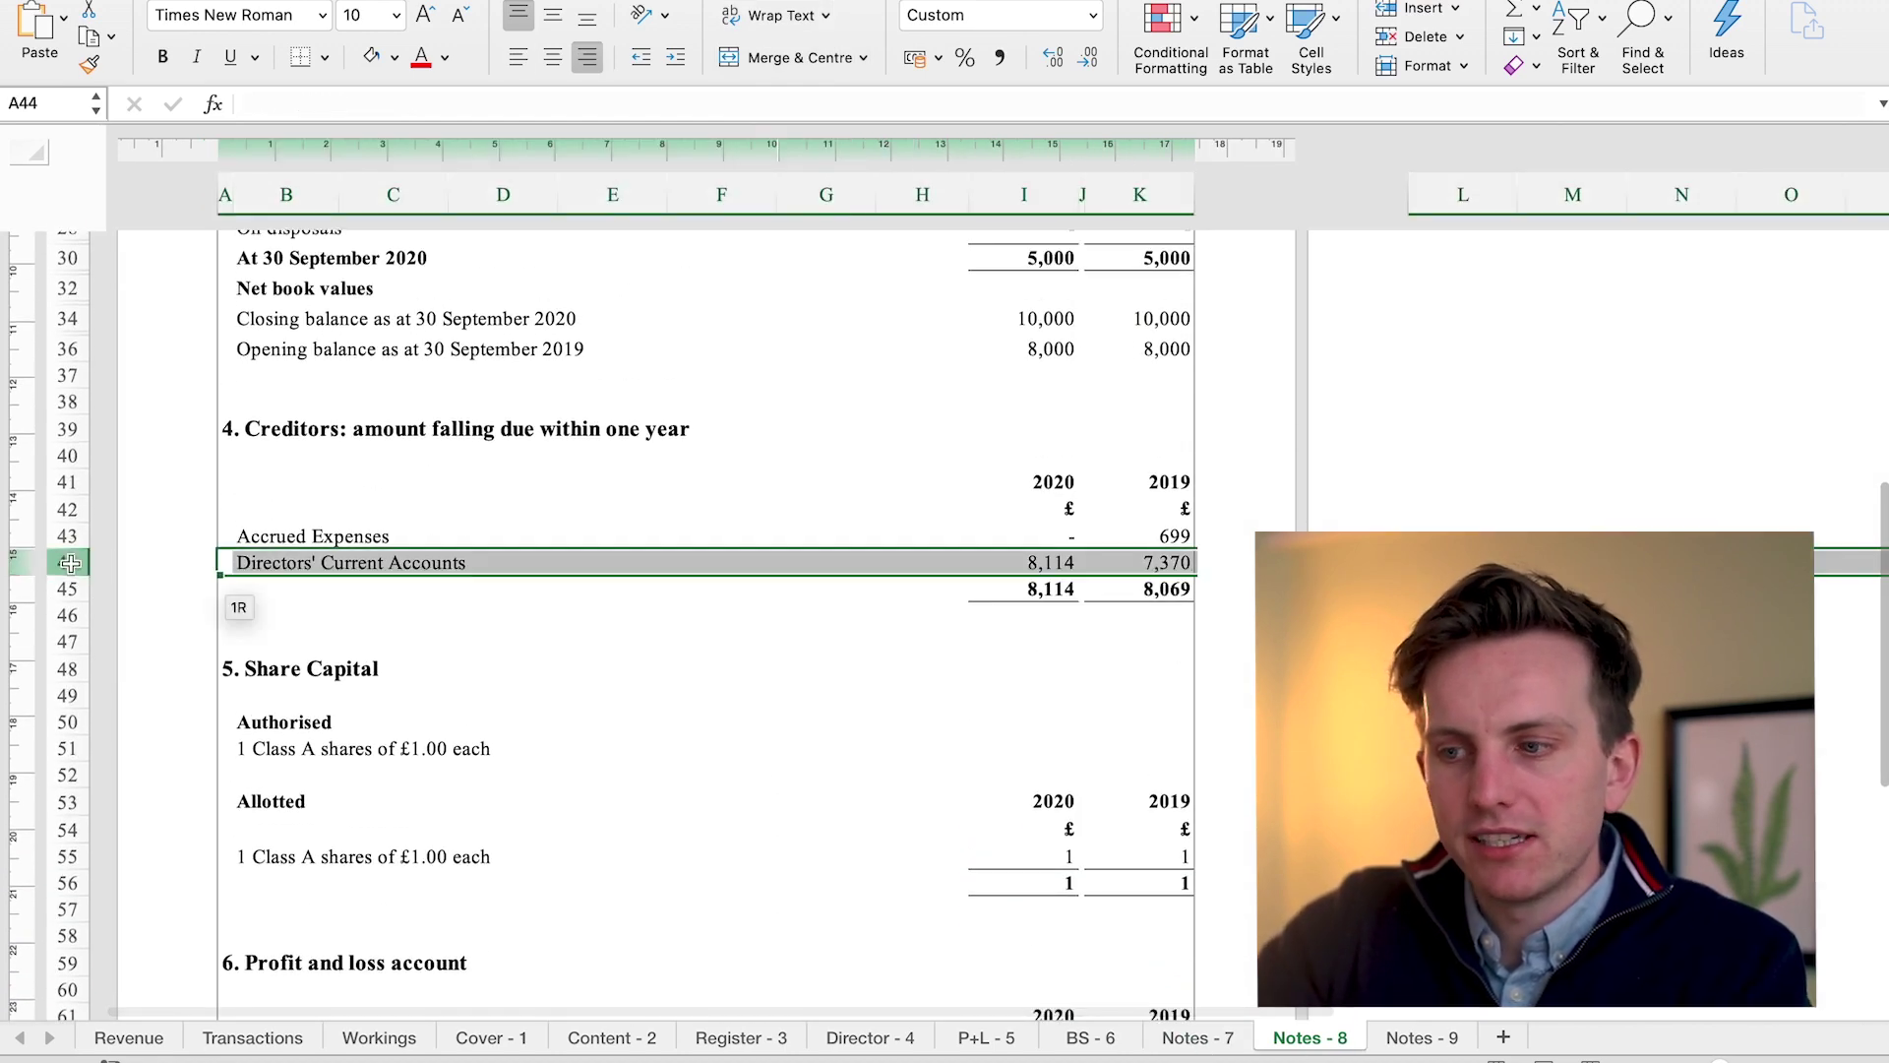
pyautogui.scroll(2, 302, 547)
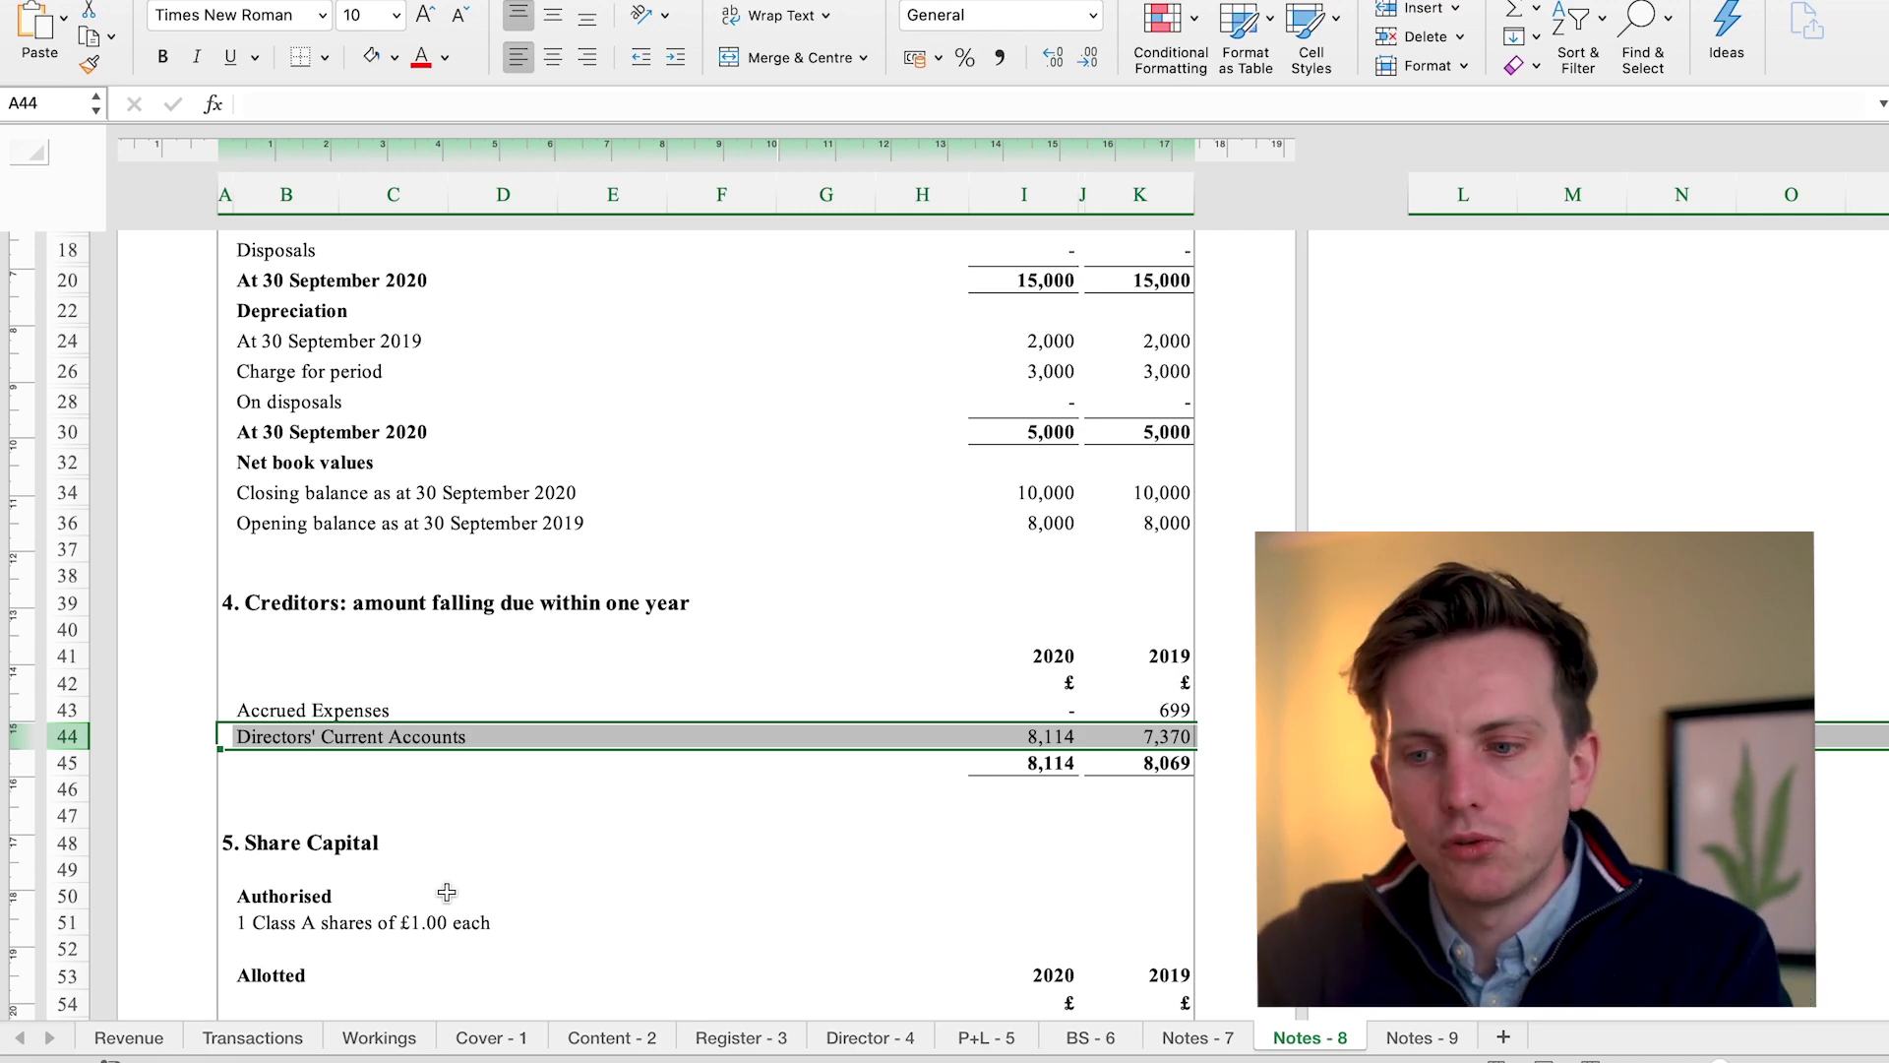
pyautogui.scroll(3, 675, 805)
pyautogui.scroll(3, 675, 804)
pyautogui.scroll(-5, 675, 803)
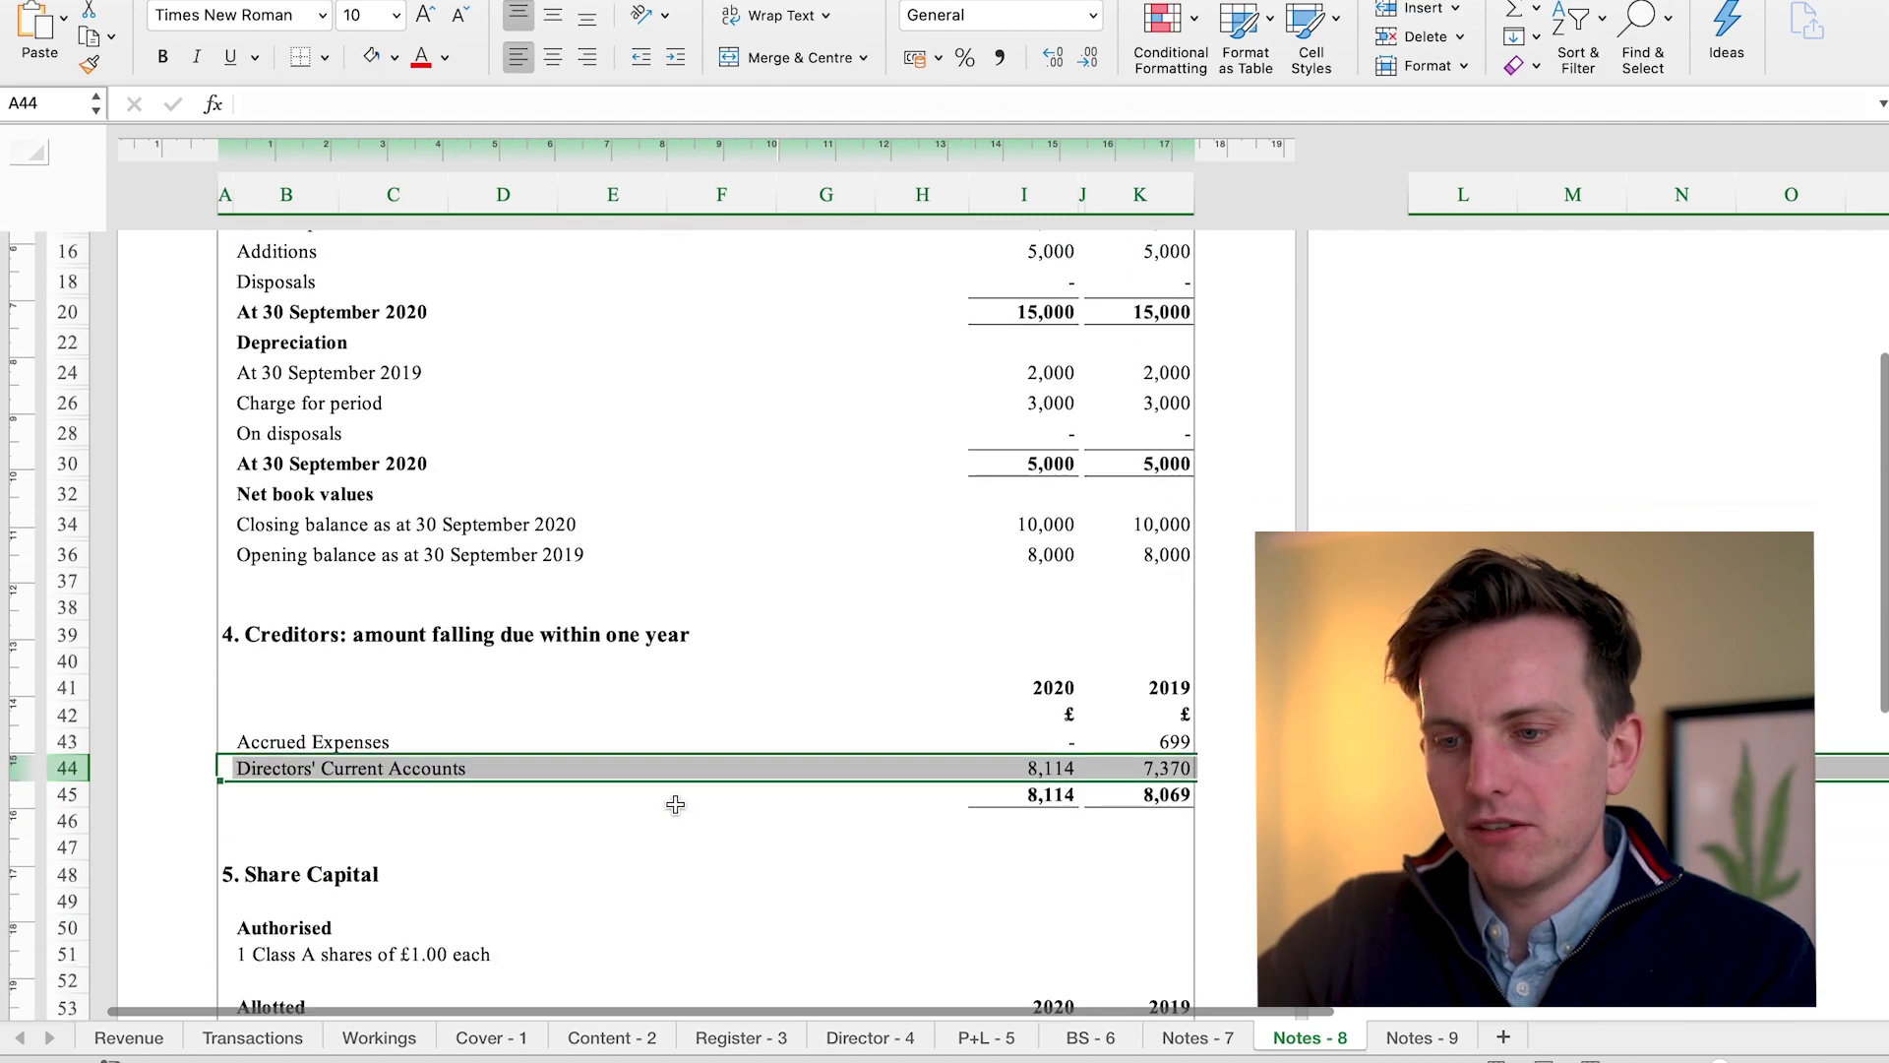
pyautogui.click(1047, 732)
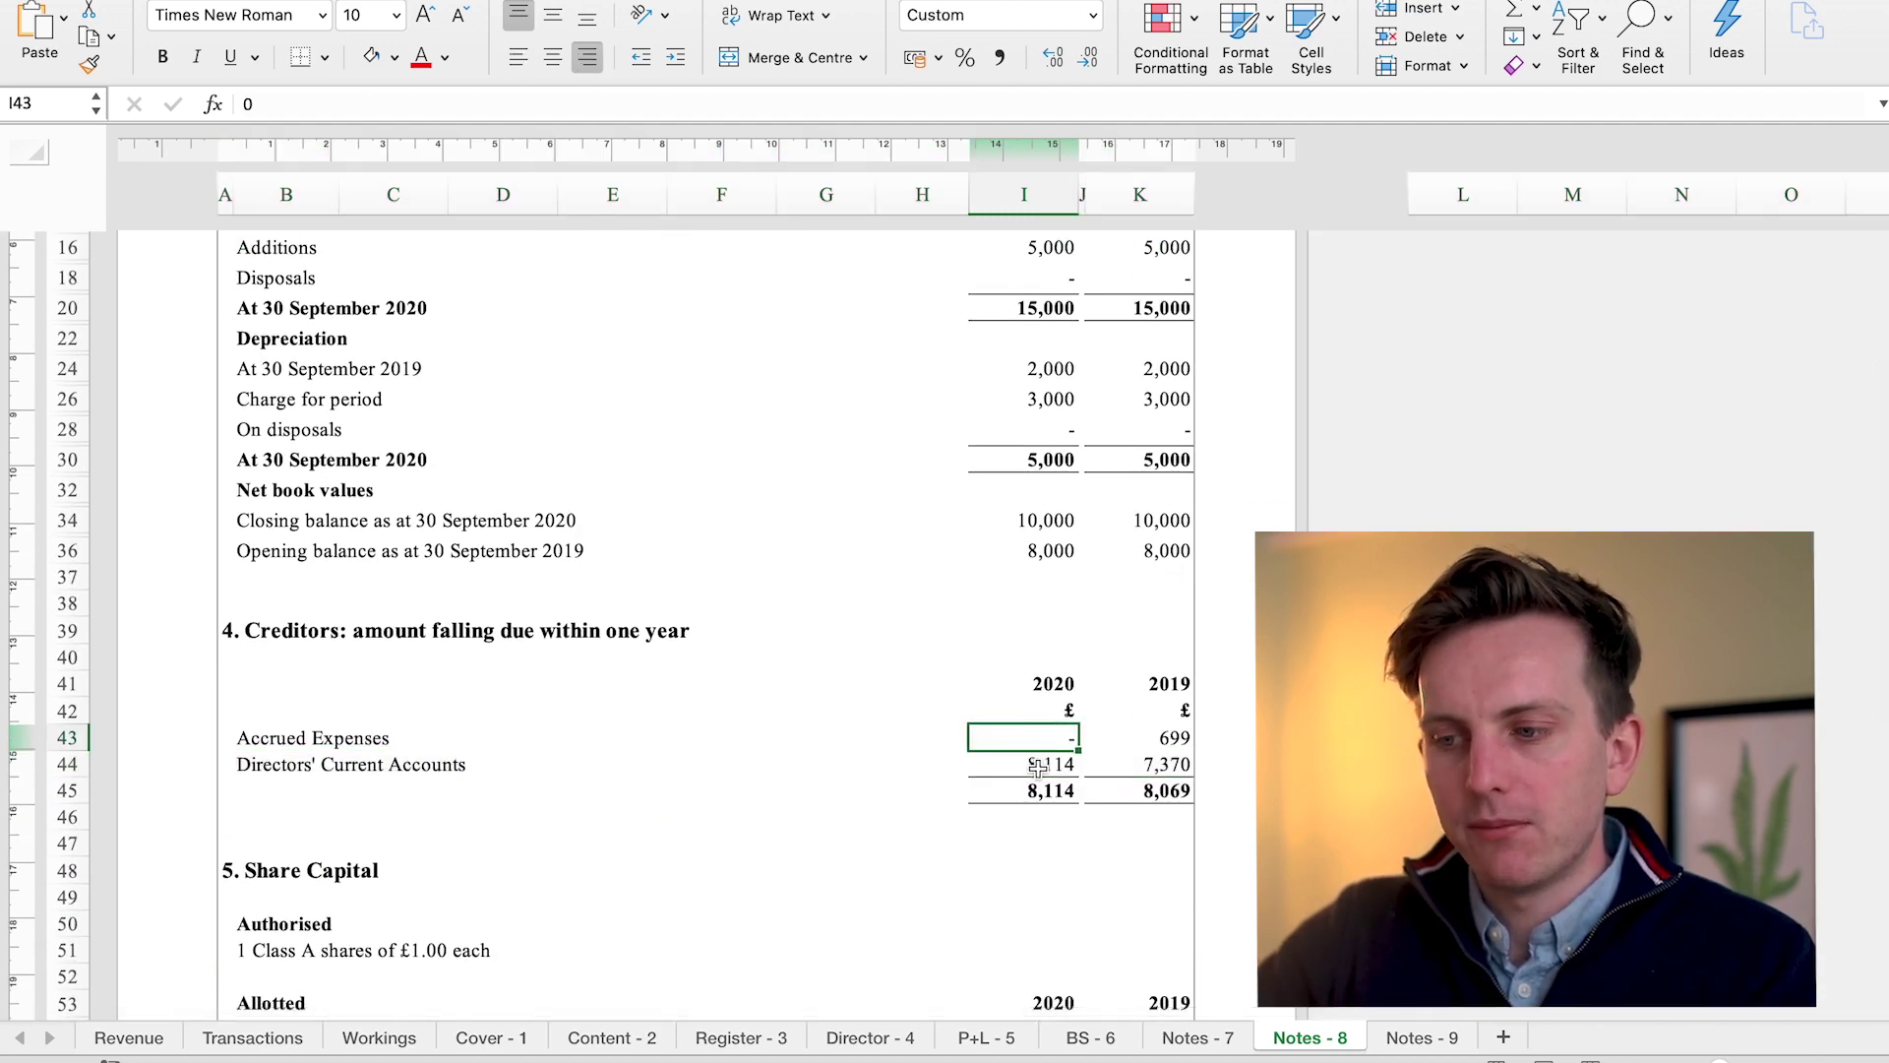
pyautogui.click(1039, 767)
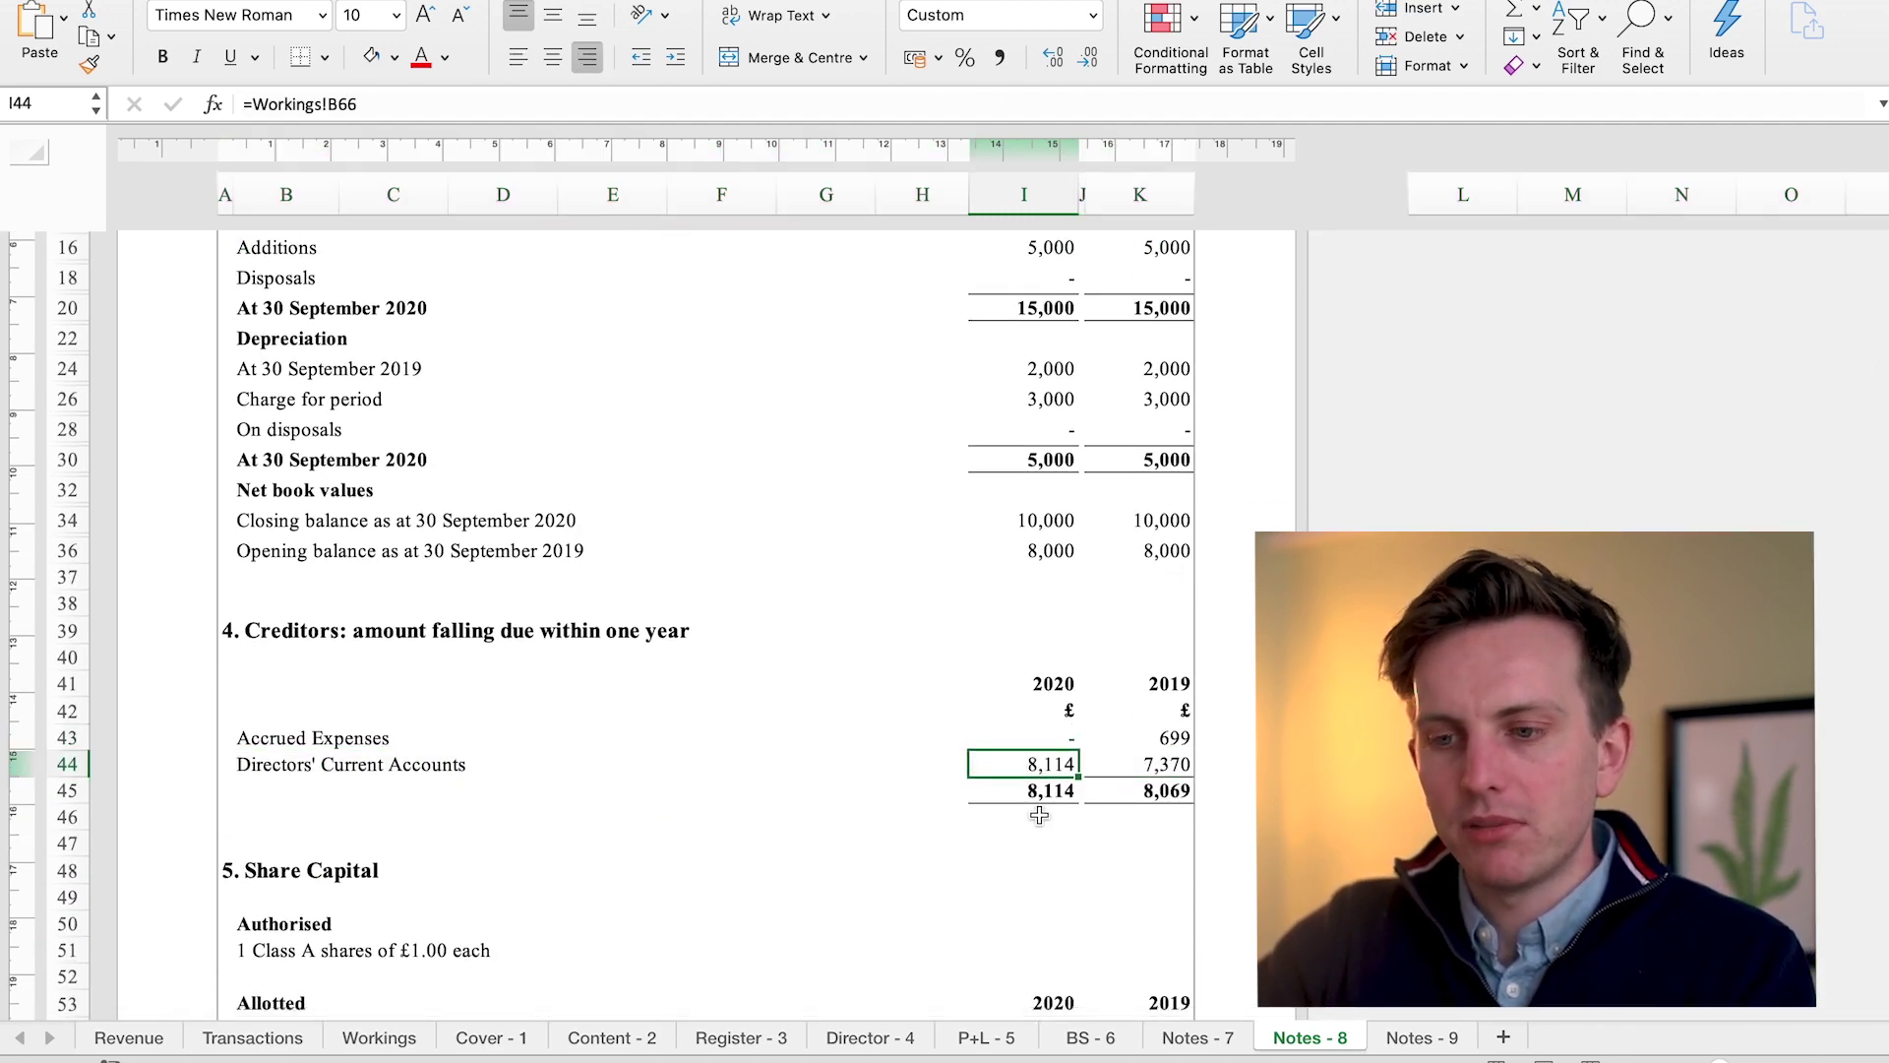
# Check the 2020 and 2019 allotted shares and share capital totals
pyautogui.scroll(-5, 1041, 879)
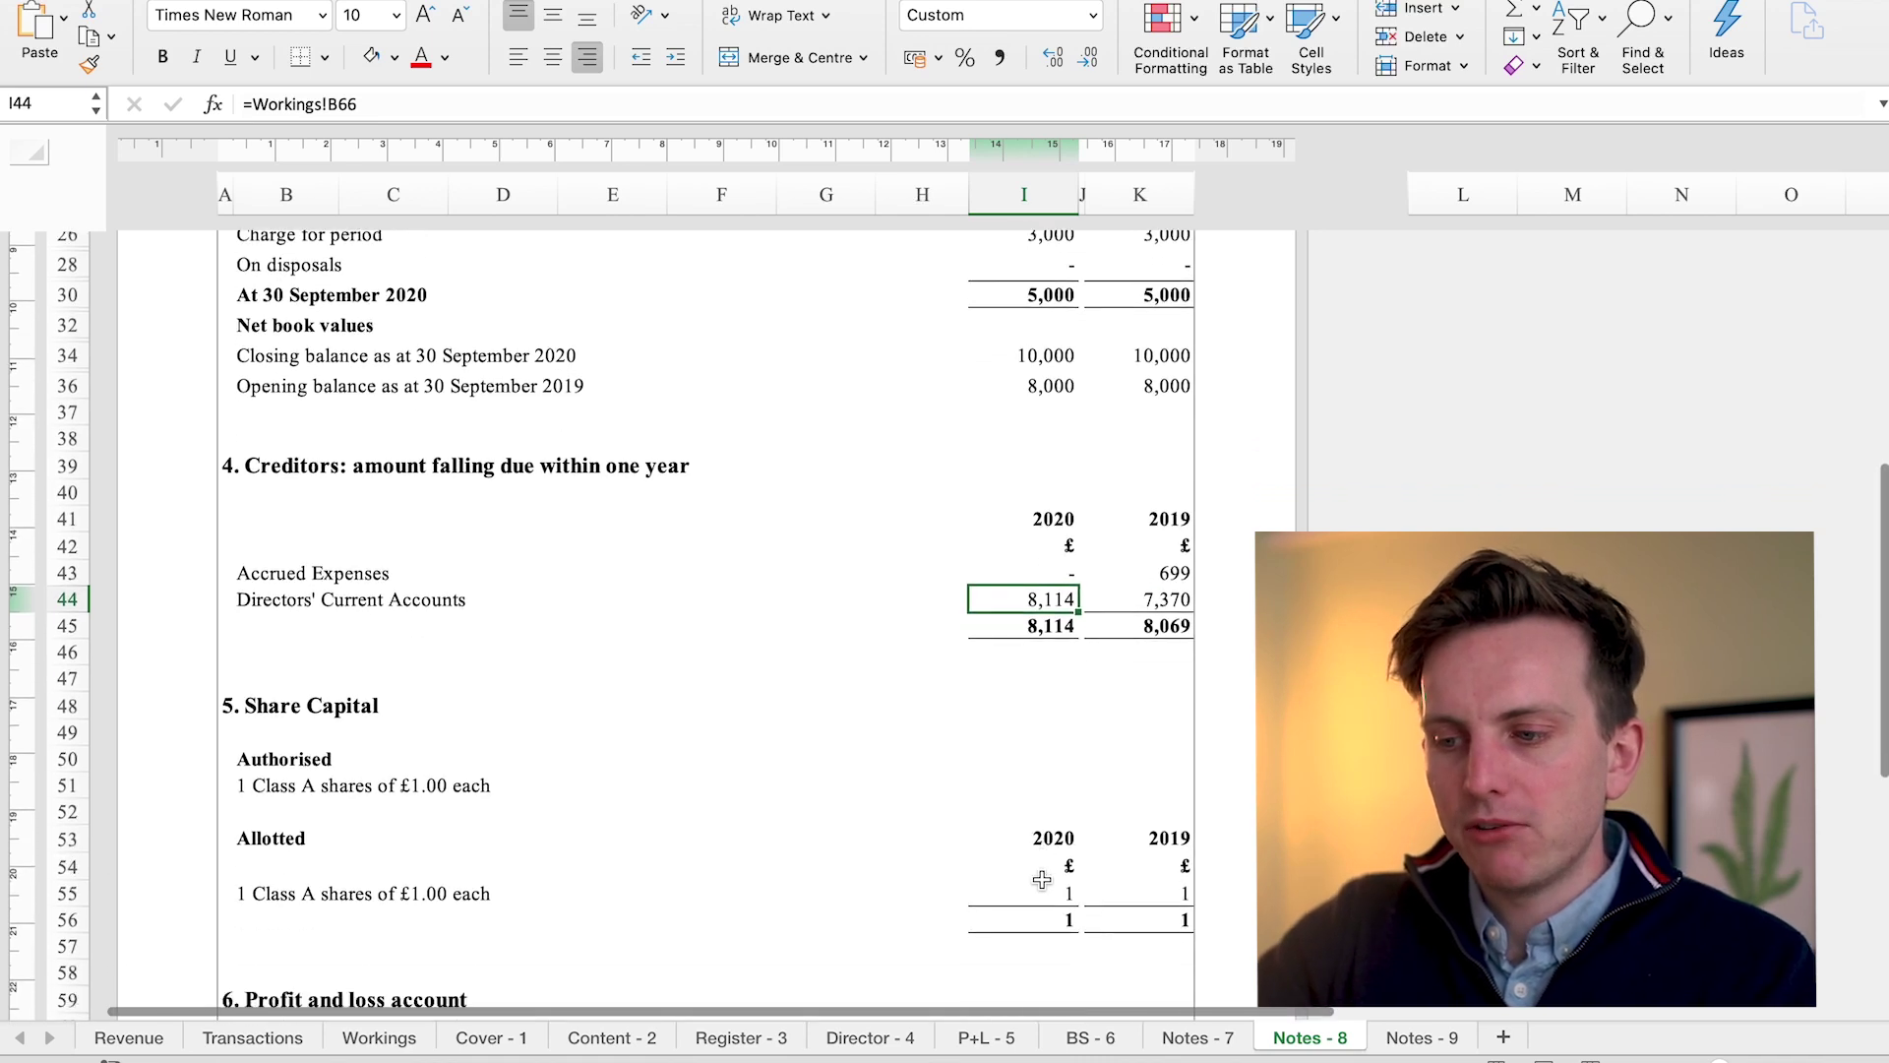
pyautogui.click(1061, 721)
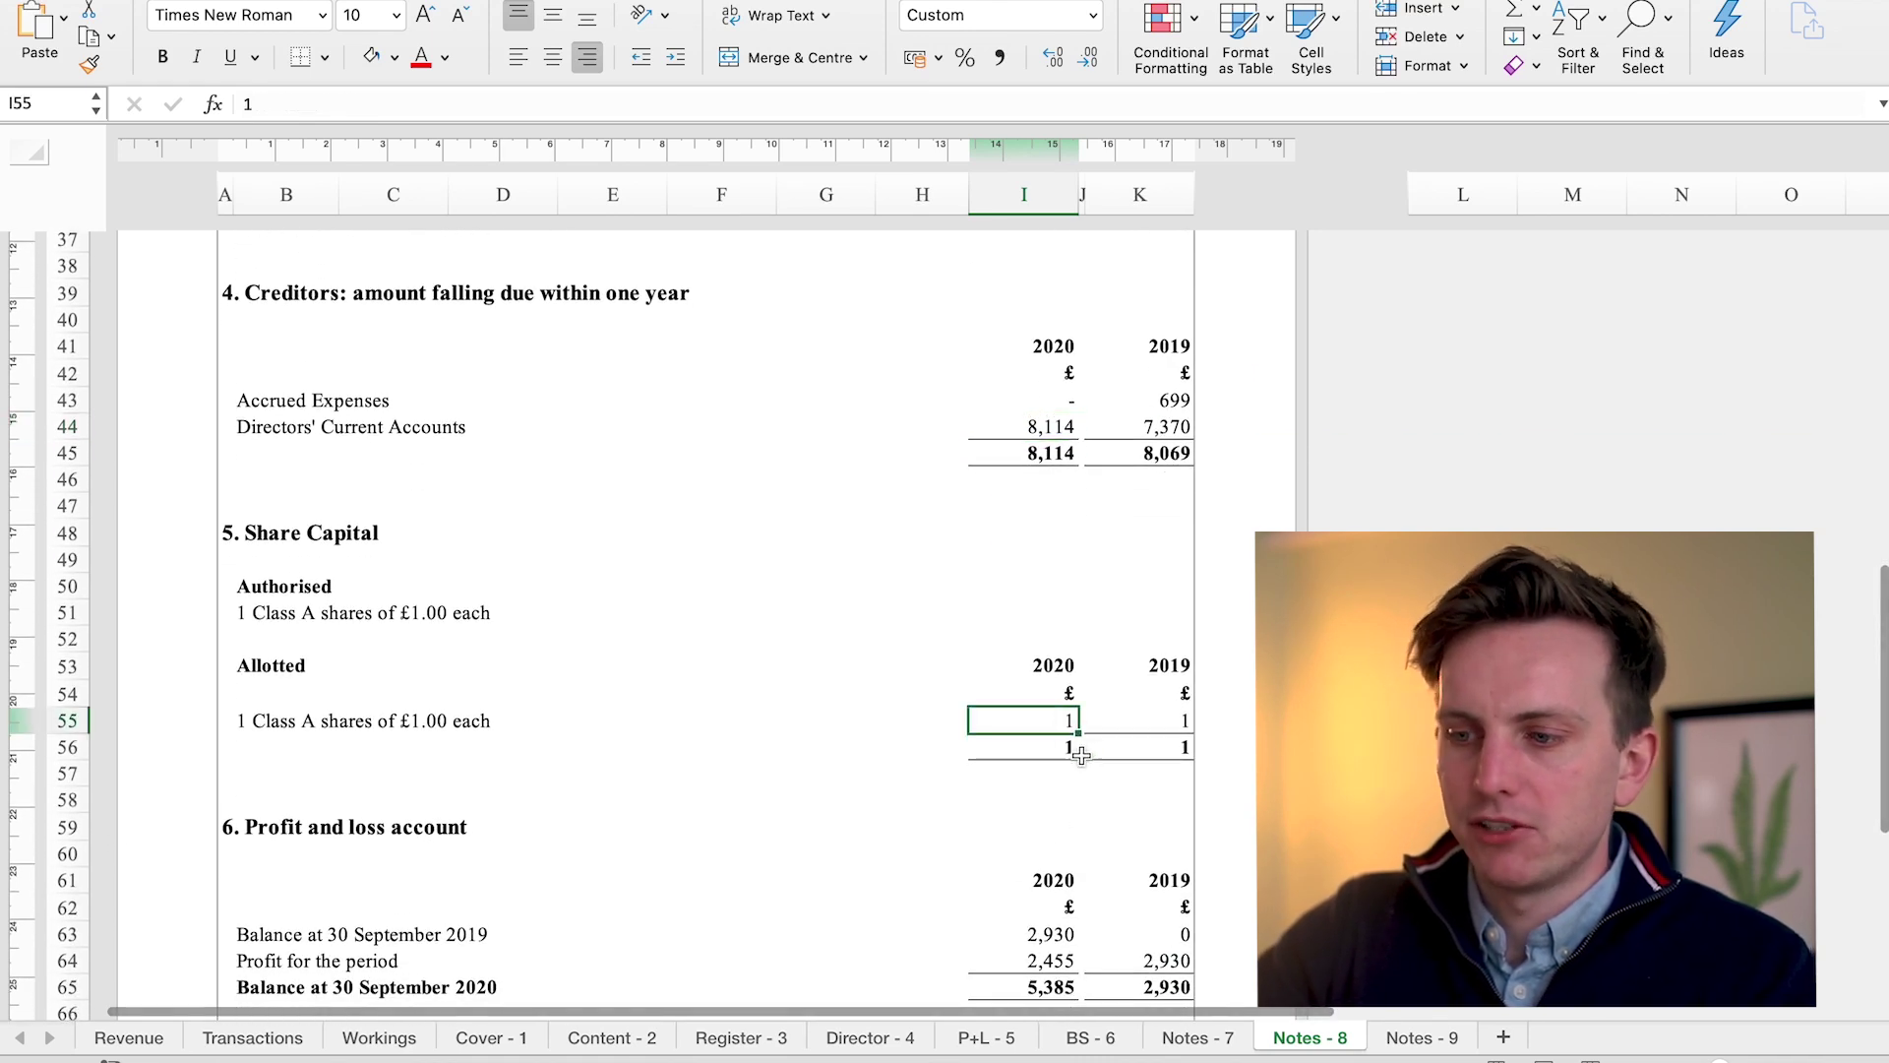
pyautogui.click(1033, 744)
pyautogui.click(1129, 753)
pyautogui.click(1134, 719)
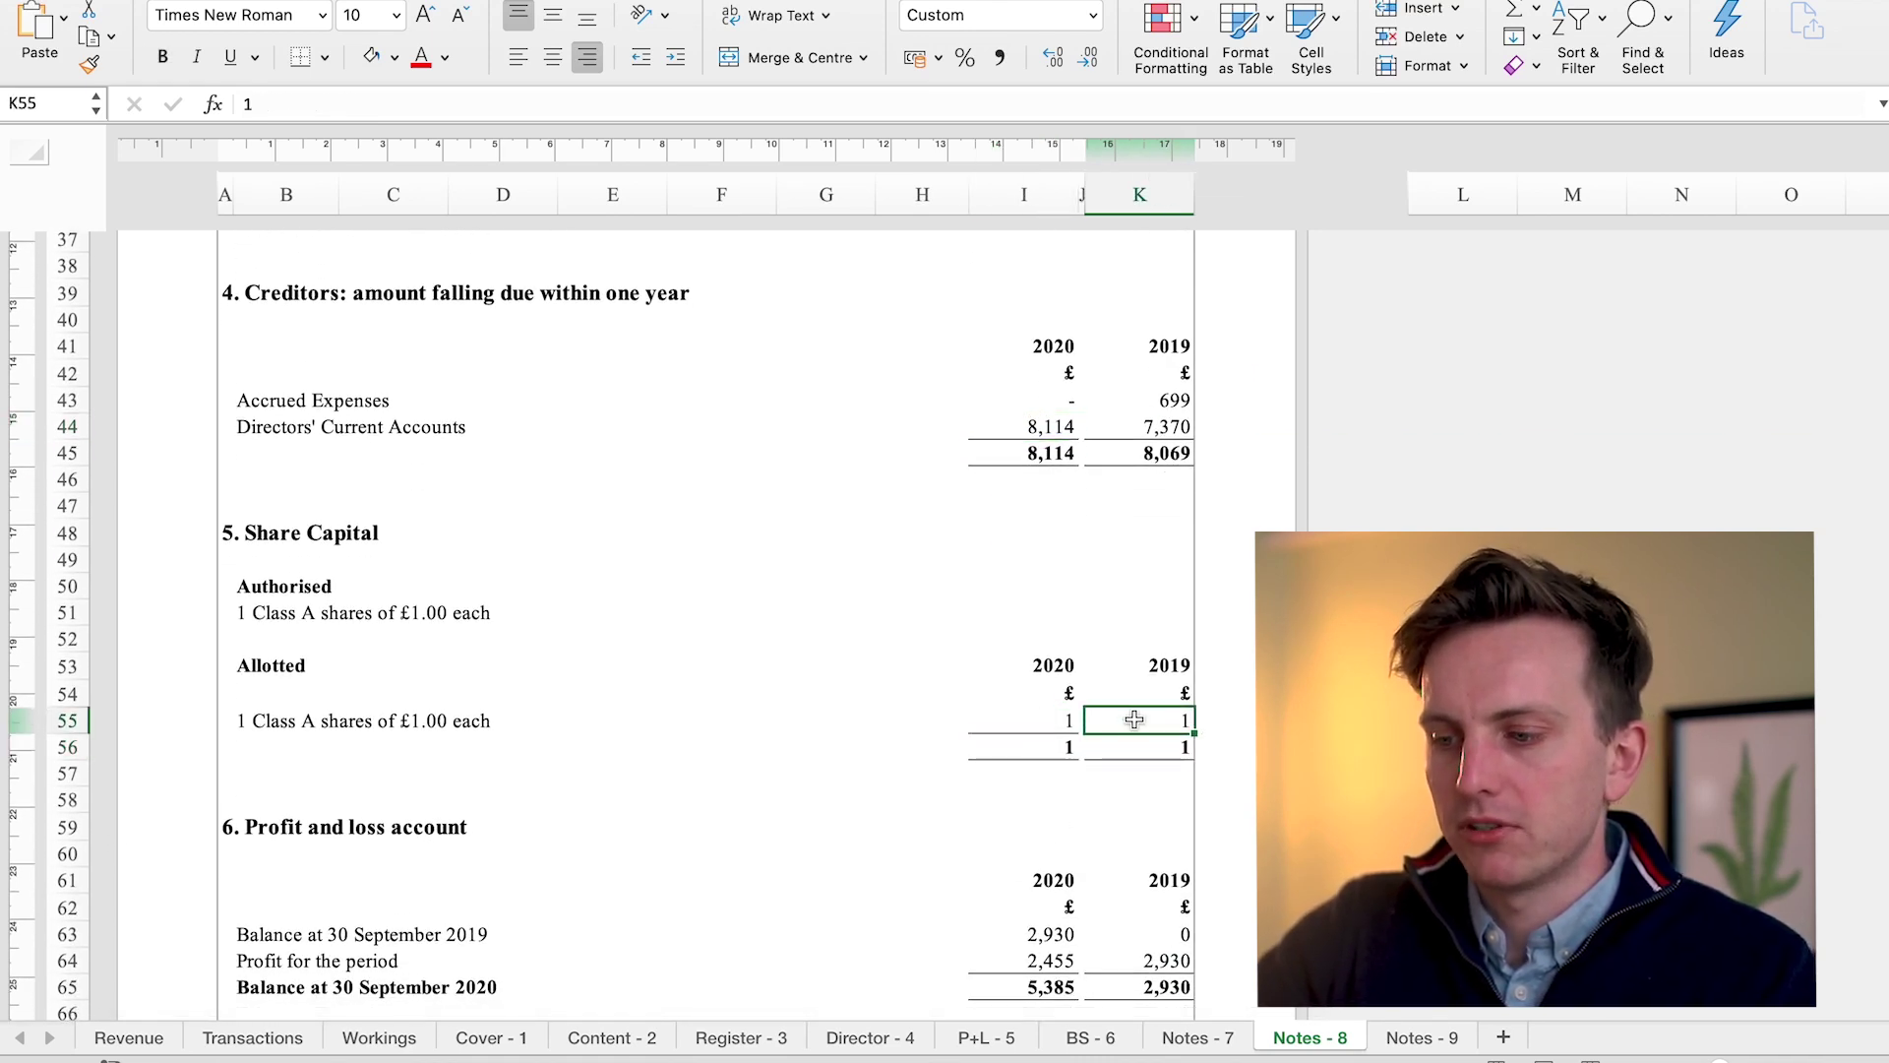
# On Notes - 9, confirm 2020 sales of 13,000 come from 'P+L - 5'!G13
pyautogui.hotkey('ctrl', 'pagedown')
pyautogui.scroll(-2, 926, 700)
pyautogui.click(884, 554)
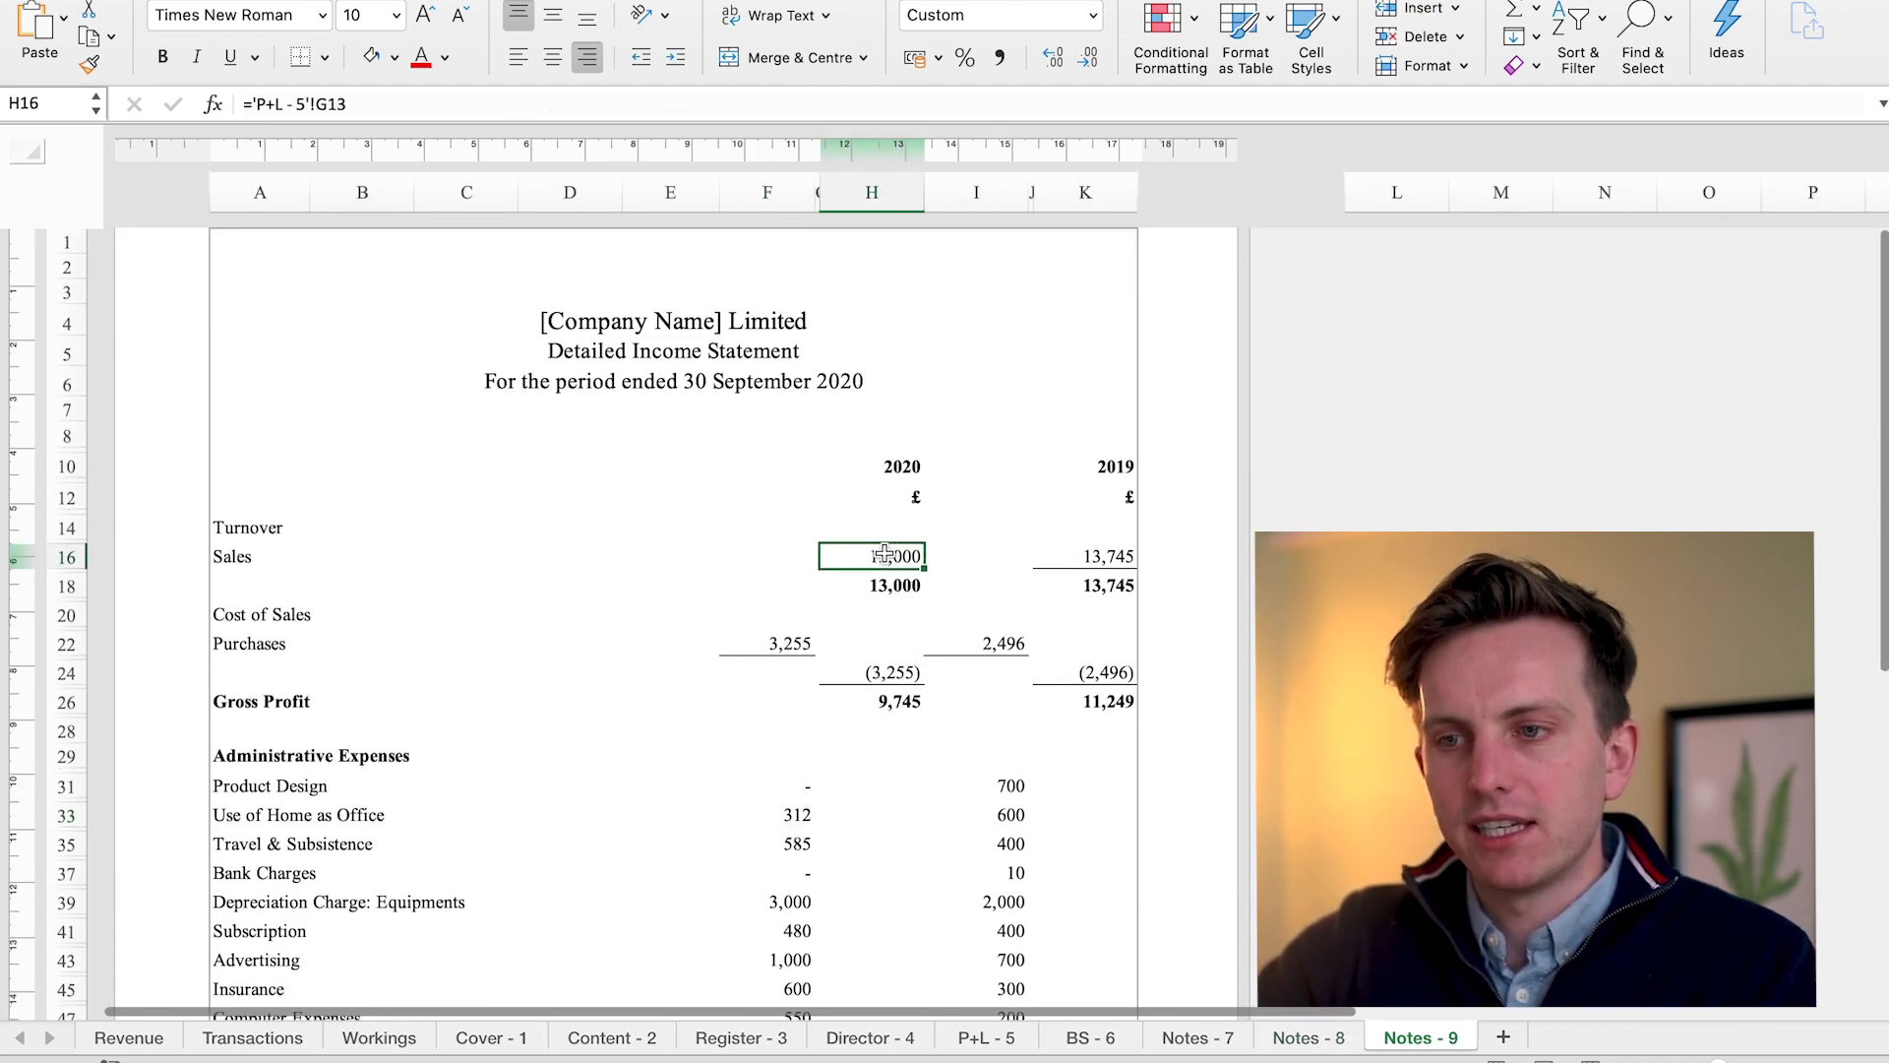
# Check the Purchases, administrative expenses, Operating Profit and profit for the period formulas on Notes - 9
pyautogui.click(802, 640)
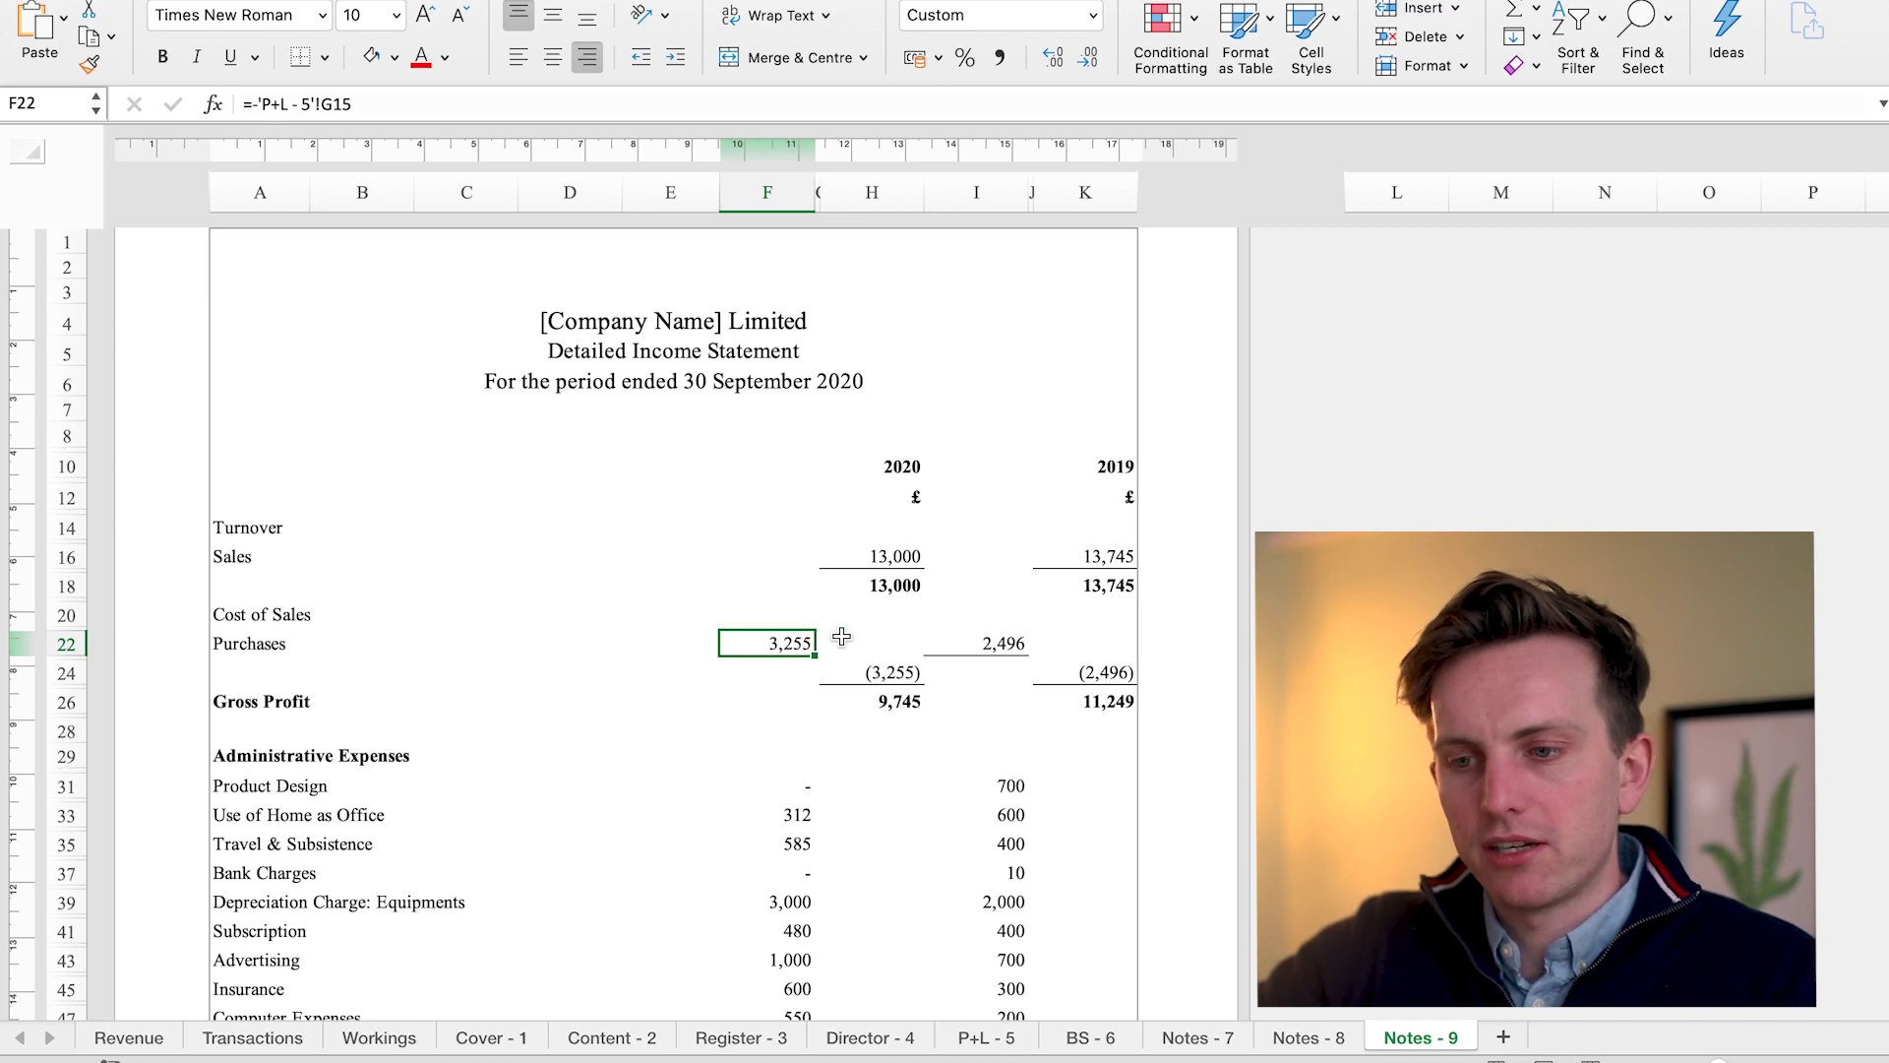
pyautogui.scroll(-3, 890, 718)
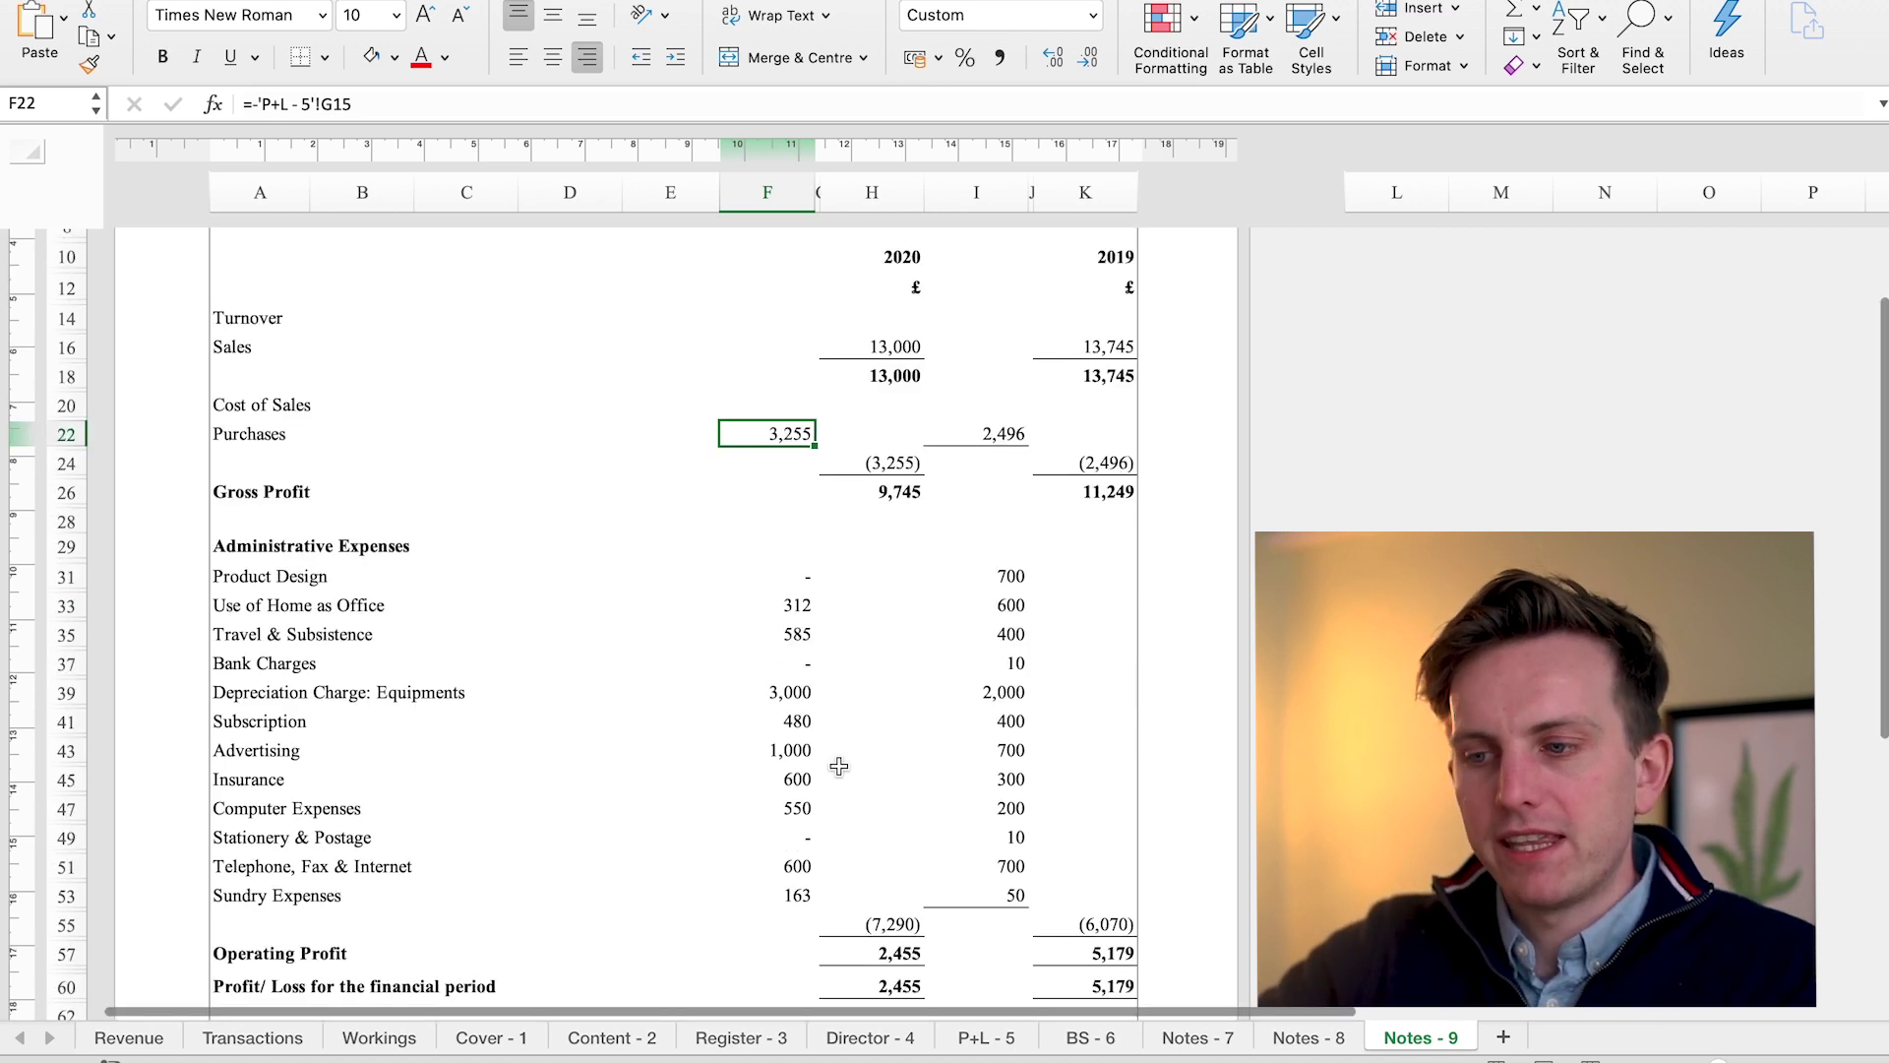
pyautogui.moveTo(788, 578); pyautogui.dragTo(784, 788)
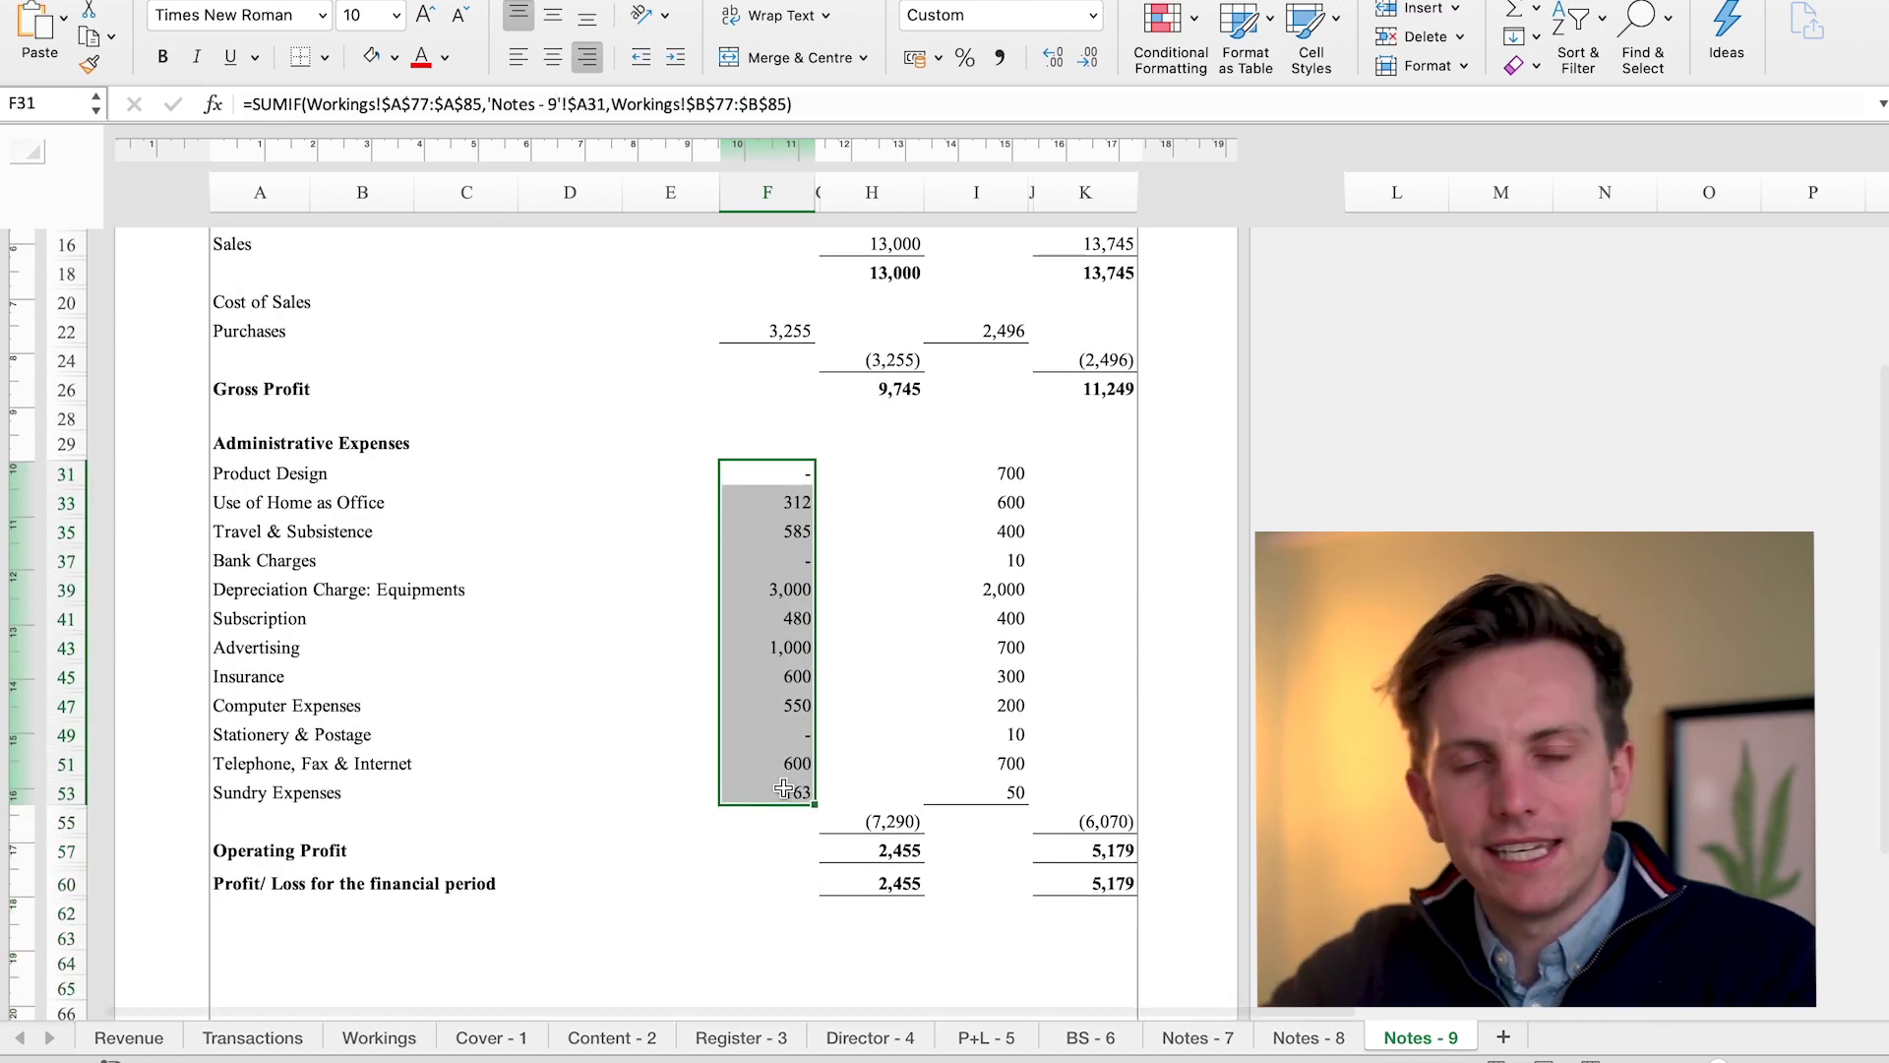
pyautogui.click(872, 821)
pyautogui.click(880, 851)
pyautogui.click(881, 885)
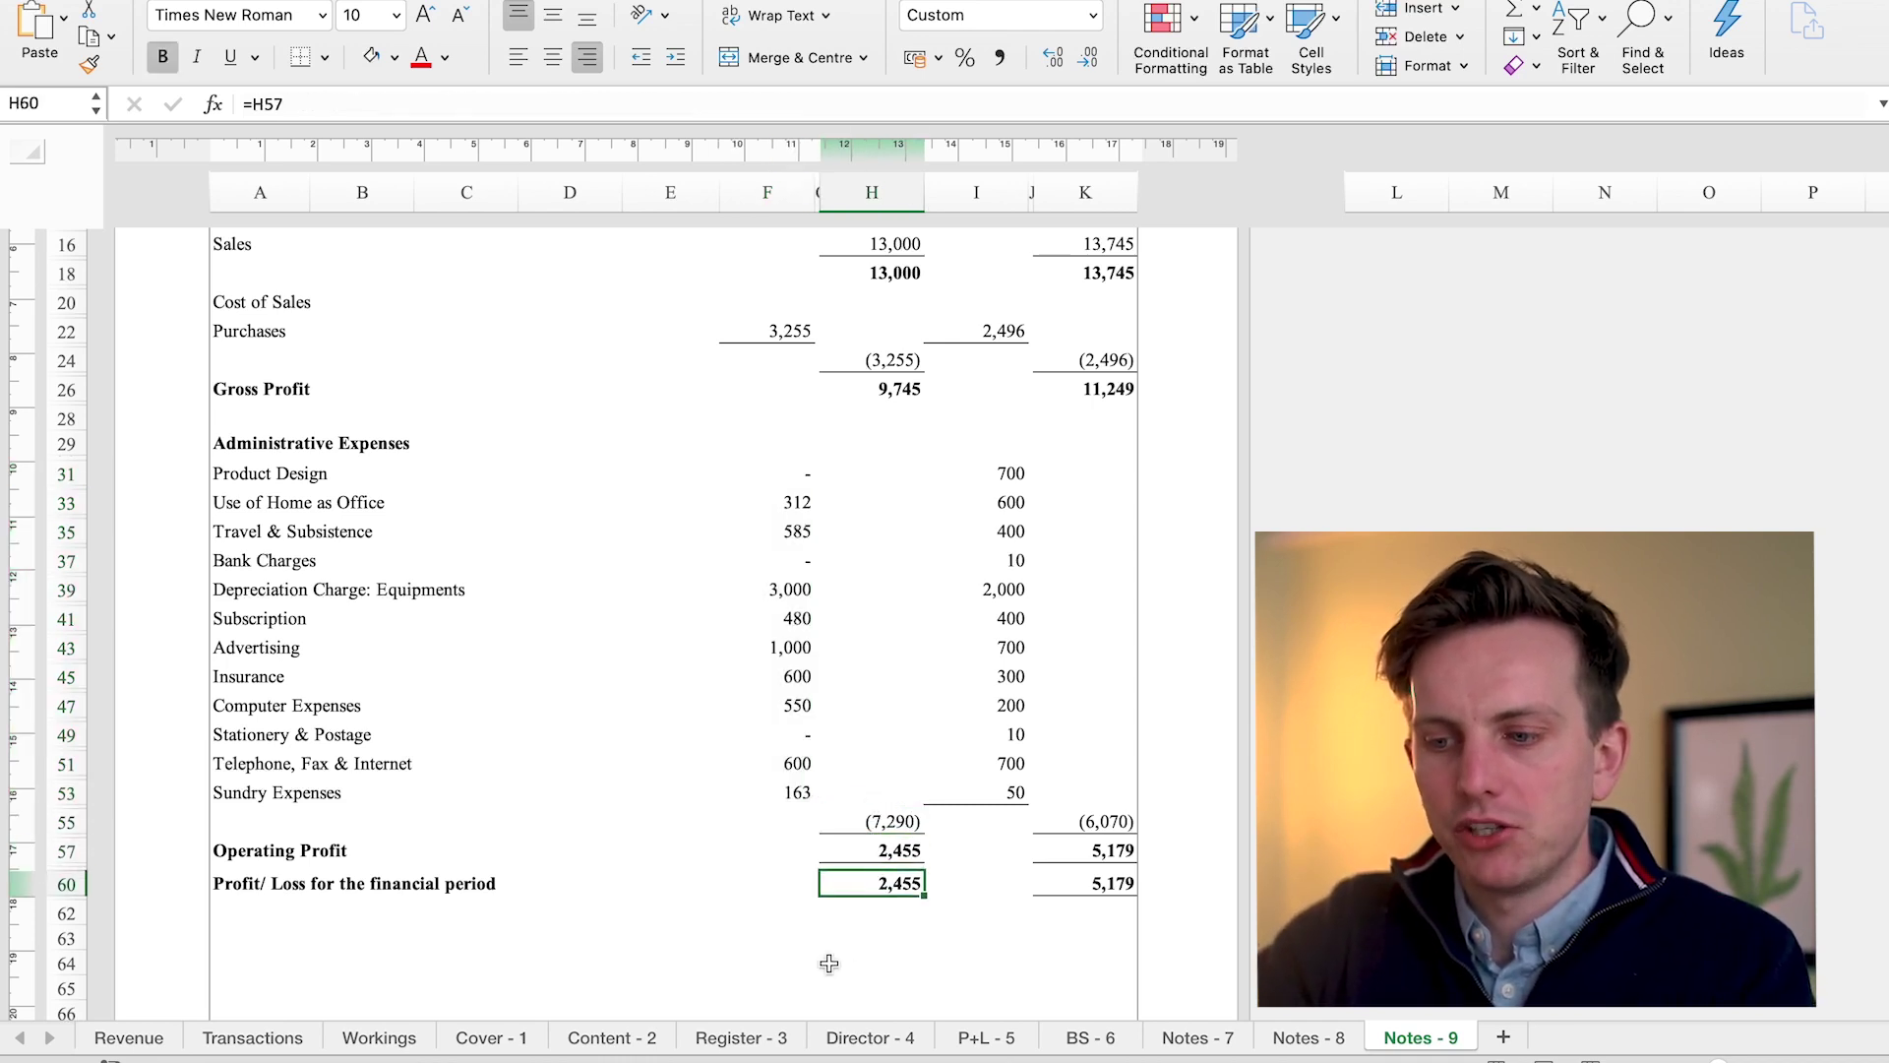
# Compare the detailed income statement against P+L - 5 and review Notes - 9 again
pyautogui.click(988, 1037)
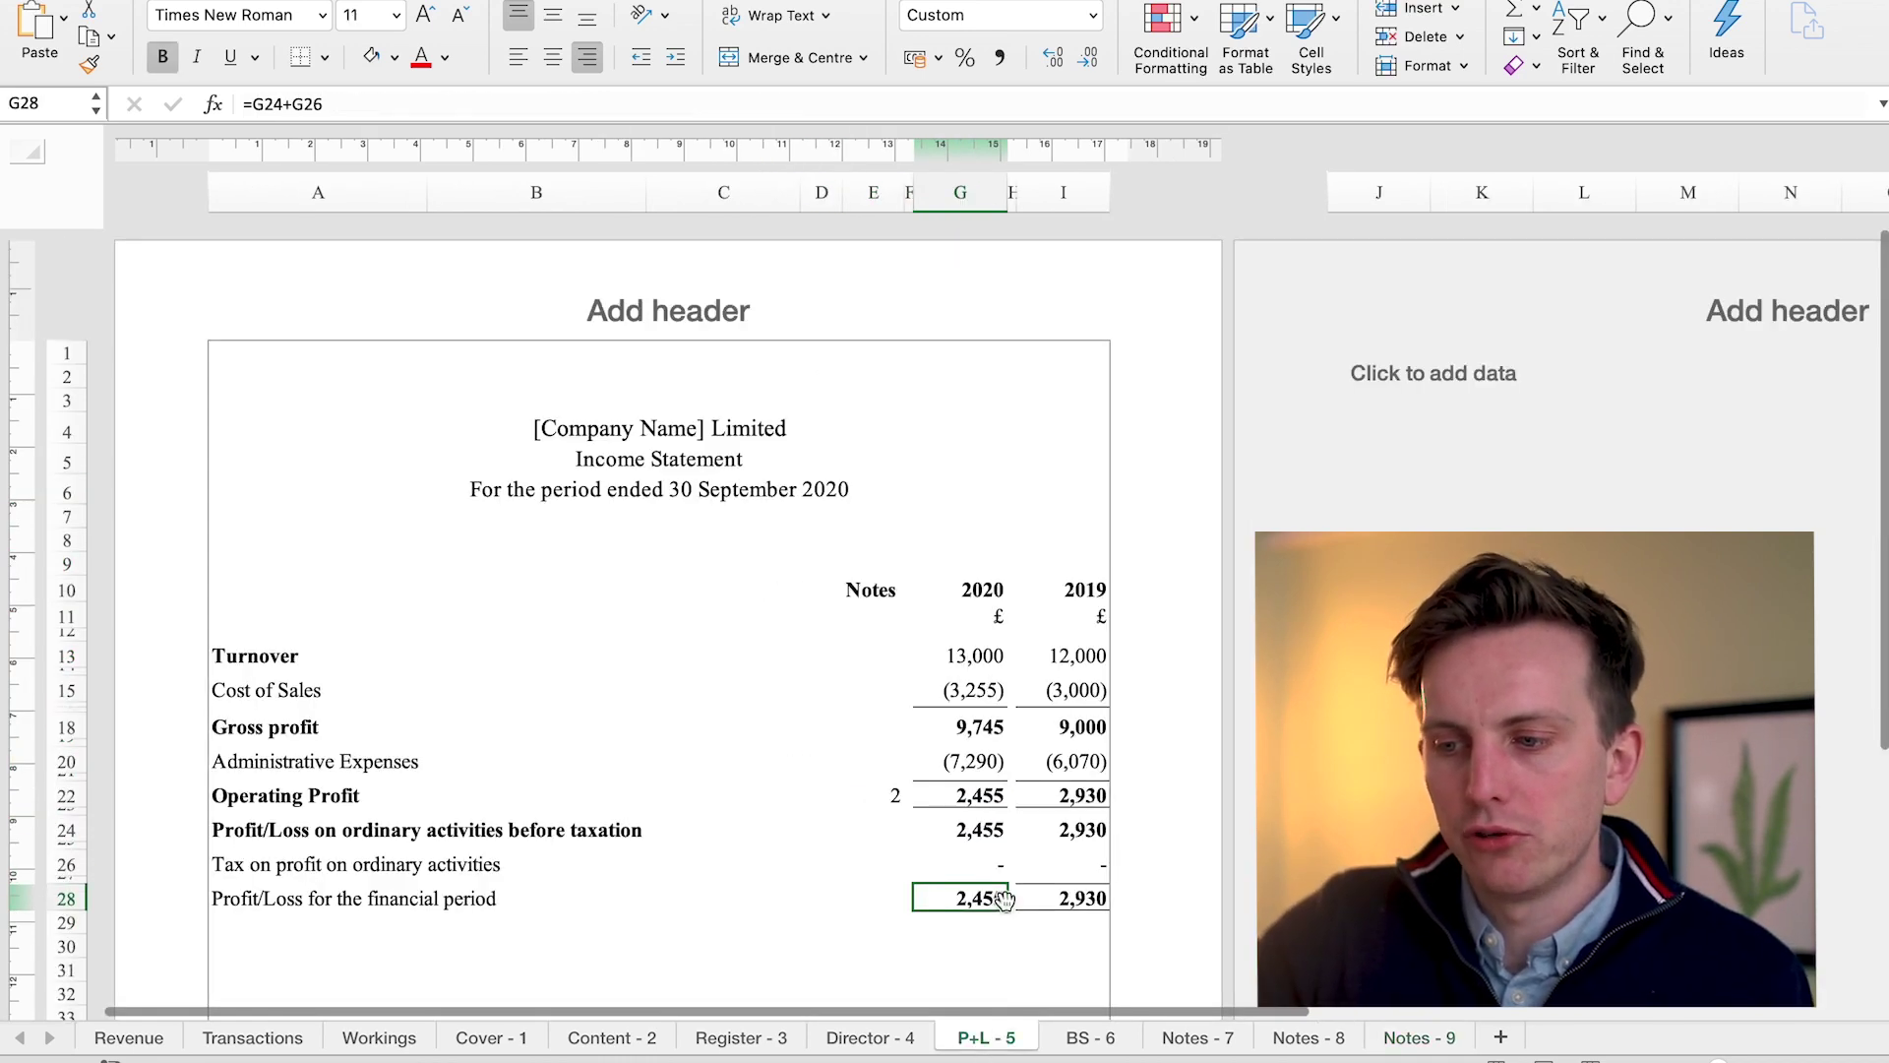
pyautogui.click(1424, 1037)
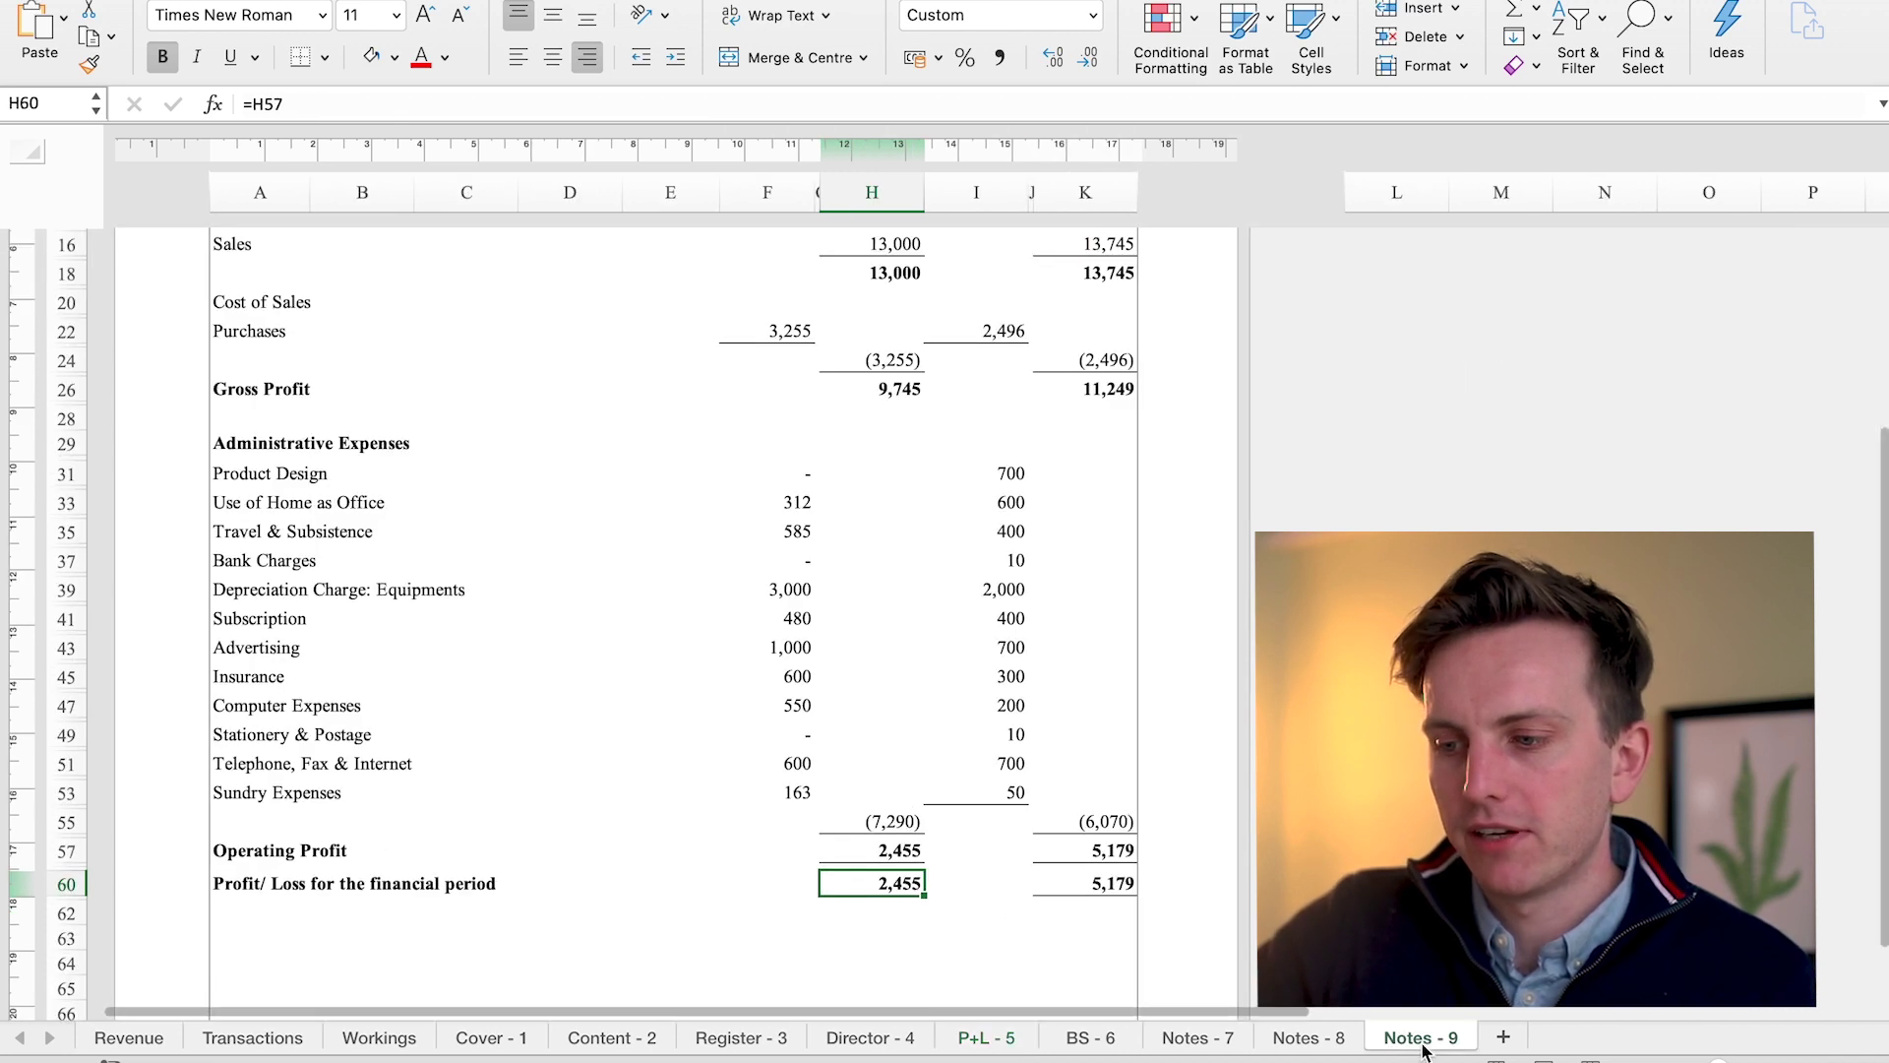
pyautogui.scroll(5, 1019, 637)
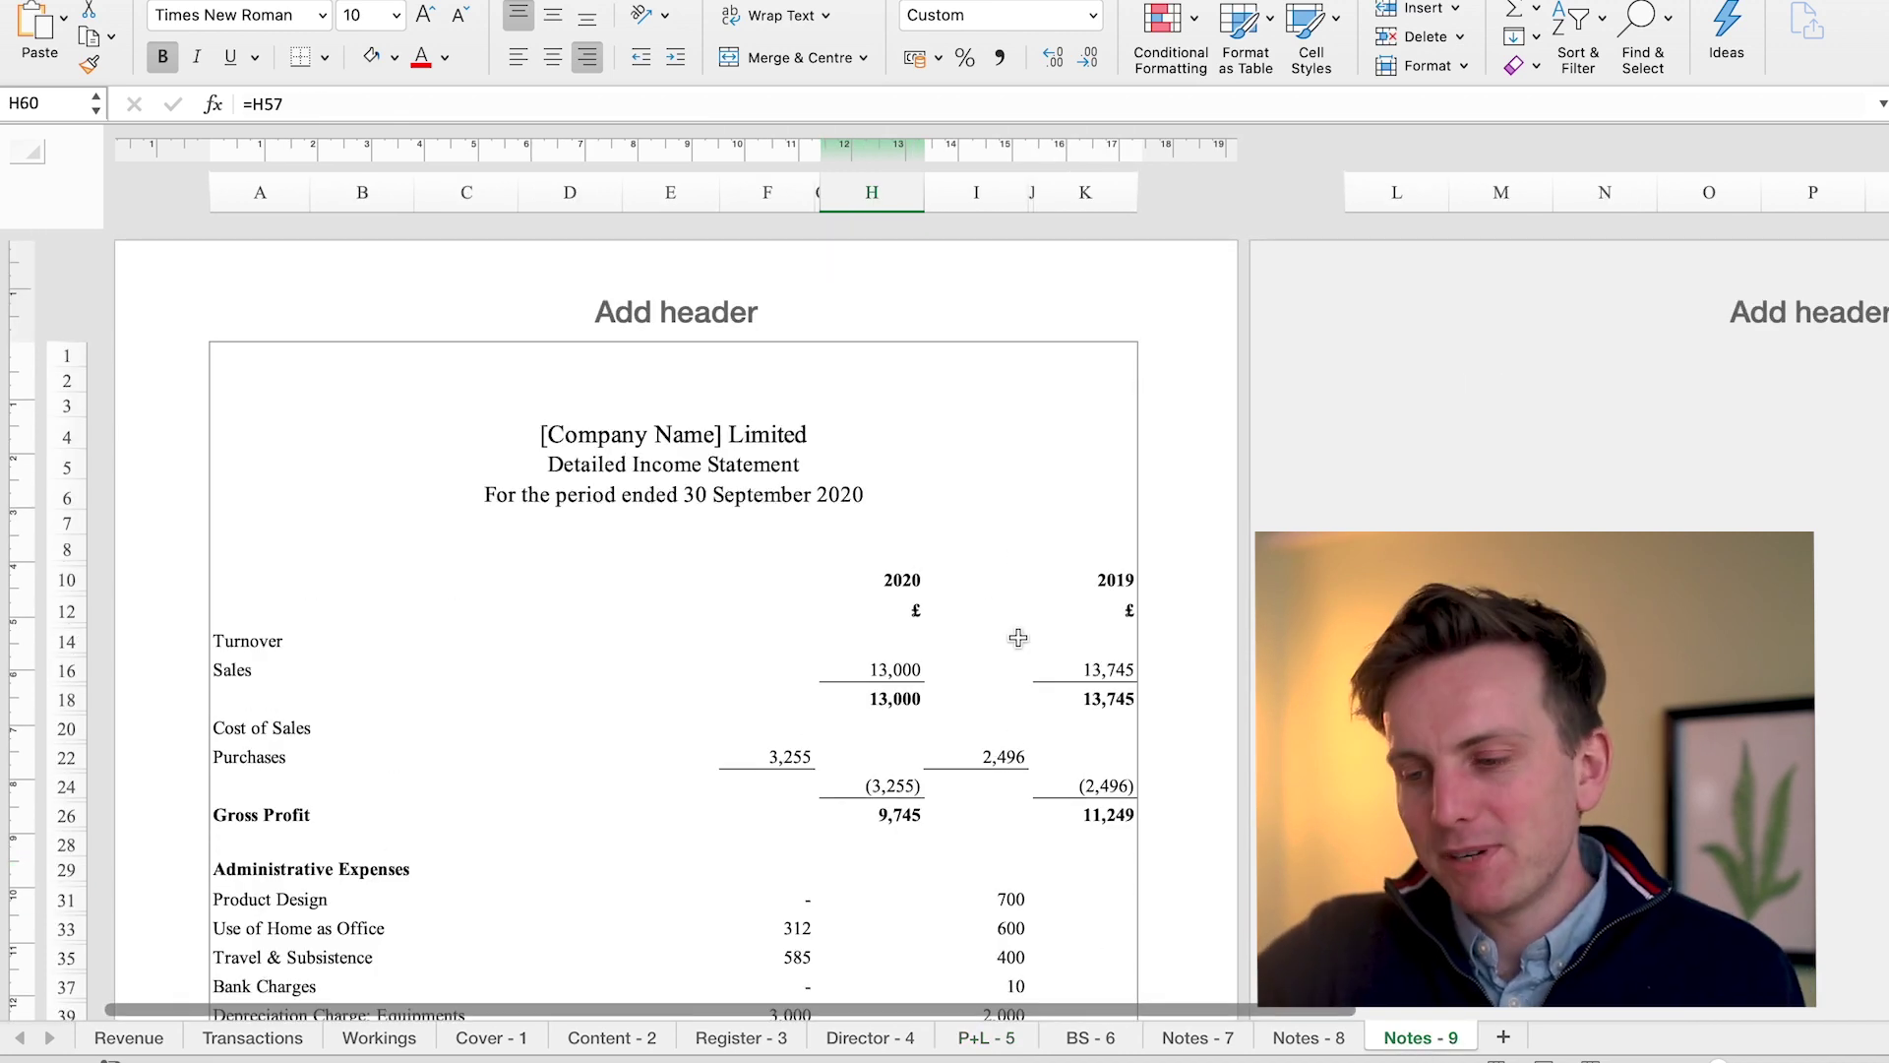
pyautogui.scroll(-10, 1018, 637)
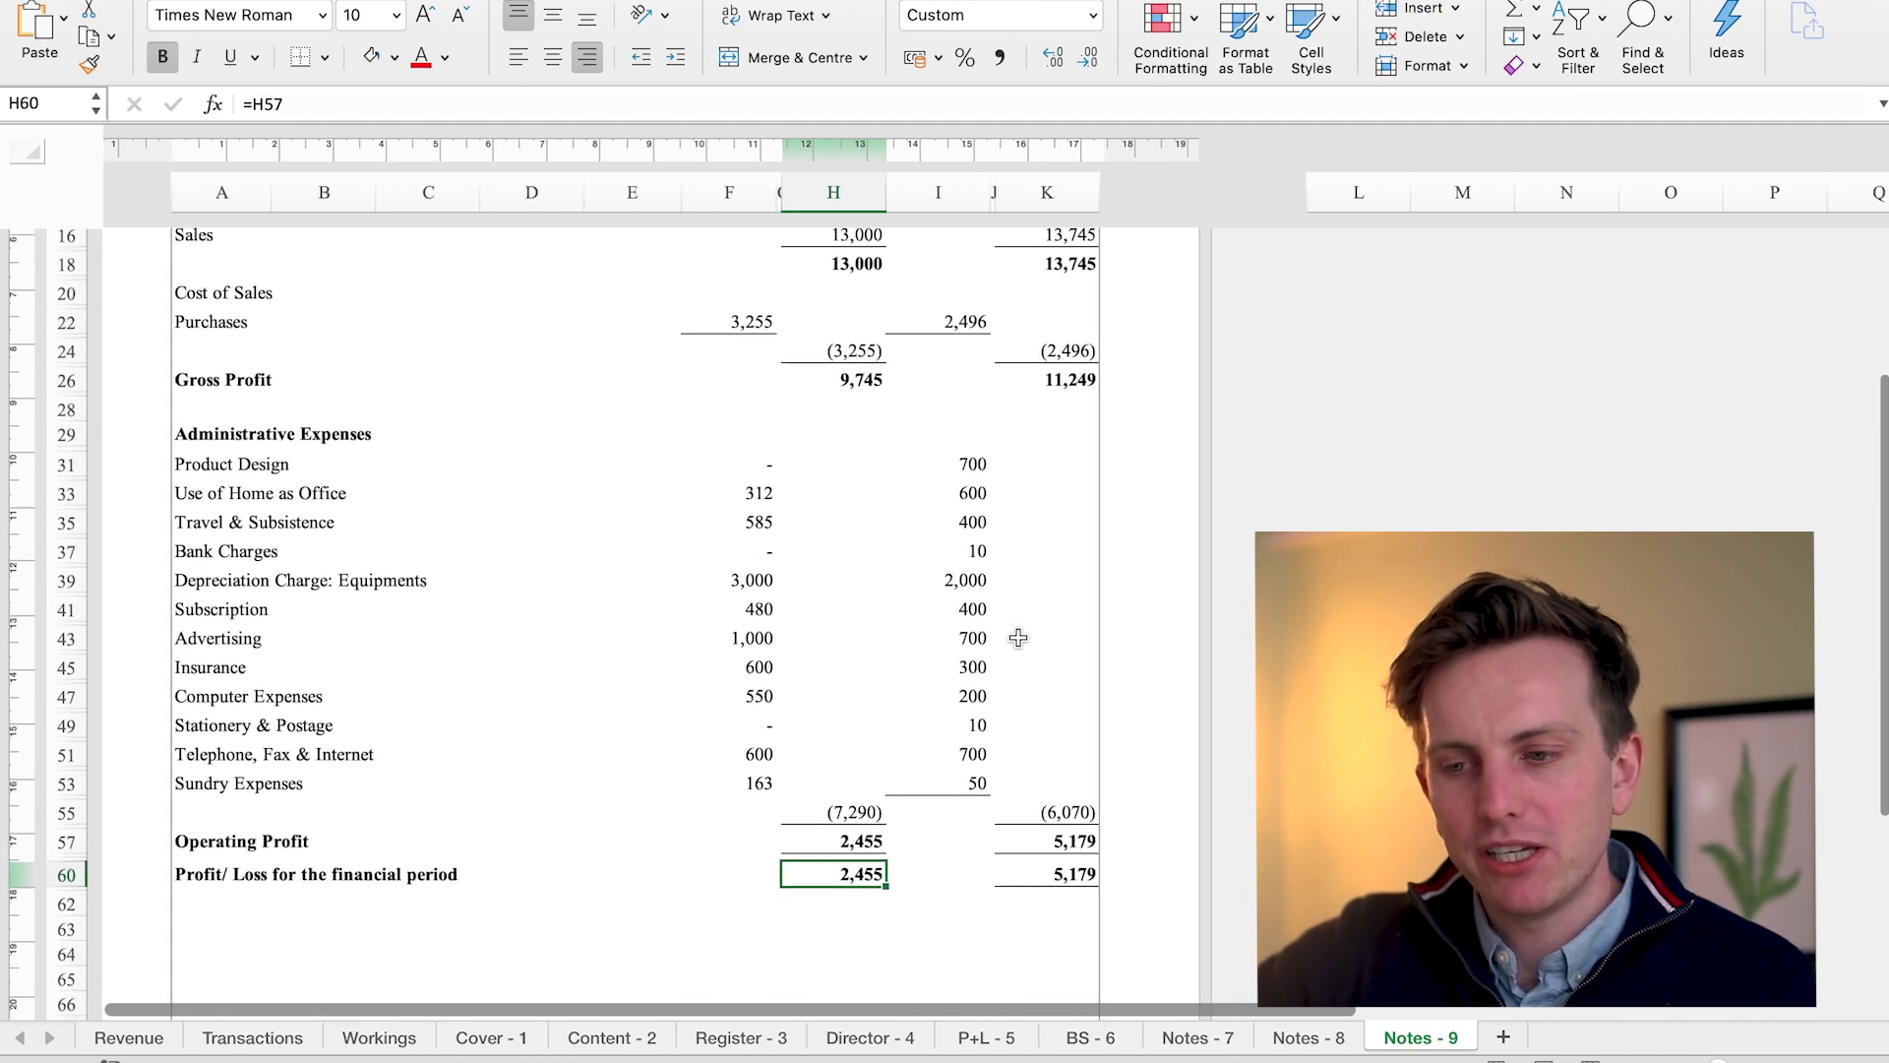
pyautogui.scroll(-8, 1018, 637)
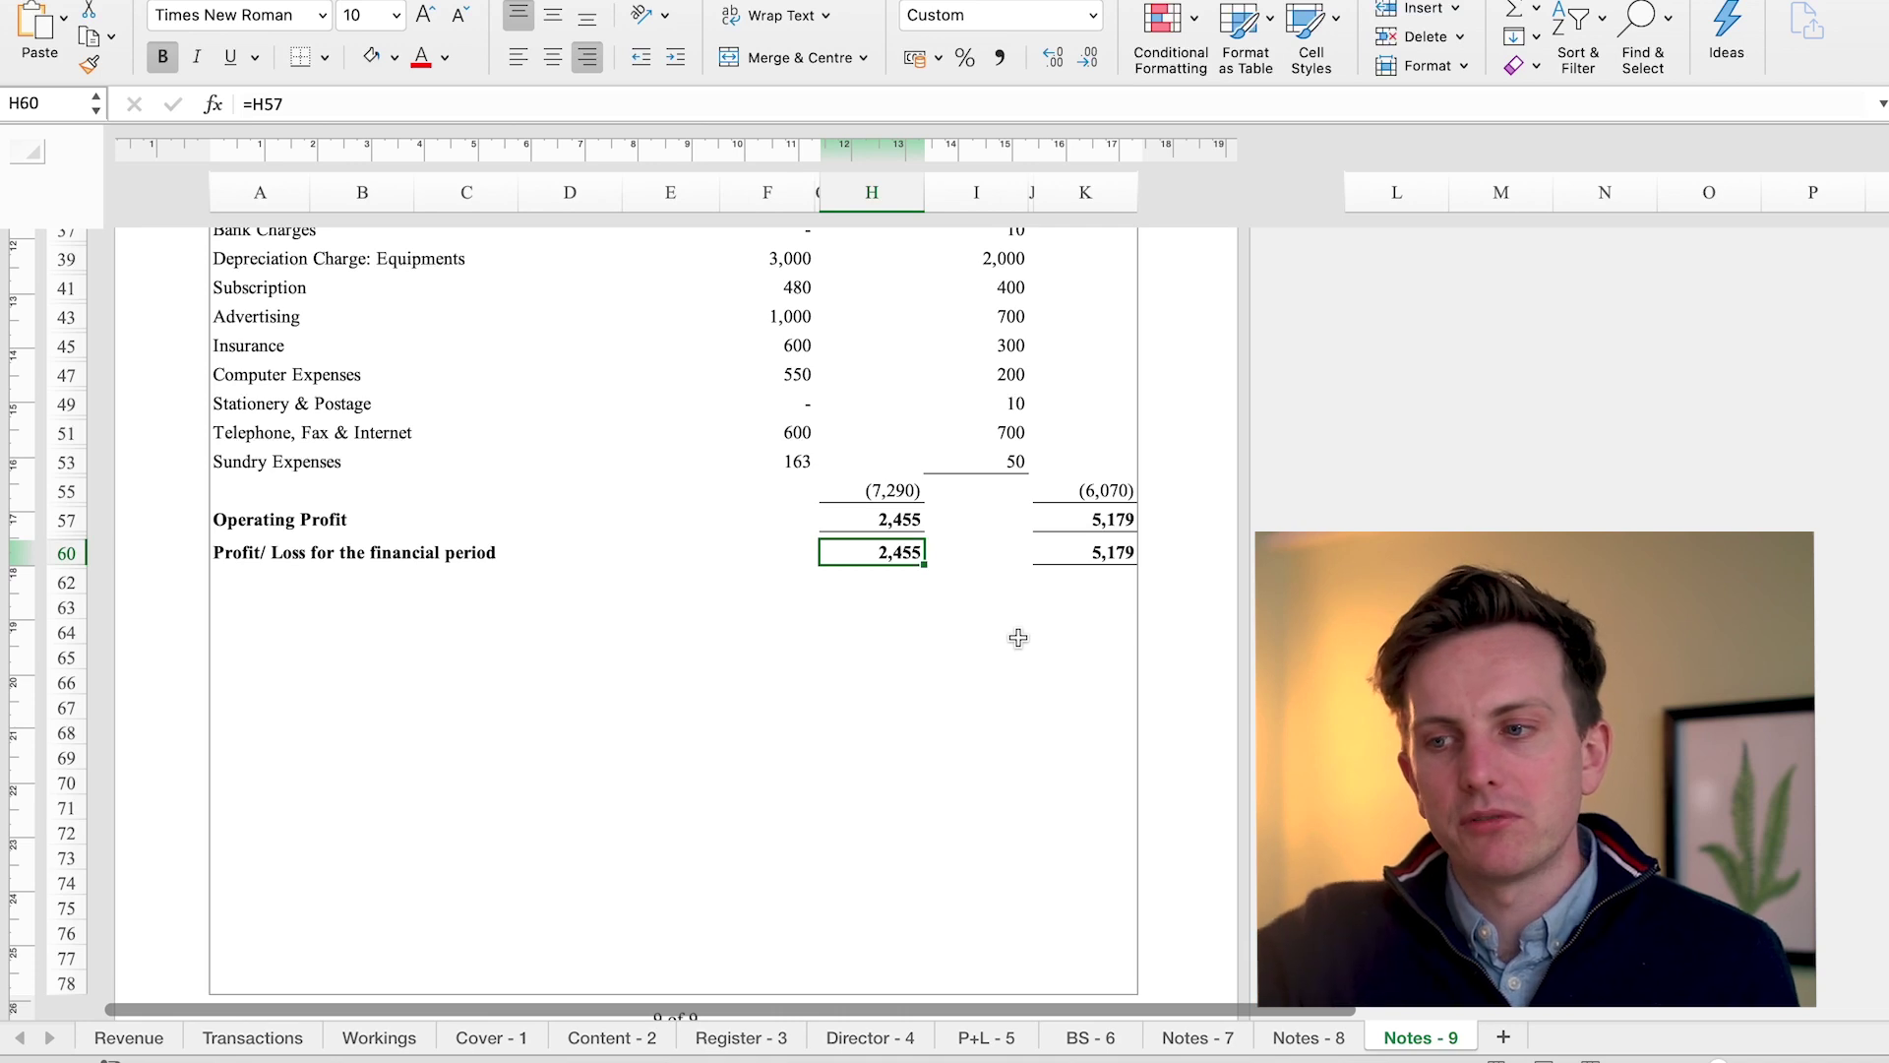
pyautogui.scroll(15, 1018, 638)
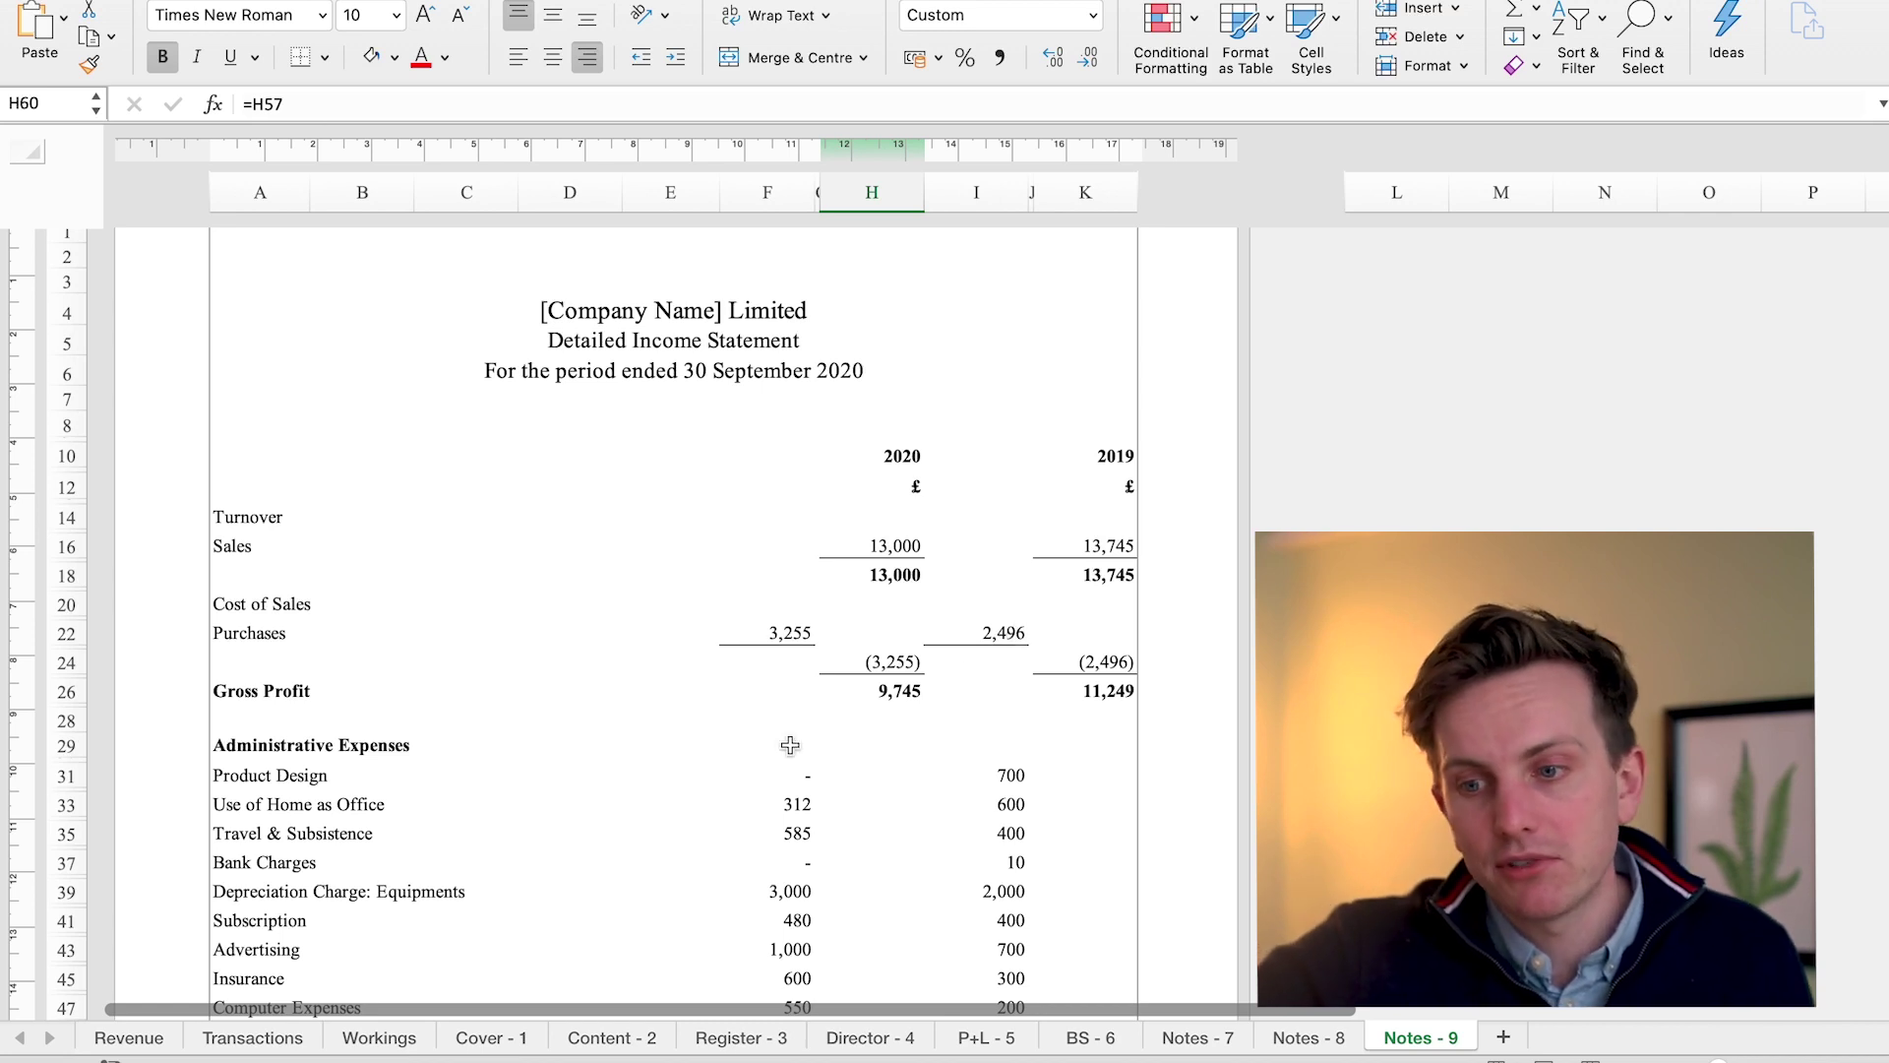
pyautogui.click(253, 1037)
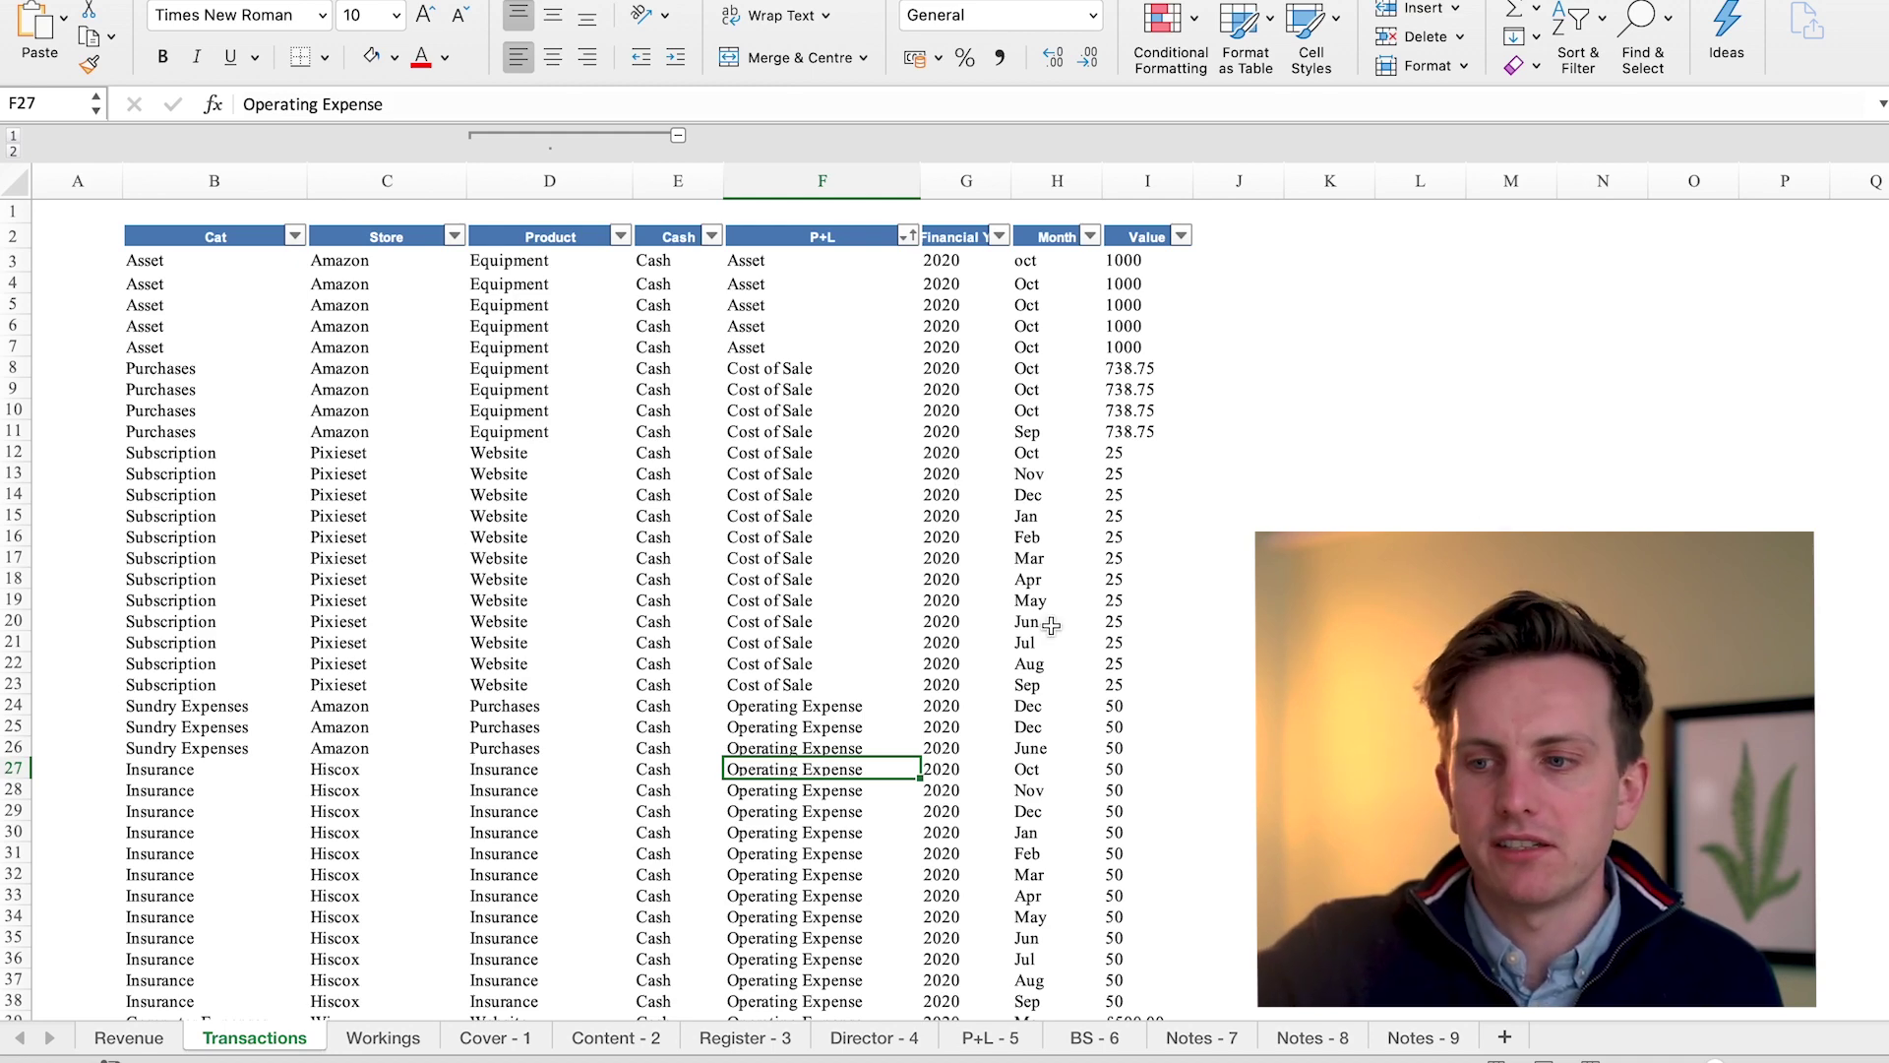
# Review the Transactions table and inspect a Cost of Sale category entry
pyautogui.scroll(-3, 977, 679)
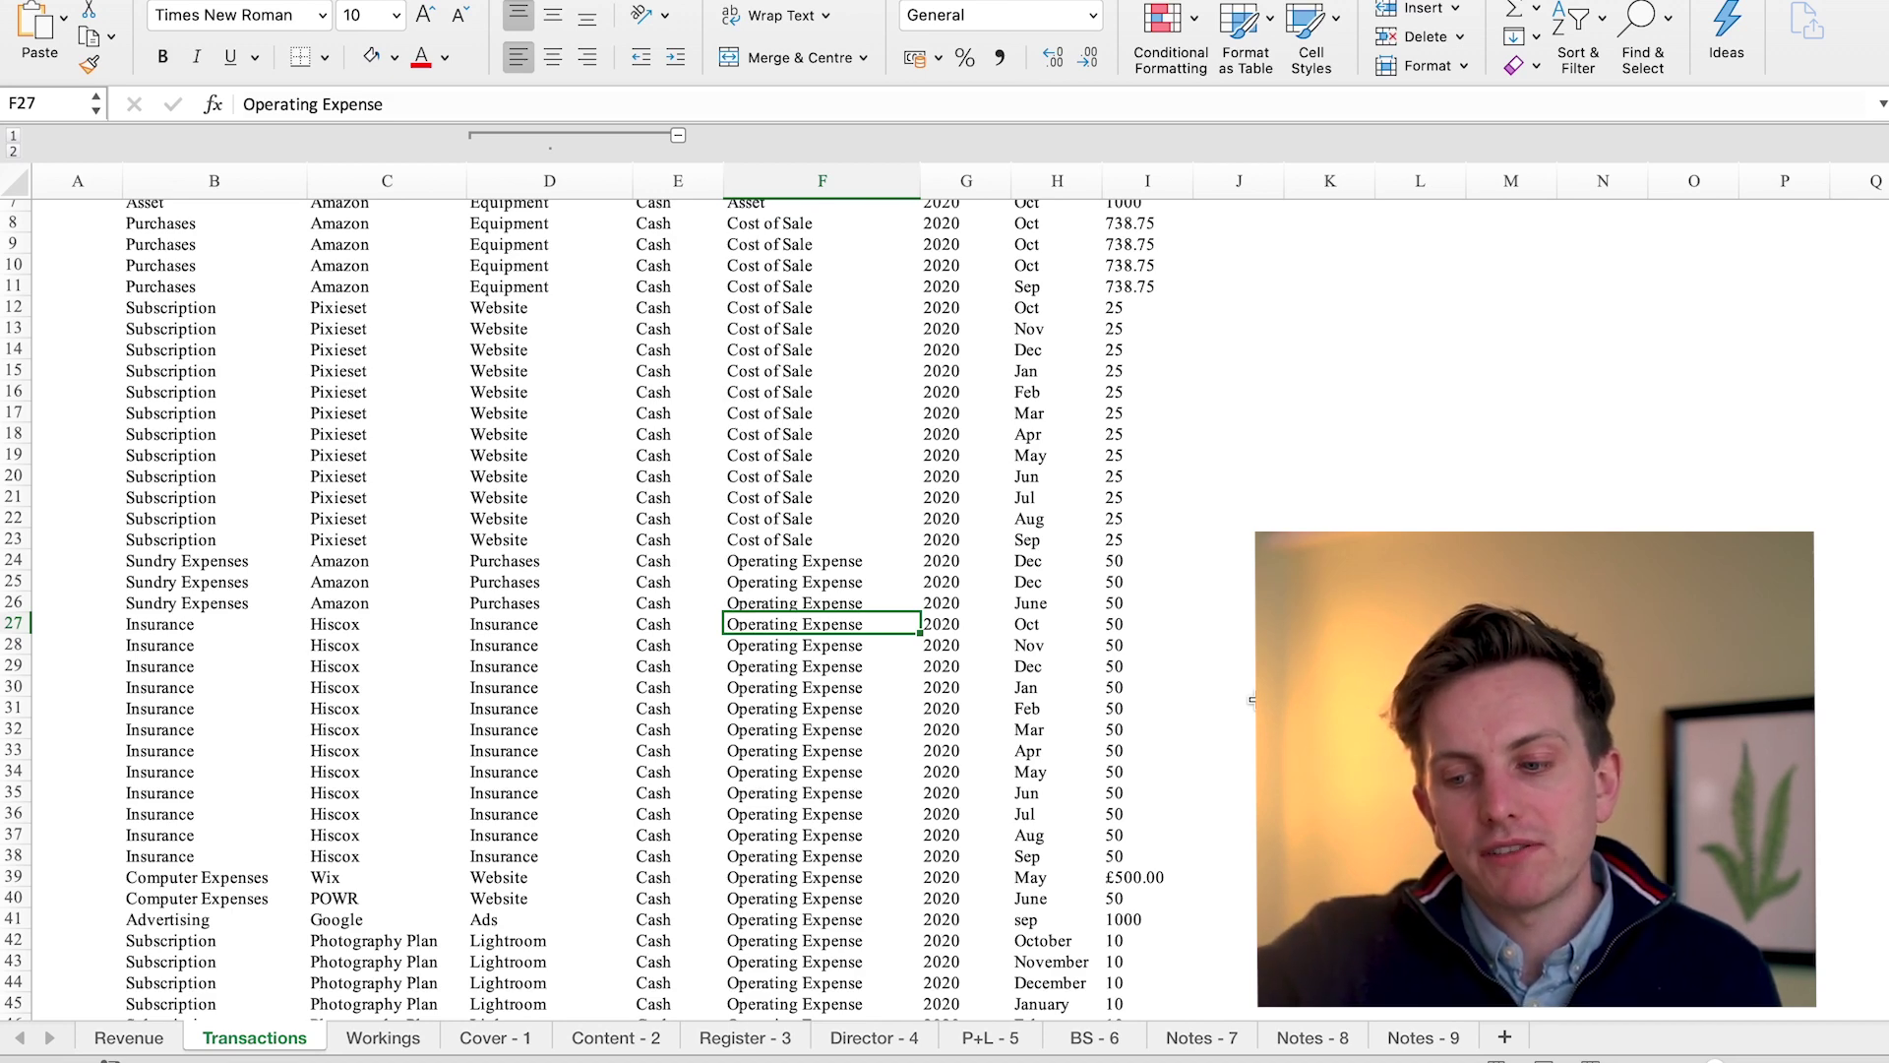
pyautogui.scroll(-3, 1252, 708)
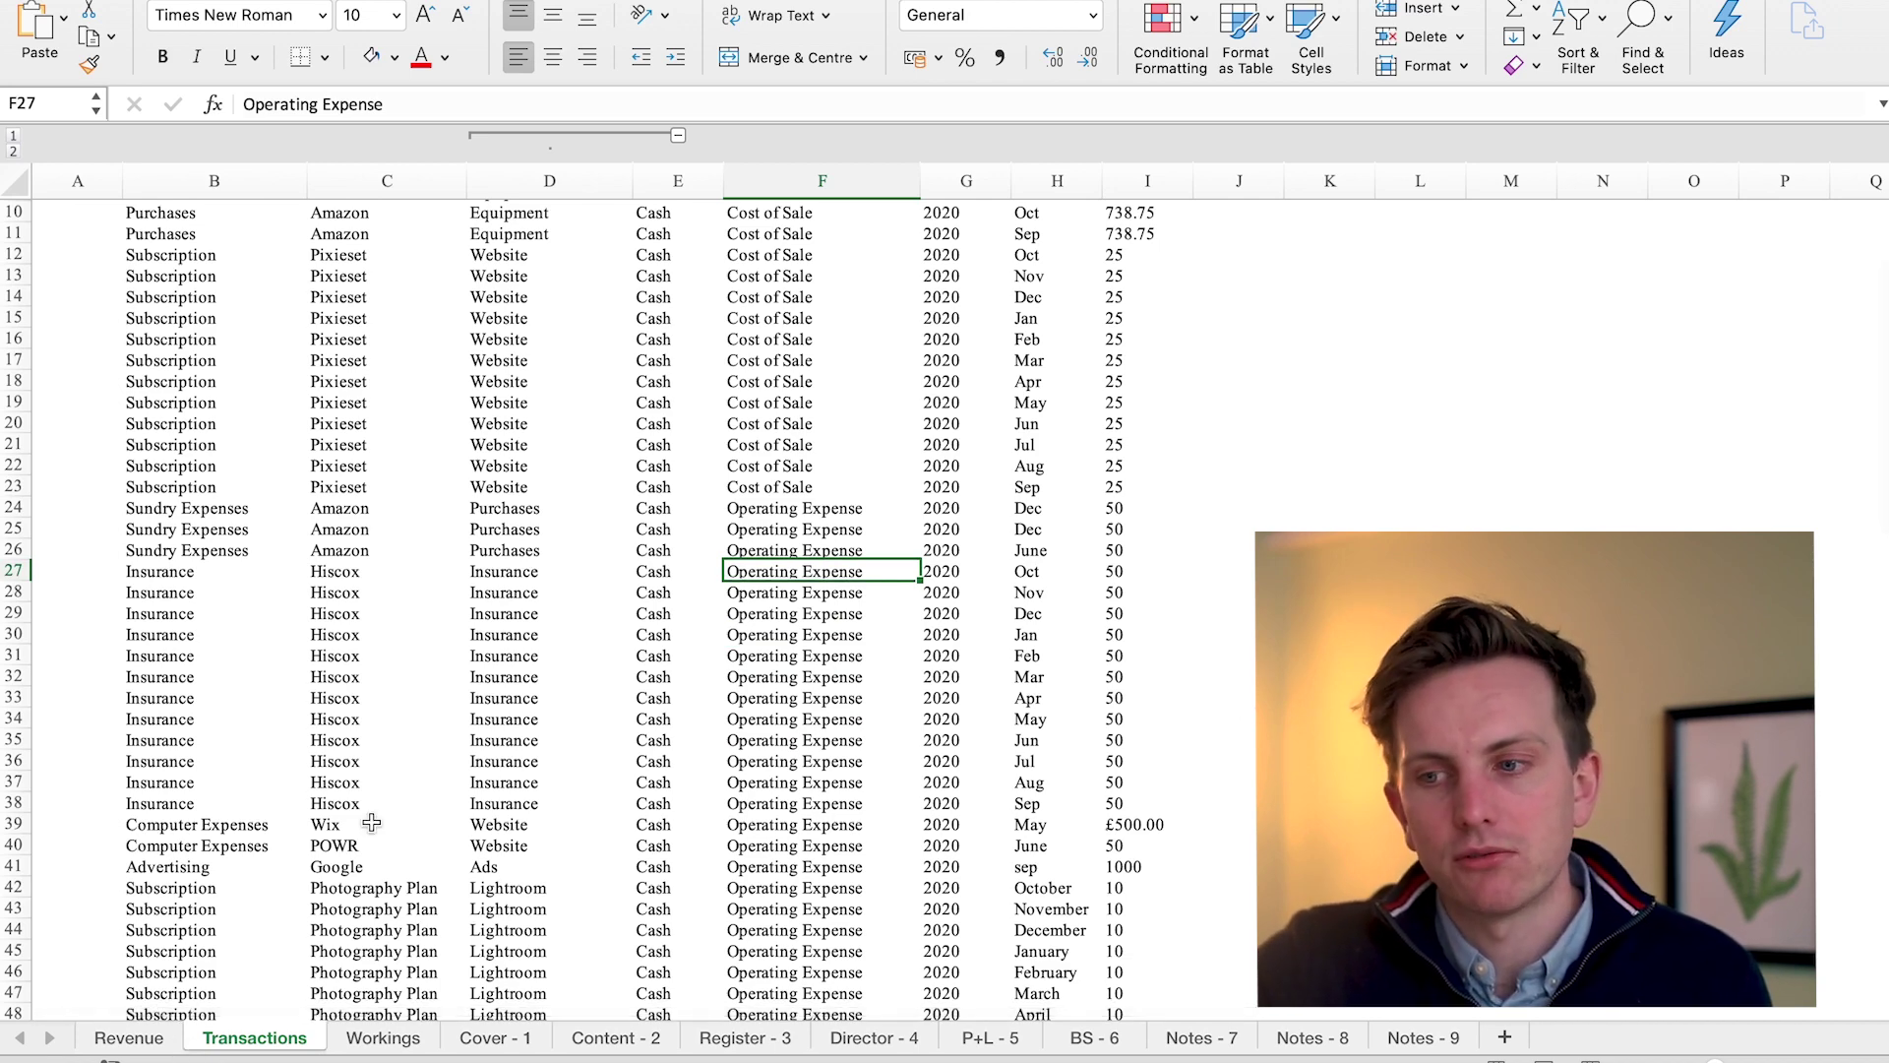
pyautogui.click(803, 406)
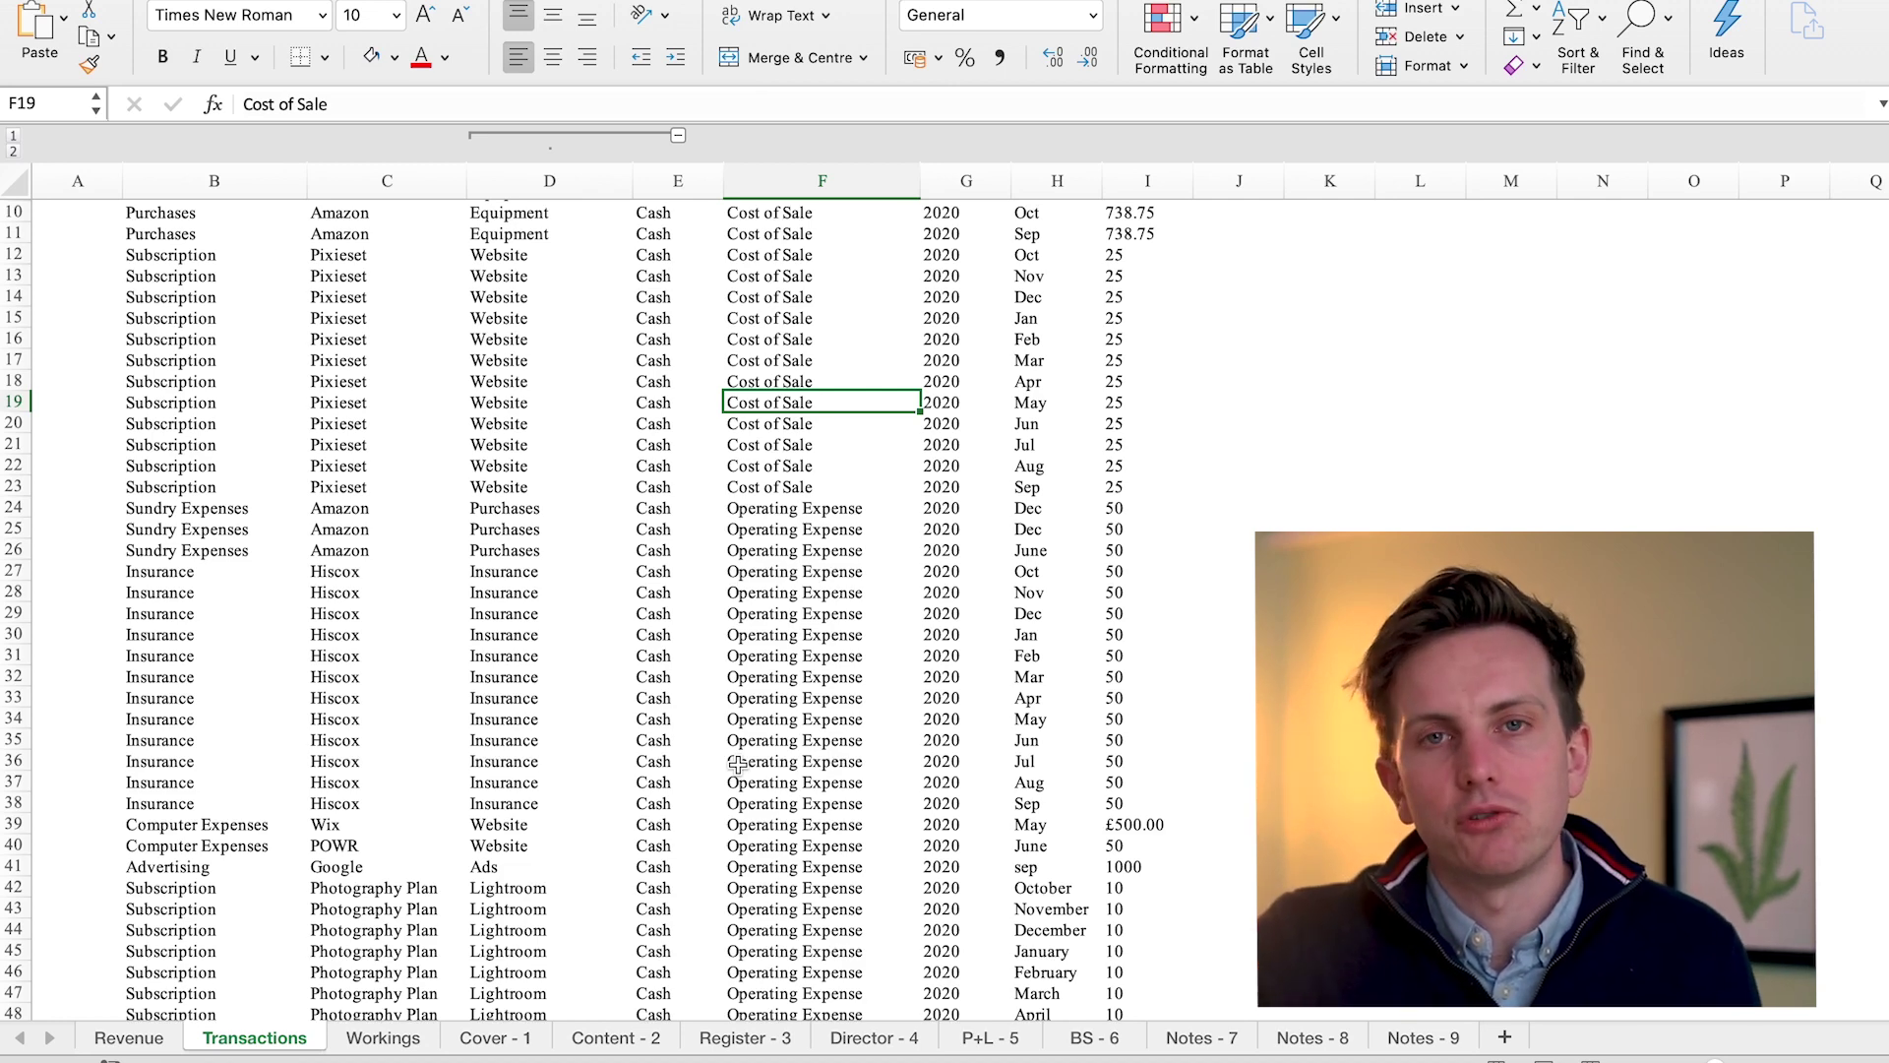
pyautogui.scroll(-7, 737, 764)
pyautogui.scroll(10, 737, 764)
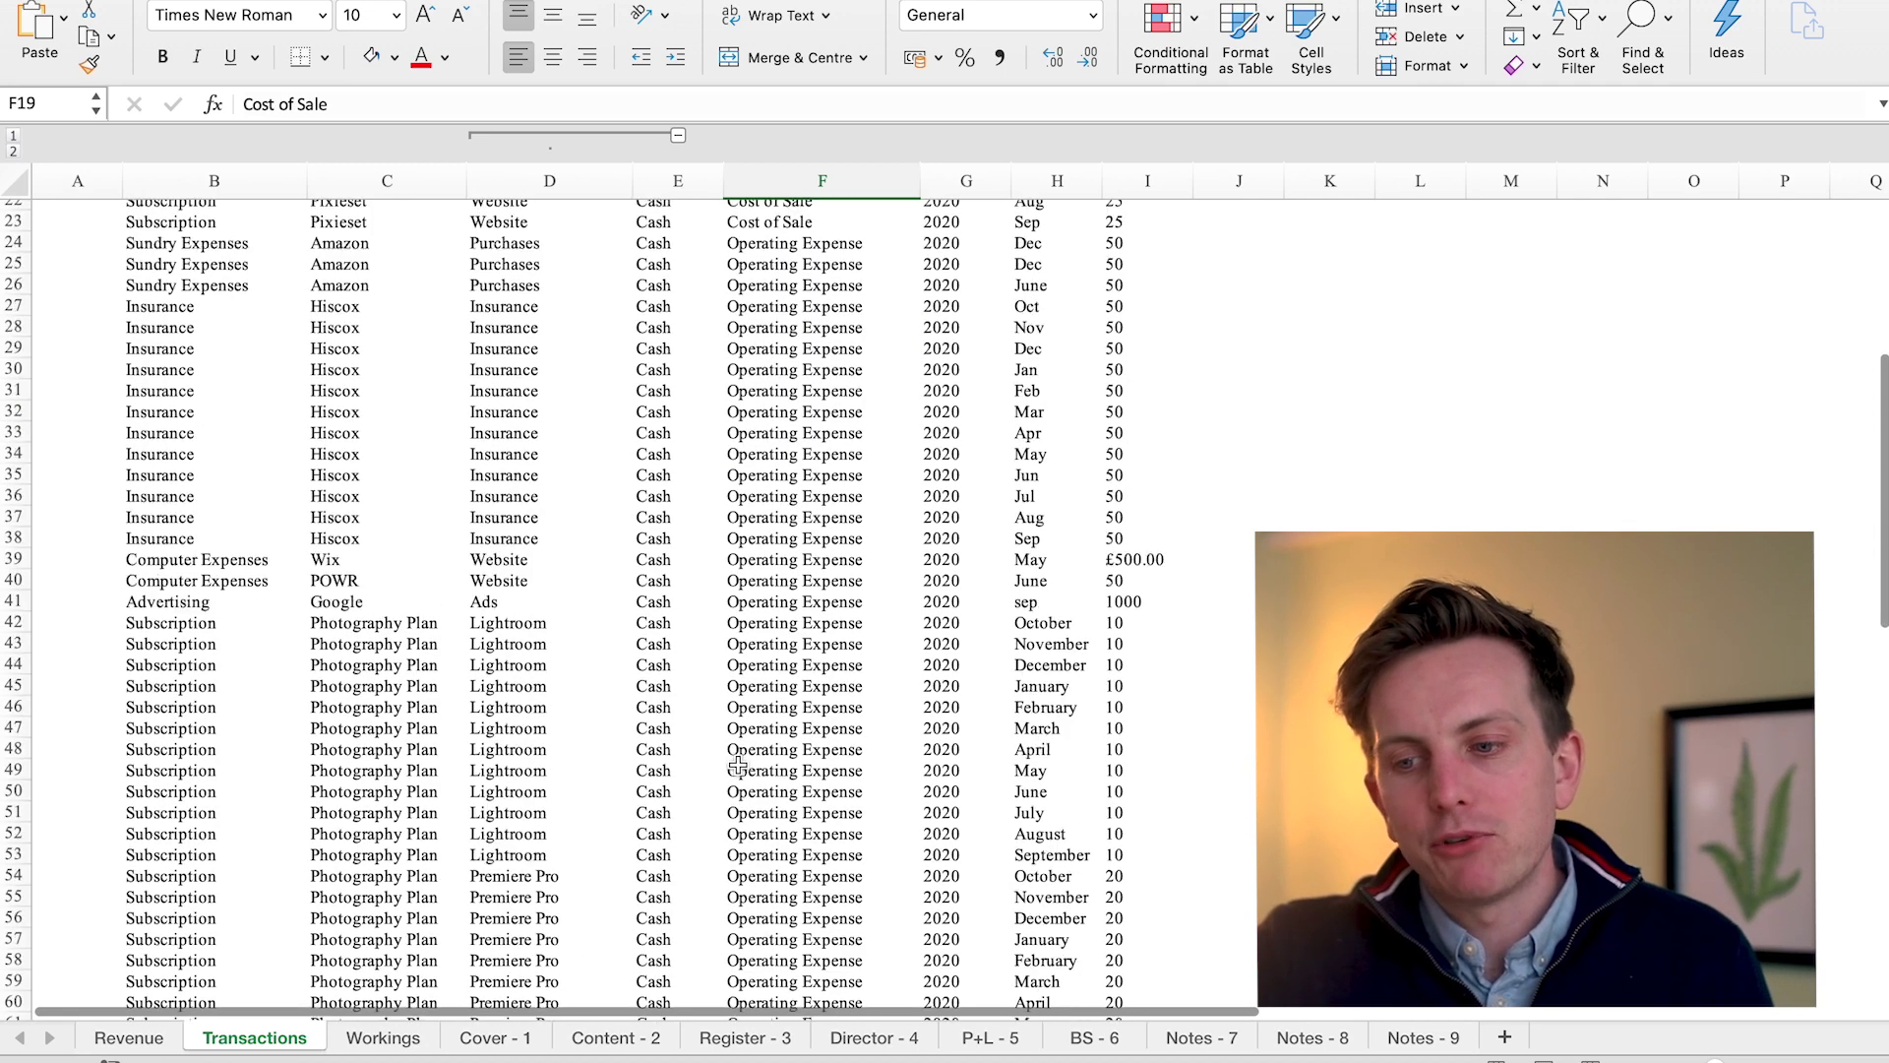
# Step through Content - 2, Register - 3 and Director - 4 to the P+L - 5 income statement
pyautogui.click(591, 1039)
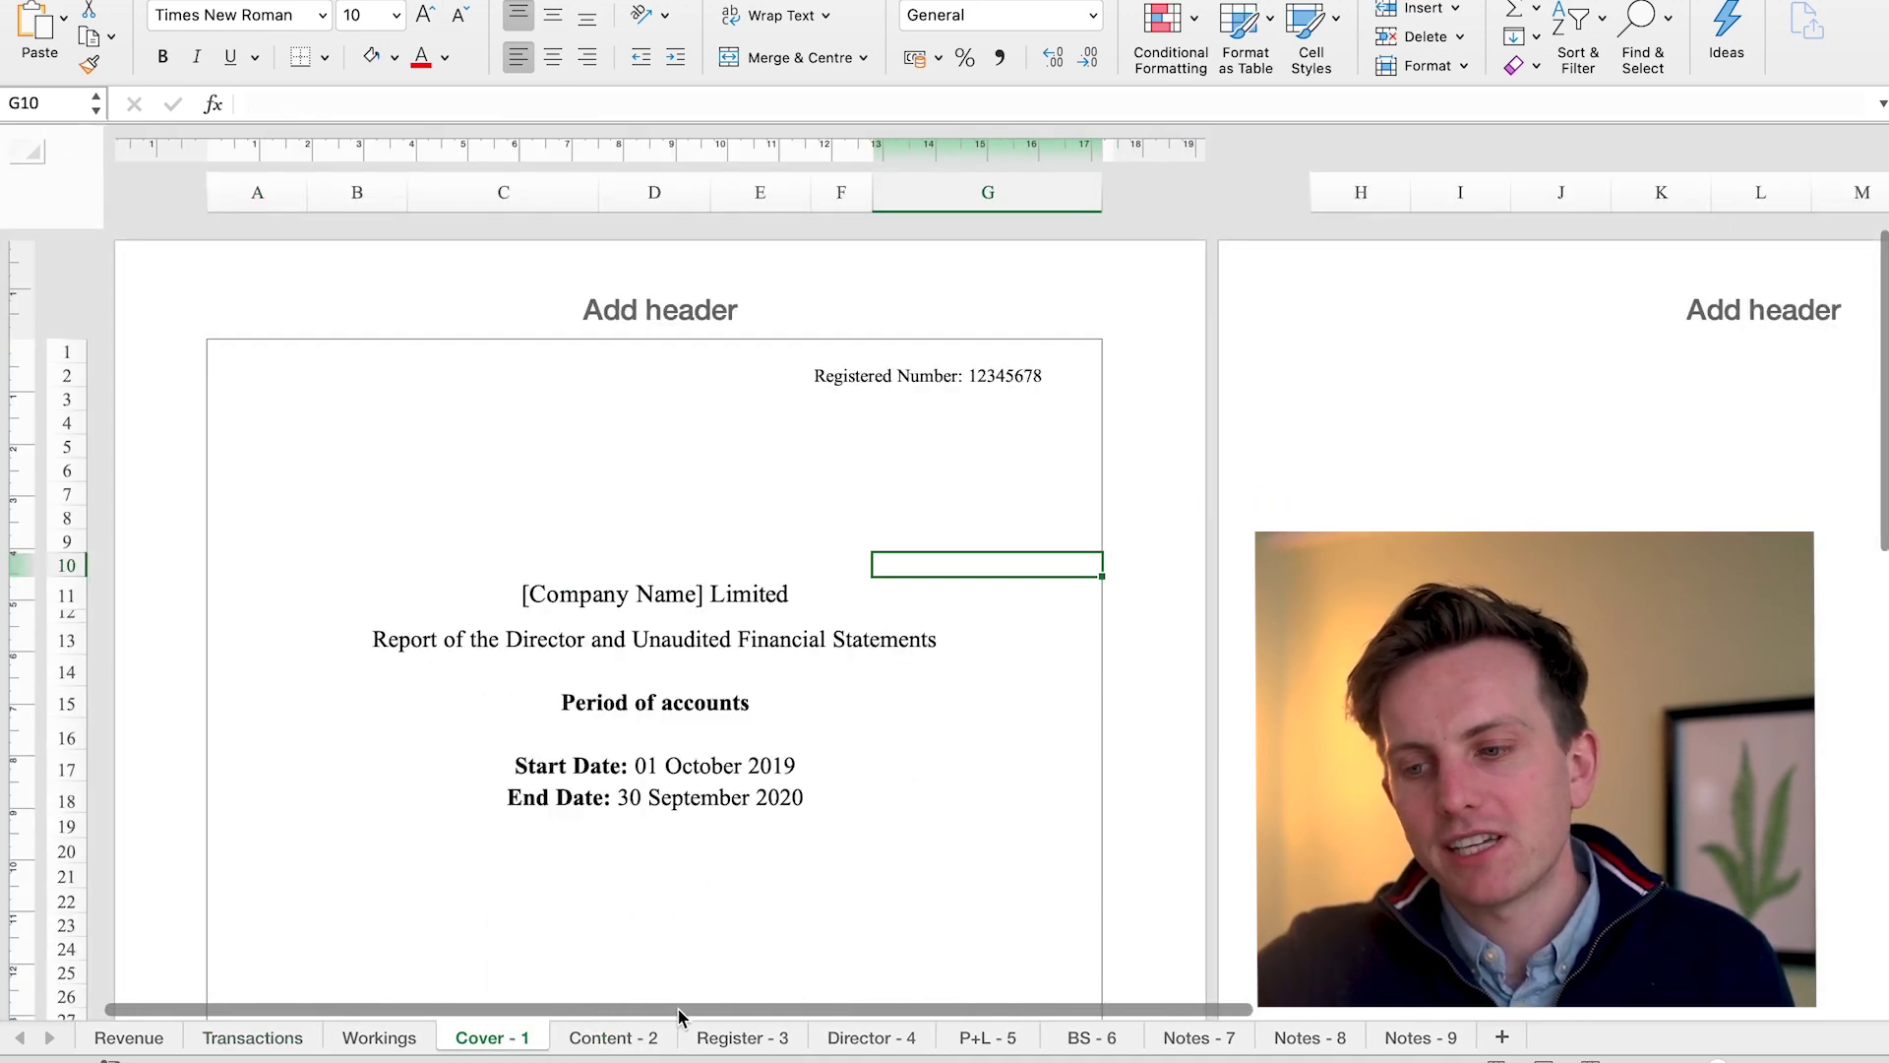
pyautogui.click(721, 1038)
pyautogui.click(858, 1047)
pyautogui.click(981, 1047)
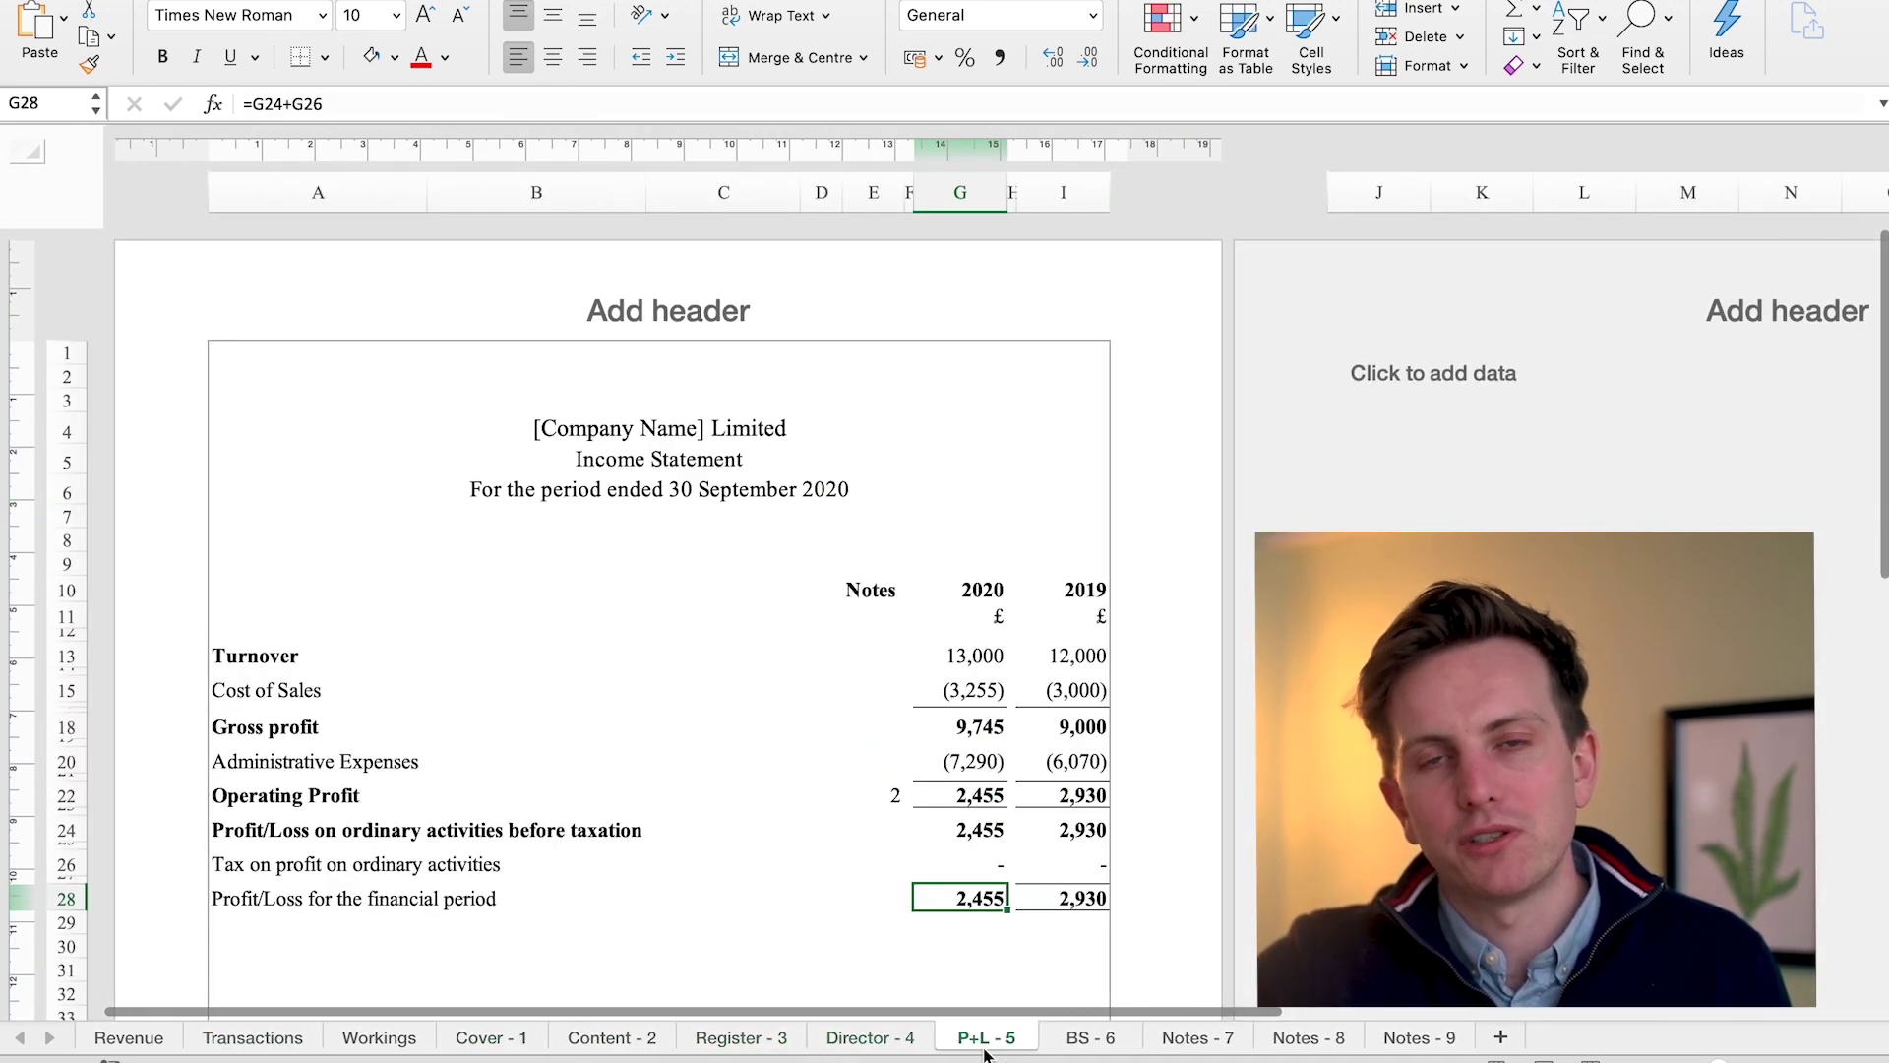